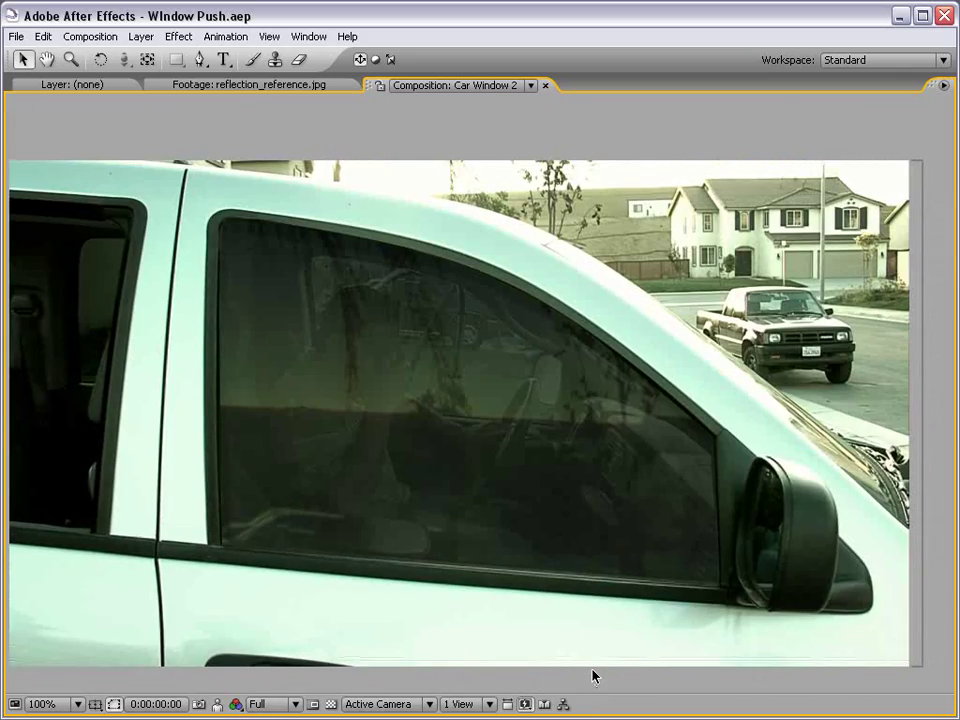
Scrub the existing composite to the end in a maximized viewer, then return to the start
{"action": "key", "text": "grave"}
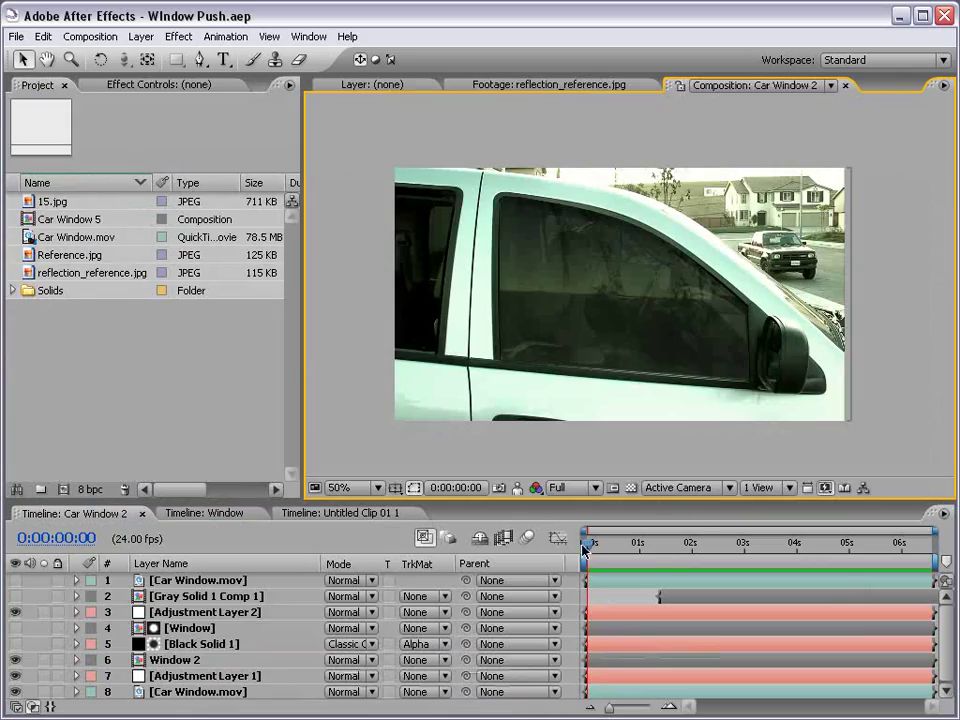
{"action": "left_click_drag", "start_coordinate": [585, 551], "coordinate": [826, 559]}
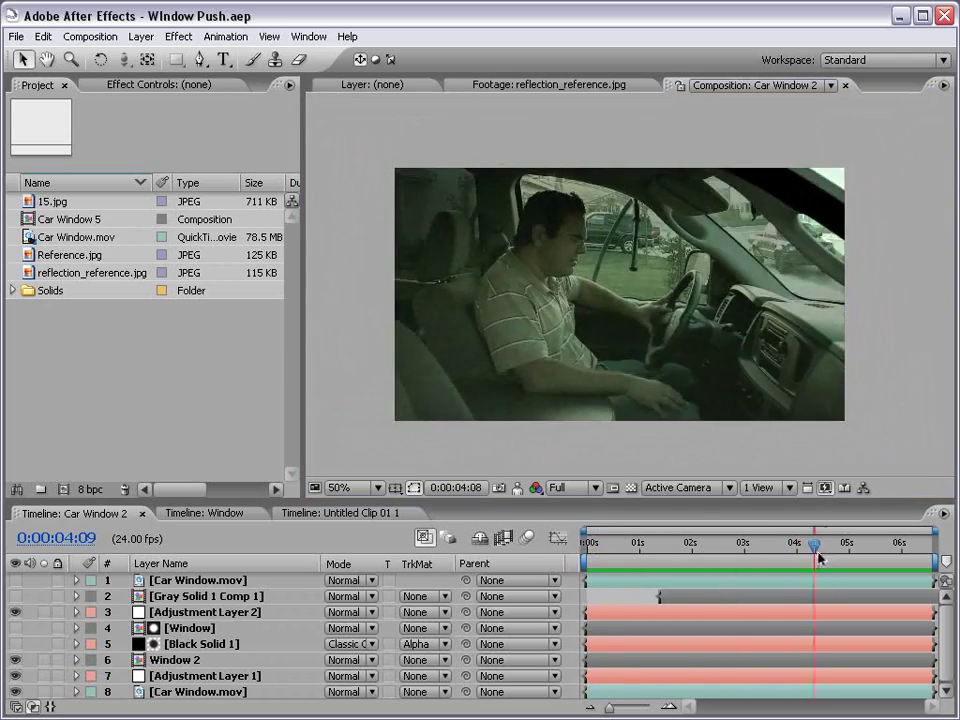
{"action": "left_click_drag", "start_coordinate": [826, 559], "coordinate": [930, 559]}
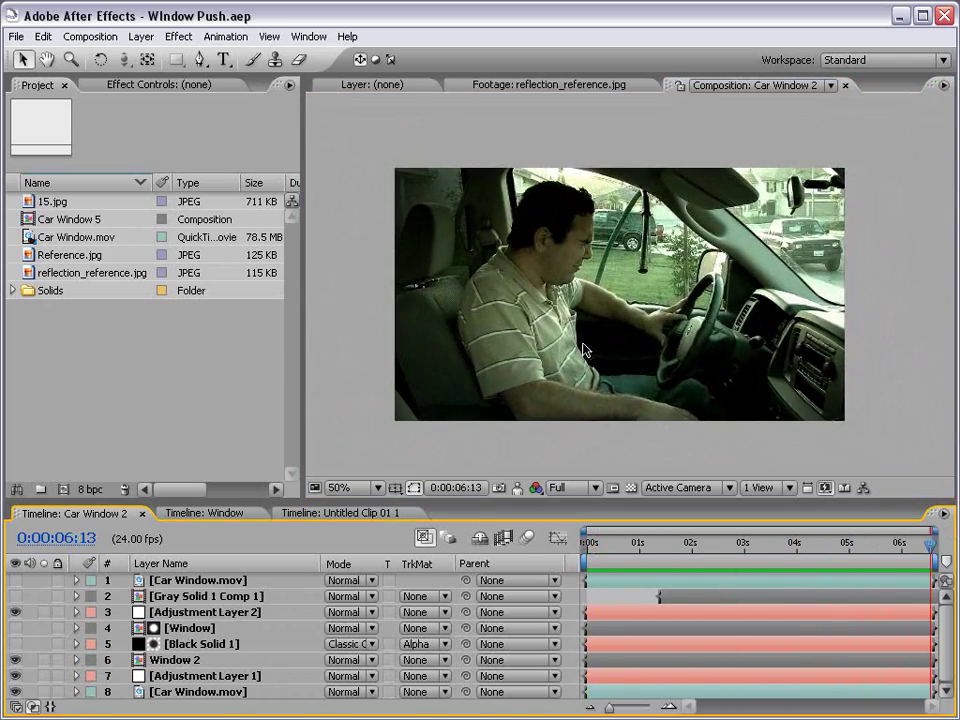
{"action": "key", "text": "grave"}
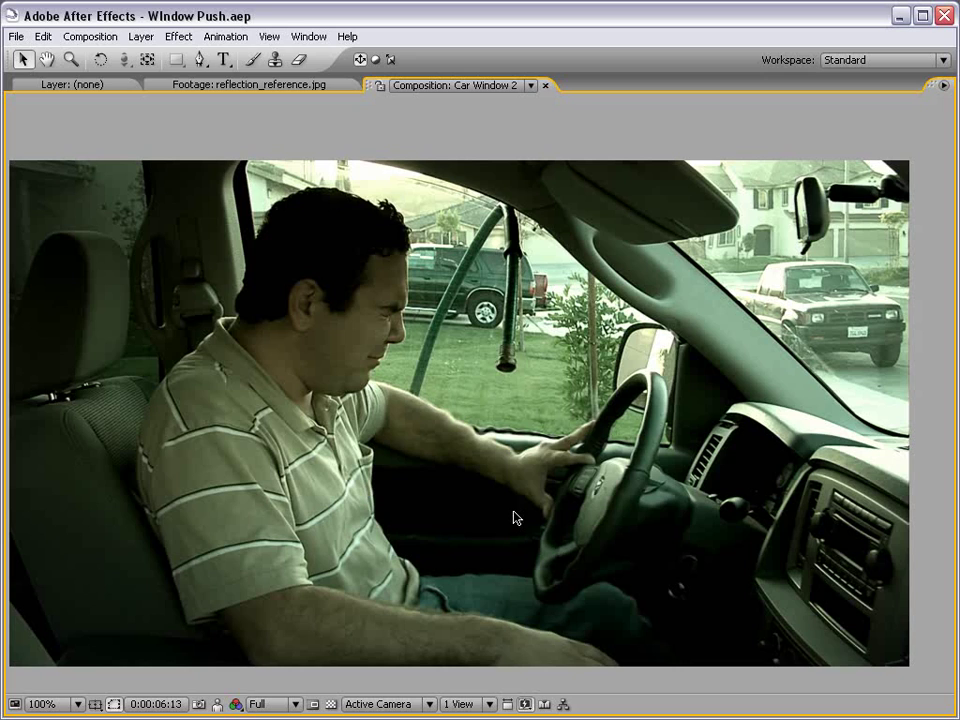
{"action": "key", "text": "grave"}
{"action": "key", "text": "Home"}
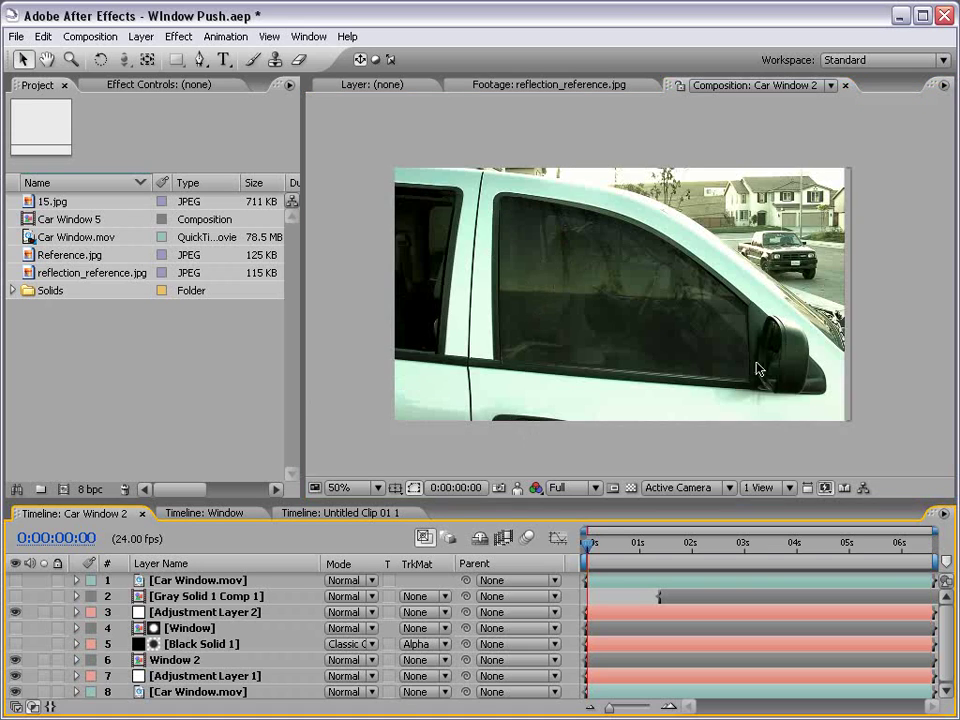
Show the top Car Window.mov layer briefly, then hide it to see the man through the window
{"action": "left_click", "coordinate": [15, 580]}
{"action": "left_click_drag", "start_coordinate": [588, 546], "coordinate": [597, 577]}
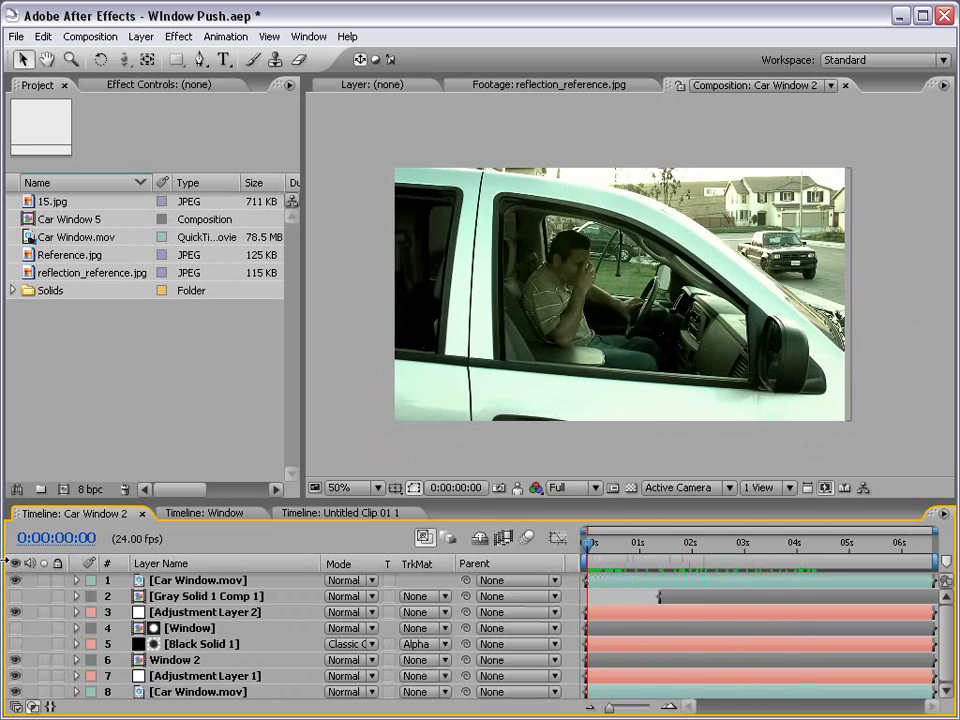
{"action": "left_click", "coordinate": [15, 580]}
{"action": "left_click", "coordinate": [587, 545]}
{"action": "mouse_move", "coordinate": [587, 545]}
{"action": "left_mouse_down"}
{"action": "mouse_move", "coordinate": [750, 570]}
{"action": "mouse_move", "coordinate": [588, 548]}
{"action": "left_mouse_up"}
Review the Untitled Clip 01 1 camera-rig footage, then return to Car Window 2
{"action": "left_click", "coordinate": [315, 514]}
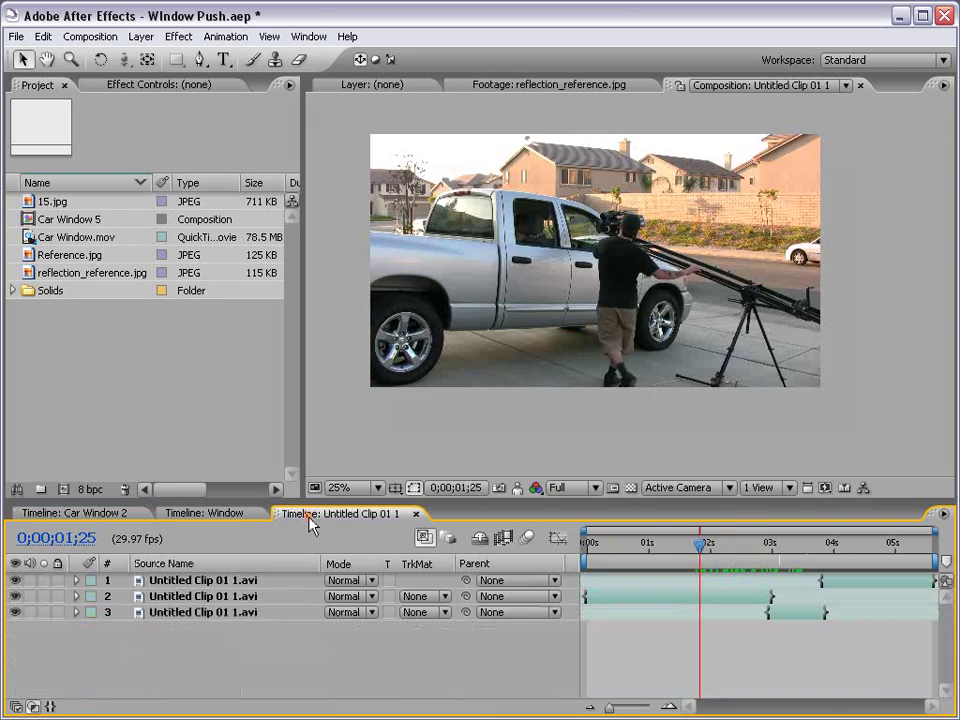
{"action": "scroll", "coordinate": [679, 289], "scroll_direction": "up", "scroll_amount": 1}
{"action": "left_click_drag", "start_coordinate": [679, 289], "coordinate": [592, 199]}
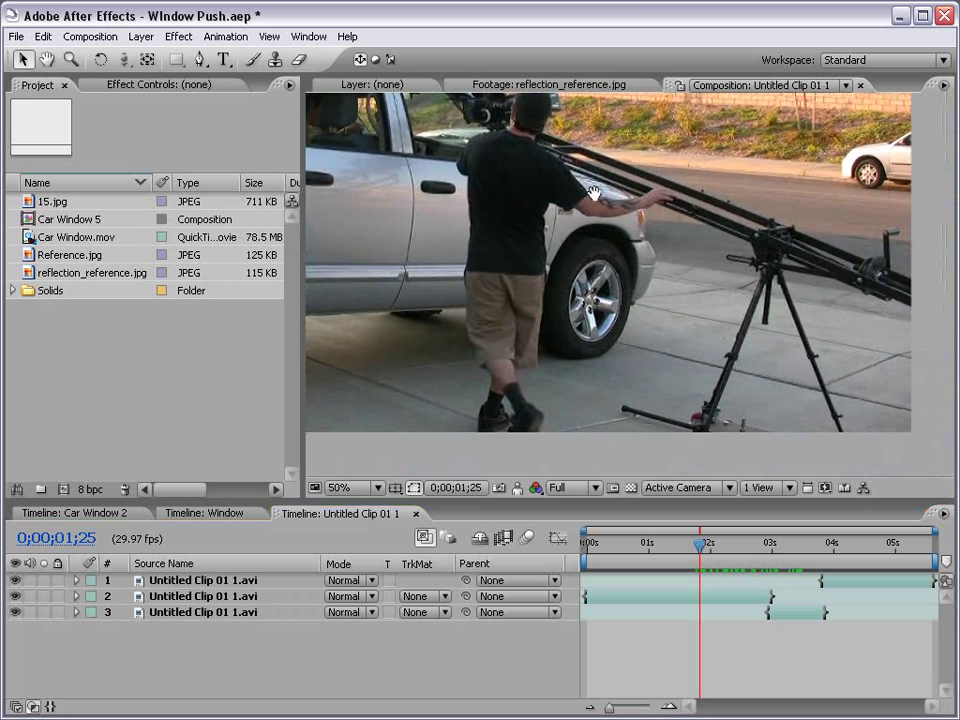
{"action": "left_click_drag", "start_coordinate": [455, 190], "coordinate": [475, 240]}
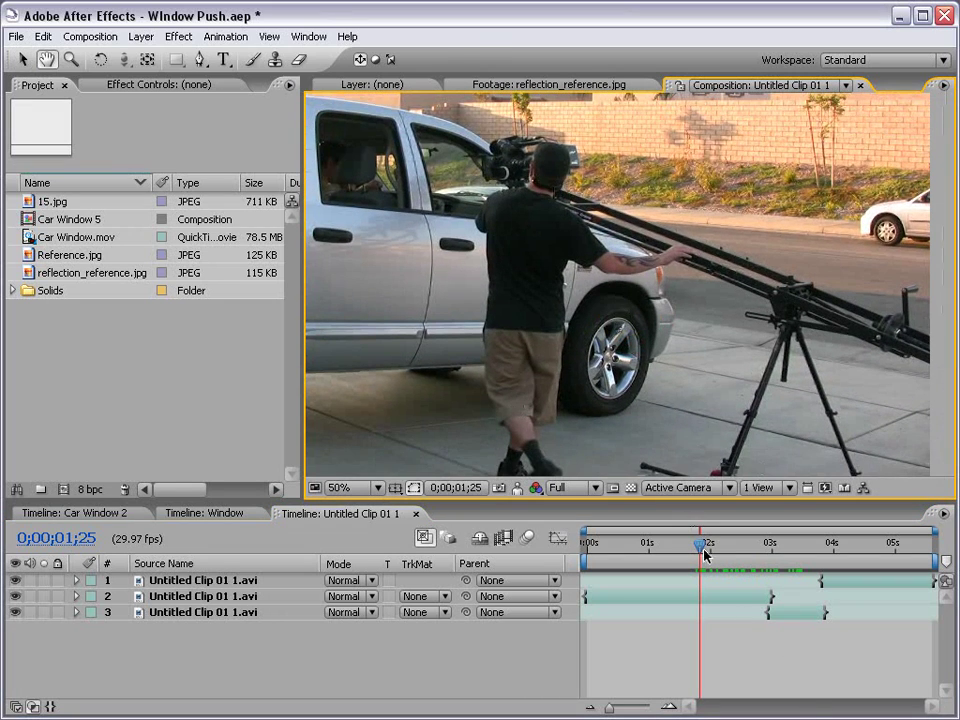
{"action": "mouse_move", "coordinate": [701, 545]}
{"action": "left_mouse_down"}
{"action": "mouse_move", "coordinate": [896, 549]}
{"action": "mouse_move", "coordinate": [840, 549]}
{"action": "left_mouse_up"}
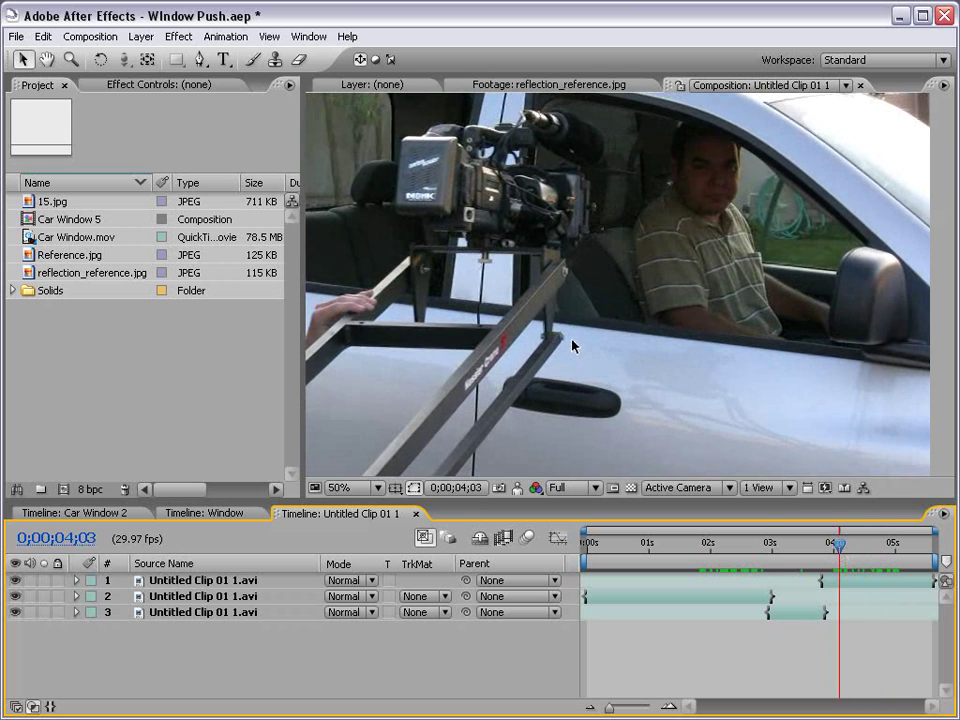
{"action": "scroll", "coordinate": [572, 345], "scroll_direction": "down", "scroll_amount": 2}
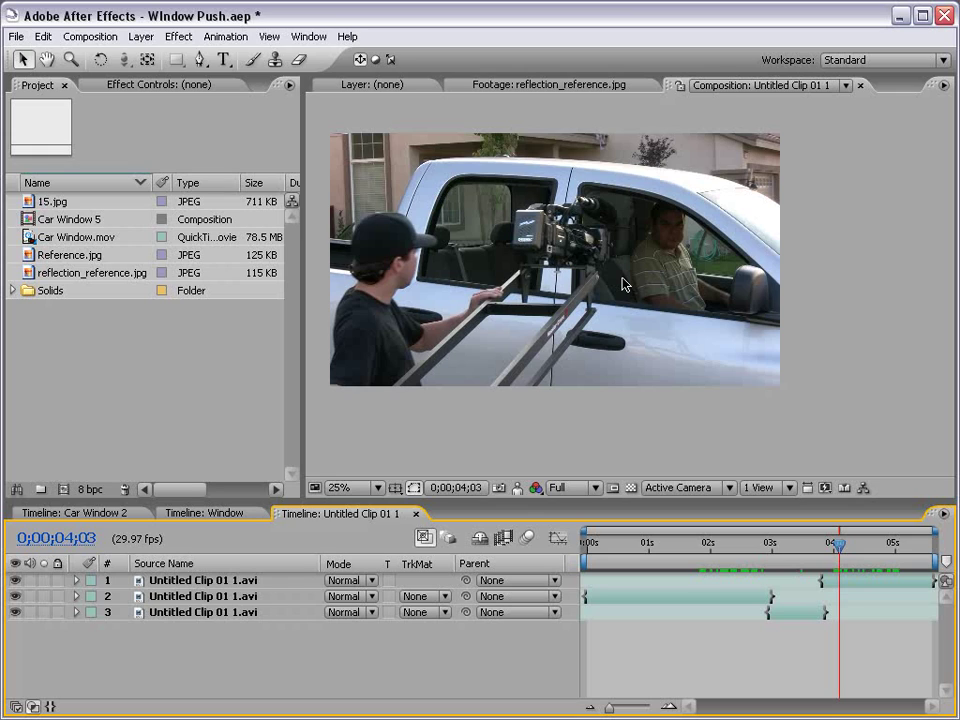
{"action": "left_click", "coordinate": [44, 526]}
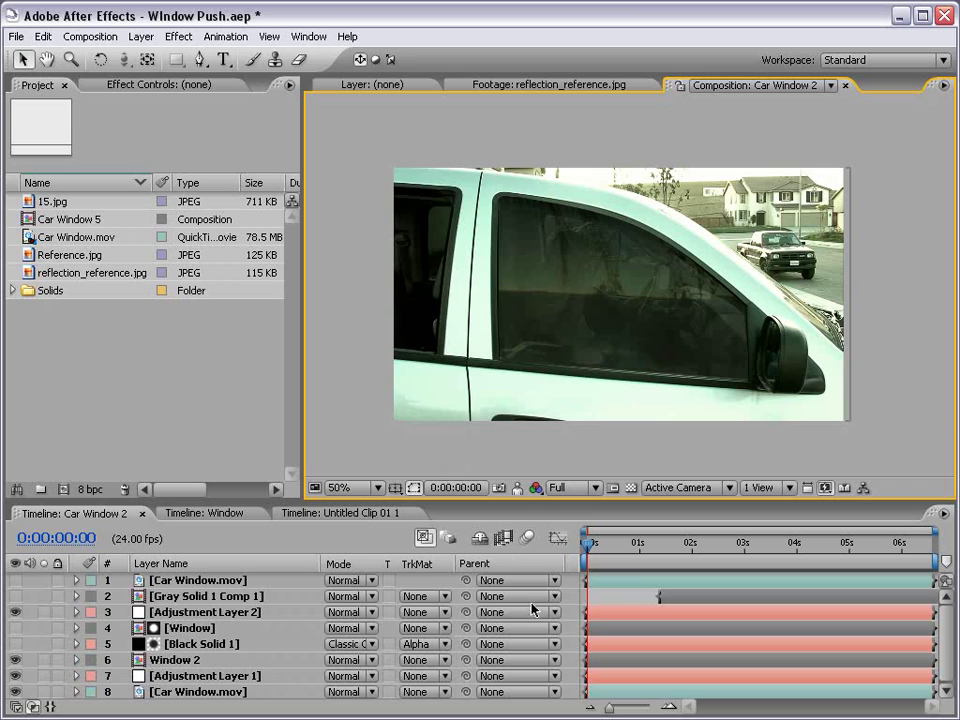
Create a new composition, Car Window 6, from the Car Window.mov footage
{"action": "left_click", "coordinate": [555, 583]}
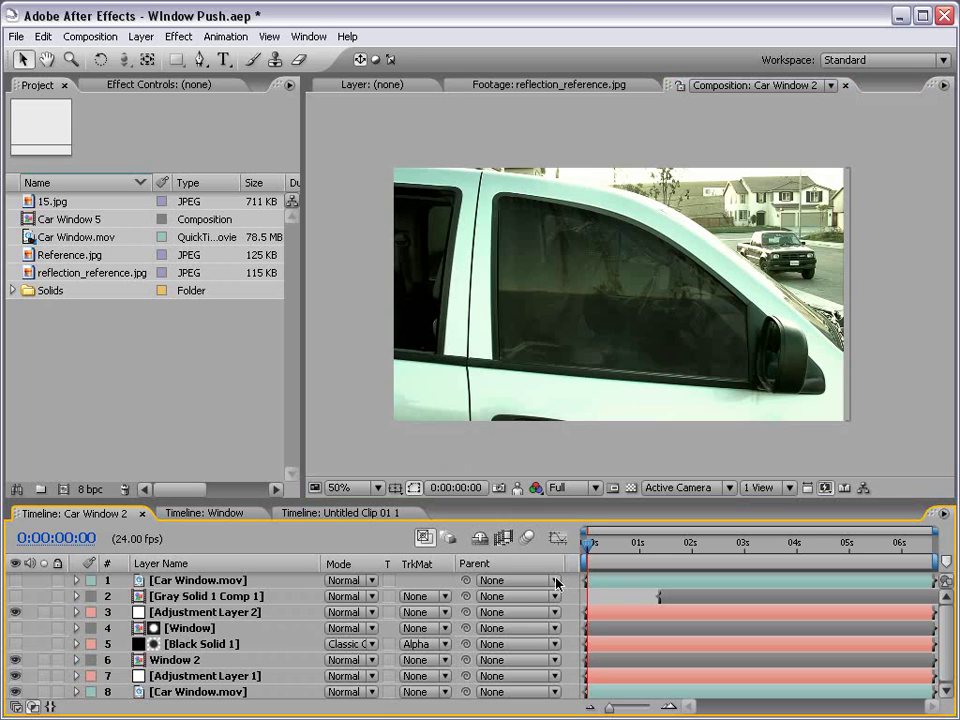
{"action": "left_click", "coordinate": [121, 378]}
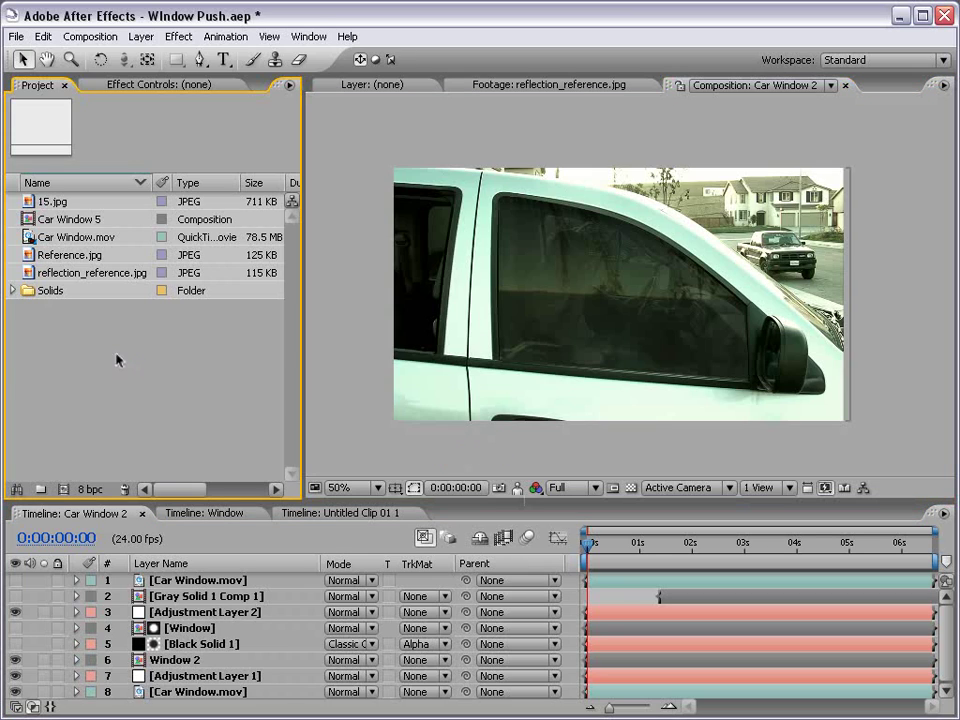
{"action": "left_click", "coordinate": [70, 238]}
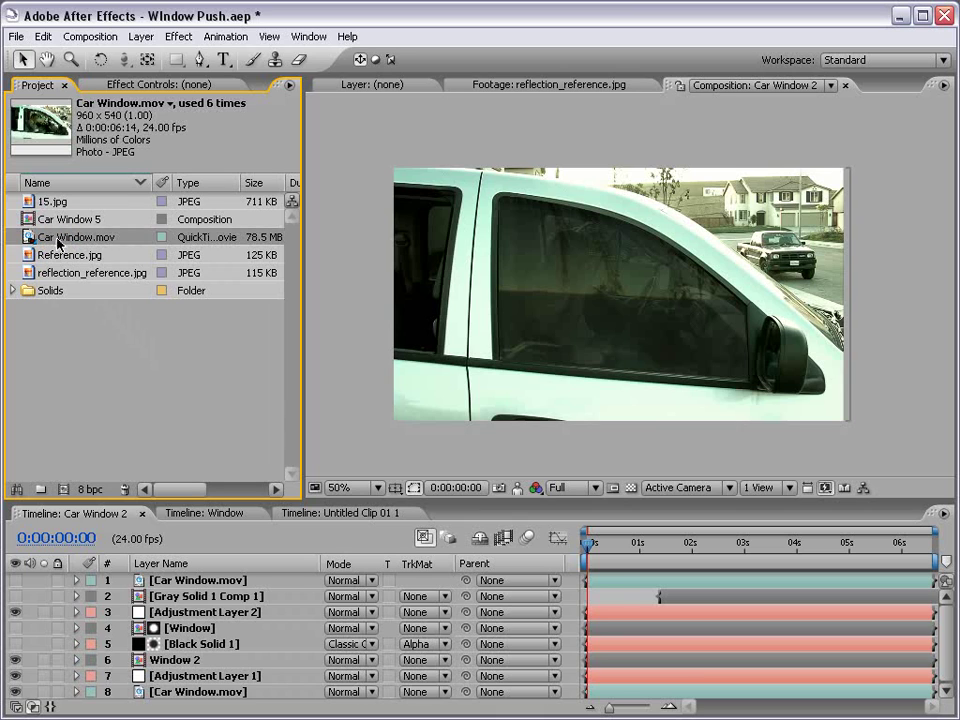
{"action": "left_click_drag", "start_coordinate": [78, 240], "coordinate": [64, 489]}
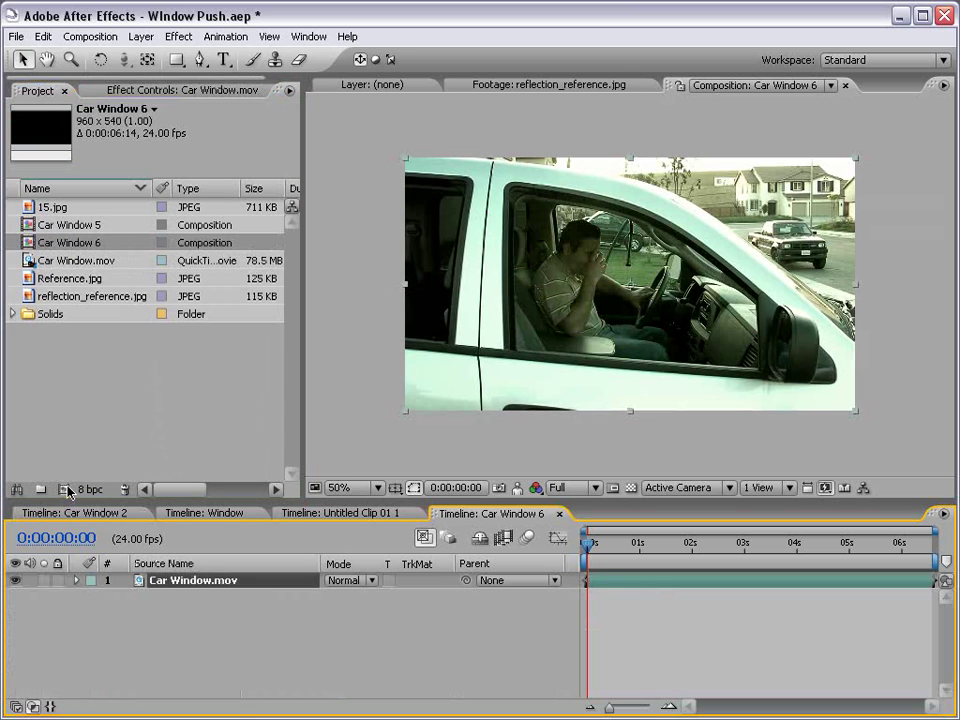
RAM-preview and scrub Car Window 6 back to frame one, then select the Car Window.mov layer
{"action": "left_click", "coordinate": [449, 410]}
{"action": "key", "text": "KP_0"}
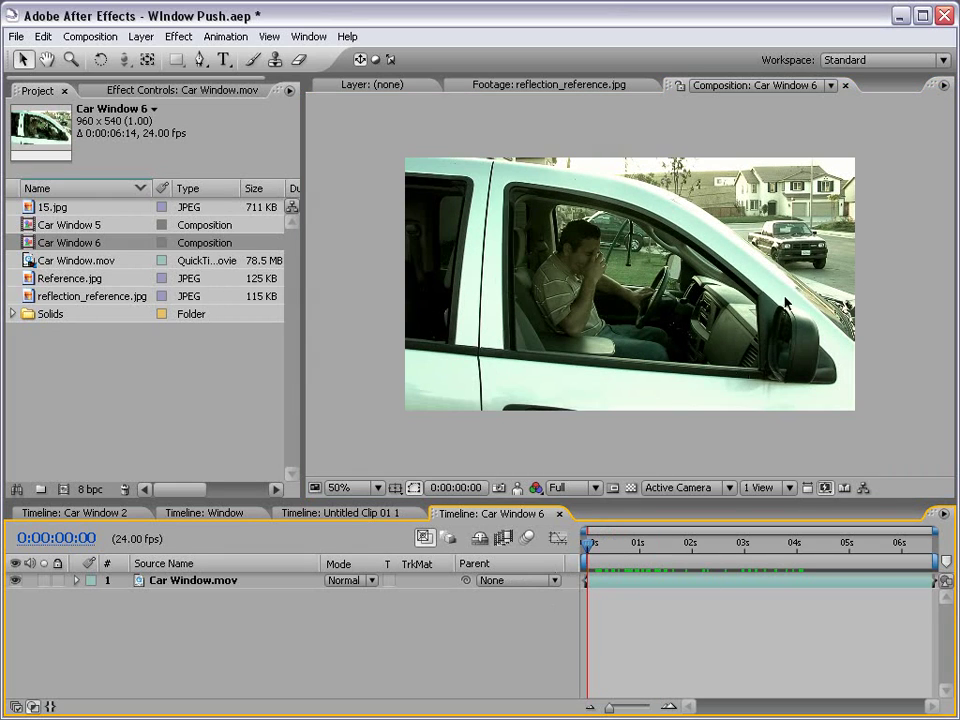
{"action": "left_click_drag", "start_coordinate": [593, 553], "coordinate": [792, 551]}
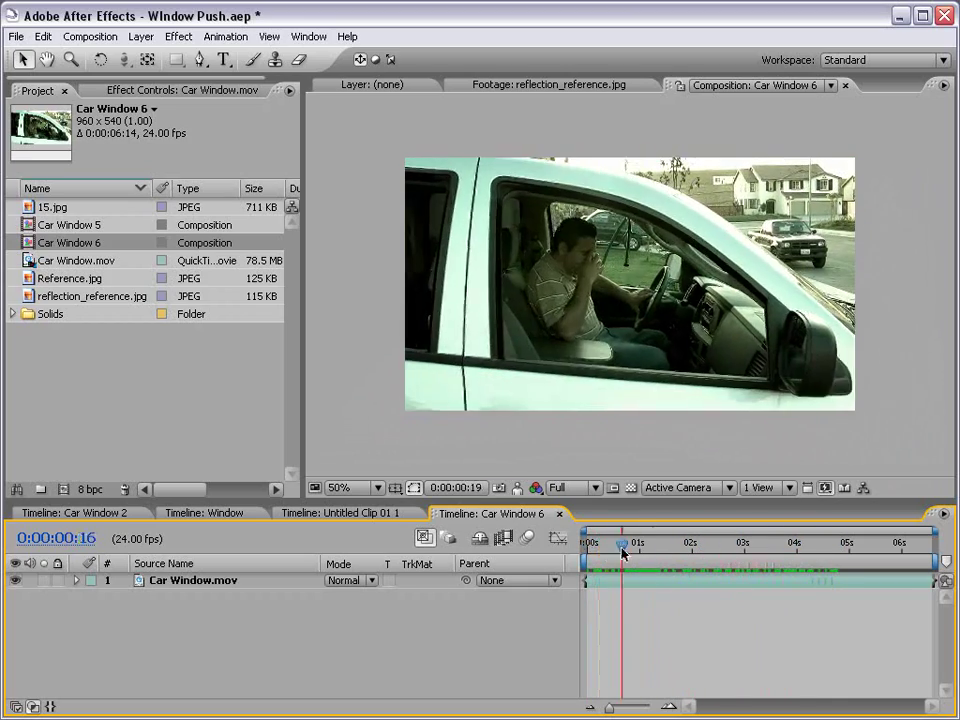
{"action": "left_click_drag", "start_coordinate": [792, 551], "coordinate": [548, 553]}
{"action": "left_click", "coordinate": [622, 582]}
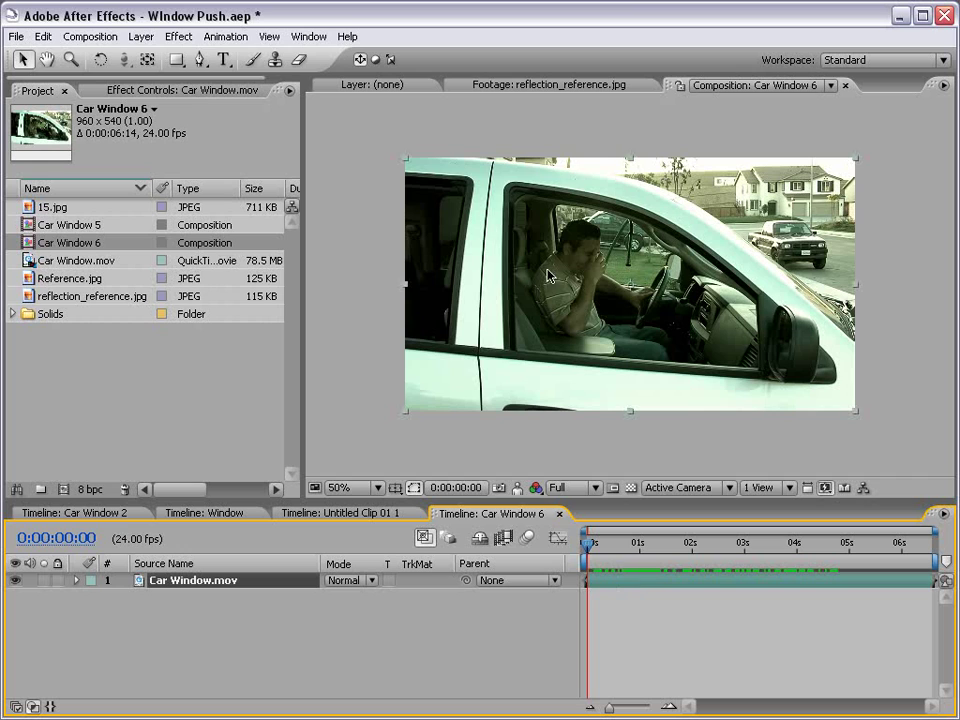
{"action": "left_click", "coordinate": [309, 36]}
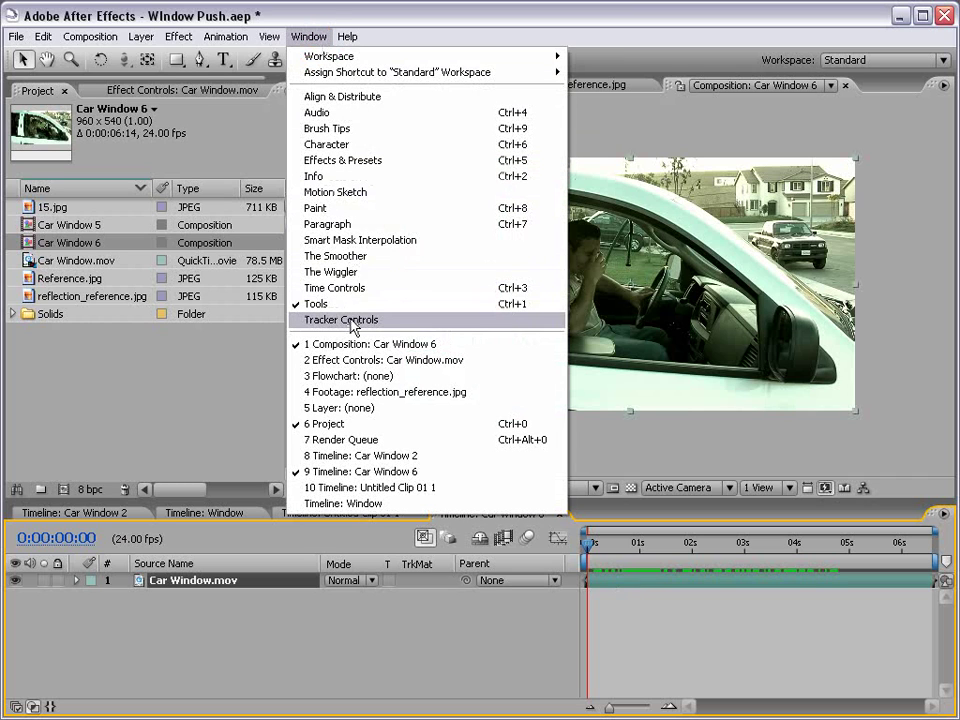
Start a Perspective corner pin motion track on Car Window.mov from Tracker Controls
{"action": "left_click", "coordinate": [350, 320]}
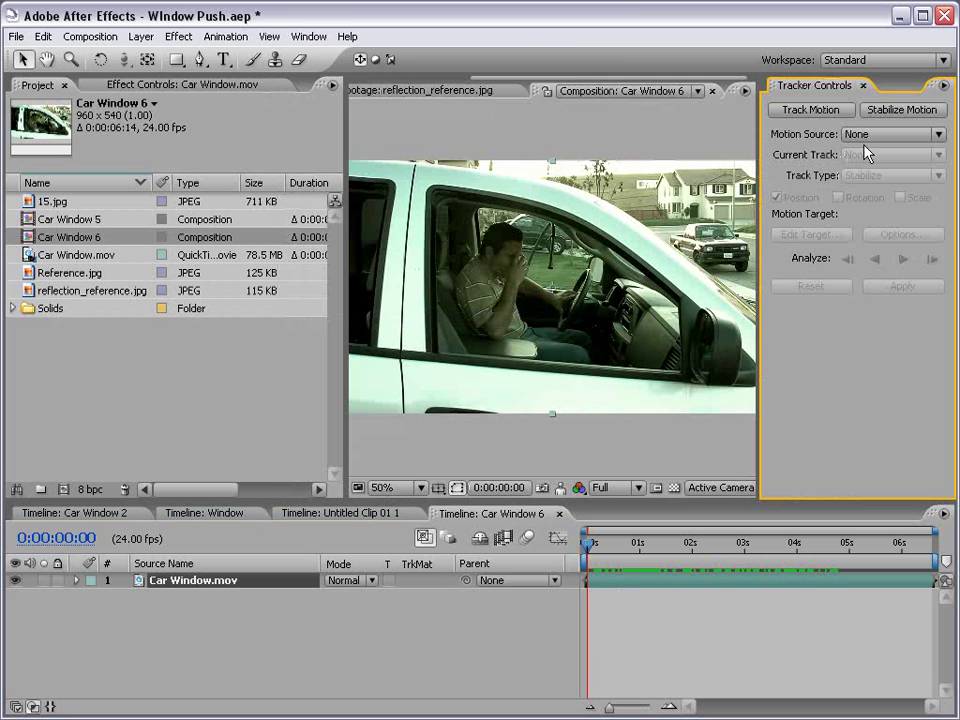
{"action": "left_click", "coordinate": [810, 110]}
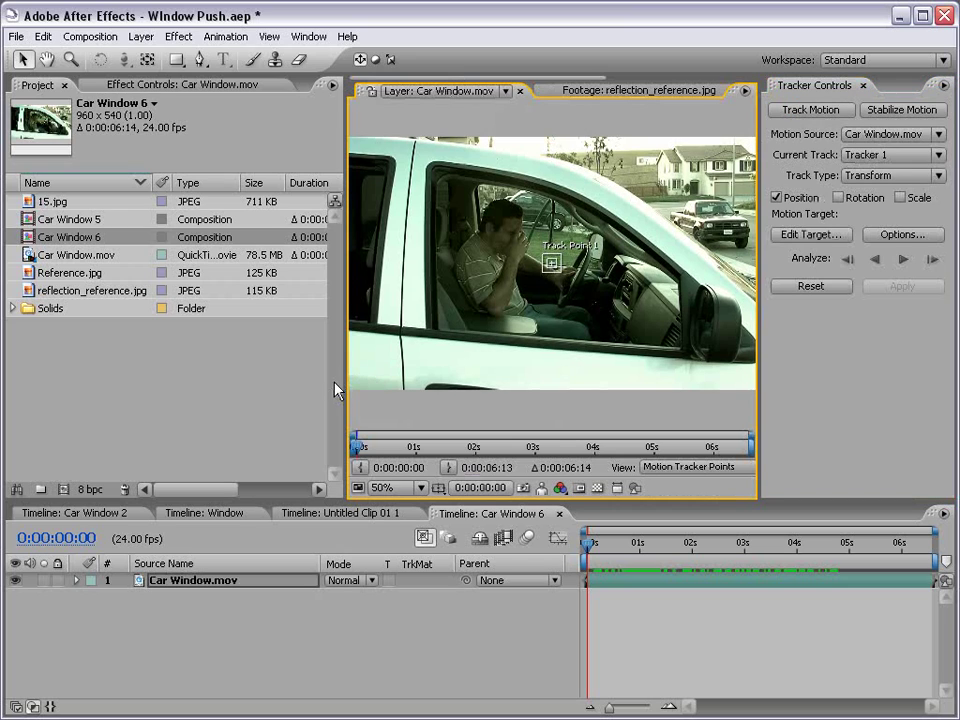
{"action": "left_click", "coordinate": [885, 175]}
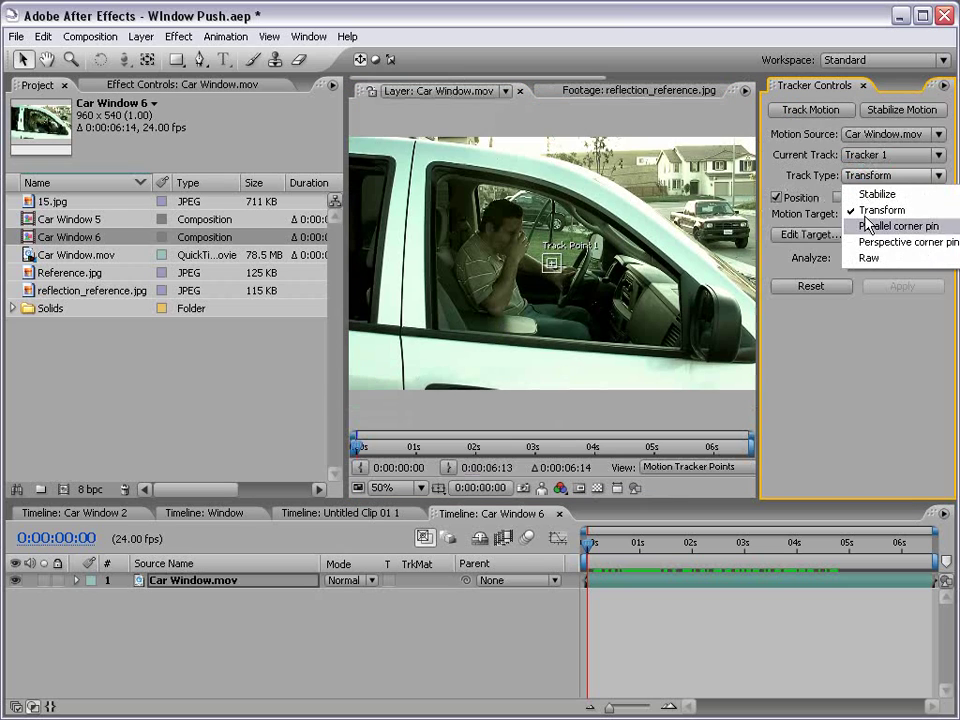
{"action": "left_click", "coordinate": [910, 242]}
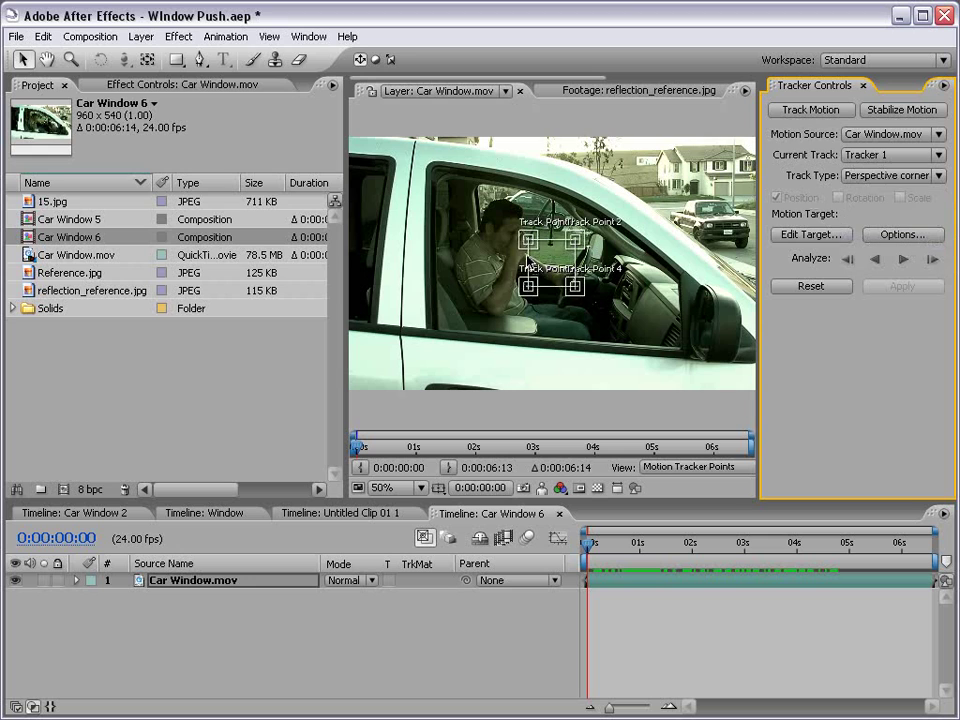
At 200% zoom, place Track Point 1 at the window's upper-left and Track Point 2 on the pillar
{"action": "left_click_drag", "start_coordinate": [344, 346], "coordinate": [206, 352]}
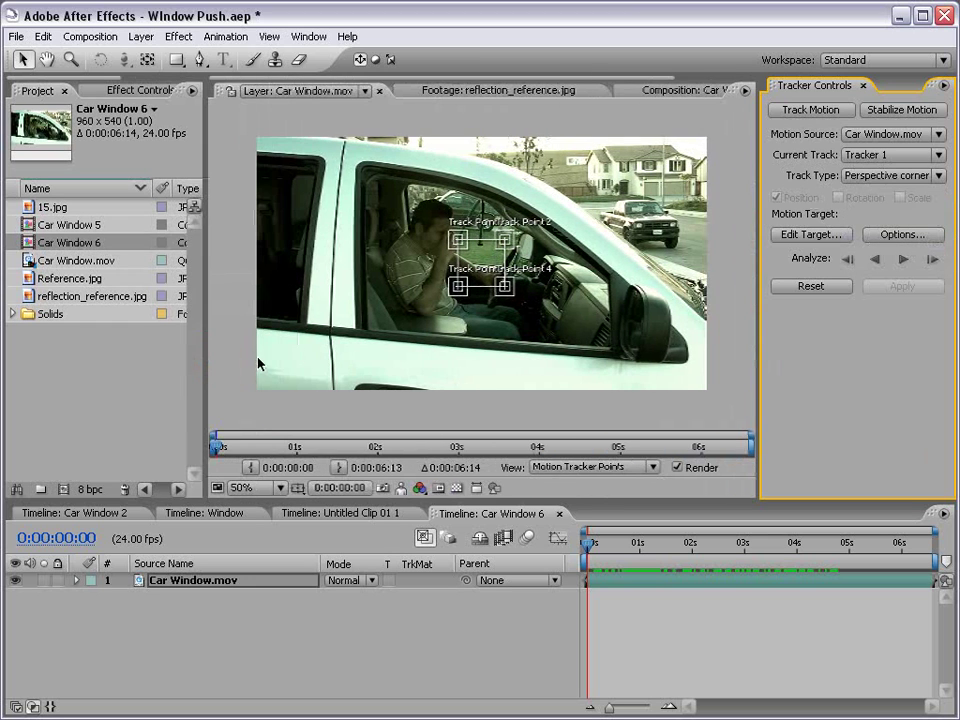
{"action": "key", "text": "grave"}
{"action": "key", "text": "period"}
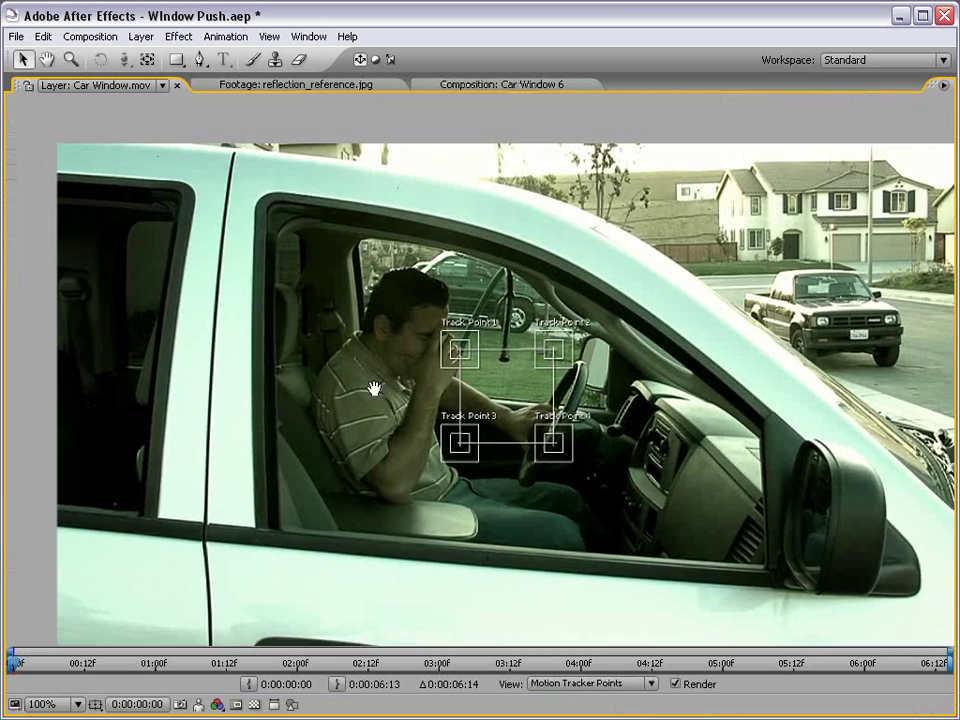
{"action": "key", "text": "period"}
{"action": "key", "text": "period"}
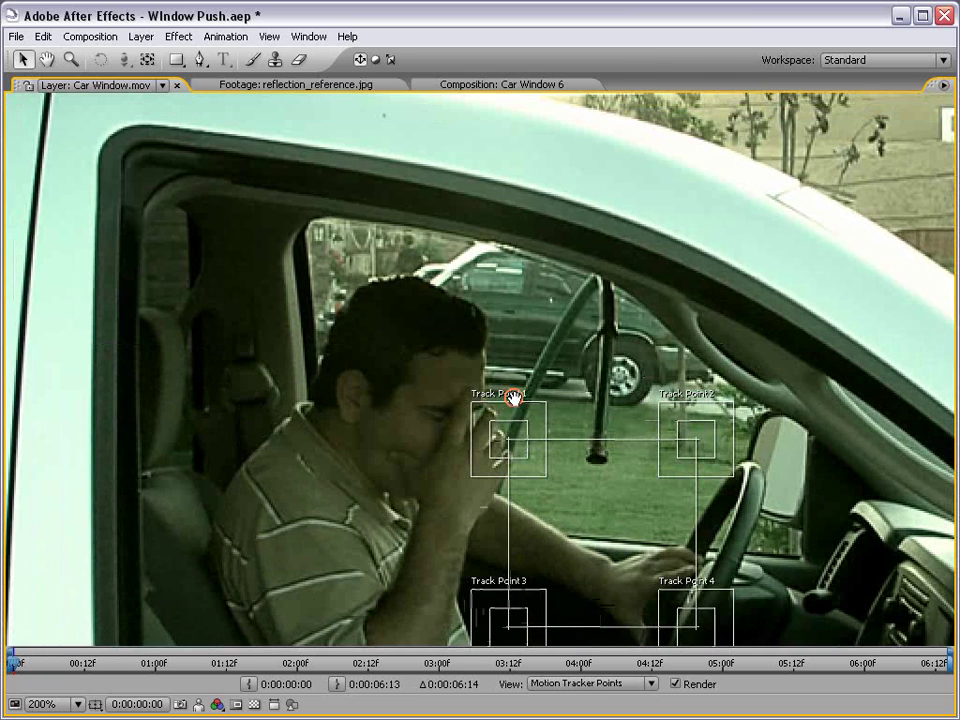
{"action": "mouse_move", "coordinate": [507, 453]}
{"action": "left_mouse_down"}
{"action": "mouse_move", "coordinate": [345, 283]}
{"action": "mouse_move", "coordinate": [245, 200]}
{"action": "left_mouse_up"}
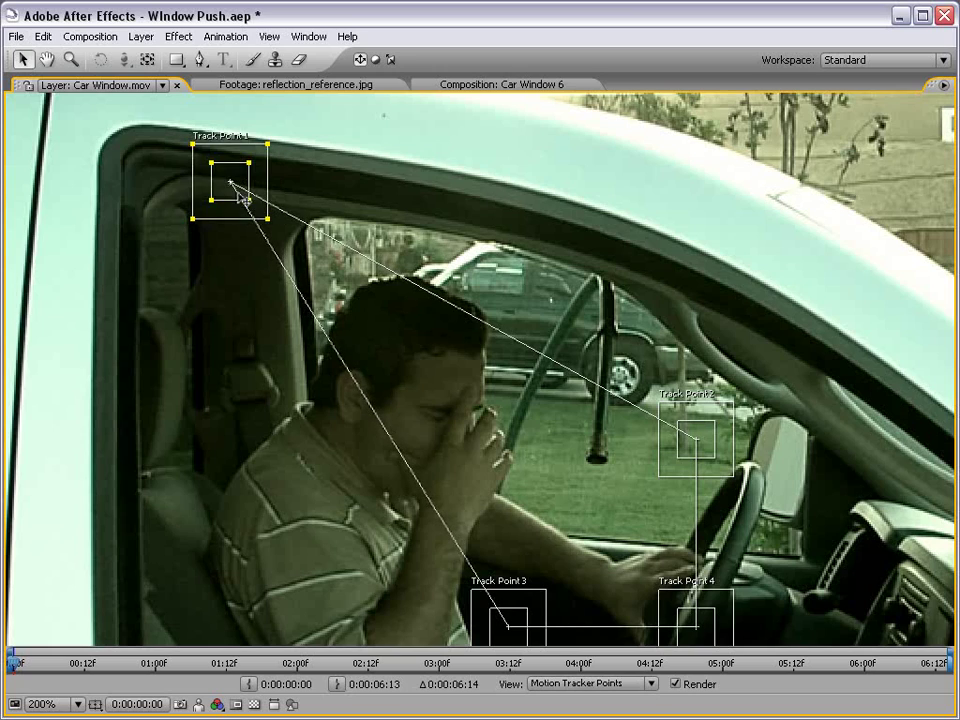
{"action": "left_click_drag", "start_coordinate": [814, 540], "coordinate": [403, 321]}
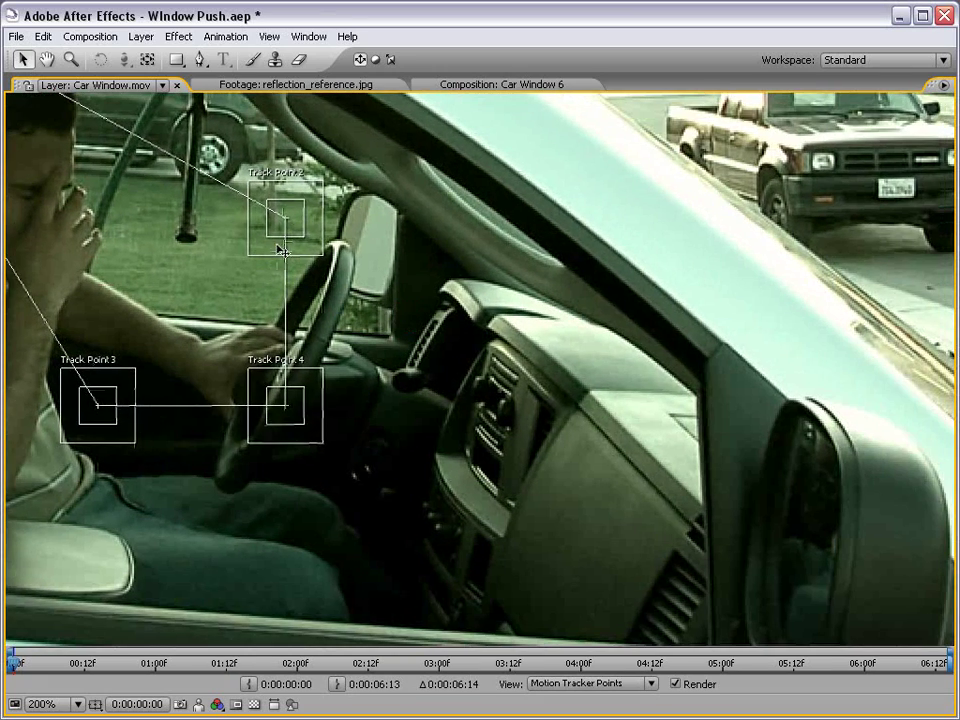
{"action": "left_click_drag", "start_coordinate": [293, 235], "coordinate": [713, 380]}
Place Track Points 4 and 3 on the window sill corners, then zoom back out
{"action": "left_click_drag", "start_coordinate": [392, 495], "coordinate": [424, 401]}
{"action": "mouse_move", "coordinate": [332, 326]}
{"action": "left_mouse_down"}
{"action": "mouse_move", "coordinate": [410, 352]}
{"action": "mouse_move", "coordinate": [739, 568]}
{"action": "left_mouse_up"}
{"action": "mouse_move", "coordinate": [336, 471]}
{"action": "left_mouse_down"}
{"action": "mouse_move", "coordinate": [534, 474]}
{"action": "mouse_move", "coordinate": [558, 484]}
{"action": "left_mouse_up"}
{"action": "mouse_move", "coordinate": [679, 381]}
{"action": "left_mouse_down"}
{"action": "mouse_move", "coordinate": [334, 476]}
{"action": "mouse_move", "coordinate": [302, 555]}
{"action": "mouse_move", "coordinate": [318, 553]}
{"action": "left_mouse_up"}
{"action": "key", "text": "comma"}
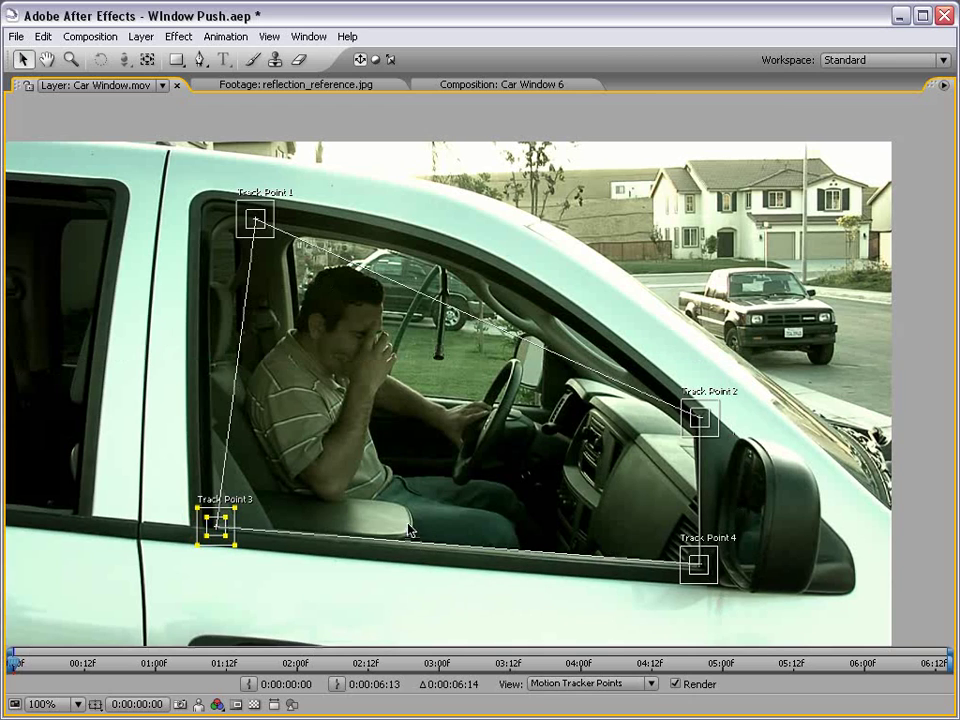
Move the attach points of Track Points 1, 2 and 4 onto their window corners
{"action": "left_click", "coordinate": [256, 222]}
{"action": "left_click_drag", "start_coordinate": [256, 222], "coordinate": [332, 330]}
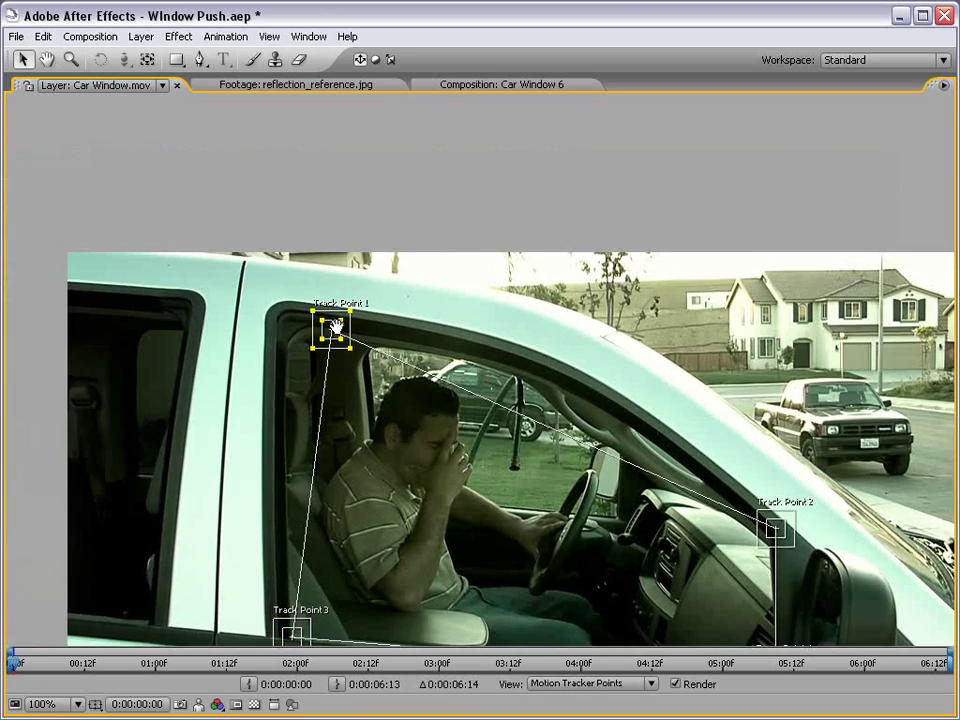
{"action": "key", "text": "period"}
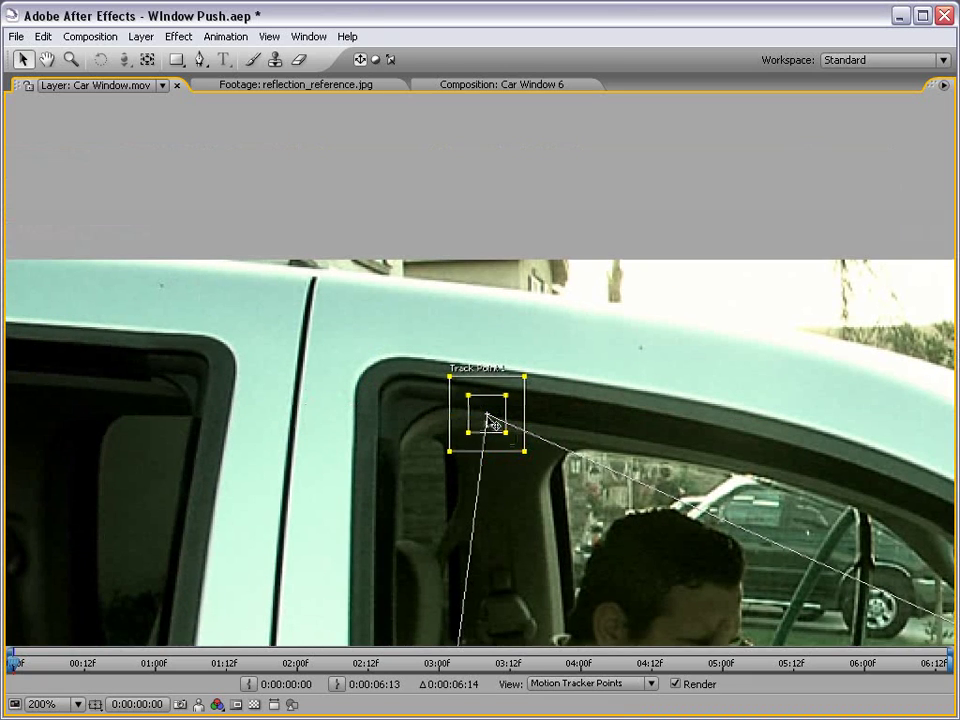
{"action": "left_click_drag", "start_coordinate": [493, 420], "coordinate": [373, 355]}
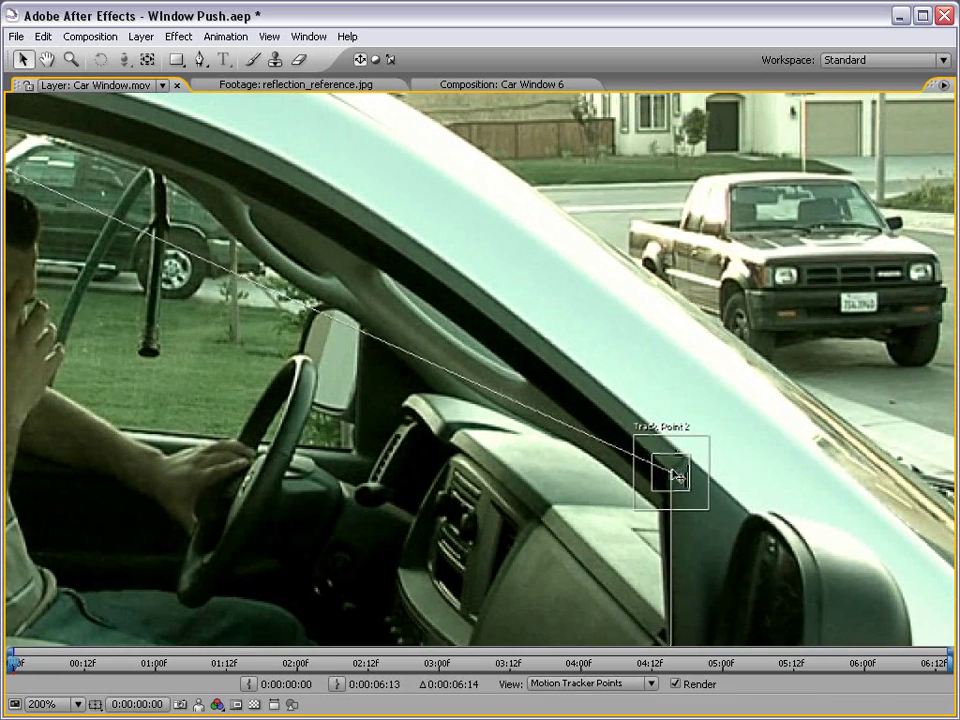
{"action": "left_click_drag", "start_coordinate": [677, 477], "coordinate": [684, 162]}
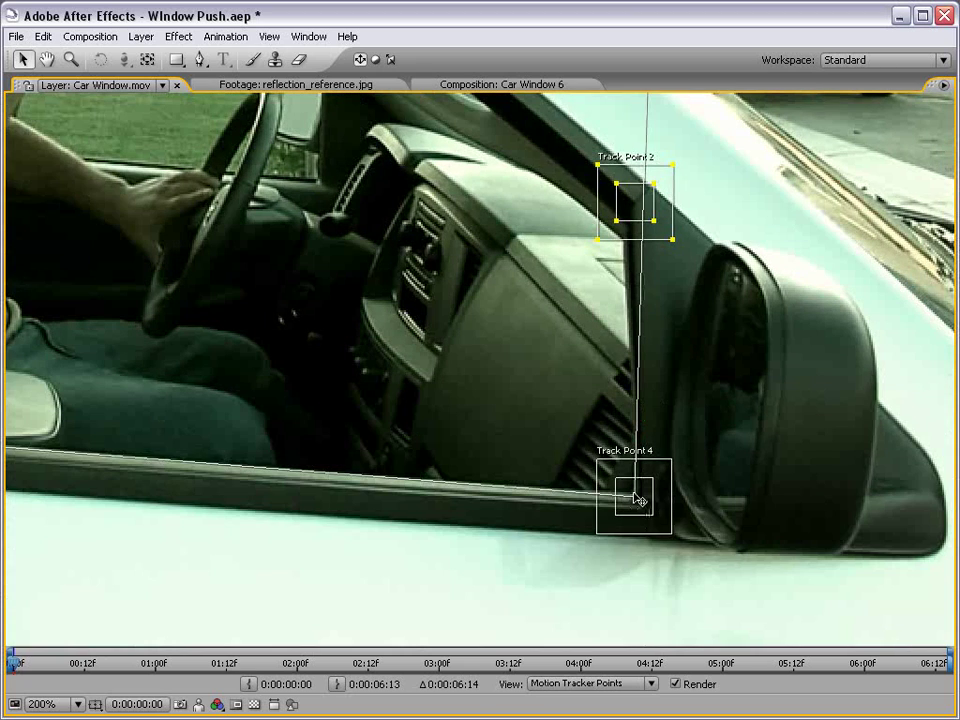
{"action": "left_click", "coordinate": [637, 500]}
{"action": "left_click_drag", "start_coordinate": [637, 500], "coordinate": [652, 516]}
Bring Track Point 3 into view and raise Track Point 2's attach point to the window edge
{"action": "mouse_move", "coordinate": [167, 414]}
{"action": "left_mouse_down"}
{"action": "mouse_move", "coordinate": [296, 433]}
{"action": "mouse_move", "coordinate": [349, 489]}
{"action": "mouse_move", "coordinate": [310, 506]}
{"action": "left_mouse_up"}
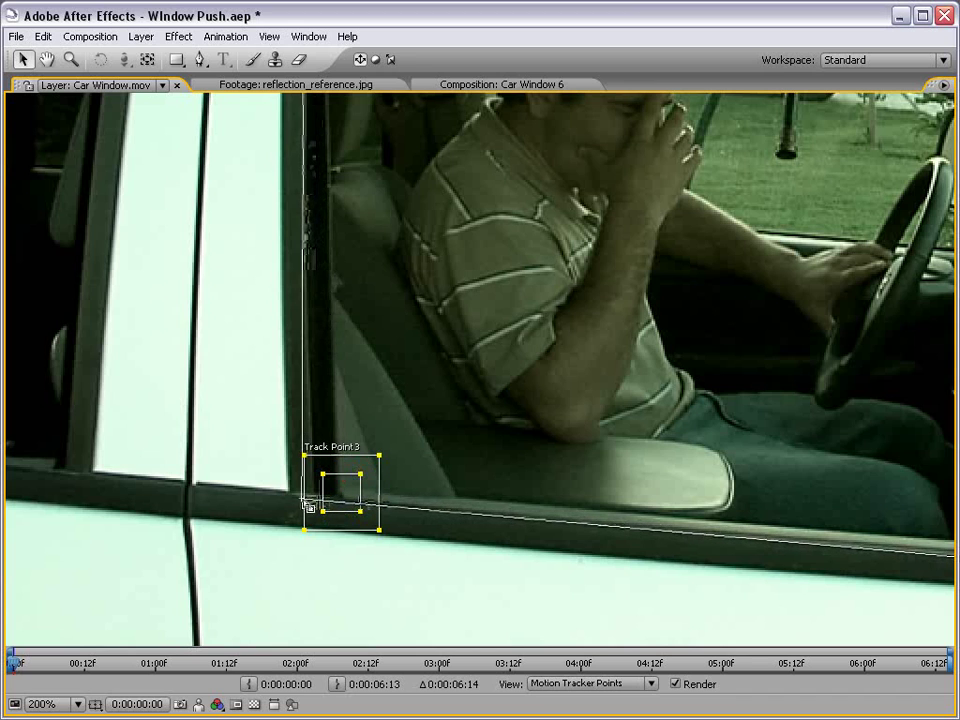
{"action": "scroll", "coordinate": [396, 328], "scroll_direction": "up", "scroll_amount": 5}
{"action": "scroll", "coordinate": [545, 337], "scroll_direction": "down", "scroll_amount": 2}
{"action": "left_click_drag", "start_coordinate": [545, 337], "coordinate": [356, 326]}
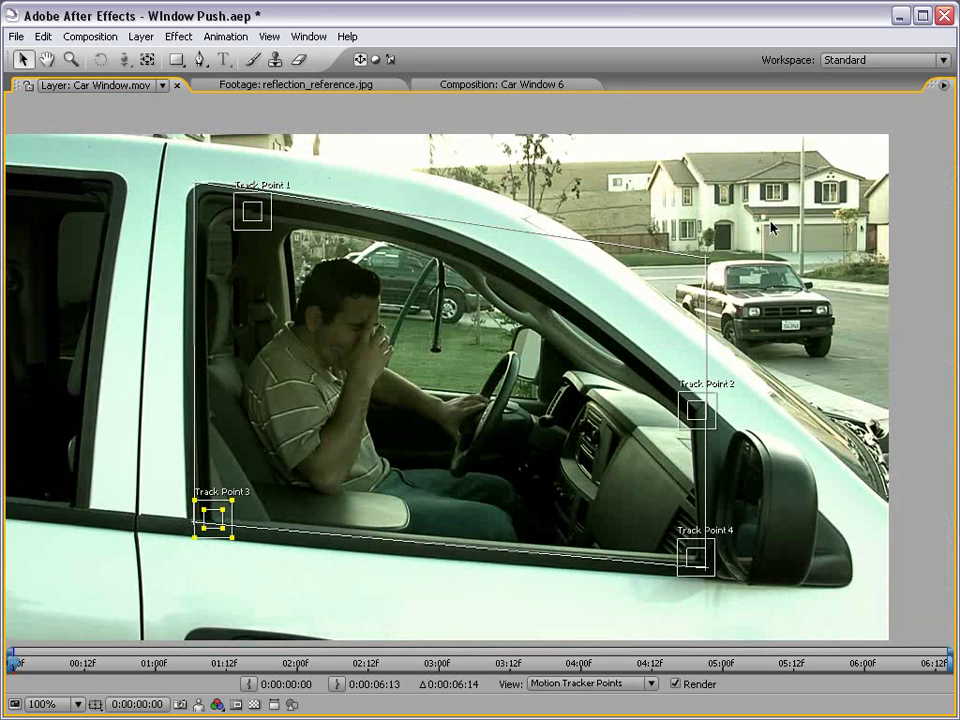
{"action": "left_click_drag", "start_coordinate": [710, 264], "coordinate": [711, 229]}
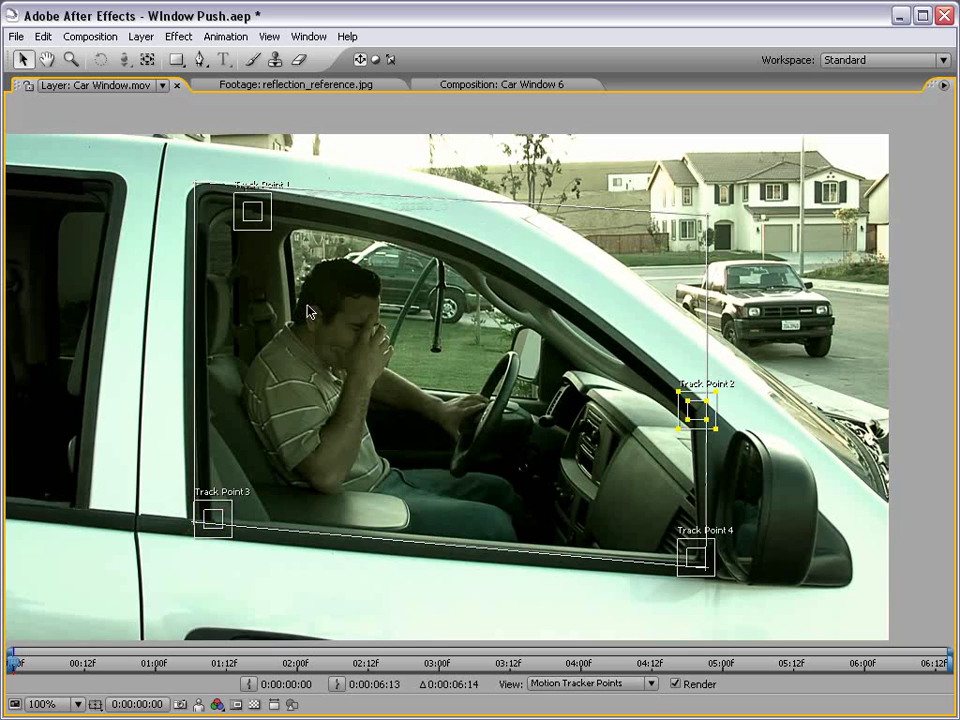
Reshape Track Point 1's feature region into a wide, short box along the upper window edge
{"action": "key", "text": "grave"}
{"action": "key", "text": "grave"}
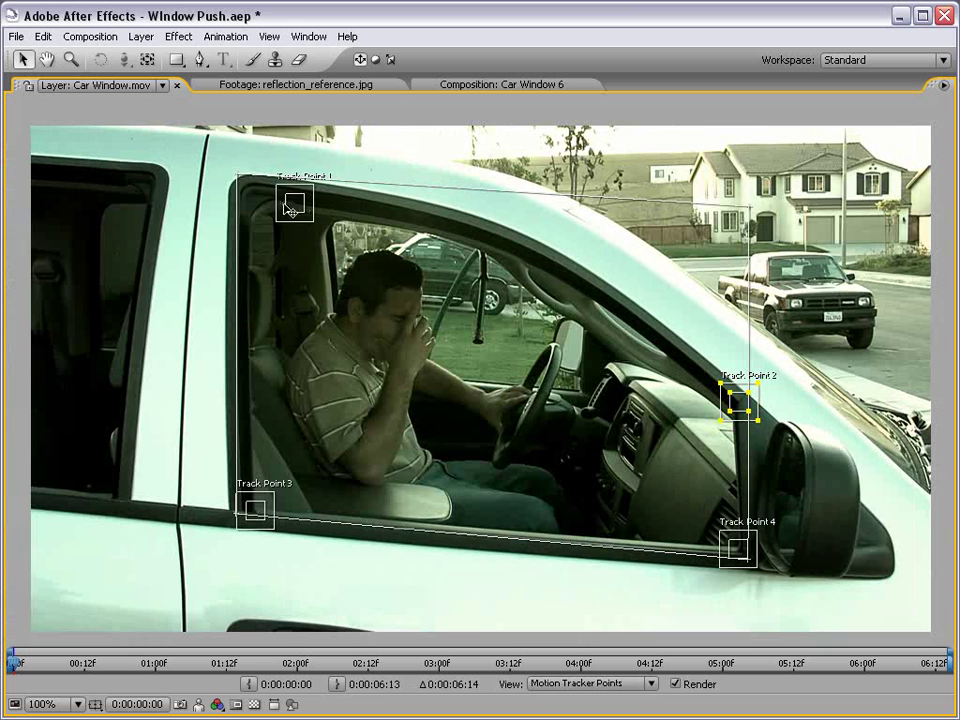
{"action": "left_click", "coordinate": [293, 200]}
{"action": "key", "text": "period"}
{"action": "key", "text": "period"}
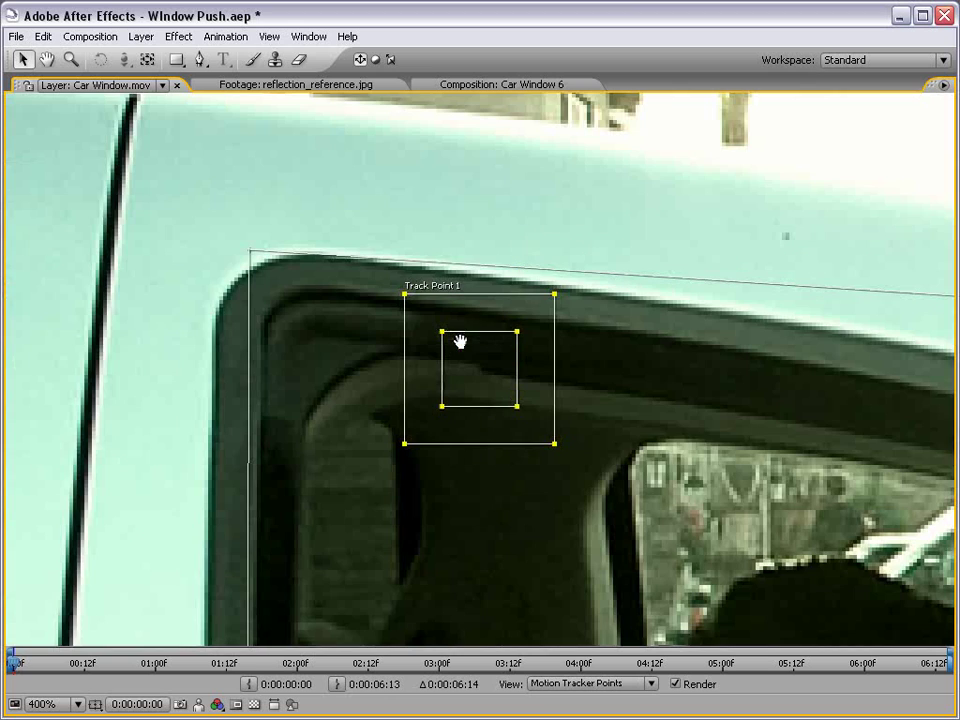
{"action": "left_click_drag", "start_coordinate": [517, 406], "coordinate": [535, 393]}
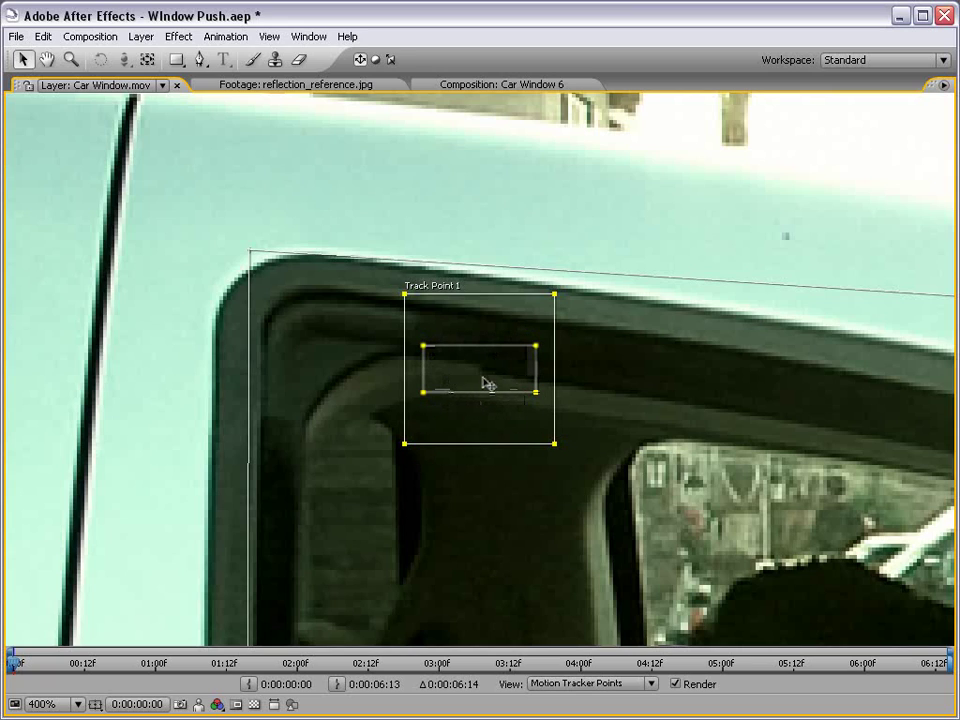
Analyze the track forward and stop it before the points drift
{"action": "key", "text": "grave"}
{"action": "key", "text": "comma"}
{"action": "key", "text": "comma"}
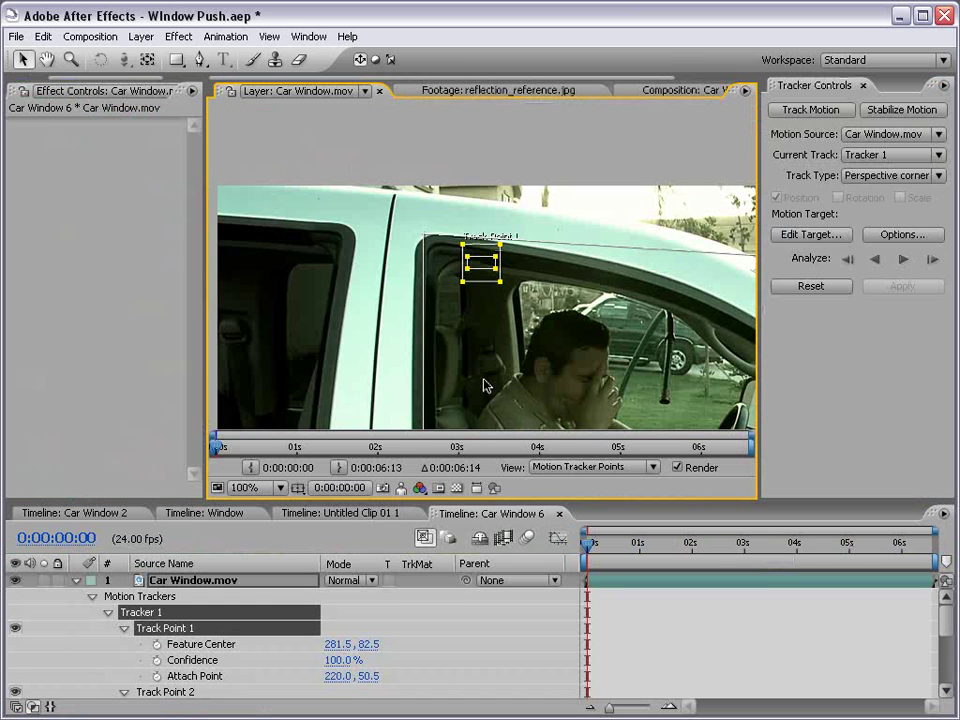
{"action": "key", "text": "comma"}
{"action": "left_click_drag", "start_coordinate": [604, 342], "coordinate": [599, 331]}
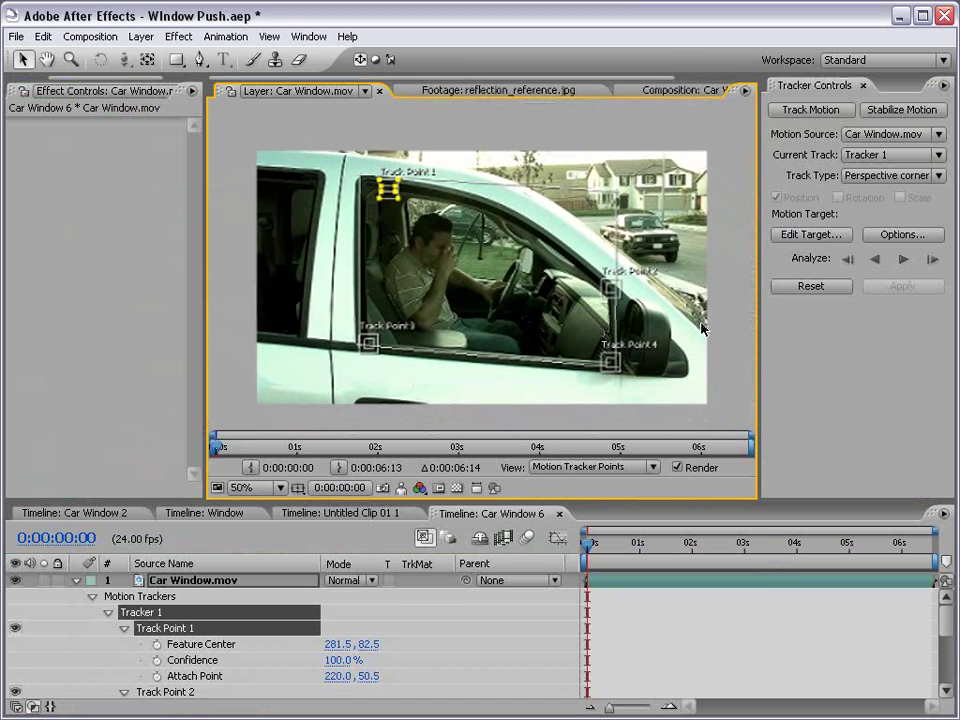
{"action": "left_click", "coordinate": [905, 263]}
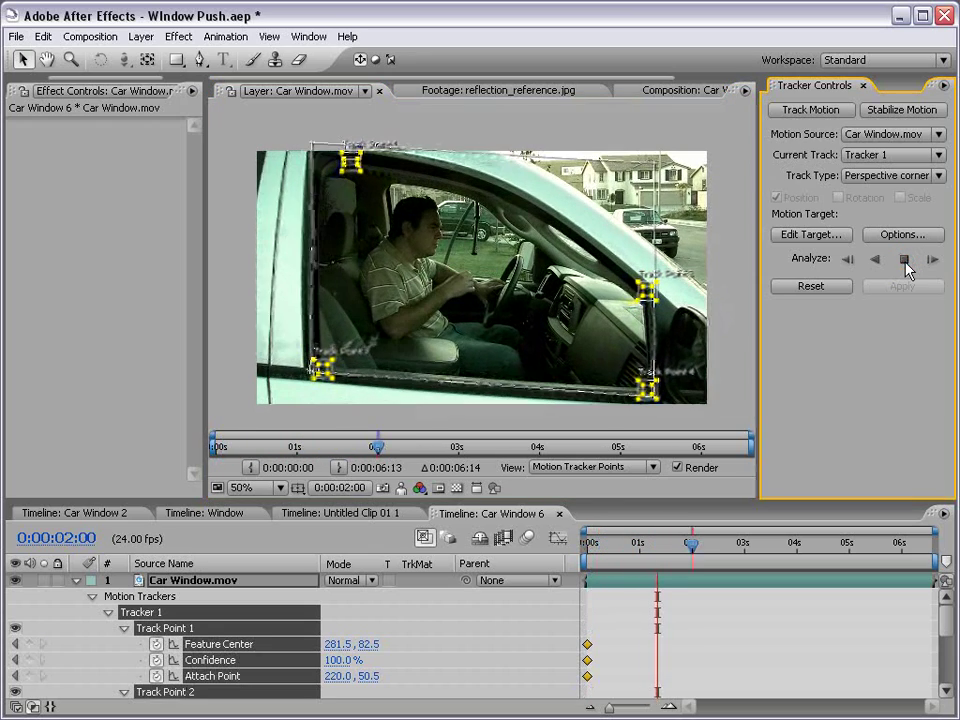
{"action": "left_click", "coordinate": [904, 261]}
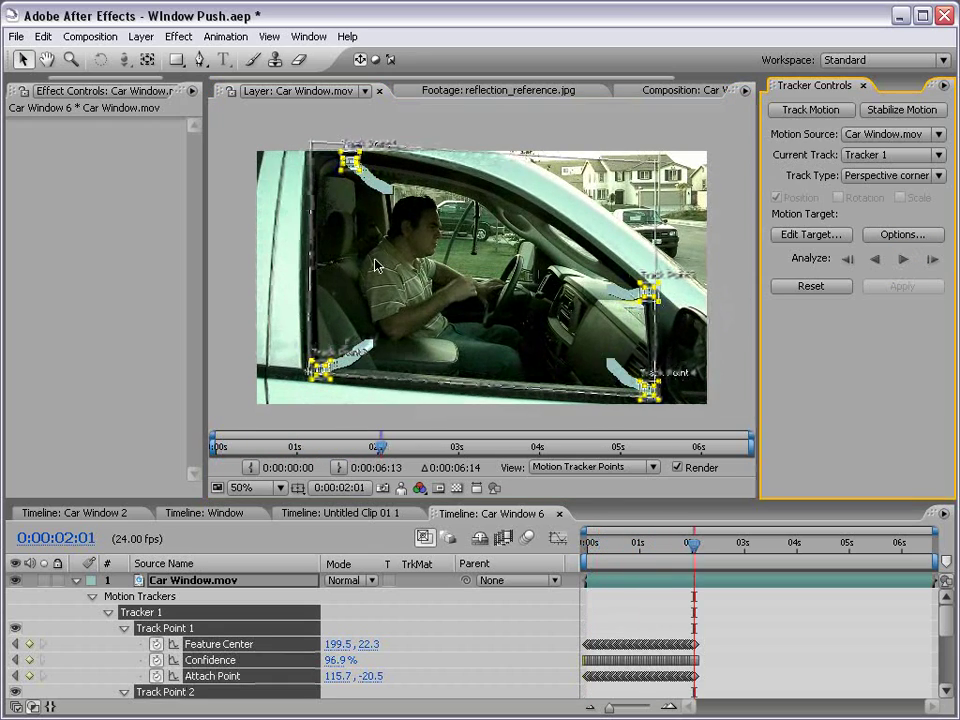
Step the analysis forward frame by frame from 2:01 to 0:00:02:07
{"action": "scroll", "coordinate": [343, 182], "scroll_direction": "up", "scroll_amount": 2}
{"action": "mouse_move", "coordinate": [420, 300]}
{"action": "left_mouse_down"}
{"action": "mouse_move", "coordinate": [362, 196]}
{"action": "mouse_move", "coordinate": [476, 238]}
{"action": "mouse_move", "coordinate": [456, 302]}
{"action": "left_mouse_up"}
{"action": "scroll", "coordinate": [388, 293], "scroll_direction": "up", "scroll_amount": 1}
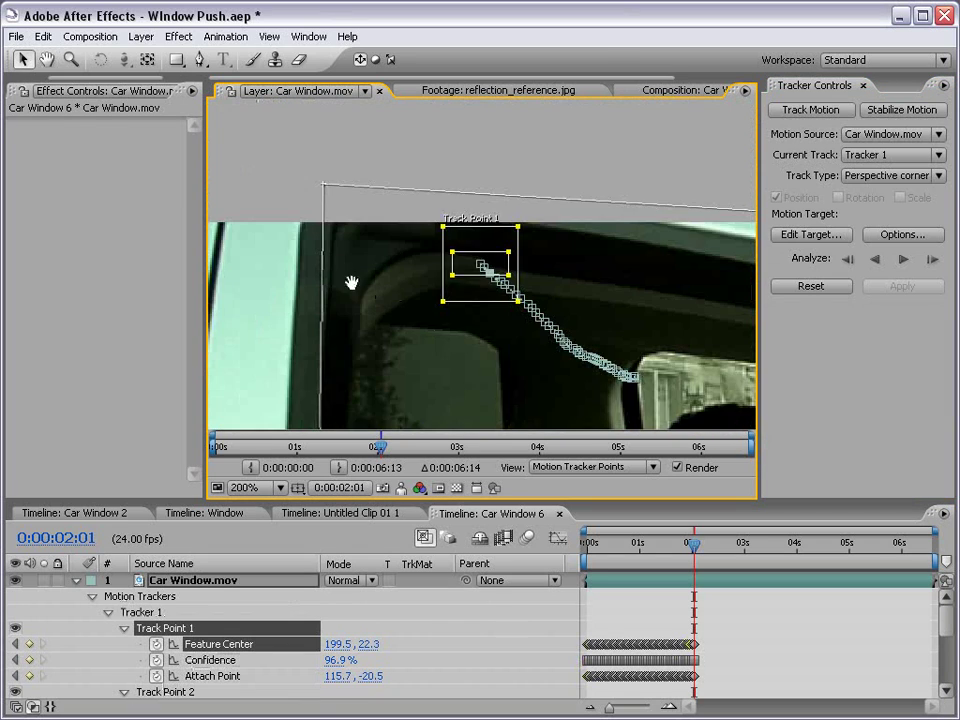
{"action": "left_click_drag", "start_coordinate": [332, 268], "coordinate": [323, 294]}
{"action": "left_click", "coordinate": [934, 262]}
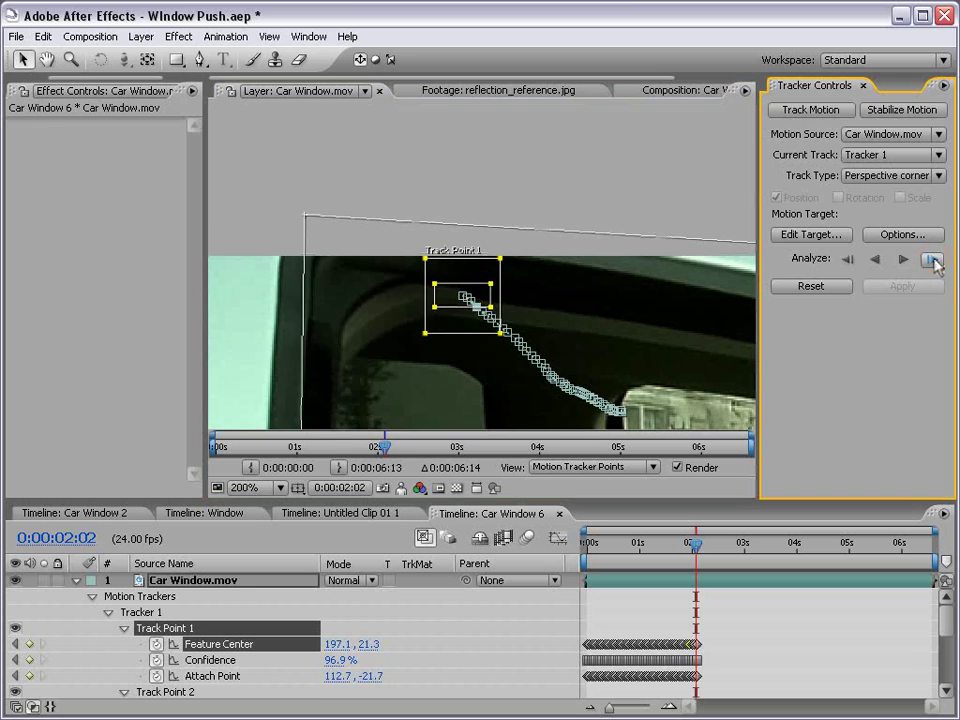
{"action": "left_click", "coordinate": [934, 262]}
{"action": "left_click", "coordinate": [934, 262]}
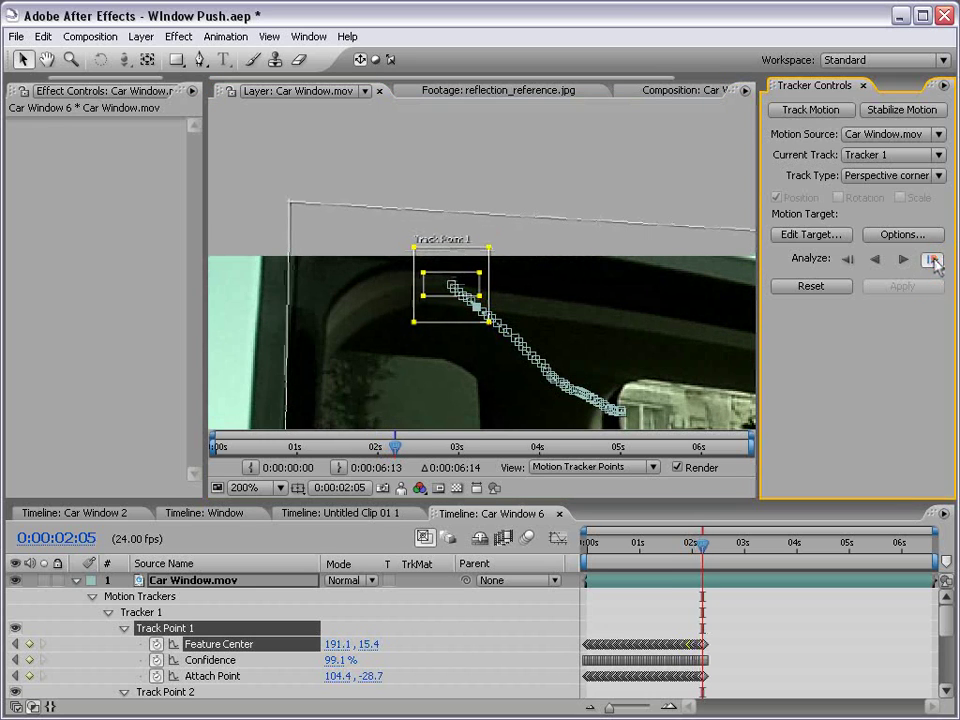
{"action": "left_click", "coordinate": [934, 262]}
{"action": "scroll", "coordinate": [521, 356], "scroll_direction": "down", "scroll_amount": 1}
{"action": "mouse_move", "coordinate": [521, 356]}
{"action": "left_mouse_down"}
{"action": "mouse_move", "coordinate": [546, 339]}
{"action": "mouse_move", "coordinate": [568, 289]}
{"action": "mouse_move", "coordinate": [454, 253]}
{"action": "mouse_move", "coordinate": [479, 273]}
{"action": "left_mouse_up"}
{"action": "scroll", "coordinate": [454, 253], "scroll_direction": "down", "scroll_amount": 1}
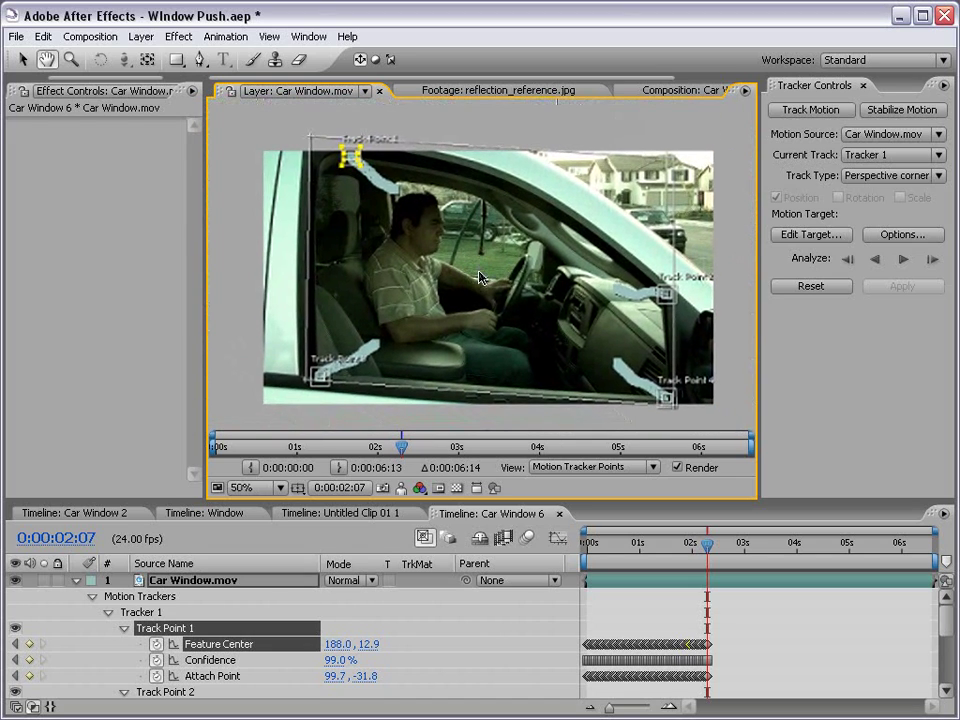
Create a new red solid layer named Red Solid 4
{"action": "left_click", "coordinate": [569, 597]}
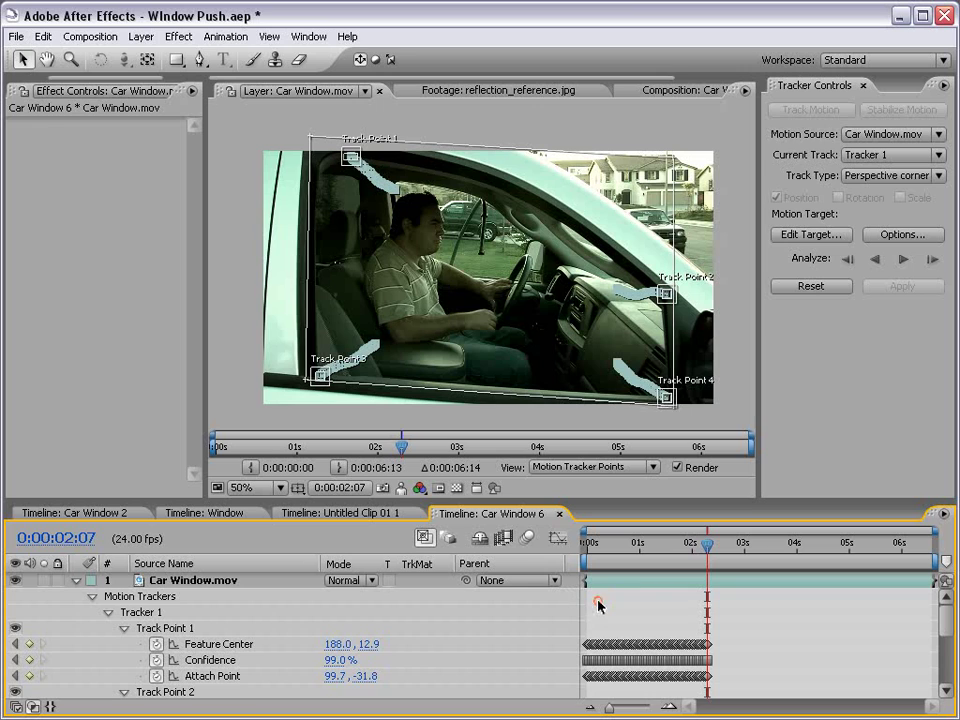
{"action": "left_click", "coordinate": [141, 37]}
{"action": "mouse_move", "coordinate": [152, 56]}
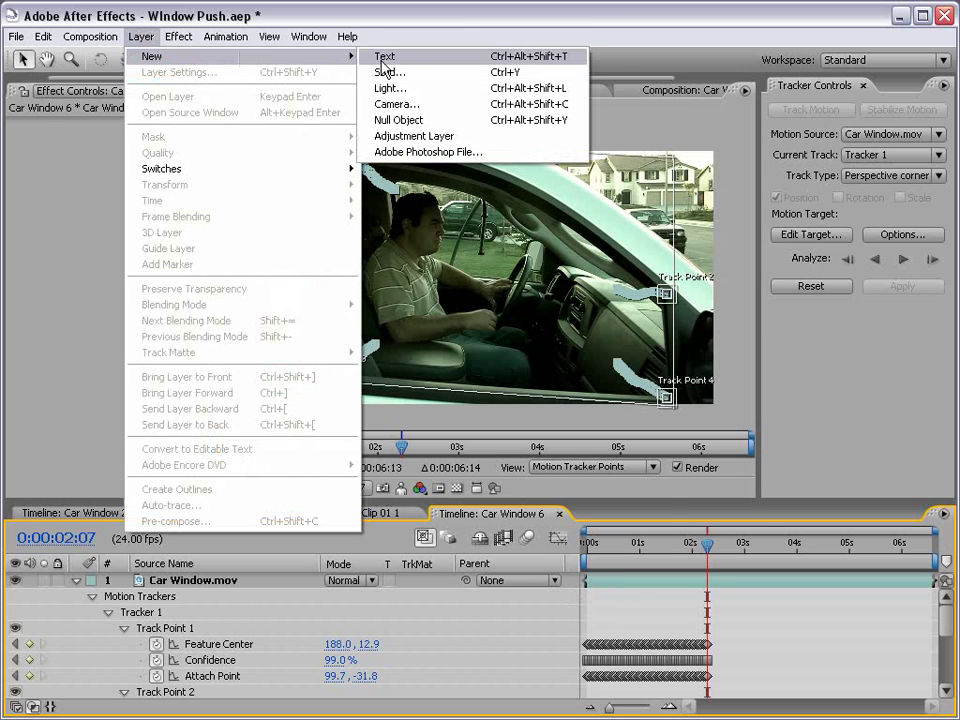
{"action": "left_click", "coordinate": [385, 72]}
{"action": "left_click", "coordinate": [392, 484]}
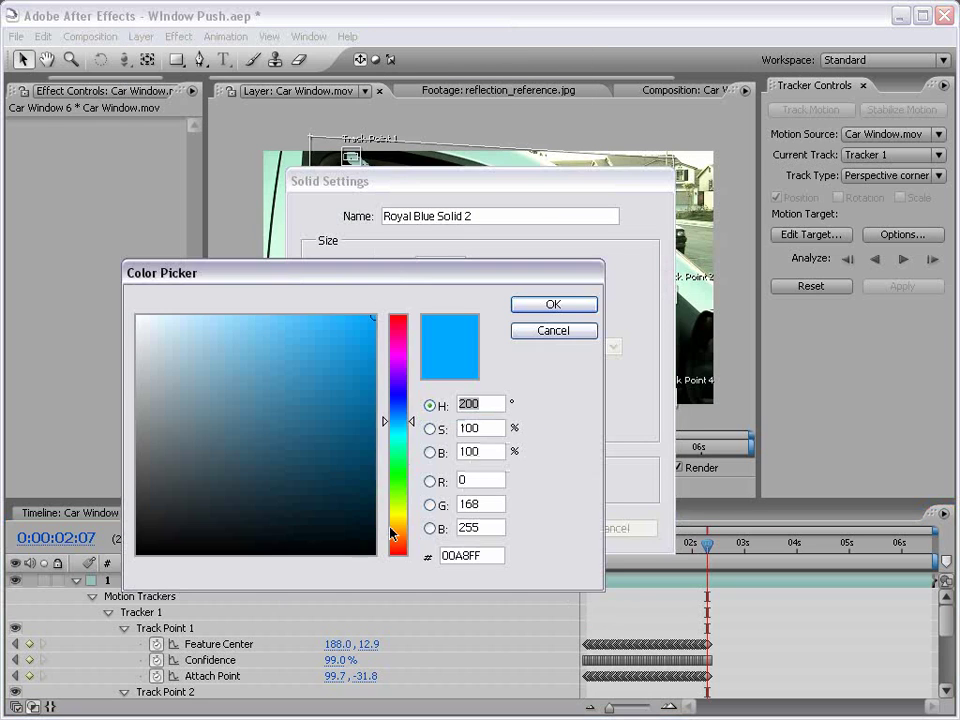
{"action": "left_click_drag", "start_coordinate": [392, 531], "coordinate": [395, 555]}
{"action": "left_click", "coordinate": [541, 307]}
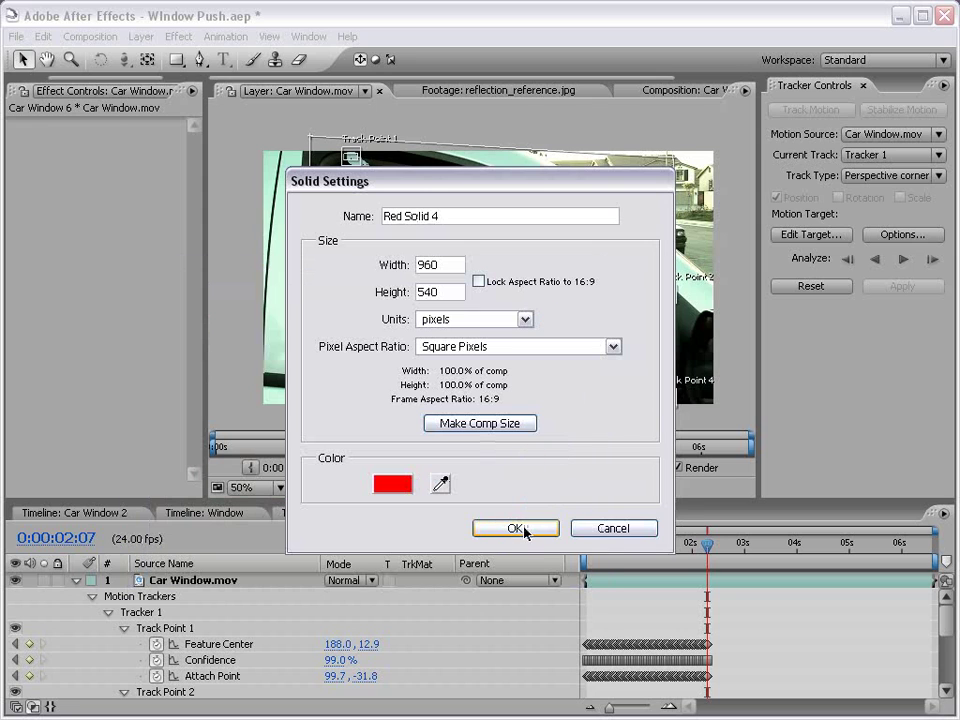
{"action": "left_click", "coordinate": [519, 531]}
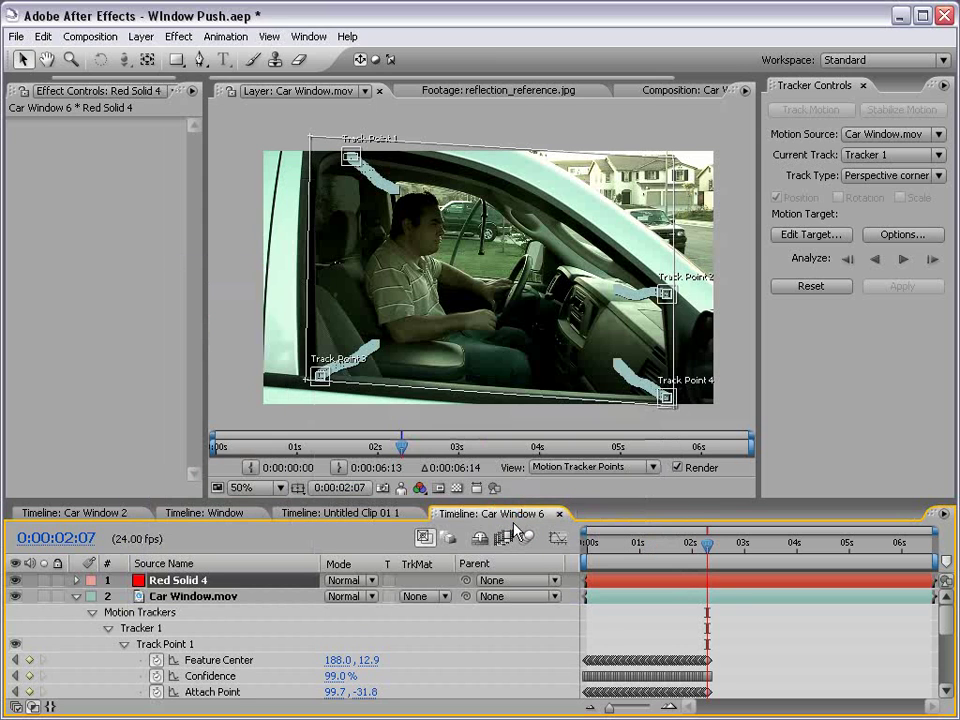
Set the tracker's Edit Target to Red Solid 4 and apply the corner pin
{"action": "left_click", "coordinate": [799, 237]}
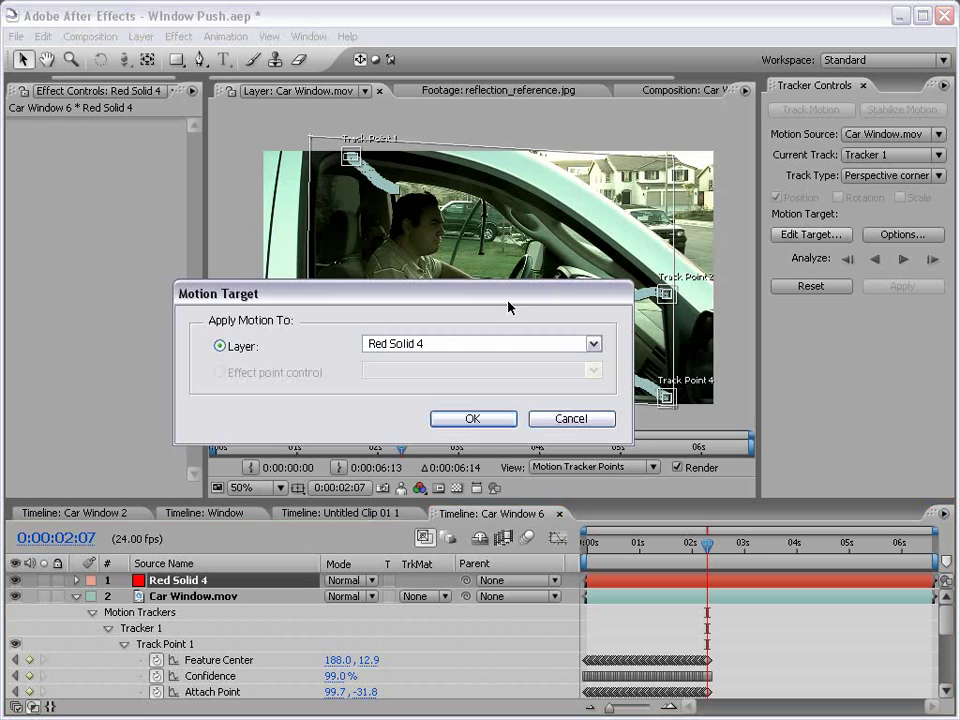
{"action": "left_click", "coordinate": [424, 343]}
{"action": "left_click", "coordinate": [414, 360]}
{"action": "left_click", "coordinate": [474, 421]}
{"action": "left_click", "coordinate": [901, 288]}
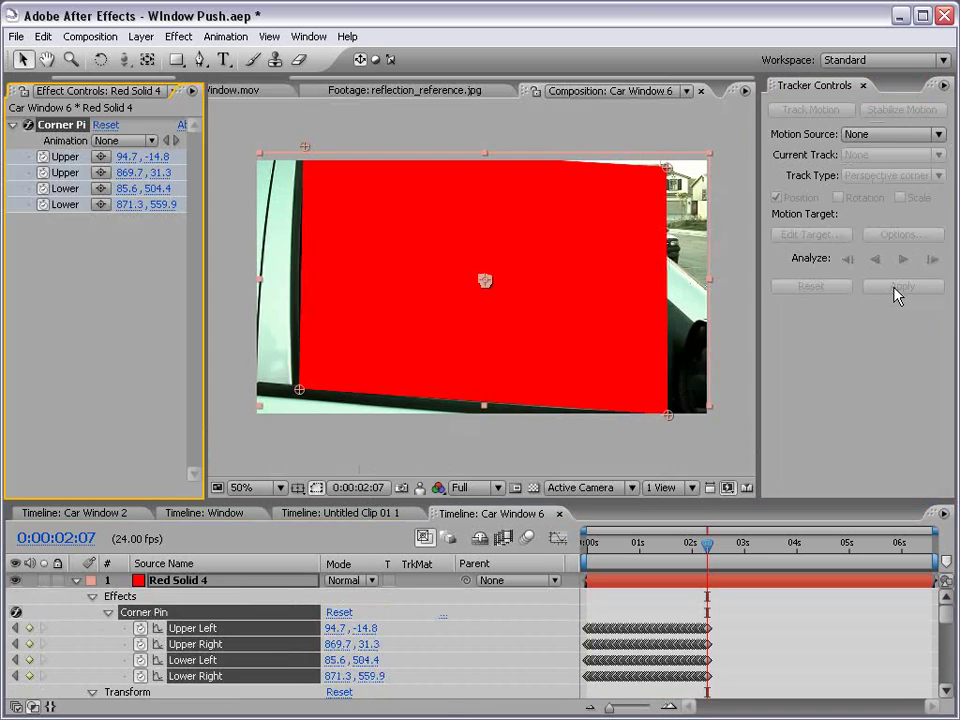
{"action": "left_click", "coordinate": [753, 657]}
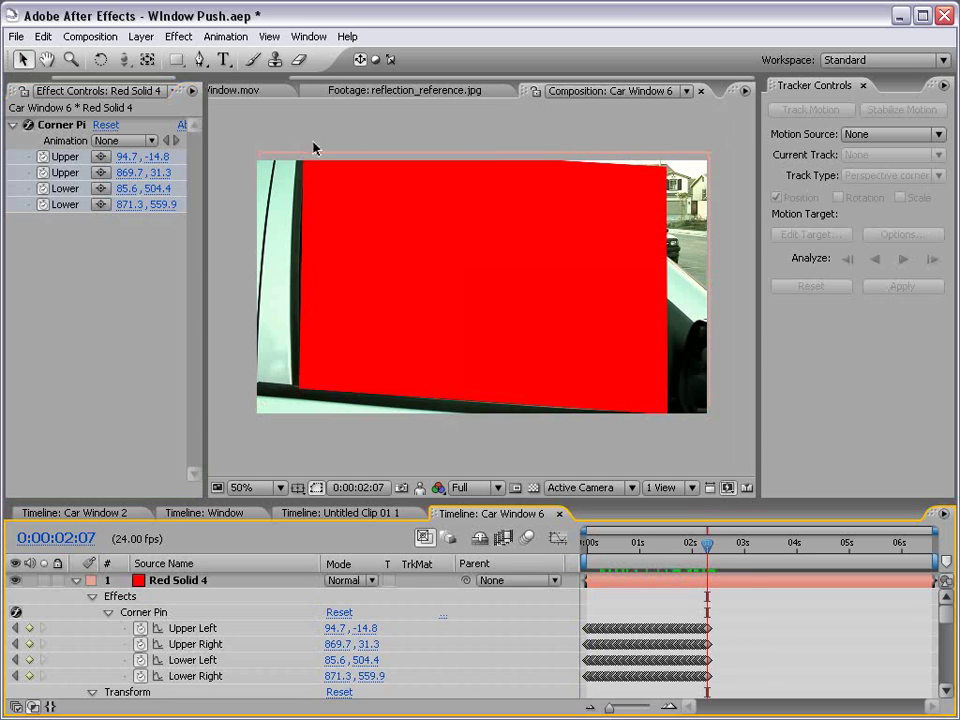
Drop Red Solid 4's Opacity to 53% and scrub to check the driver shows through
{"action": "left_click", "coordinate": [193, 583]}
{"action": "key", "text": "t"}
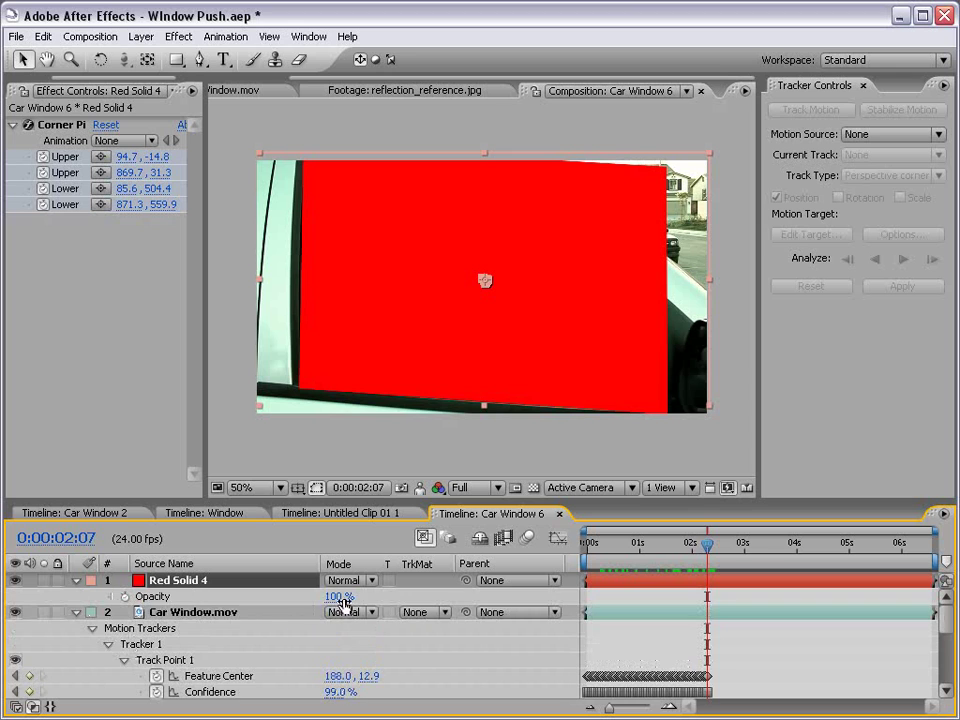
{"action": "left_click_drag", "start_coordinate": [341, 601], "coordinate": [648, 590]}
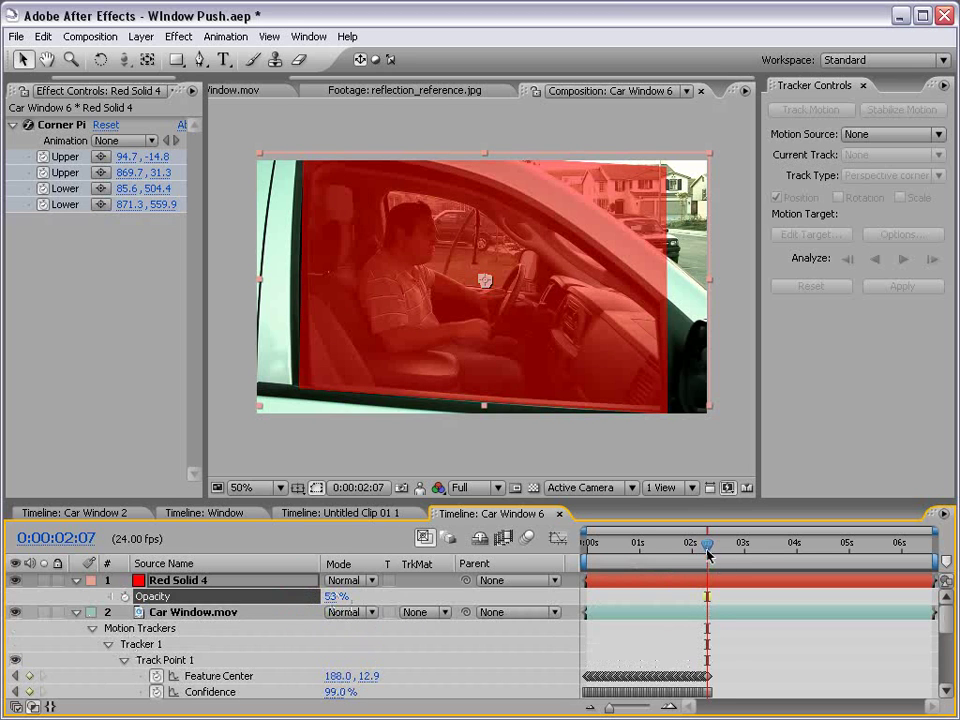
{"action": "left_click_drag", "start_coordinate": [706, 551], "coordinate": [589, 549]}
{"action": "key", "text": "grave"}
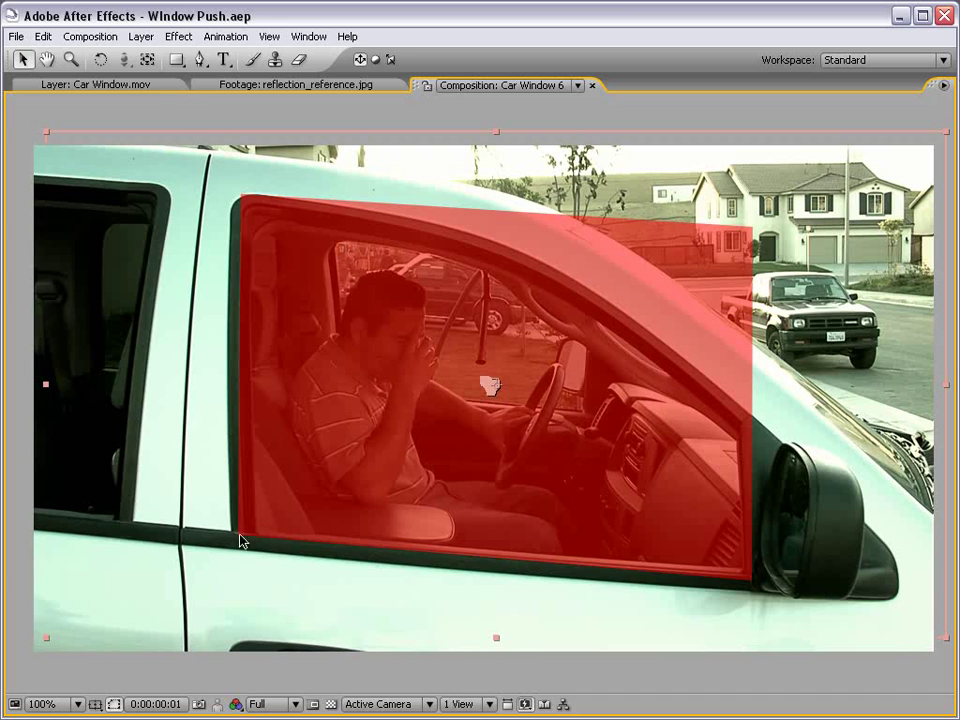
Pre-compose Red Solid 4 into a nested composition named Window, keeping attributes in Car Window 6
{"action": "key", "text": "grave"}
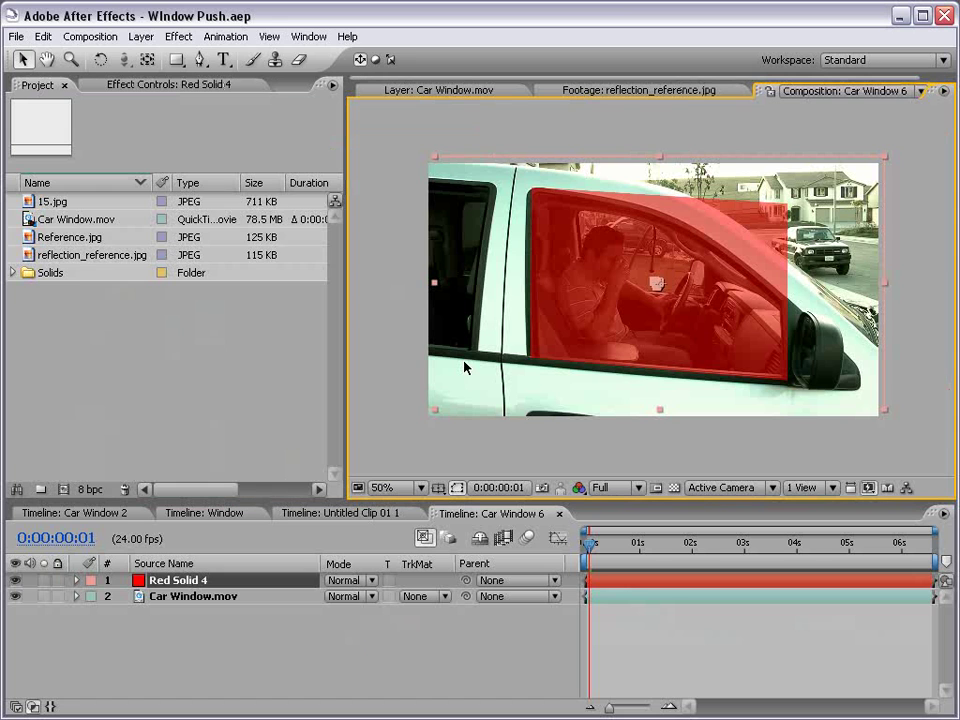
{"action": "left_click", "coordinate": [140, 36]}
{"action": "left_click", "coordinate": [248, 533]}
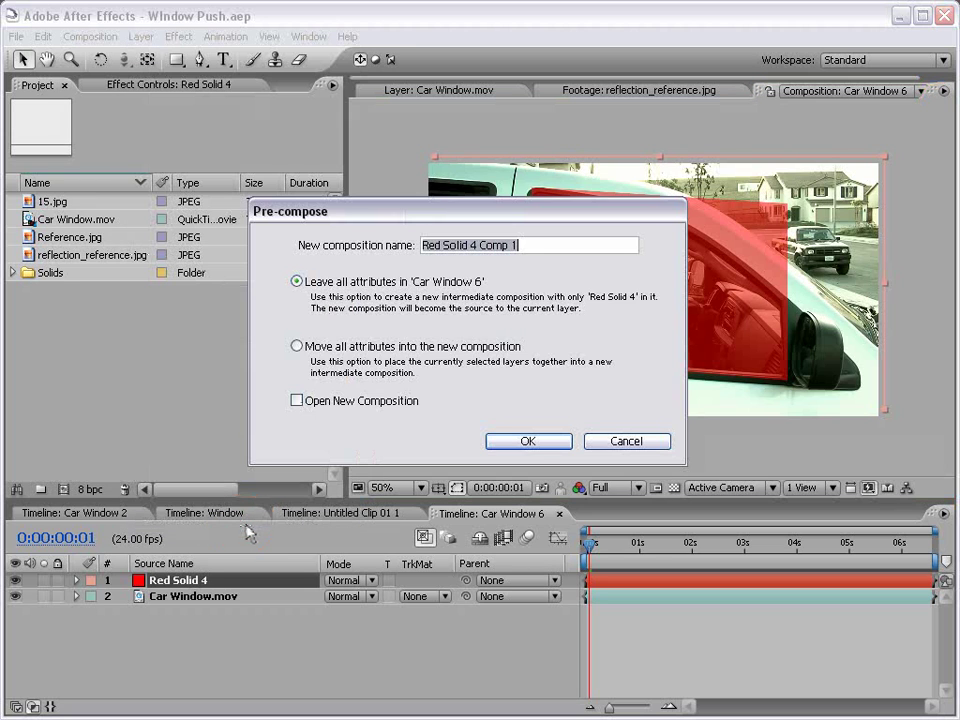
{"action": "left_click", "coordinate": [453, 284]}
{"action": "left_click_drag", "start_coordinate": [530, 249], "coordinate": [420, 245]}
{"action": "type", "text": "Window"}
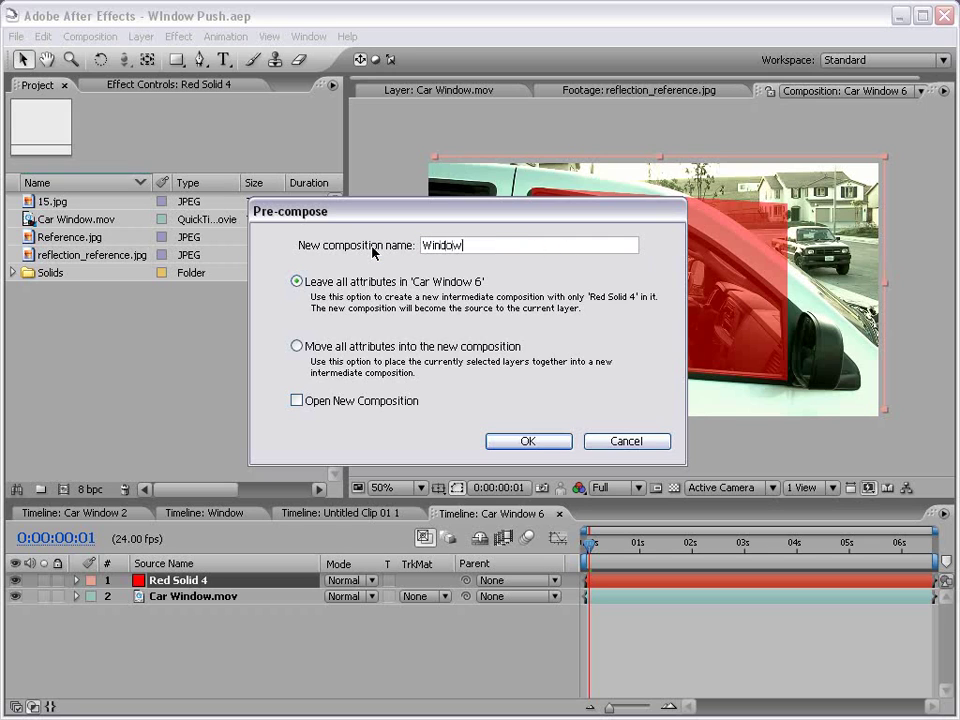
{"action": "left_click", "coordinate": [538, 442]}
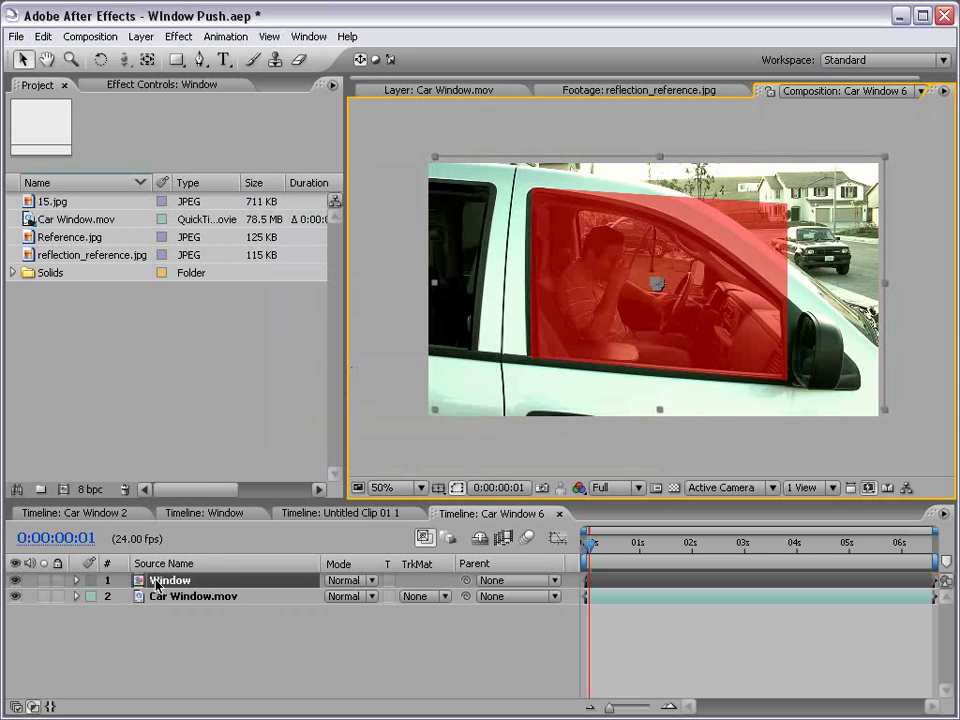
{"action": "left_click", "coordinate": [157, 585]}
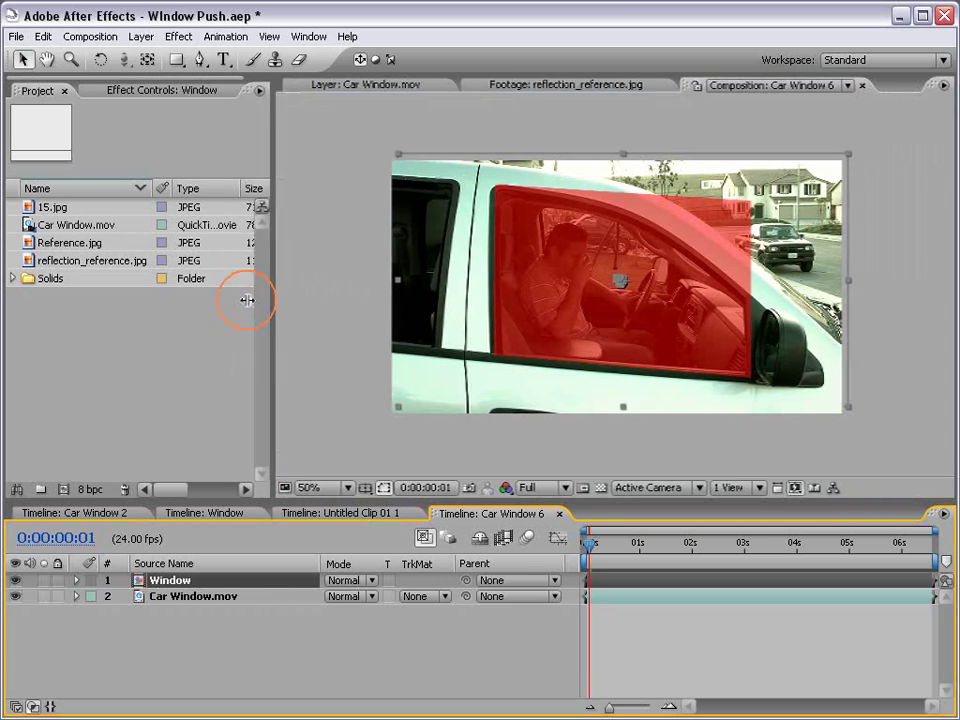
Open a second viewer of Car Window 6 and dock it to the right
{"action": "left_click_drag", "start_coordinate": [344, 294], "coordinate": [195, 297]}
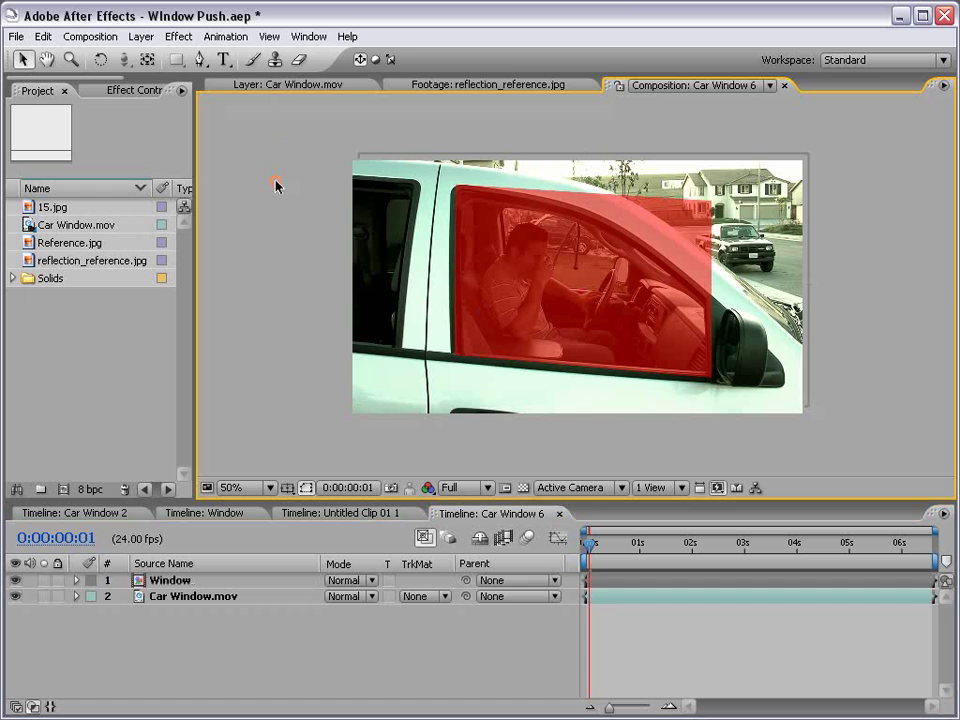
{"action": "left_click", "coordinate": [270, 37]}
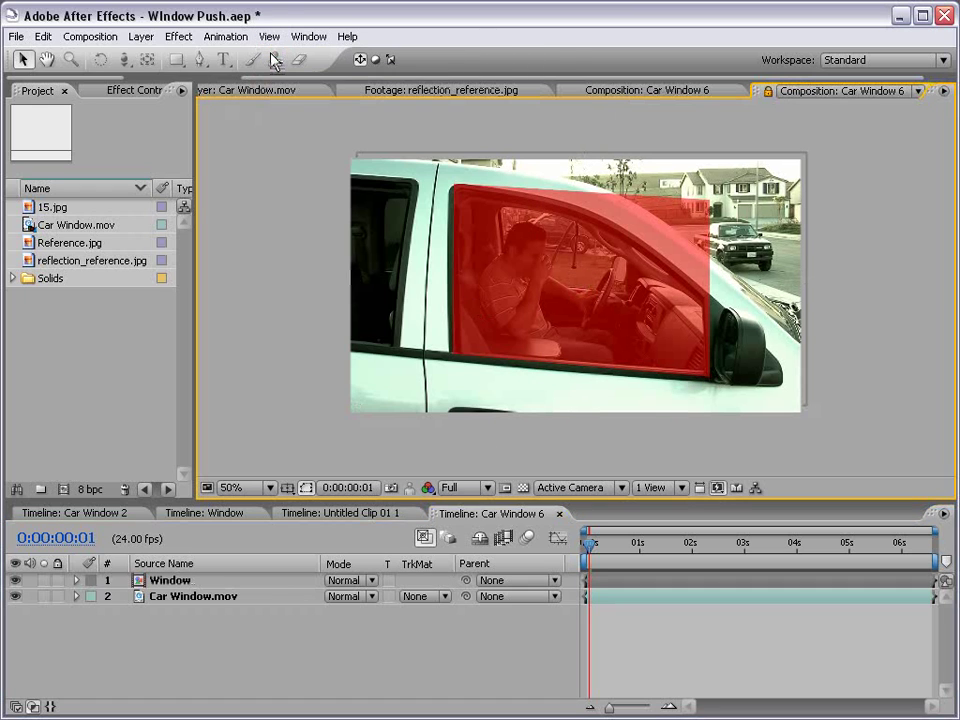
{"action": "mouse_move", "coordinate": [757, 96]}
{"action": "left_mouse_down"}
{"action": "mouse_move", "coordinate": [922, 252]}
{"action": "mouse_move", "coordinate": [920, 206]}
{"action": "left_mouse_up"}
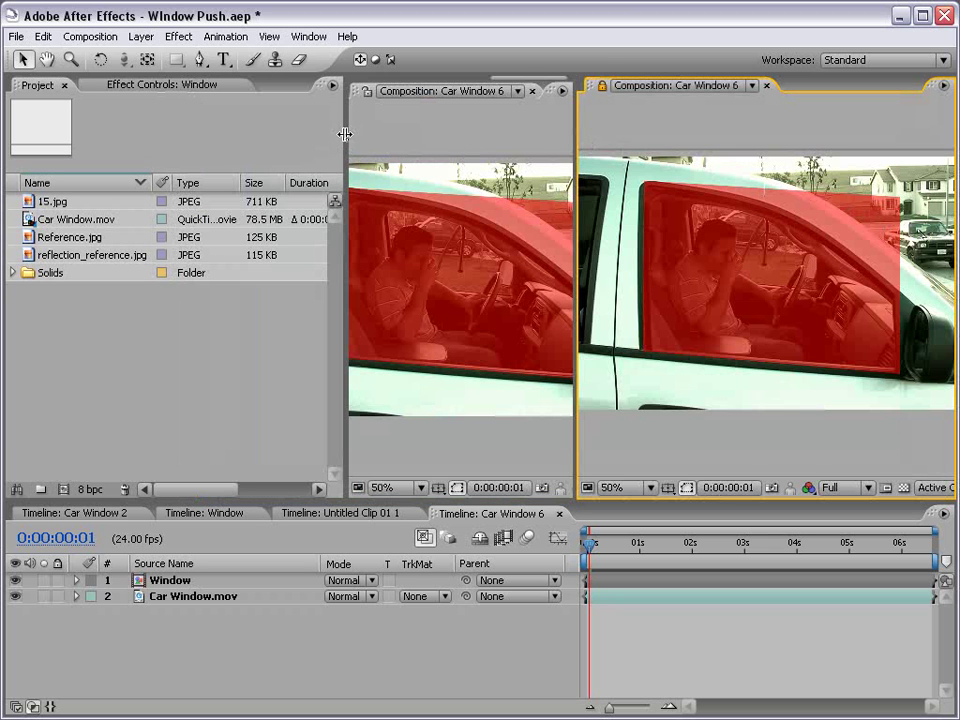
{"action": "left_click_drag", "start_coordinate": [345, 135], "coordinate": [89, 147]}
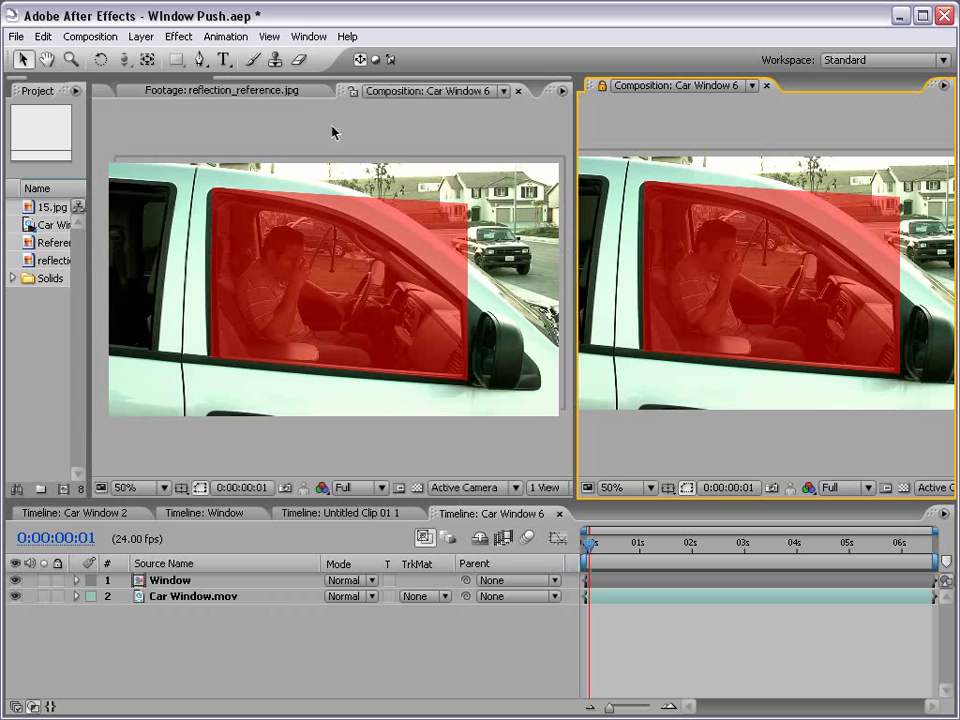
Lock the left viewer to Car Window 6 and the right to the Window precomp at 0:00:01:09
{"action": "left_click", "coordinate": [353, 91]}
{"action": "left_click", "coordinate": [625, 112]}
{"action": "double_click", "coordinate": [180, 581]}
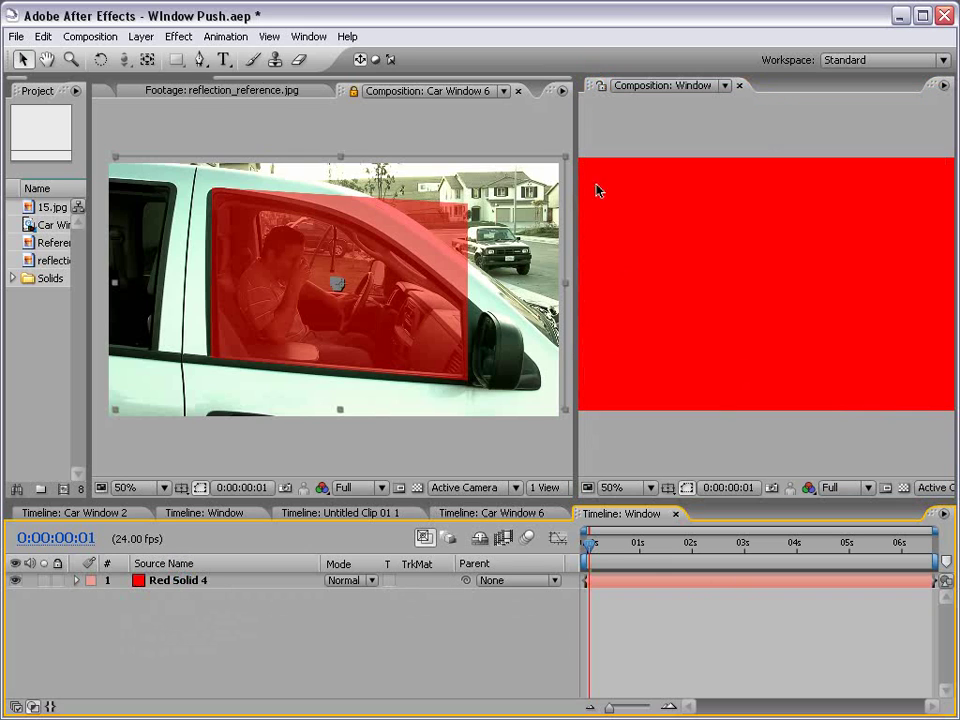
{"action": "left_click", "coordinate": [603, 87]}
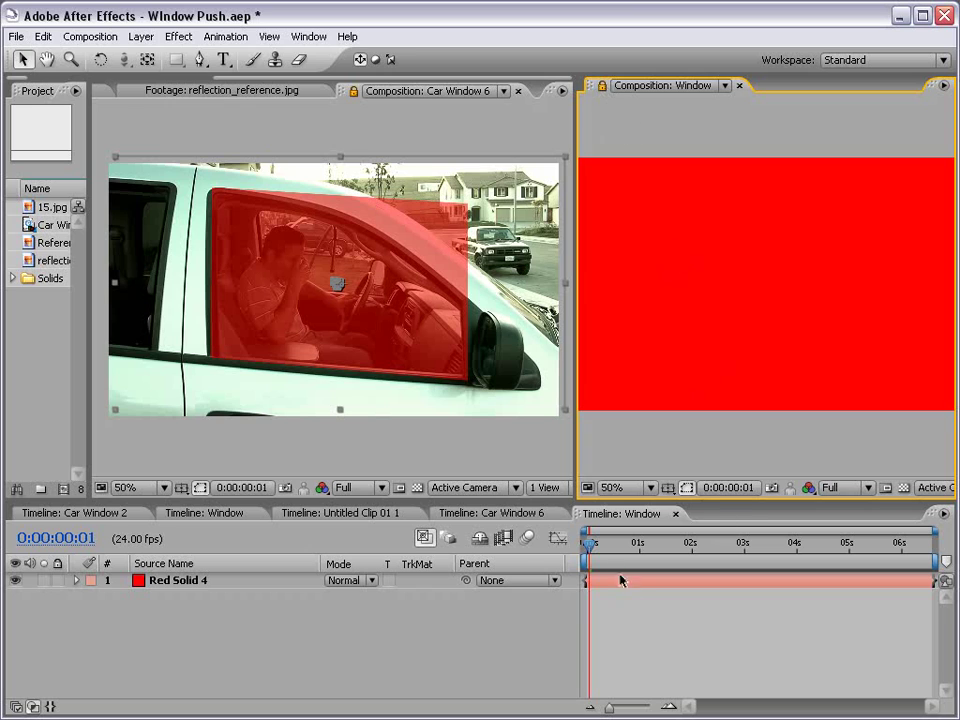
{"action": "left_click", "coordinate": [658, 545]}
{"action": "left_click", "coordinate": [634, 581]}
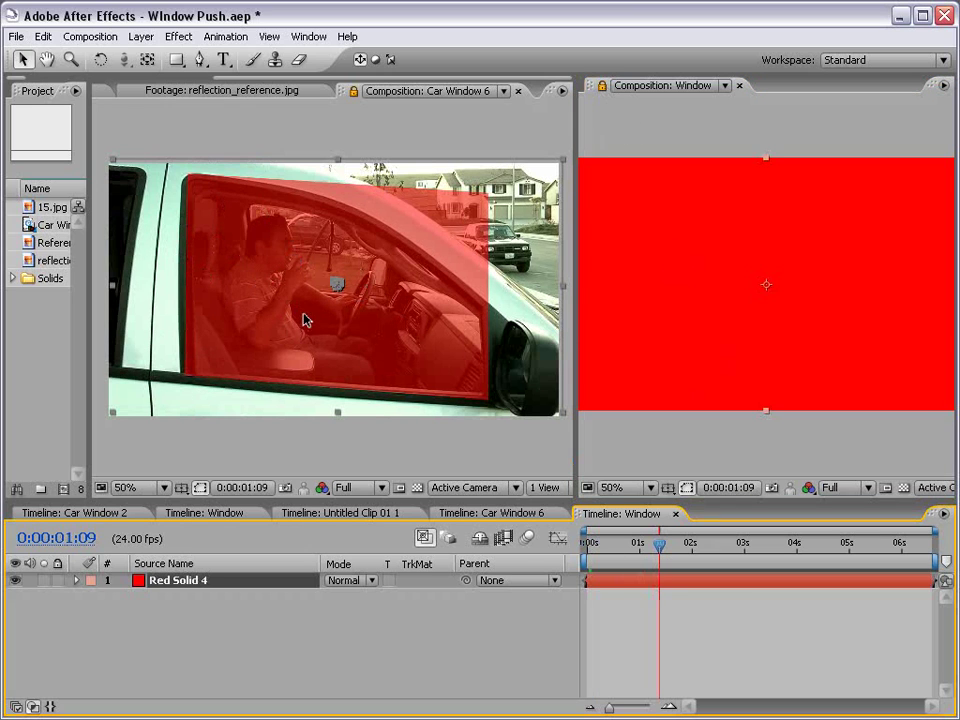
Draw a trial window-shaped Pen mask on the red solid
{"action": "left_click", "coordinate": [198, 60]}
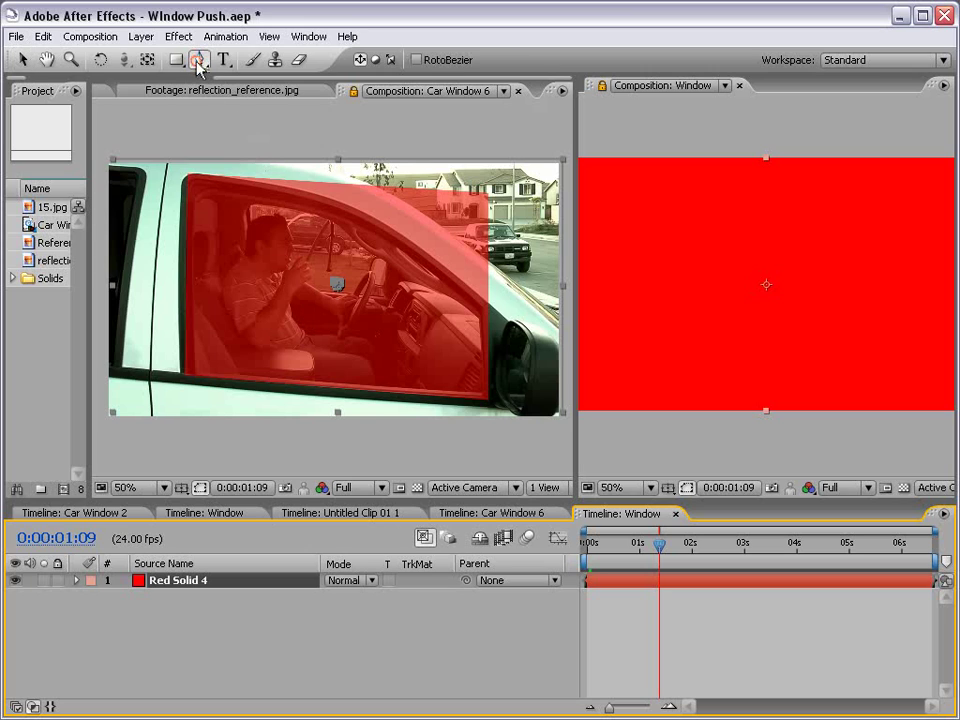
{"action": "key", "text": "comma"}
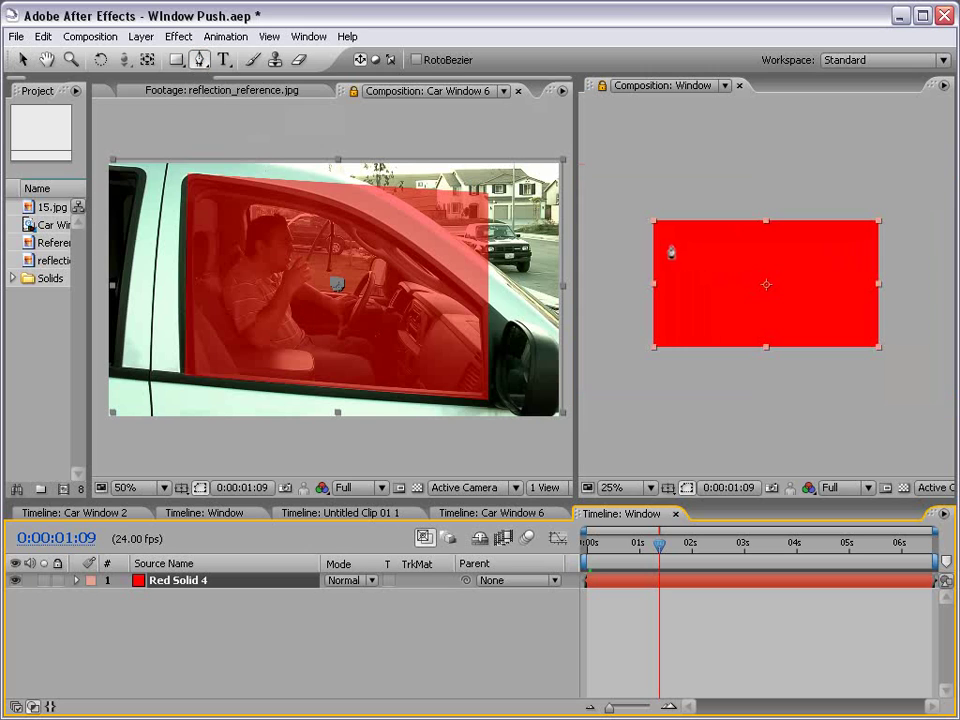
{"action": "left_click", "coordinate": [668, 238]}
{"action": "left_click_drag", "start_coordinate": [697, 231], "coordinate": [714, 234]}
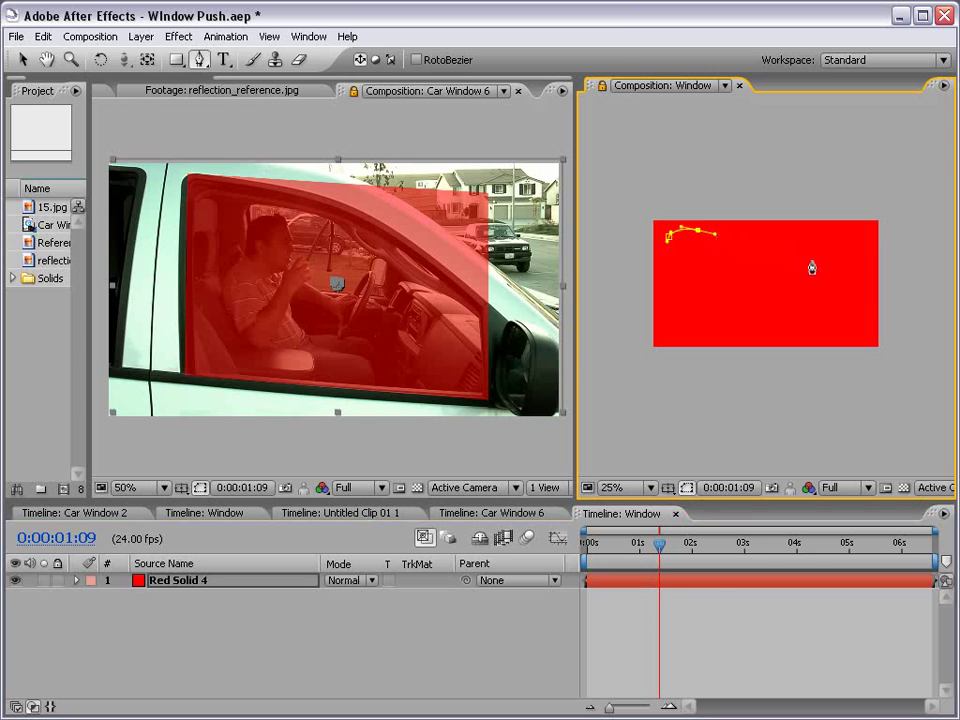
{"action": "left_click", "coordinate": [812, 255]}
{"action": "left_click_drag", "start_coordinate": [858, 296], "coordinate": [859, 313]}
{"action": "left_click", "coordinate": [863, 327]}
{"action": "left_click", "coordinate": [663, 334]}
{"action": "left_click_drag", "start_coordinate": [663, 336], "coordinate": [663, 322]}
{"action": "left_click", "coordinate": [668, 239]}
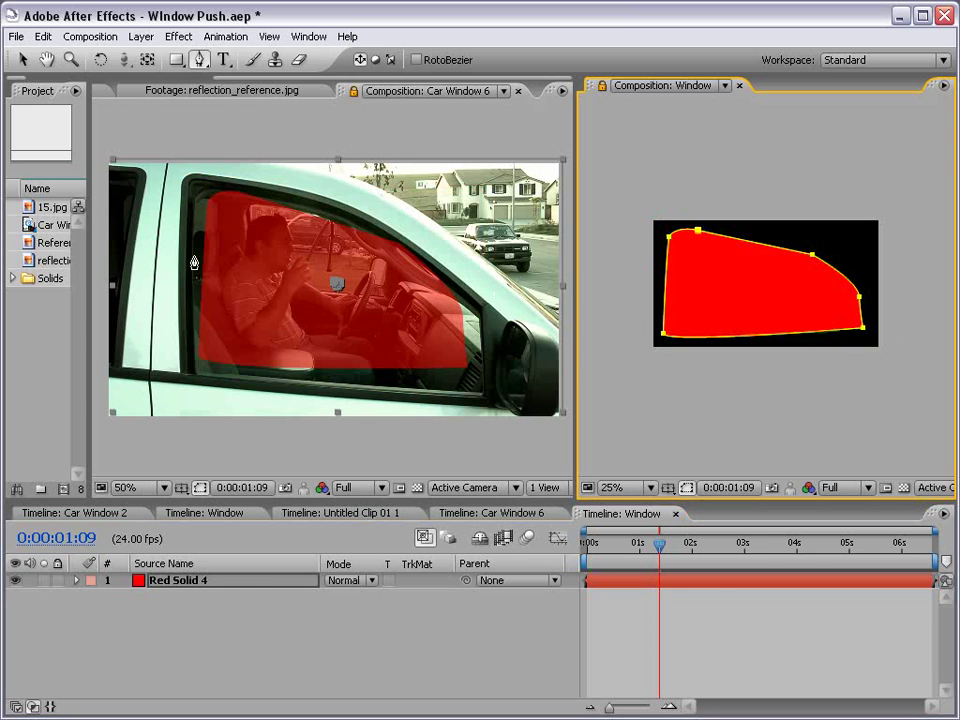
Undo the mask, return to the Selection tool, and bring back the Car Window 6 timeline
{"action": "key", "text": "ctrl+z"}
{"action": "key", "text": "ctrl+z"}
{"action": "key", "text": "ctrl+z"}
{"action": "key", "text": "ctrl+z"}
{"action": "key", "text": "ctrl+z"}
{"action": "key", "text": "ctrl+z"}
{"action": "key", "text": "ctrl+z"}
{"action": "key", "text": "ctrl+z"}
{"action": "key", "text": "v"}
{"action": "left_click", "coordinate": [347, 624]}
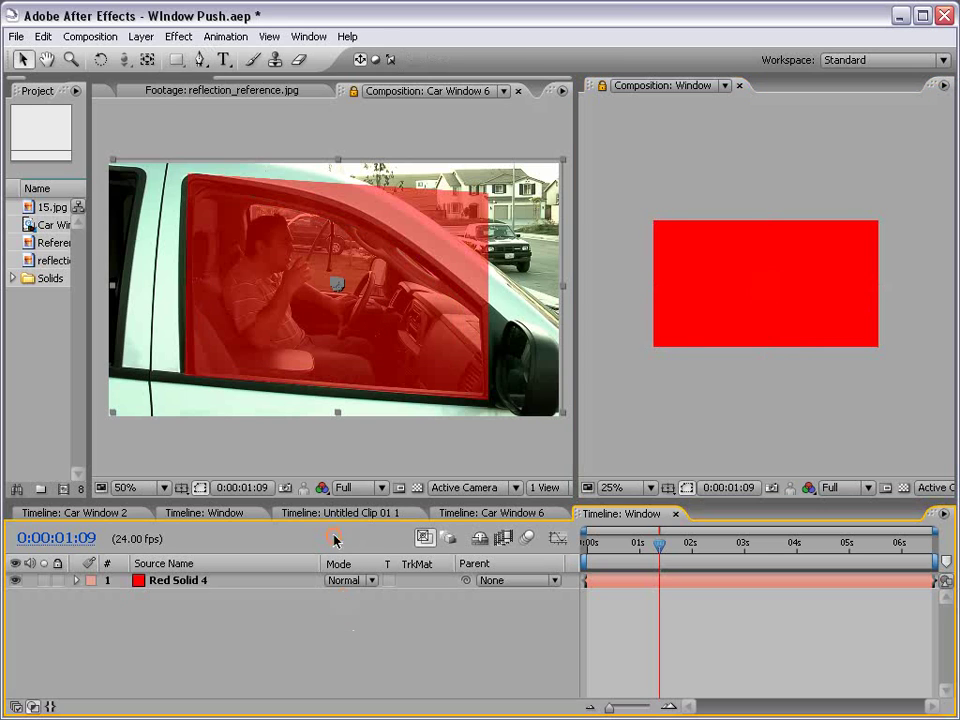
{"action": "left_click", "coordinate": [386, 467]}
Hide the red Window layer in Car Window 6 and maximize the viewer
{"action": "left_click", "coordinate": [488, 514]}
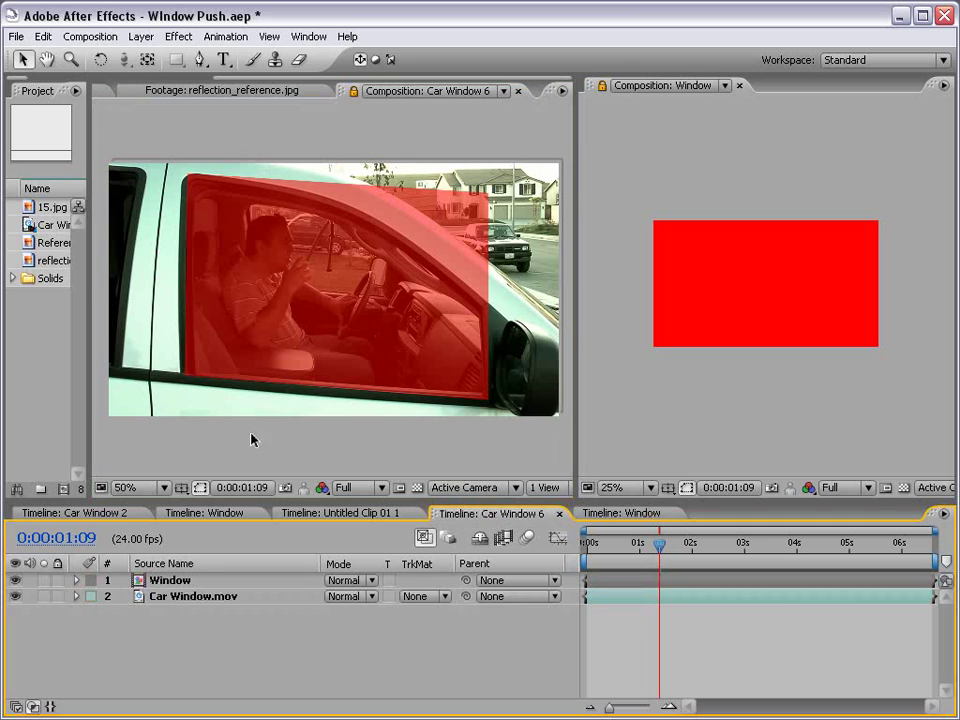
{"action": "left_click", "coordinate": [221, 241]}
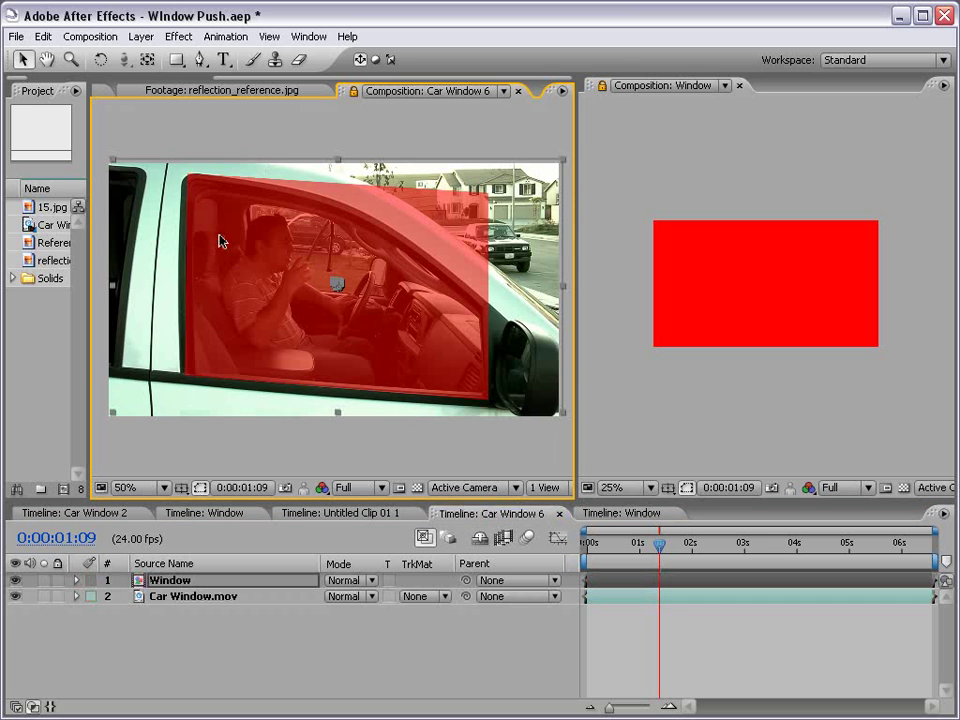
{"action": "left_click", "coordinate": [15, 581]}
{"action": "key", "text": "grave"}
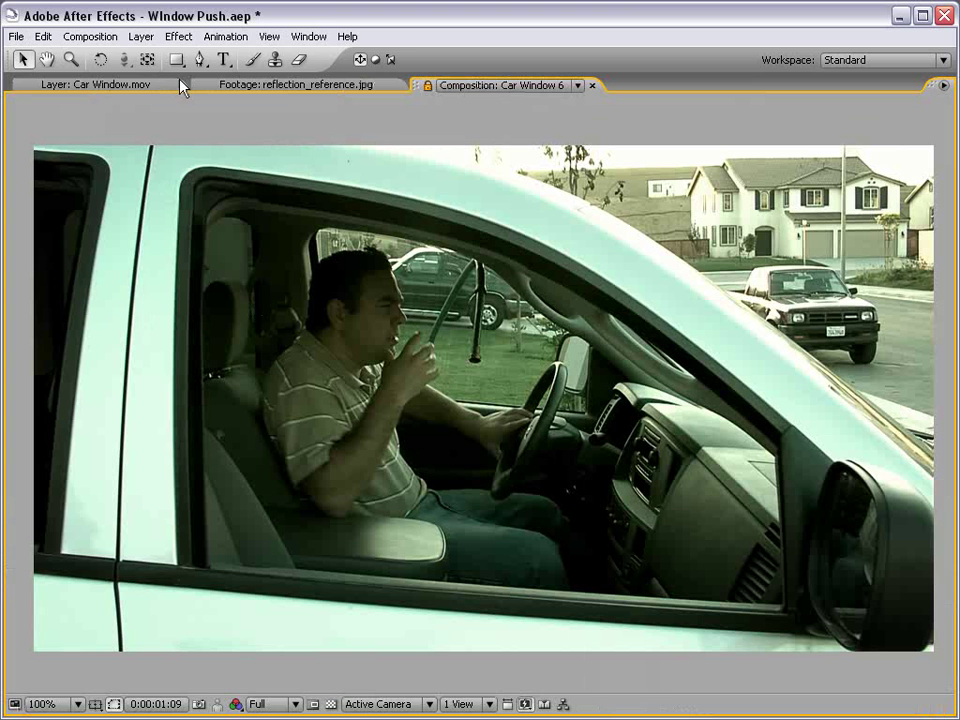
Trace the window's rear edge and curved top frame with Pen mask points
{"action": "left_click", "coordinate": [199, 59]}
{"action": "scroll", "coordinate": [221, 525], "scroll_direction": "up", "scroll_amount": 2}
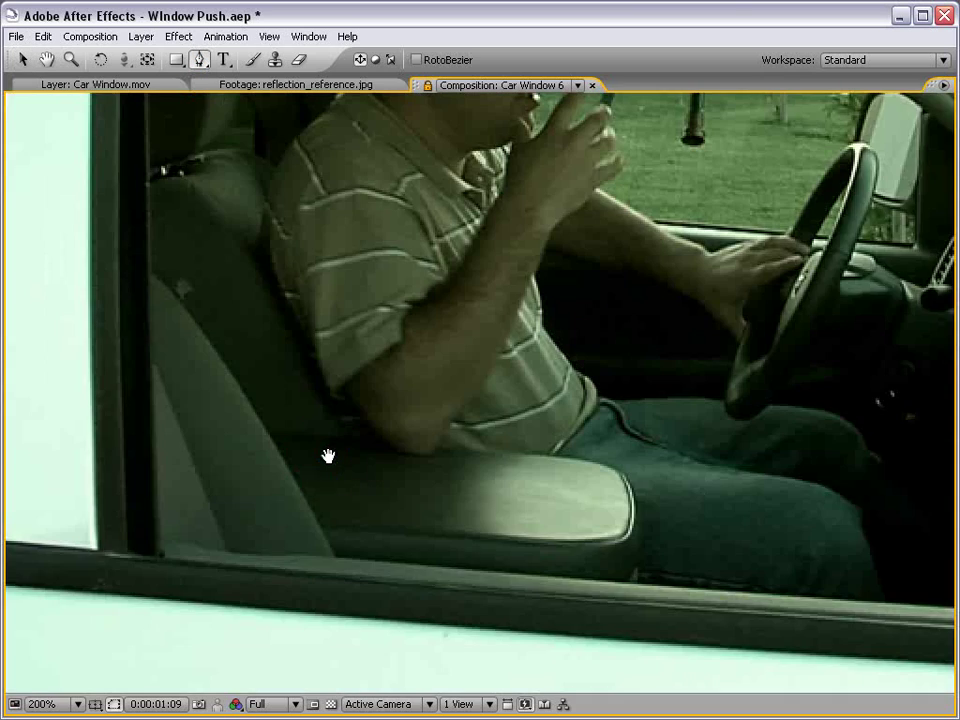
{"action": "left_click_drag", "start_coordinate": [324, 471], "coordinate": [421, 496]}
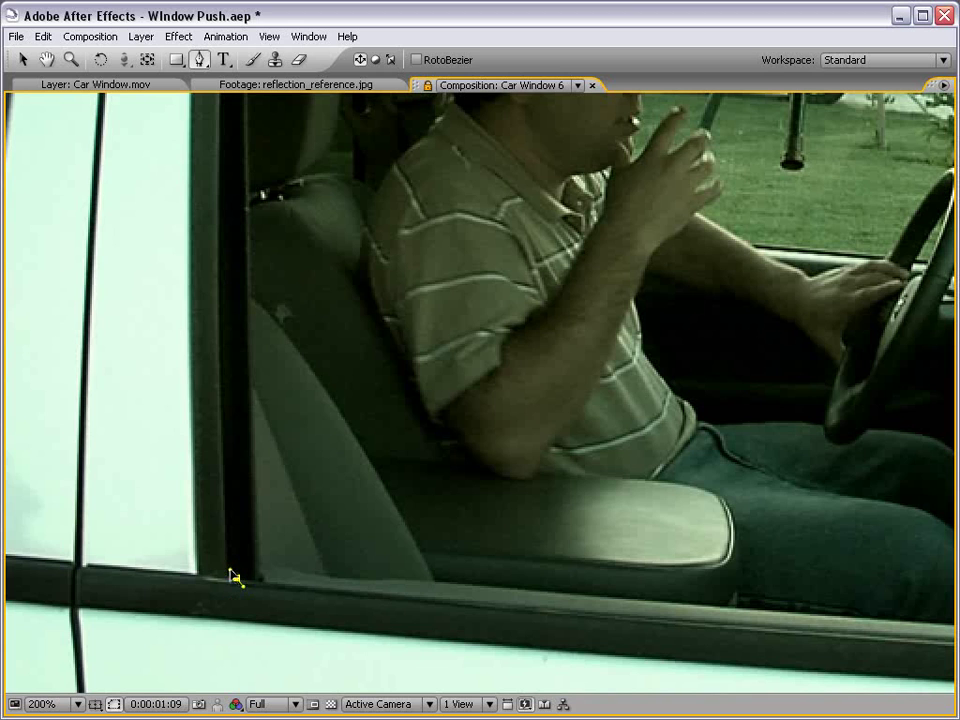
{"action": "mouse_move", "coordinate": [200, 263]}
{"action": "left_mouse_down"}
{"action": "mouse_move", "coordinate": [227, 363]}
{"action": "mouse_move", "coordinate": [253, 274]}
{"action": "left_mouse_up"}
{"action": "left_click_drag", "start_coordinate": [274, 96], "coordinate": [278, 304]}
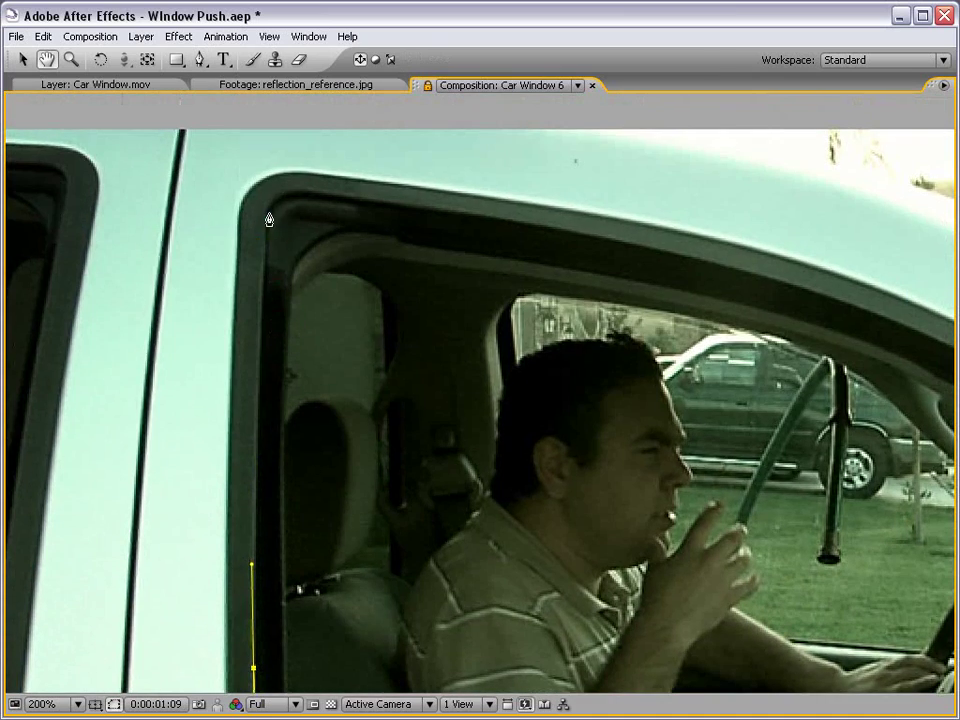
{"action": "left_click_drag", "start_coordinate": [270, 208], "coordinate": [323, 196]}
{"action": "left_click_drag", "start_coordinate": [630, 315], "coordinate": [479, 279]}
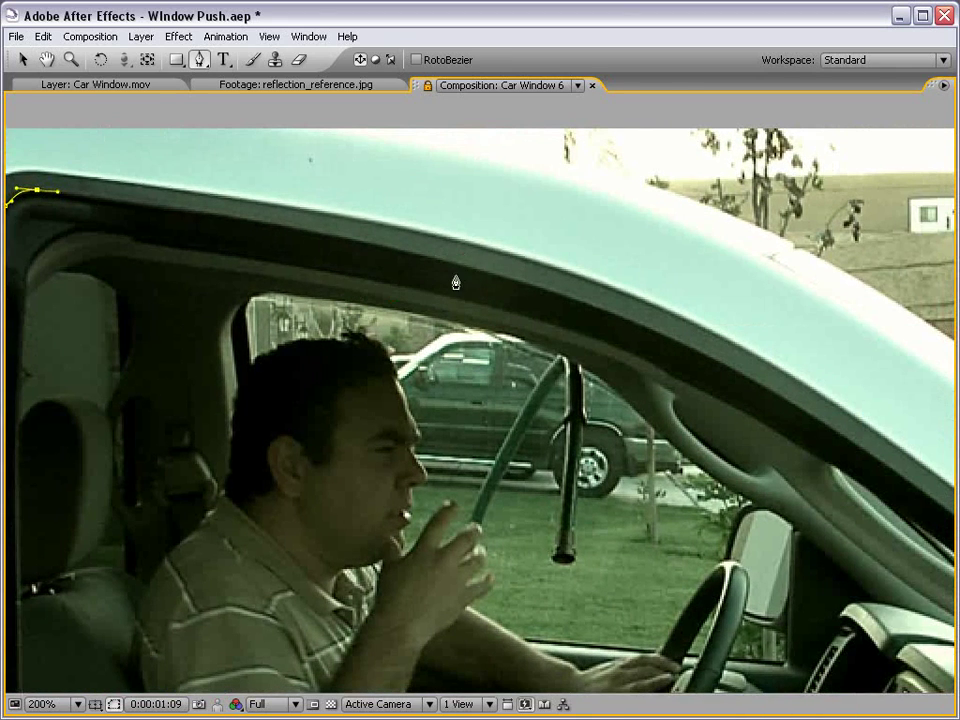
{"action": "mouse_move", "coordinate": [558, 296]}
{"action": "left_mouse_down"}
{"action": "mouse_move", "coordinate": [741, 372]}
{"action": "mouse_move", "coordinate": [728, 364]}
{"action": "left_mouse_up"}
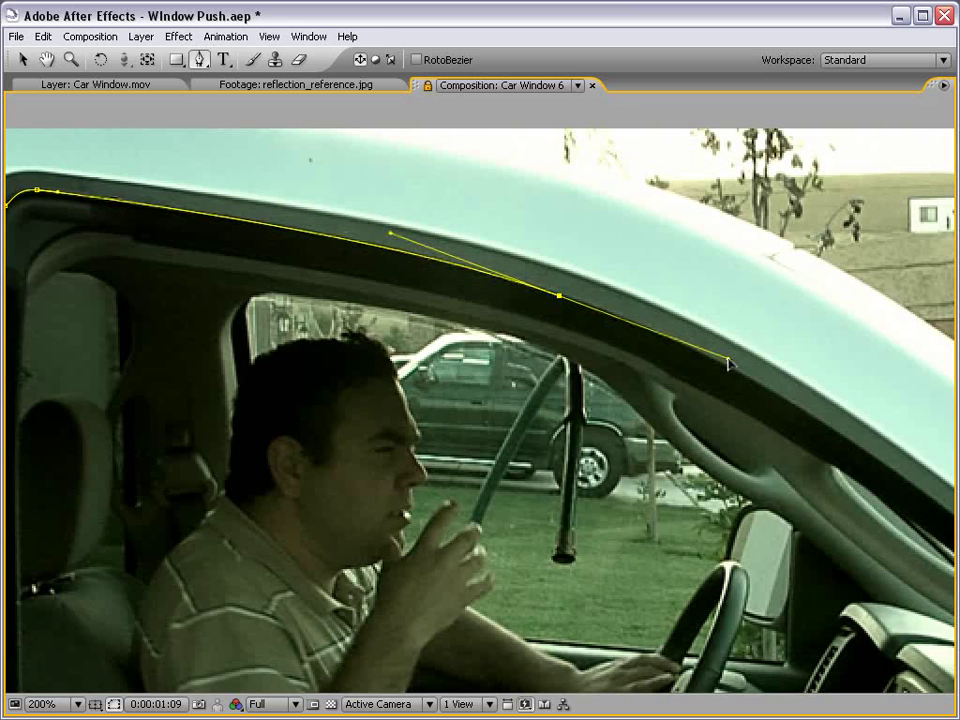
{"action": "mouse_move", "coordinate": [728, 364]}
{"action": "left_mouse_down"}
{"action": "mouse_move", "coordinate": [499, 313]}
{"action": "mouse_move", "coordinate": [615, 336]}
{"action": "mouse_move", "coordinate": [733, 420]}
{"action": "mouse_move", "coordinate": [618, 335]}
{"action": "left_mouse_up"}
{"action": "mouse_move", "coordinate": [558, 296]}
{"action": "left_mouse_down"}
{"action": "mouse_move", "coordinate": [441, 497]}
{"action": "mouse_move", "coordinate": [469, 293]}
{"action": "left_mouse_up"}
{"action": "mouse_move", "coordinate": [548, 326]}
{"action": "left_mouse_down"}
{"action": "mouse_move", "coordinate": [767, 296]}
{"action": "mouse_move", "coordinate": [440, 440]}
{"action": "mouse_move", "coordinate": [580, 383]}
{"action": "mouse_move", "coordinate": [578, 418]}
{"action": "mouse_move", "coordinate": [467, 439]}
{"action": "mouse_move", "coordinate": [540, 365]}
{"action": "mouse_move", "coordinate": [597, 405]}
{"action": "mouse_move", "coordinate": [643, 317]}
{"action": "mouse_move", "coordinate": [655, 317]}
{"action": "mouse_move", "coordinate": [660, 339]}
{"action": "mouse_move", "coordinate": [686, 364]}
{"action": "mouse_move", "coordinate": [681, 356]}
{"action": "mouse_move", "coordinate": [757, 383]}
{"action": "mouse_move", "coordinate": [560, 306]}
{"action": "left_mouse_up"}
Continue the mask down the front pillar and along the sill, closing it around the glass
{"action": "mouse_move", "coordinate": [912, 585]}
{"action": "left_mouse_down"}
{"action": "mouse_move", "coordinate": [720, 508]}
{"action": "mouse_move", "coordinate": [731, 506]}
{"action": "mouse_move", "coordinate": [754, 536]}
{"action": "mouse_move", "coordinate": [829, 583]}
{"action": "mouse_move", "coordinate": [822, 590]}
{"action": "mouse_move", "coordinate": [703, 497]}
{"action": "mouse_move", "coordinate": [723, 494]}
{"action": "left_mouse_up"}
{"action": "left_click", "coordinate": [785, 552]}
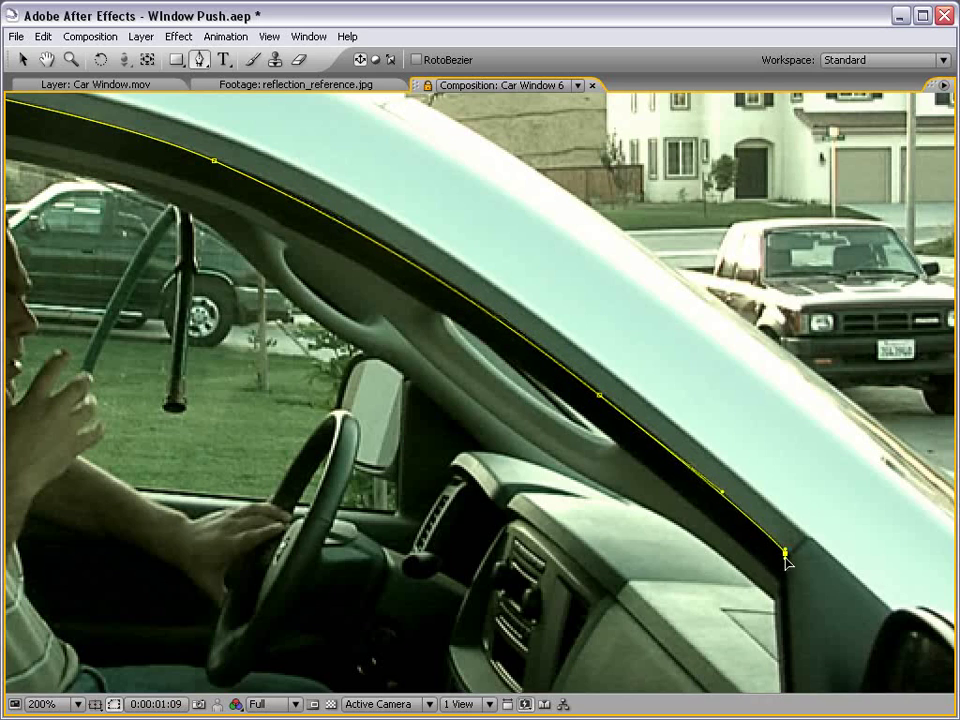
{"action": "left_click_drag", "start_coordinate": [792, 666], "coordinate": [696, 407]}
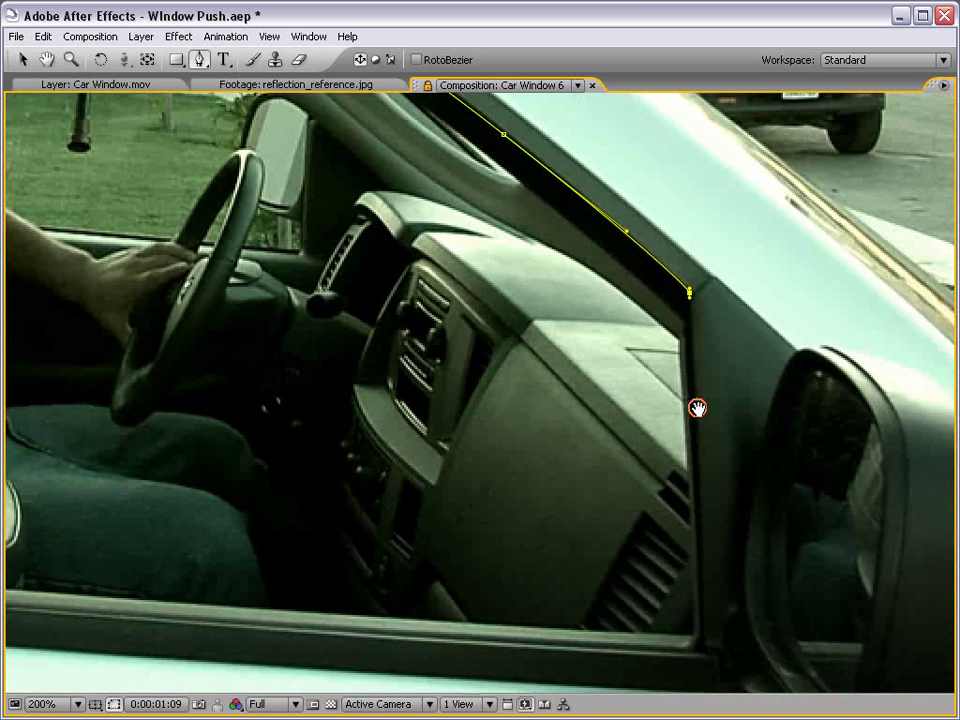
{"action": "left_click", "coordinate": [695, 646]}
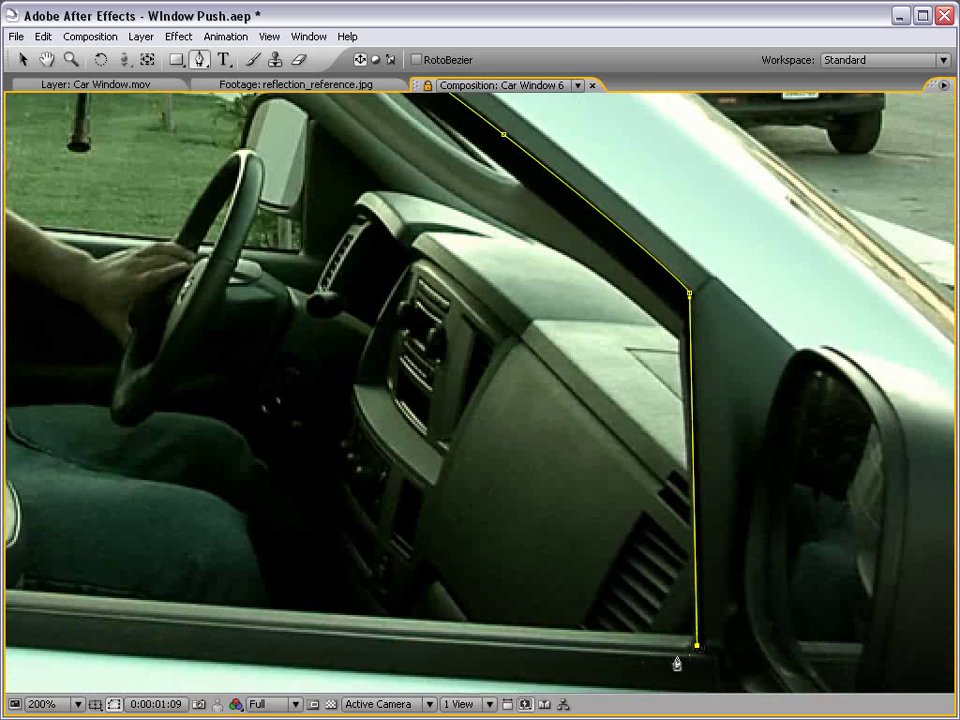
{"action": "left_click_drag", "start_coordinate": [694, 647], "coordinate": [687, 651]}
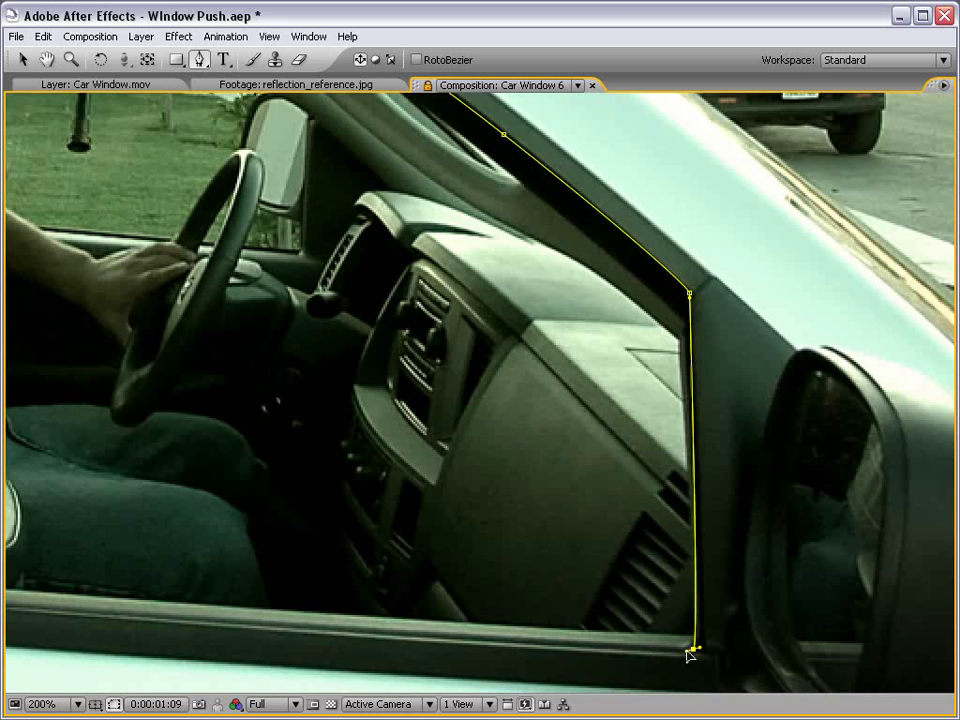
{"action": "left_click_drag", "start_coordinate": [124, 626], "coordinate": [574, 583]}
{"action": "left_click", "coordinate": [351, 550]}
{"action": "mouse_move", "coordinate": [246, 527]}
{"action": "left_mouse_down"}
{"action": "mouse_move", "coordinate": [220, 533]}
{"action": "mouse_move", "coordinate": [596, 538]}
{"action": "left_mouse_up"}
{"action": "left_click", "coordinate": [368, 512]}
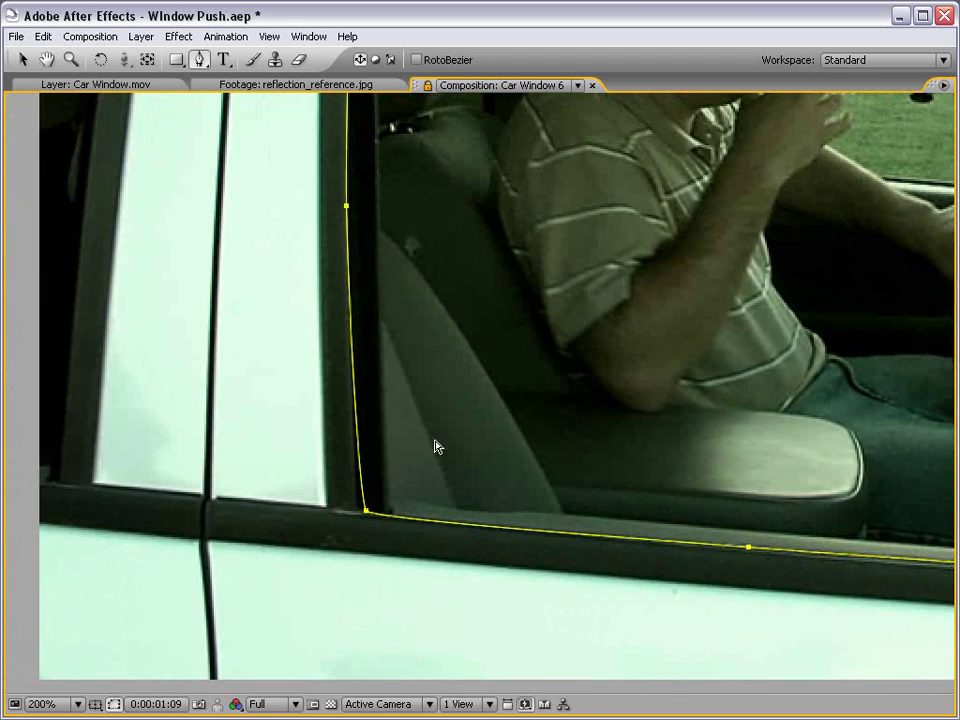
Bend the top-edge point's Bezier handle to hug the curve, then restore the layout at 50%
{"action": "key", "text": "v"}
{"action": "scroll", "coordinate": [410, 365], "scroll_direction": "up", "scroll_amount": 5}
{"action": "left_click", "coordinate": [344, 367]}
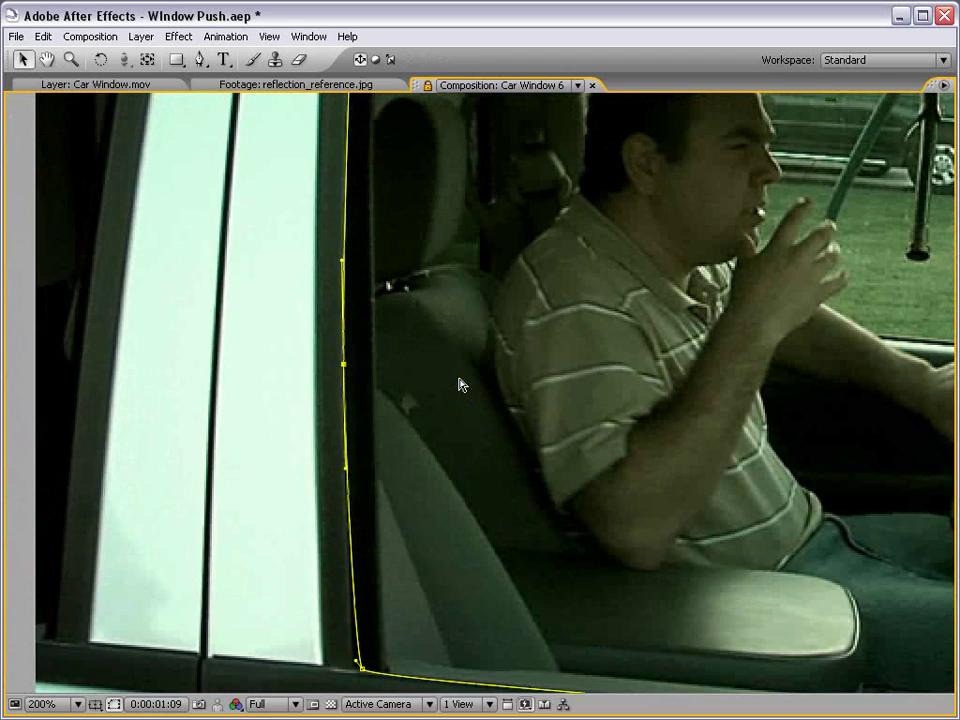
{"action": "key", "text": "comma"}
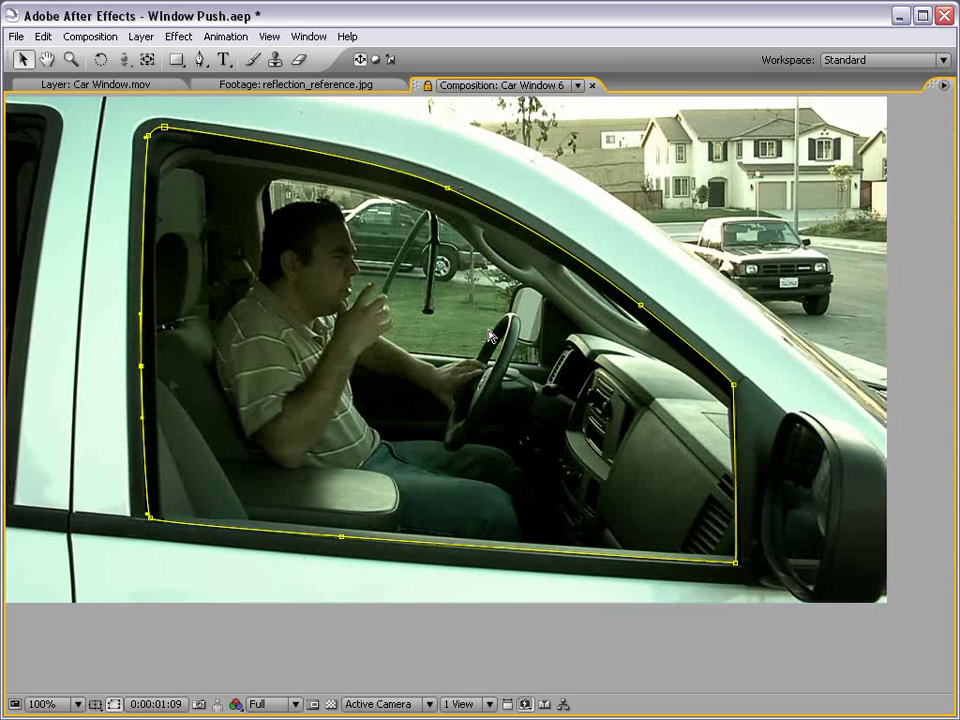
{"action": "key", "text": "period"}
{"action": "scroll", "coordinate": [422, 343], "scroll_direction": "up", "scroll_amount": 10}
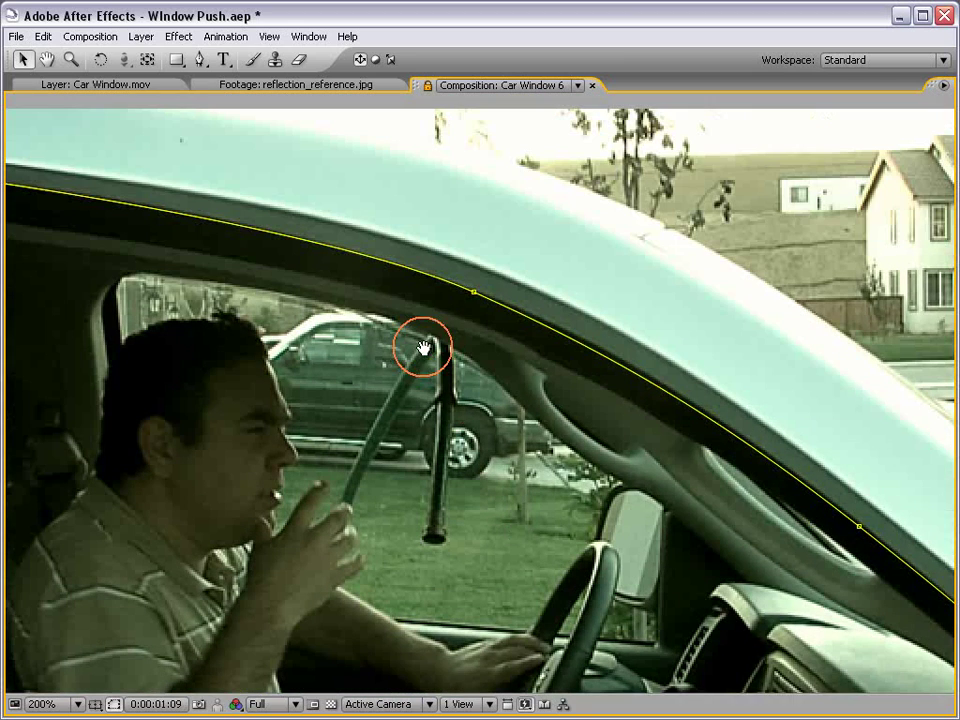
{"action": "left_click", "coordinate": [473, 293]}
{"action": "left_click_drag", "start_coordinate": [632, 362], "coordinate": [641, 364]}
{"action": "key", "text": "grave"}
Show the red Window layer over the footage and inspect its Corner Pin values
{"action": "key", "text": "comma"}
{"action": "left_click_drag", "start_coordinate": [295, 409], "coordinate": [380, 378]}
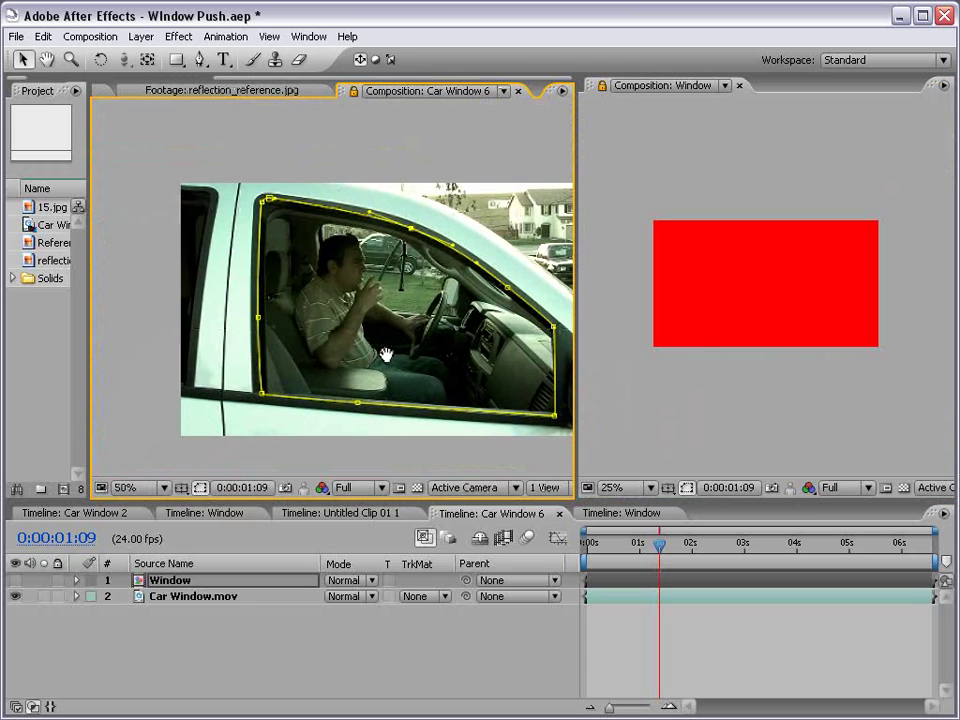
{"action": "left_click", "coordinate": [14, 582]}
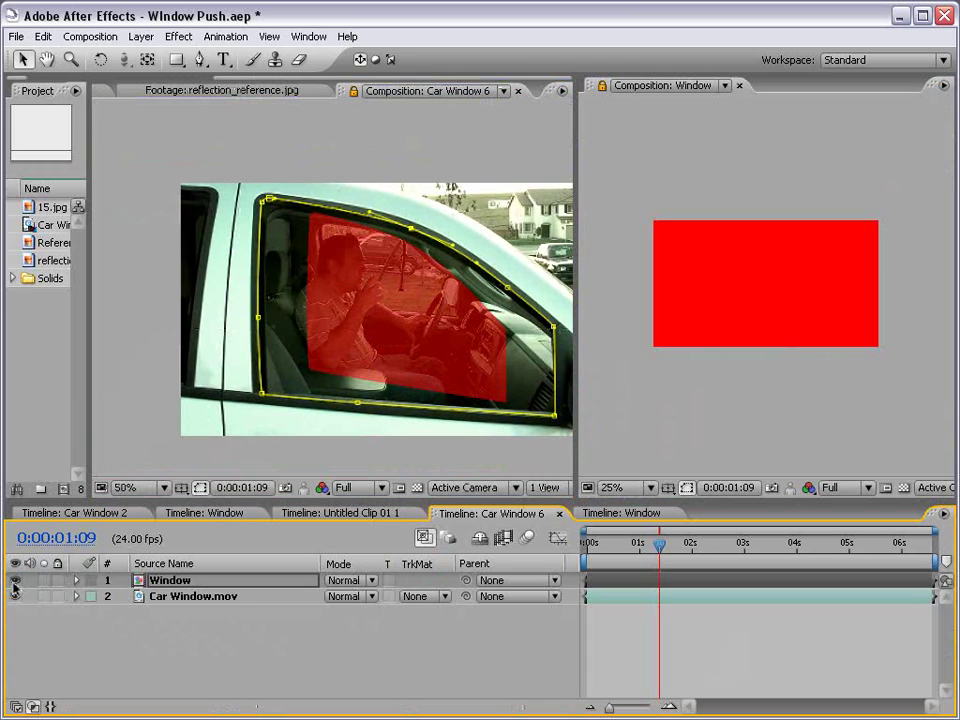
{"action": "left_click", "coordinate": [173, 584]}
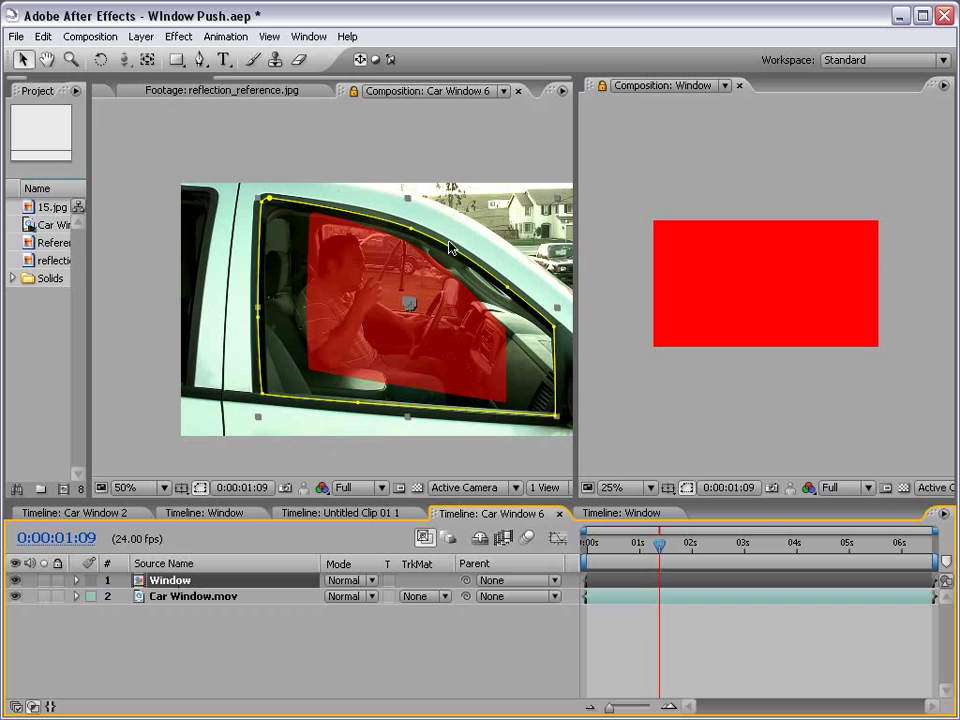
{"action": "left_click_drag", "start_coordinate": [91, 288], "coordinate": [159, 288]}
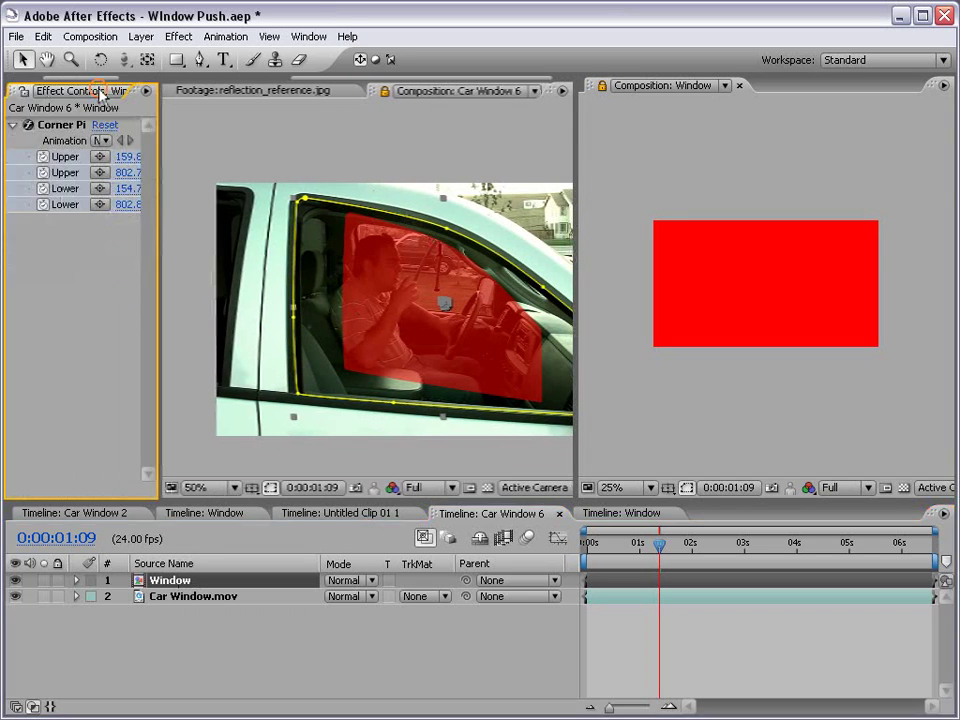
{"action": "mouse_move", "coordinate": [158, 163]}
{"action": "left_mouse_down"}
{"action": "mouse_move", "coordinate": [223, 175]}
{"action": "mouse_move", "coordinate": [233, 162]}
{"action": "left_mouse_up"}
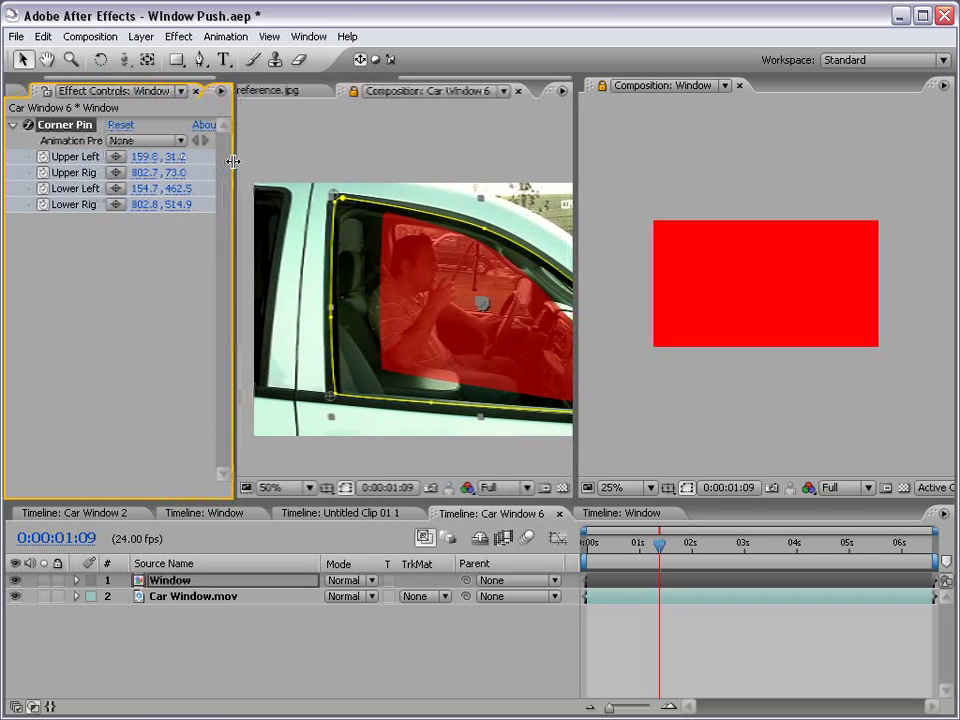
{"action": "left_click_drag", "start_coordinate": [233, 162], "coordinate": [135, 162]}
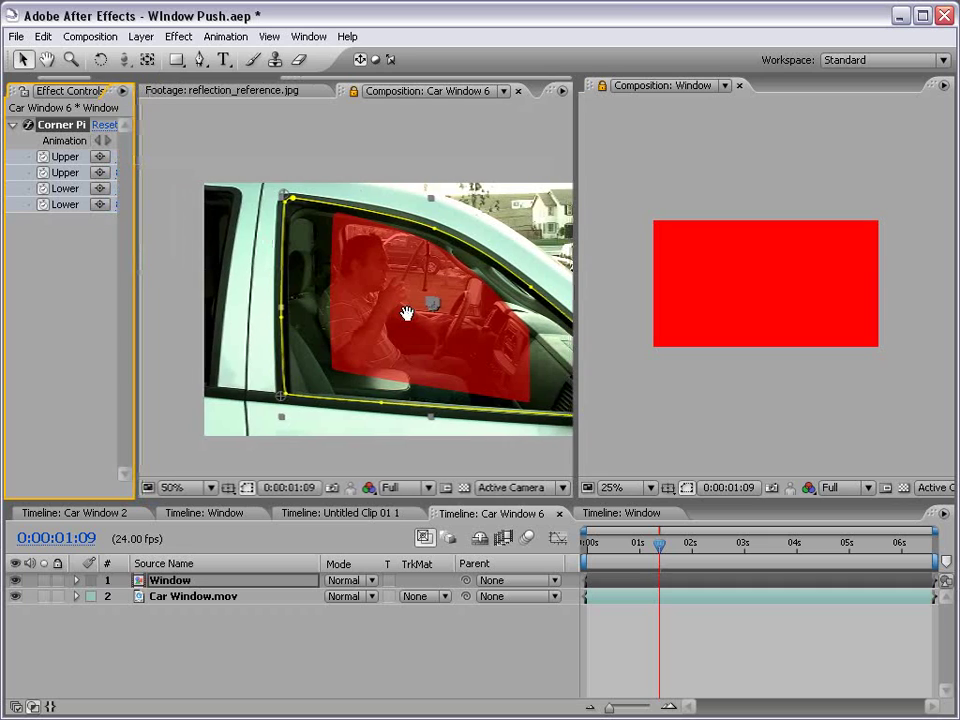
{"action": "left_click_drag", "start_coordinate": [403, 313], "coordinate": [351, 300]}
Copy the Mask Shape of the Window layer's Mask 1
{"action": "left_click", "coordinate": [170, 583]}
{"action": "key", "text": "m"}
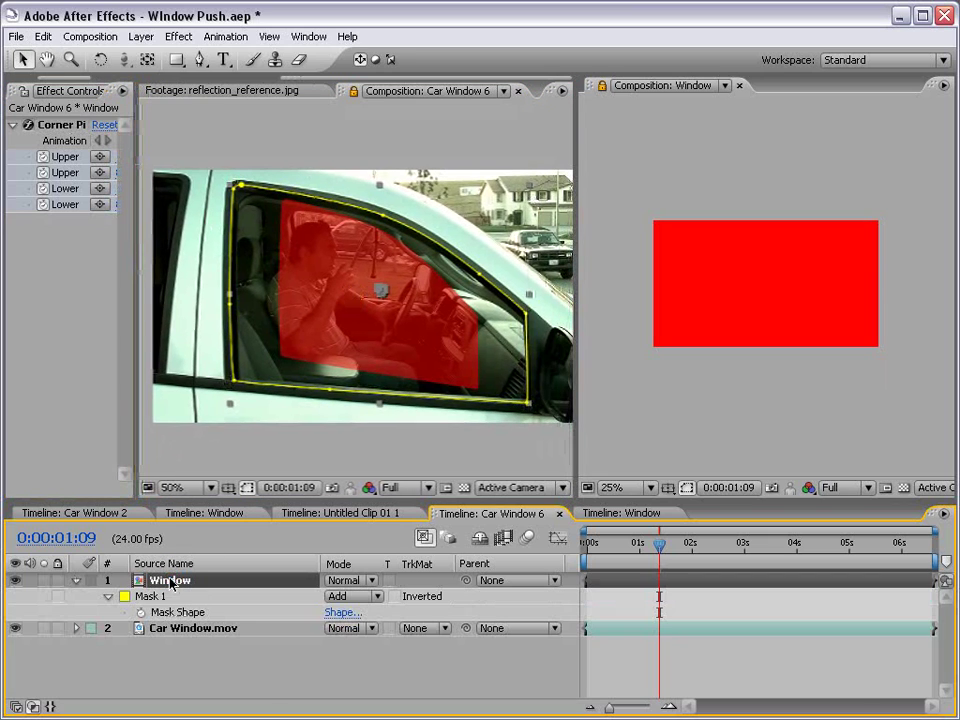
{"action": "left_click", "coordinate": [143, 597]}
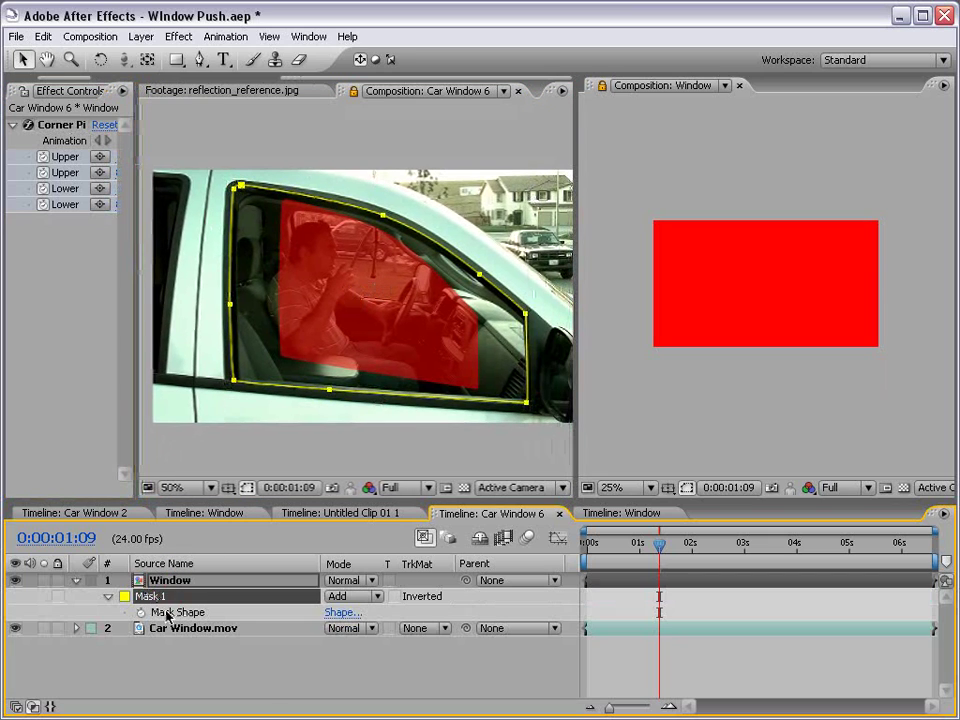
{"action": "left_click", "coordinate": [165, 611]}
{"action": "left_click", "coordinate": [43, 36]}
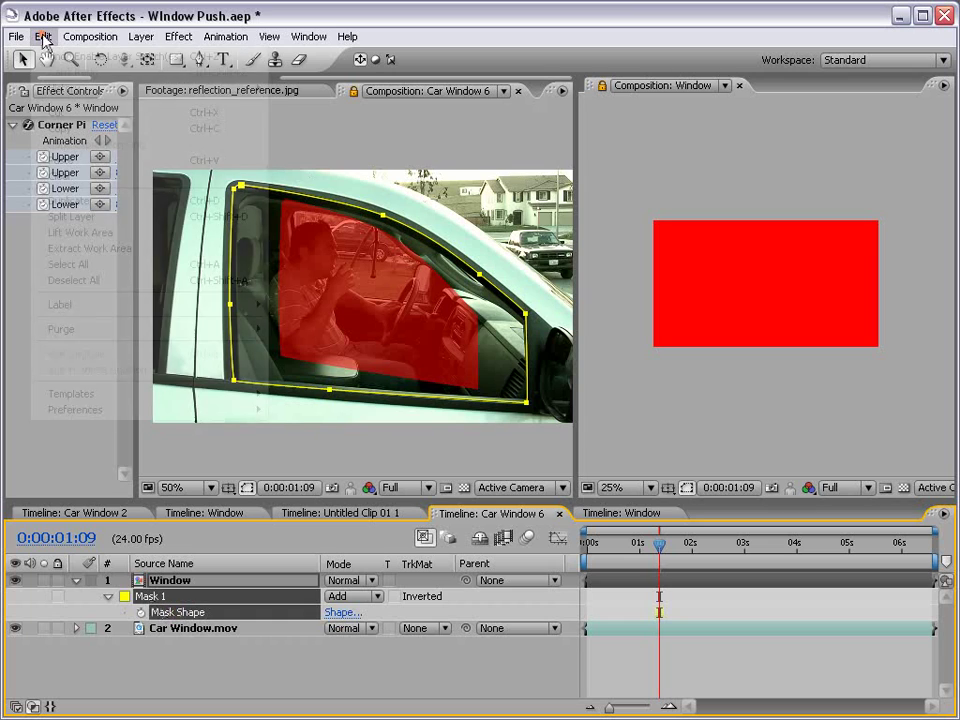
{"action": "left_click", "coordinate": [70, 130]}
Delete Mask 1 from the Window layer
{"action": "left_click", "coordinate": [135, 671]}
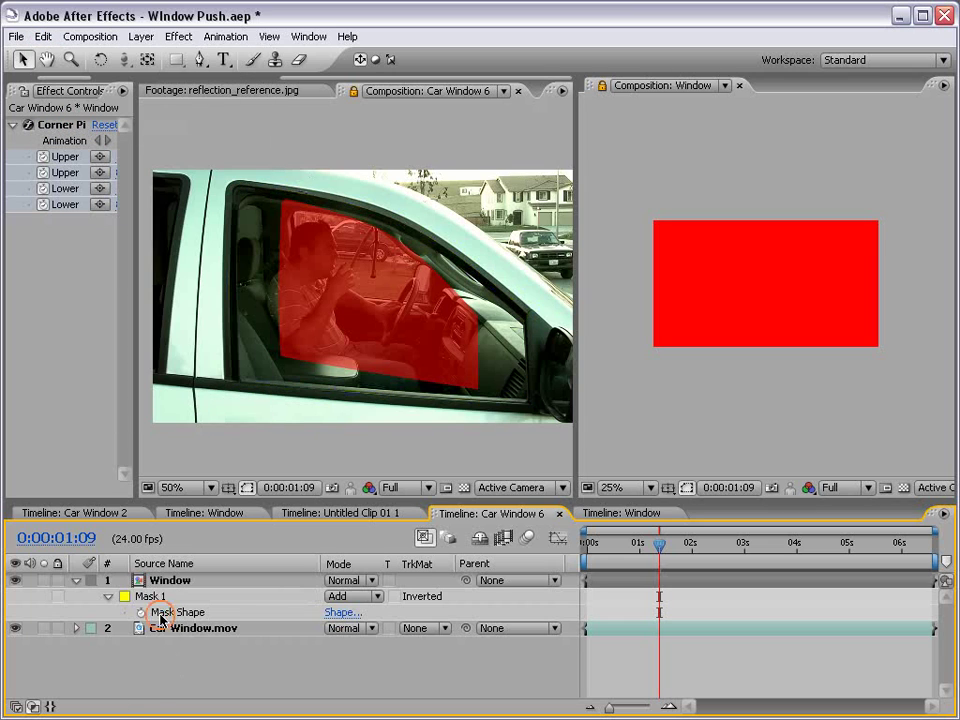
{"action": "left_click", "coordinate": [155, 596]}
{"action": "key", "text": "Delete"}
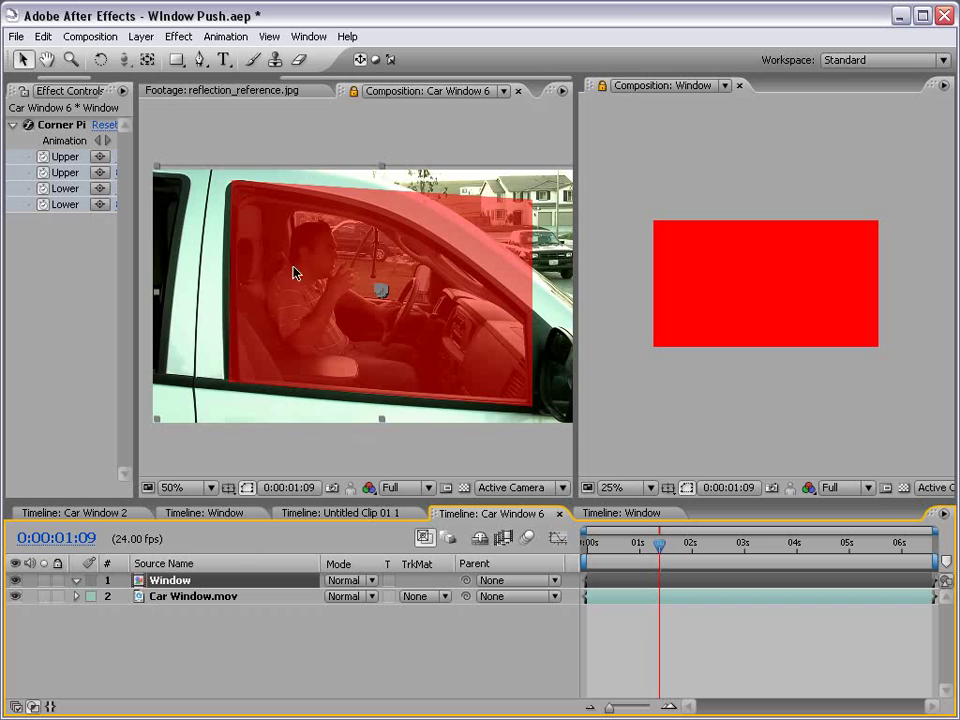
Paste the window-shaped mask onto the red solid in the Window comp
{"action": "left_click", "coordinate": [707, 296]}
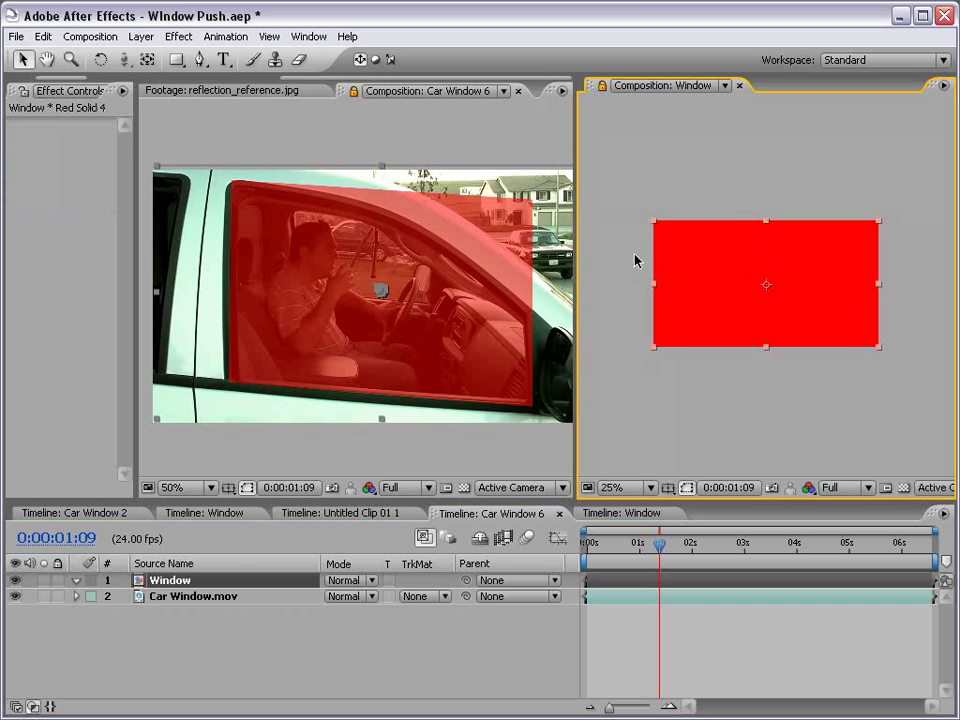
{"action": "left_click", "coordinate": [43, 36]}
{"action": "left_click", "coordinate": [58, 157]}
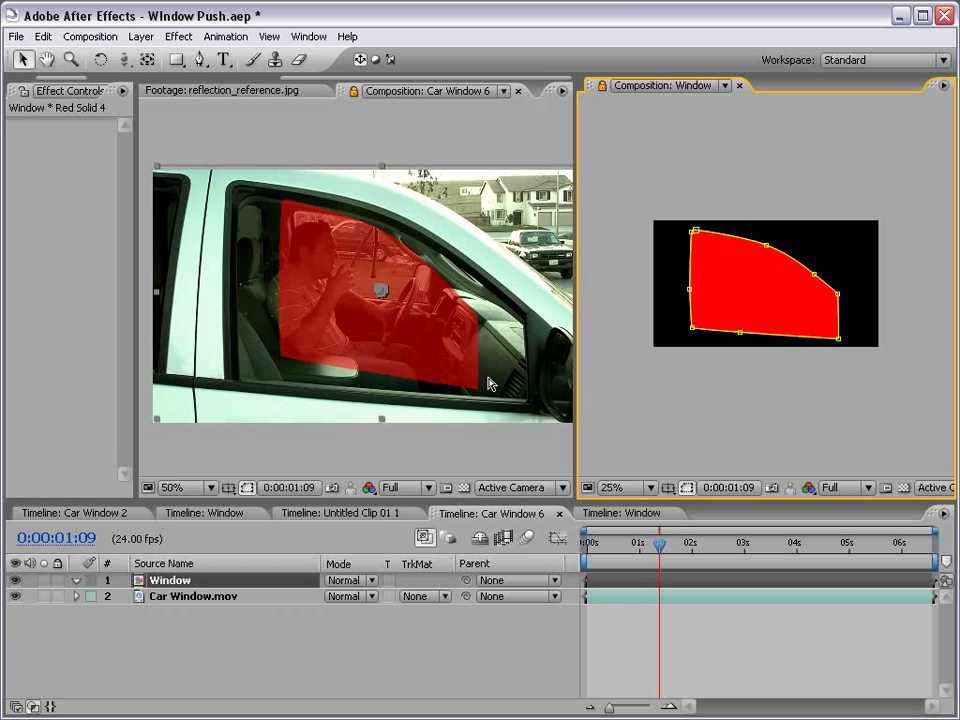
Free-transform the pasted mask, widening both sides and nudging it down and left
{"action": "double_click", "coordinate": [700, 235]}
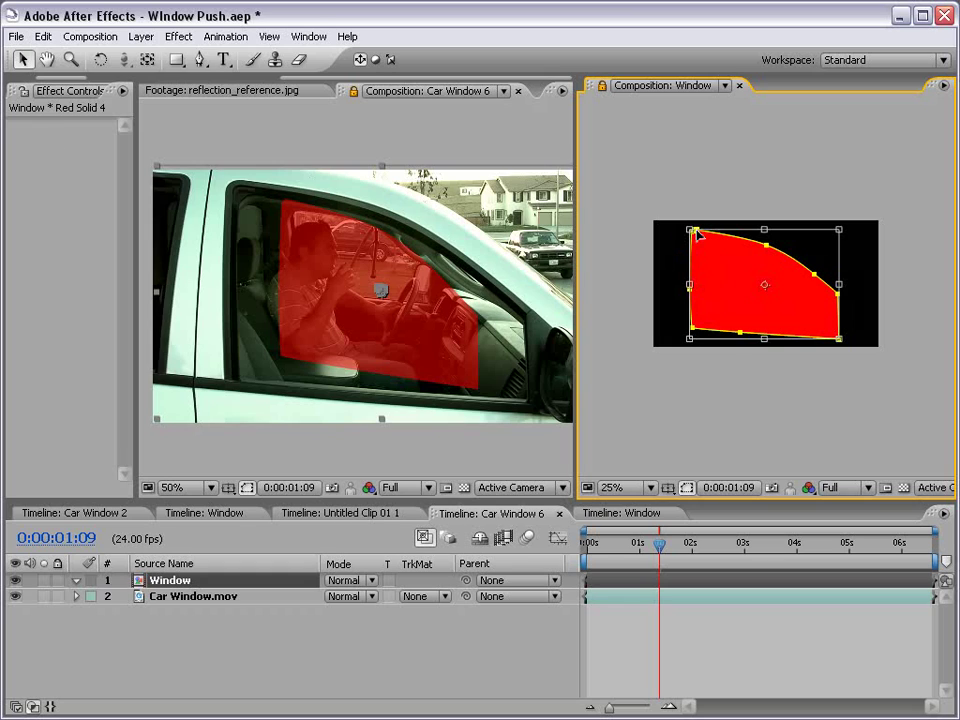
{"action": "left_click_drag", "start_coordinate": [842, 286], "coordinate": [876, 286]}
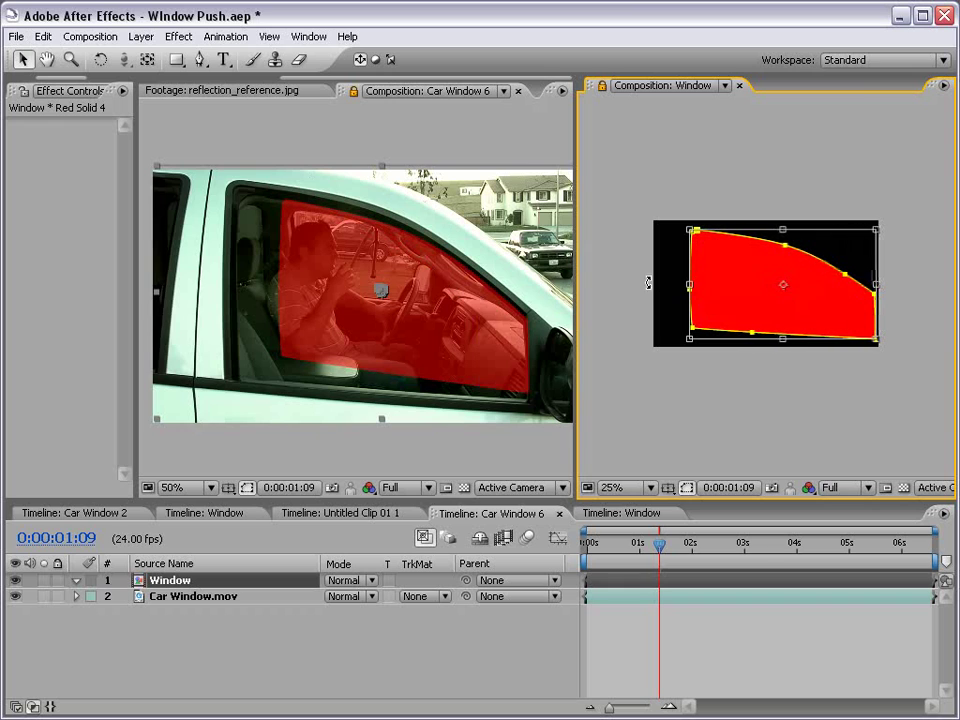
{"action": "left_click_drag", "start_coordinate": [692, 284], "coordinate": [662, 285]}
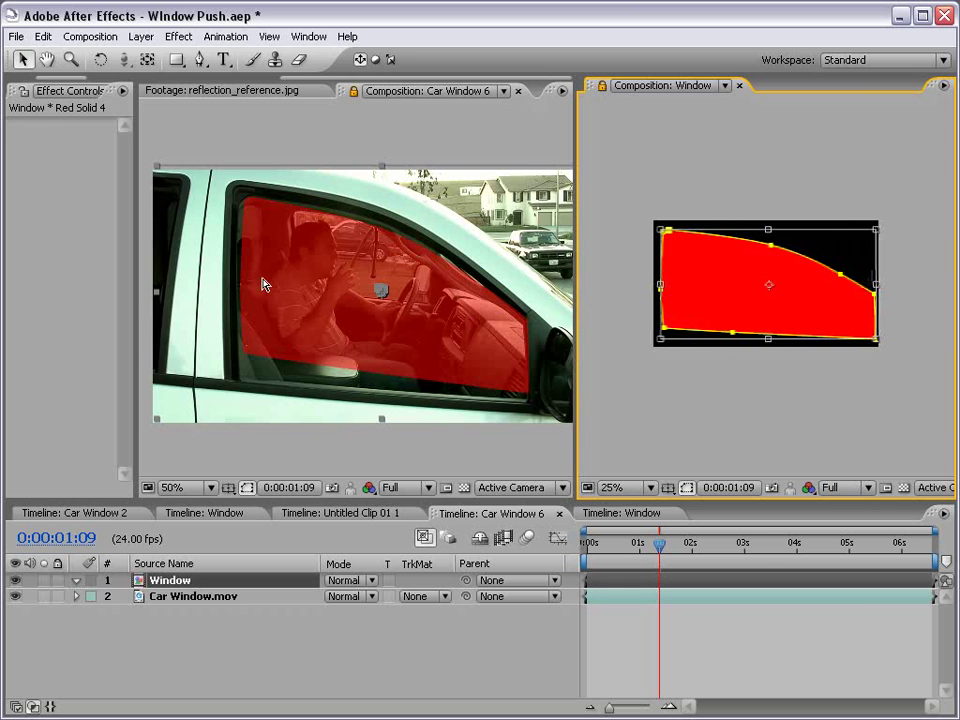
{"action": "key", "text": "period"}
{"action": "left_click_drag", "start_coordinate": [260, 233], "coordinate": [349, 347]}
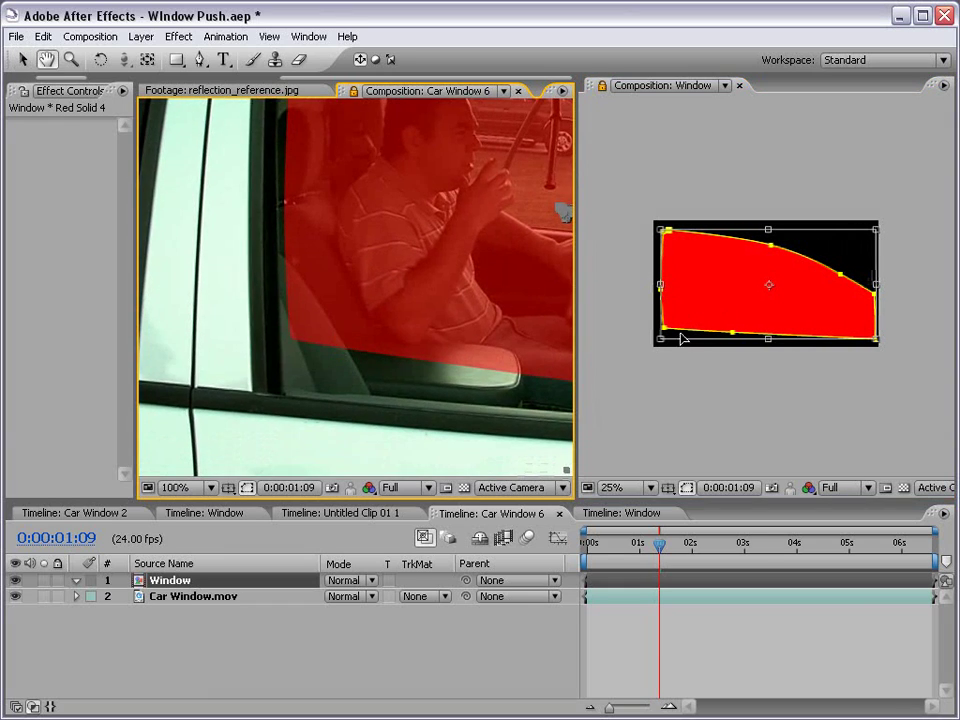
{"action": "left_click_drag", "start_coordinate": [660, 339], "coordinate": [656, 353]}
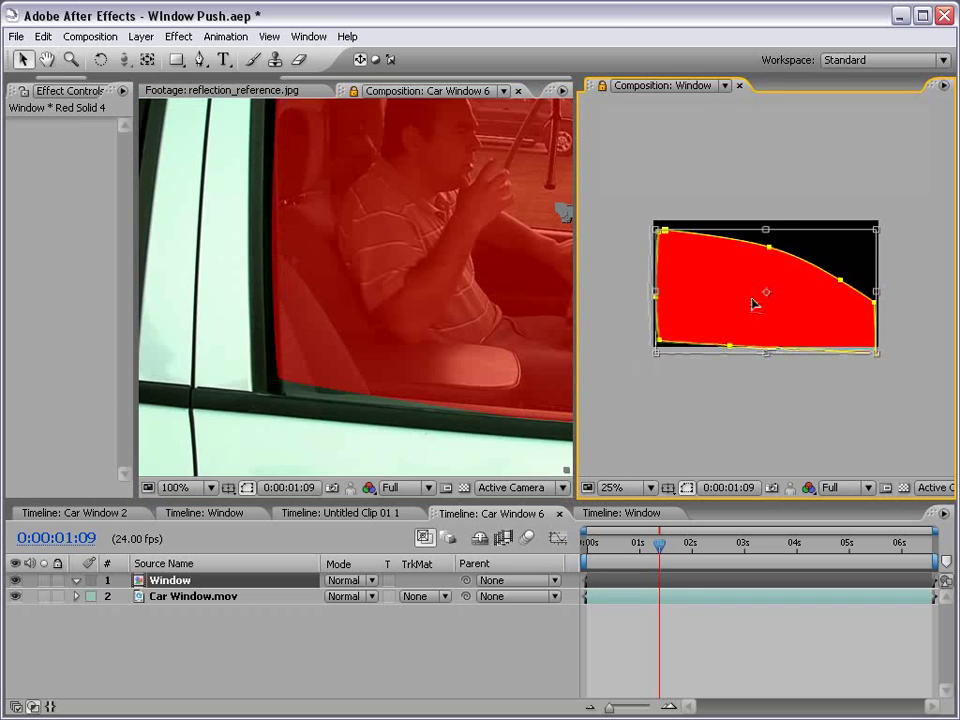
{"action": "key", "text": "Down"}
{"action": "key", "text": "Down"}
{"action": "key", "text": "Left"}
{"action": "key", "text": "Down"}
{"action": "key", "text": "Down"}
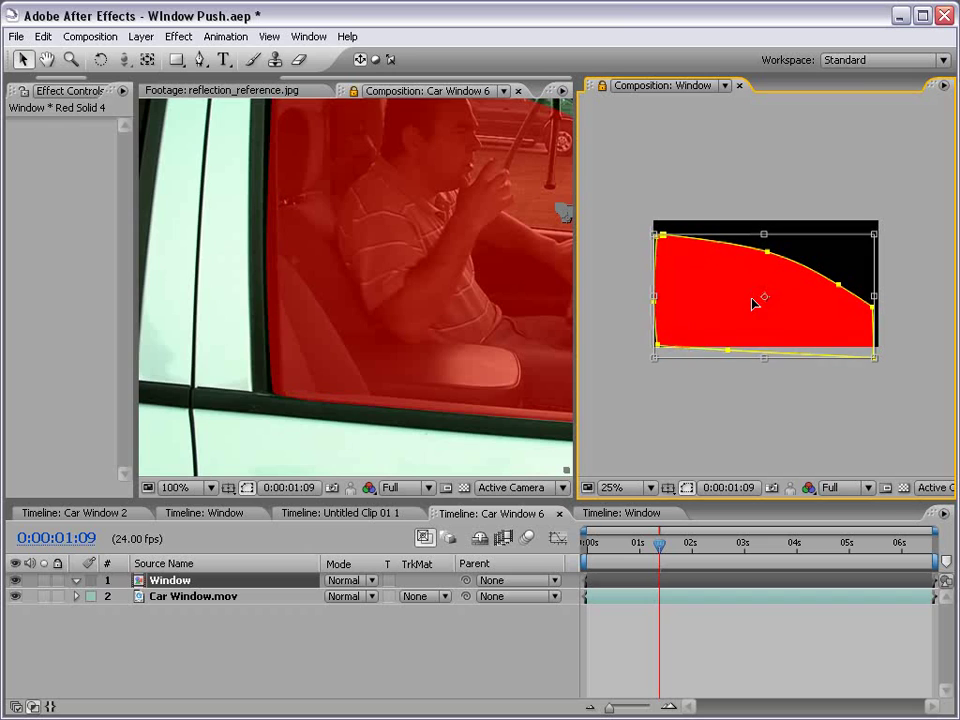
Raise the mask's top edge to the window top and reframe both views
{"action": "key", "text": "period"}
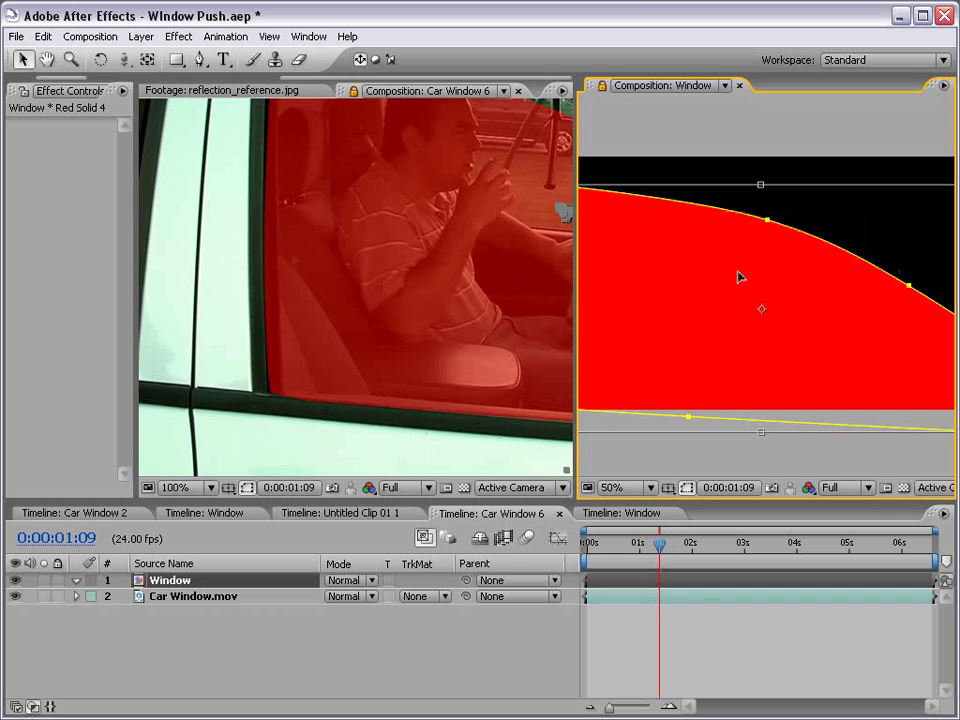
{"action": "left_click_drag", "start_coordinate": [738, 272], "coordinate": [889, 348]}
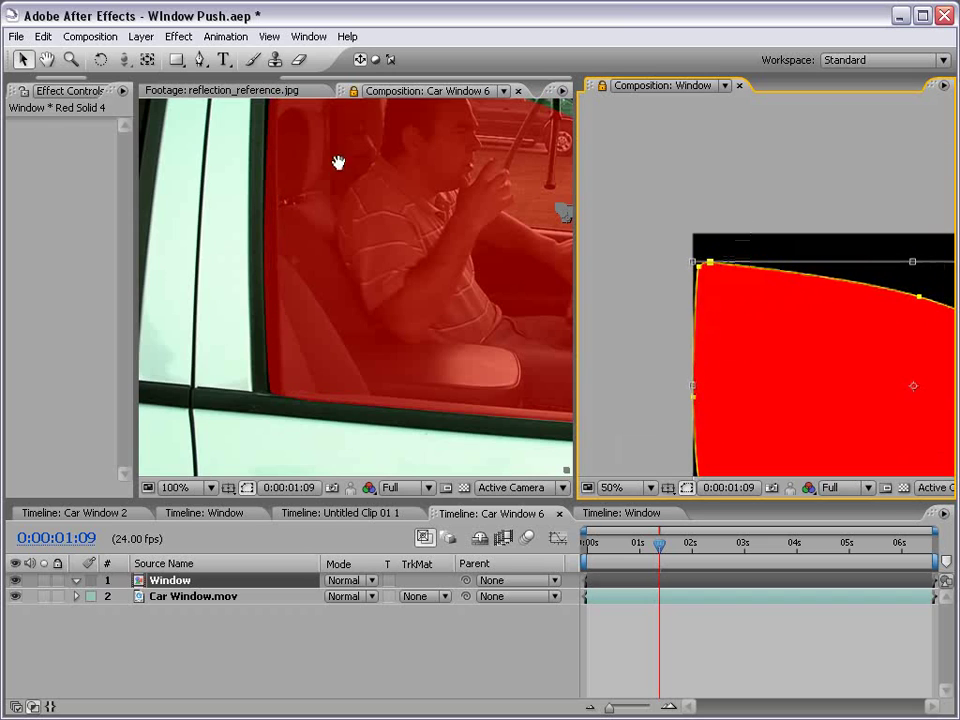
{"action": "scroll", "coordinate": [339, 162], "scroll_direction": "up", "scroll_amount": 5}
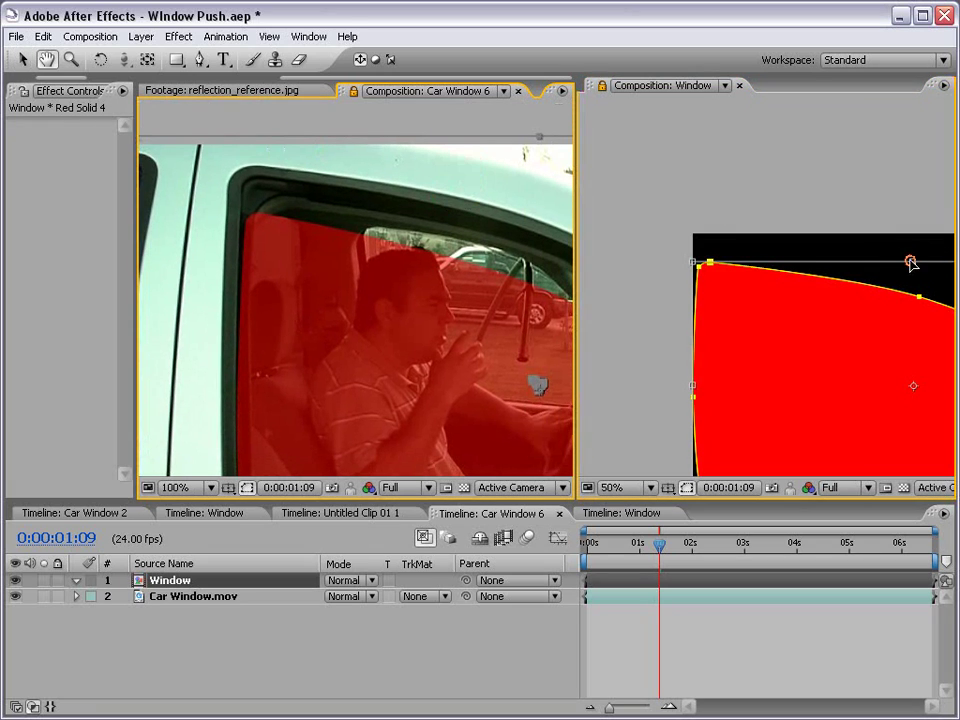
{"action": "left_click_drag", "start_coordinate": [910, 260], "coordinate": [914, 244]}
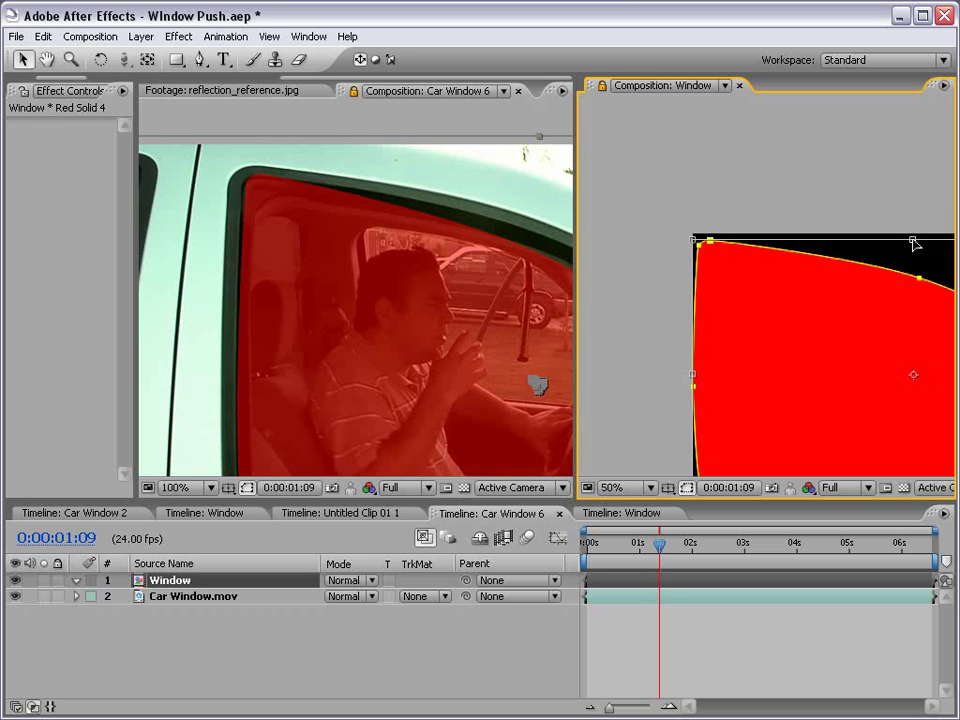
{"action": "mouse_move", "coordinate": [861, 345]}
{"action": "left_mouse_down"}
{"action": "mouse_move", "coordinate": [868, 341]}
{"action": "mouse_move", "coordinate": [810, 347]}
{"action": "mouse_move", "coordinate": [829, 339]}
{"action": "left_mouse_up"}
{"action": "mouse_move", "coordinate": [463, 311]}
{"action": "left_mouse_down"}
{"action": "mouse_move", "coordinate": [413, 304]}
{"action": "mouse_move", "coordinate": [260, 246]}
{"action": "left_mouse_up"}
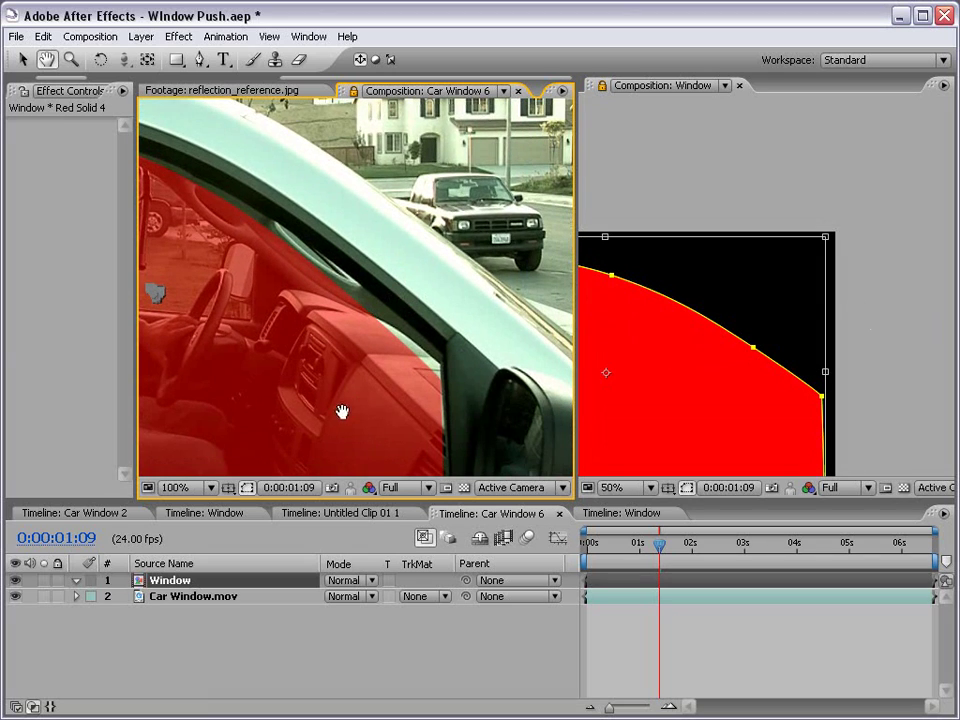
{"action": "left_click_drag", "start_coordinate": [340, 420], "coordinate": [328, 274]}
{"action": "left_click_drag", "start_coordinate": [729, 309], "coordinate": [752, 257]}
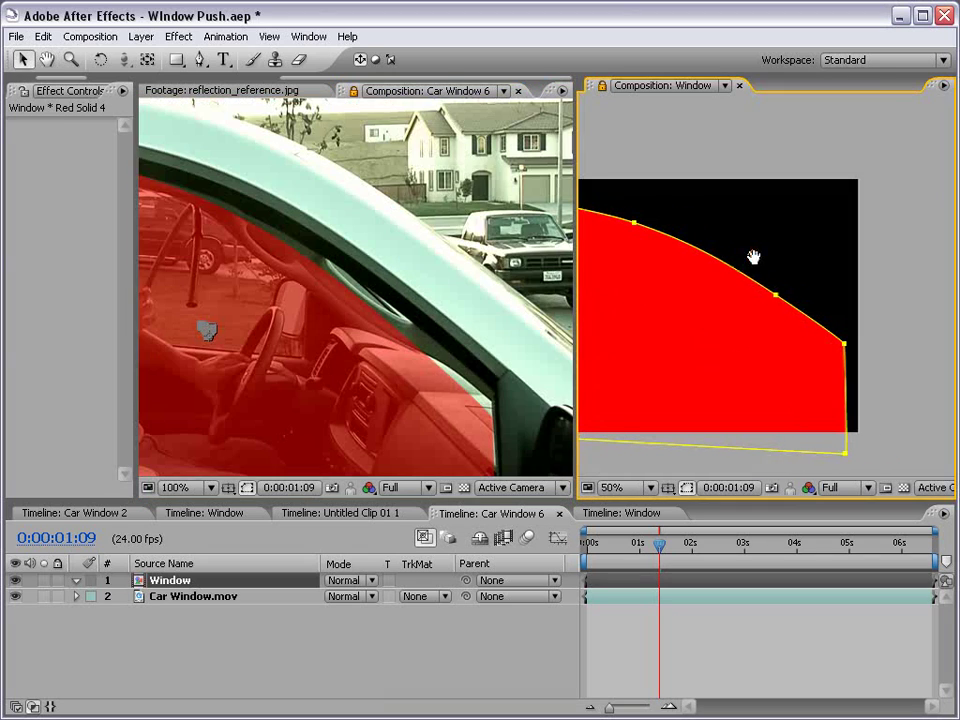
Select the right-side mask points, raise them and nudge them right
{"action": "left_click", "coordinate": [880, 260]}
{"action": "left_click", "coordinate": [840, 335]}
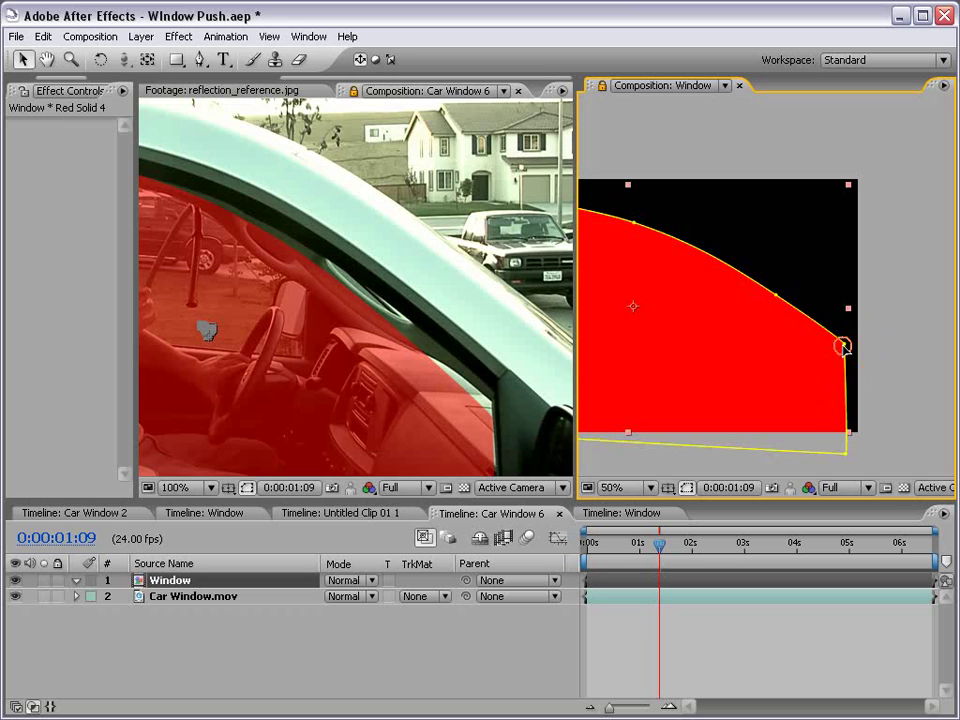
{"action": "left_click_drag", "start_coordinate": [880, 335], "coordinate": [803, 460]}
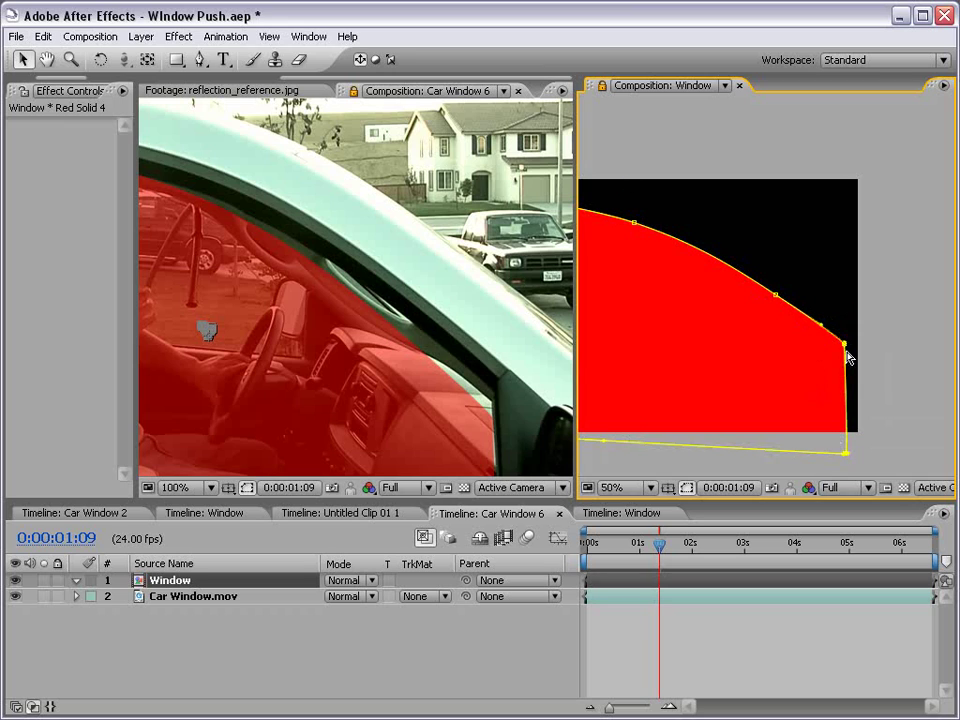
{"action": "left_click_drag", "start_coordinate": [881, 315], "coordinate": [803, 448]}
{"action": "scroll", "coordinate": [762, 291], "scroll_direction": "down", "scroll_amount": 1}
{"action": "left_click_drag", "start_coordinate": [780, 279], "coordinate": [778, 257]}
{"action": "key", "text": "Right"}
{"action": "key", "text": "Right"}
{"action": "key", "text": "Right"}
{"action": "key", "text": "Right"}
{"action": "key", "text": "Right"}
{"action": "key", "text": "Right"}
{"action": "scroll", "coordinate": [397, 244], "scroll_direction": "down", "scroll_amount": 2}
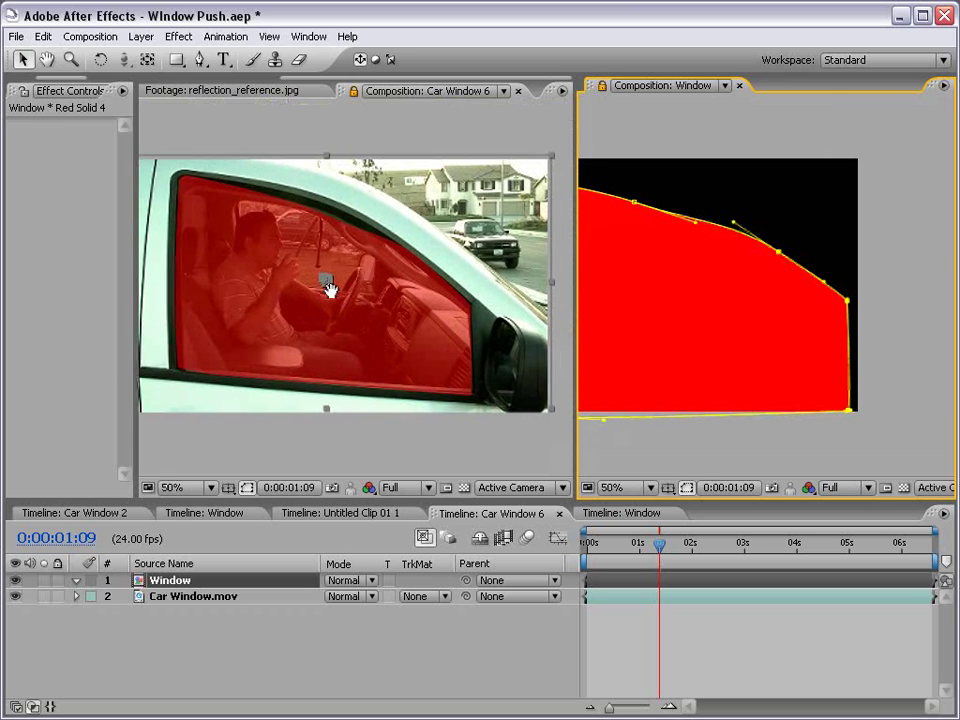
Select the bottom mask point and nudge it down slightly
{"action": "left_click", "coordinate": [864, 437]}
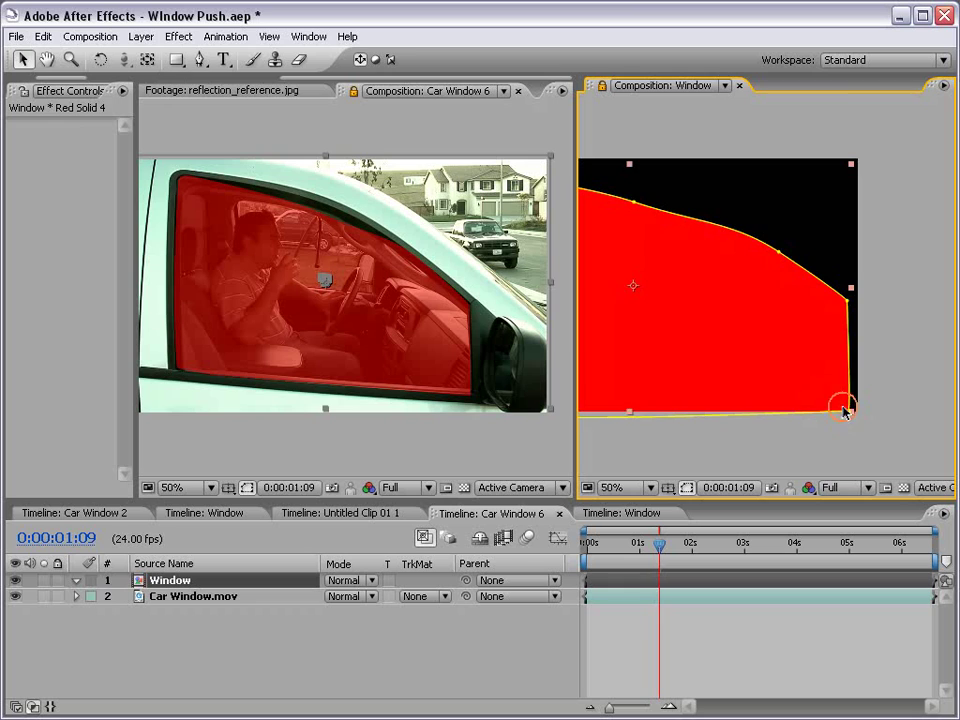
{"action": "left_click", "coordinate": [847, 412]}
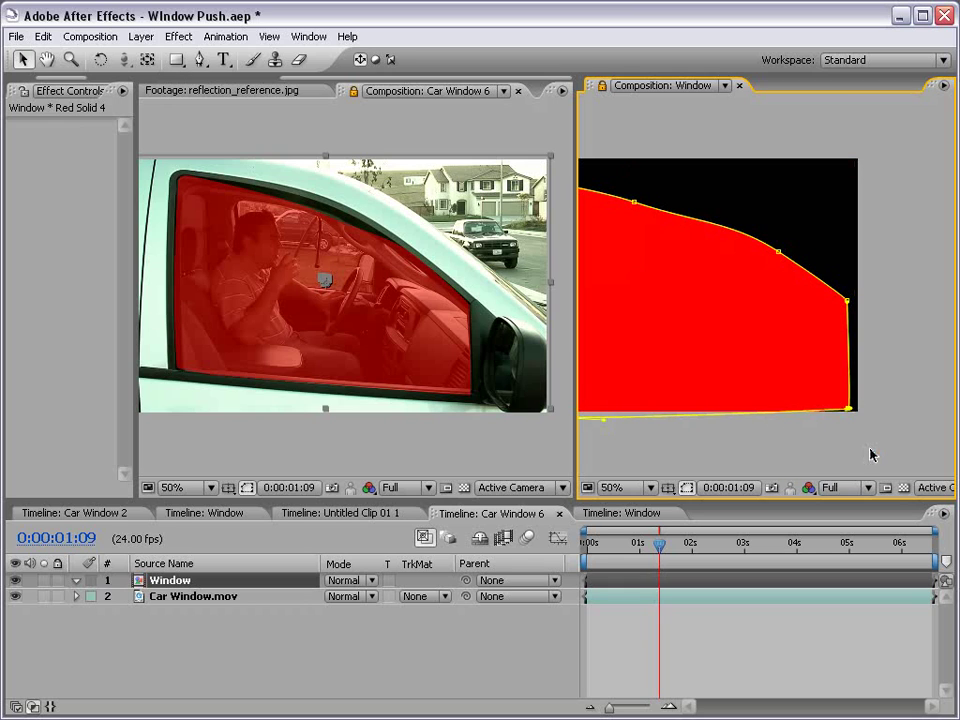
{"action": "scroll", "coordinate": [456, 409], "scroll_direction": "up", "scroll_amount": 2}
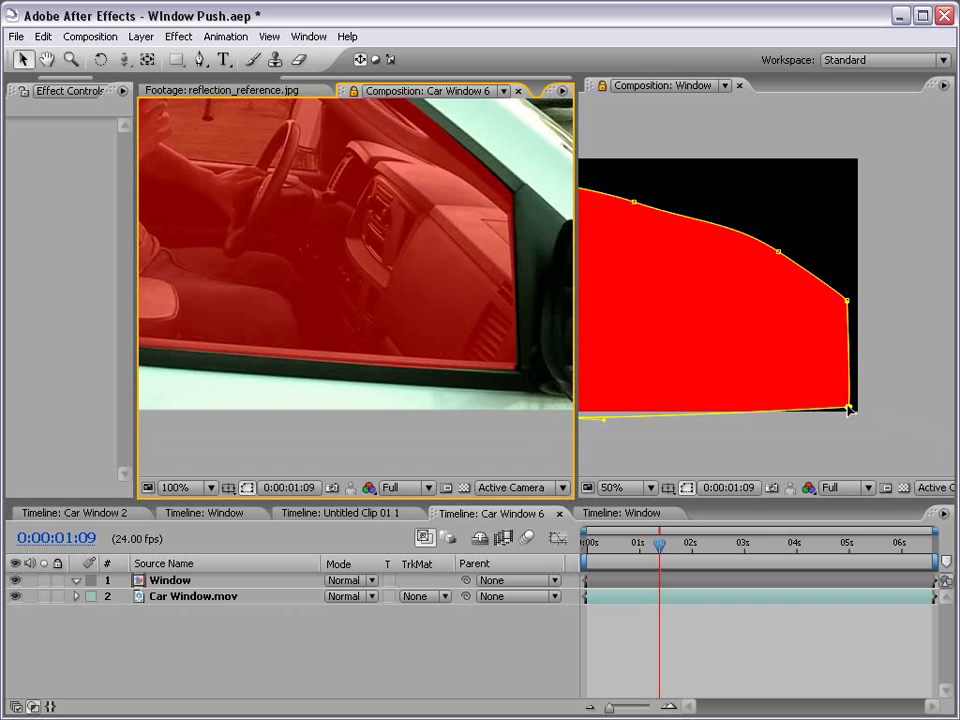
{"action": "left_click_drag", "start_coordinate": [252, 341], "coordinate": [281, 354]}
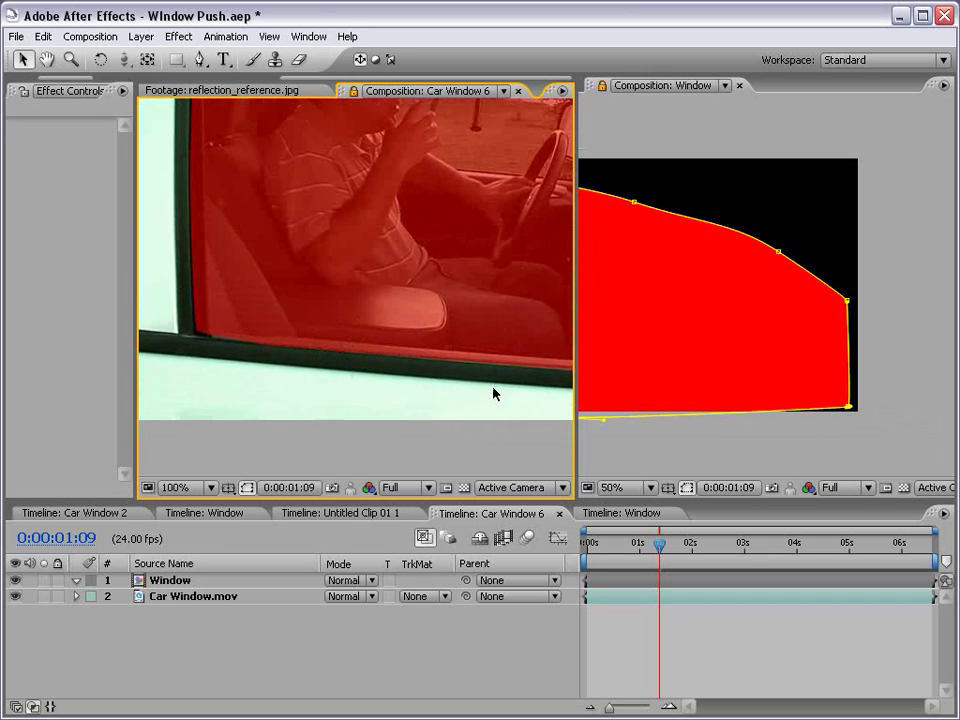
{"action": "mouse_move", "coordinate": [601, 439]}
{"action": "left_mouse_down"}
{"action": "mouse_move", "coordinate": [654, 418]}
{"action": "mouse_move", "coordinate": [696, 452]}
{"action": "left_mouse_up"}
{"action": "key", "text": "v"}
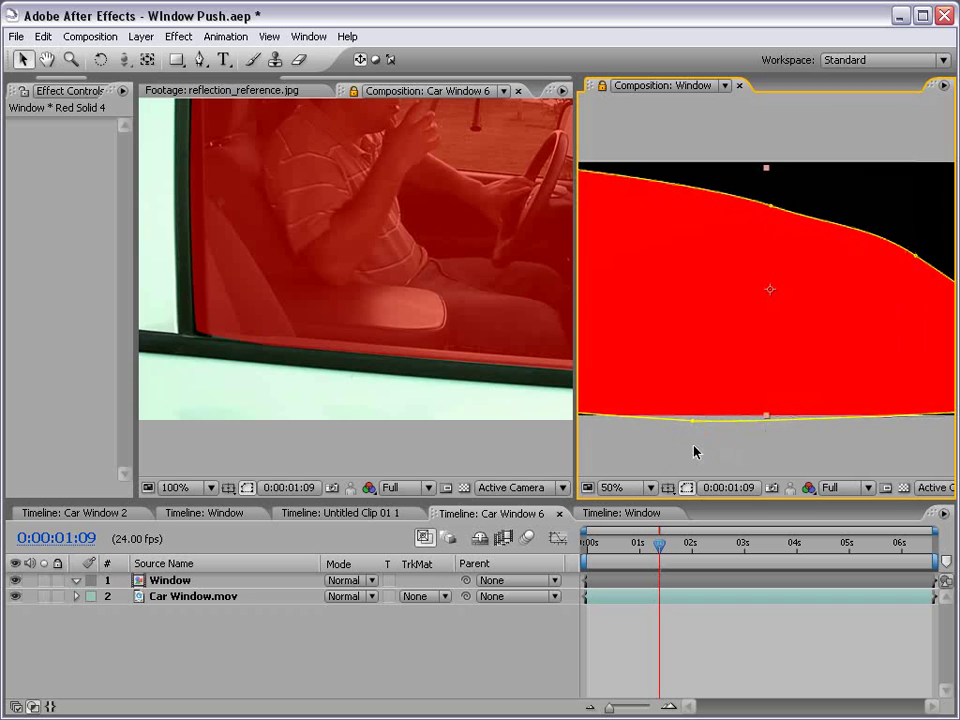
{"action": "left_click", "coordinate": [692, 412]}
{"action": "key", "text": "Down"}
{"action": "key", "text": "Down"}
{"action": "key", "text": "Down"}
{"action": "key", "text": "Down"}
{"action": "key", "text": "Down"}
{"action": "scroll", "coordinate": [705, 428], "scroll_direction": "left", "scroll_amount": 3}
{"action": "scroll", "coordinate": [719, 436], "scroll_direction": "left", "scroll_amount": 3}
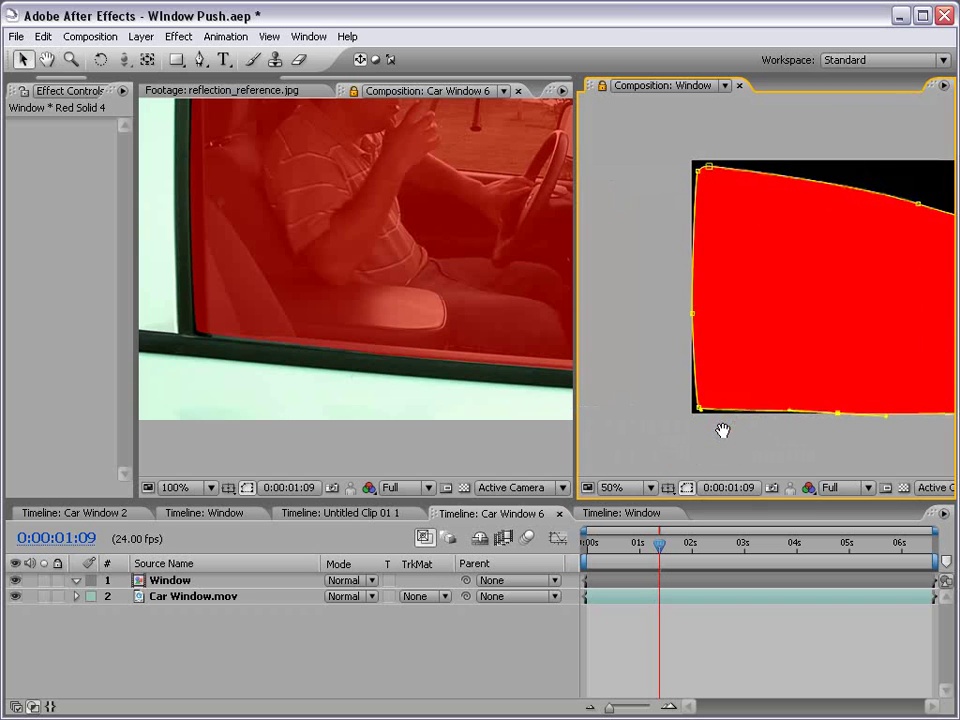
{"action": "left_click", "coordinate": [698, 412]}
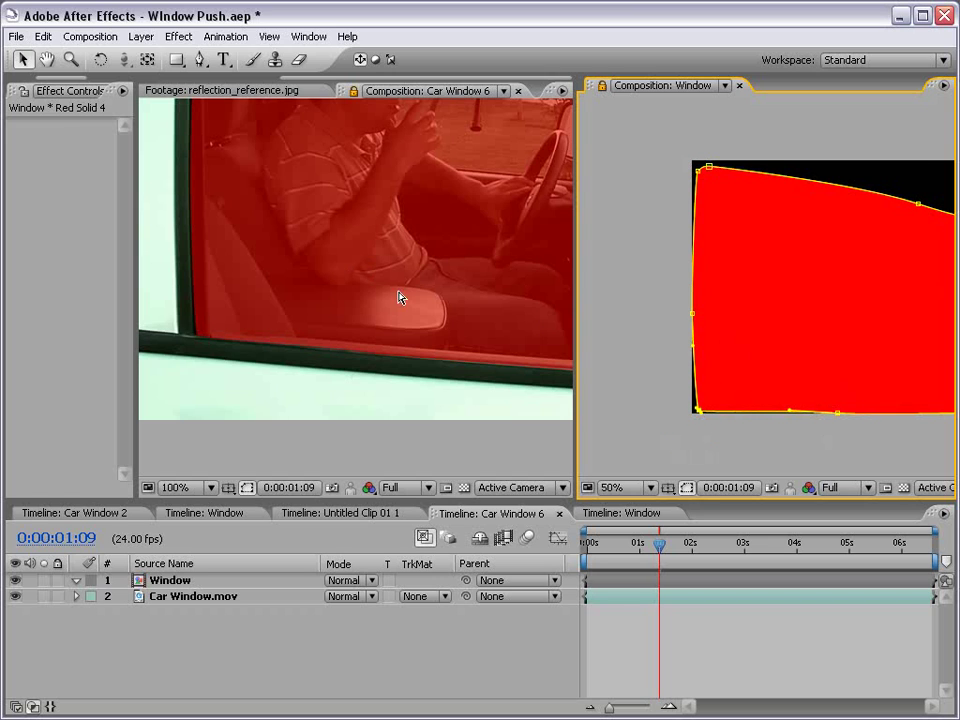
Add a new vertex on the mask's top curve and zoom out to check the shape
{"action": "mouse_move", "coordinate": [358, 272]}
{"action": "left_mouse_down"}
{"action": "mouse_move", "coordinate": [440, 348]}
{"action": "mouse_move", "coordinate": [262, 320]}
{"action": "left_mouse_up"}
{"action": "left_click_drag", "start_coordinate": [924, 209], "coordinate": [803, 252]}
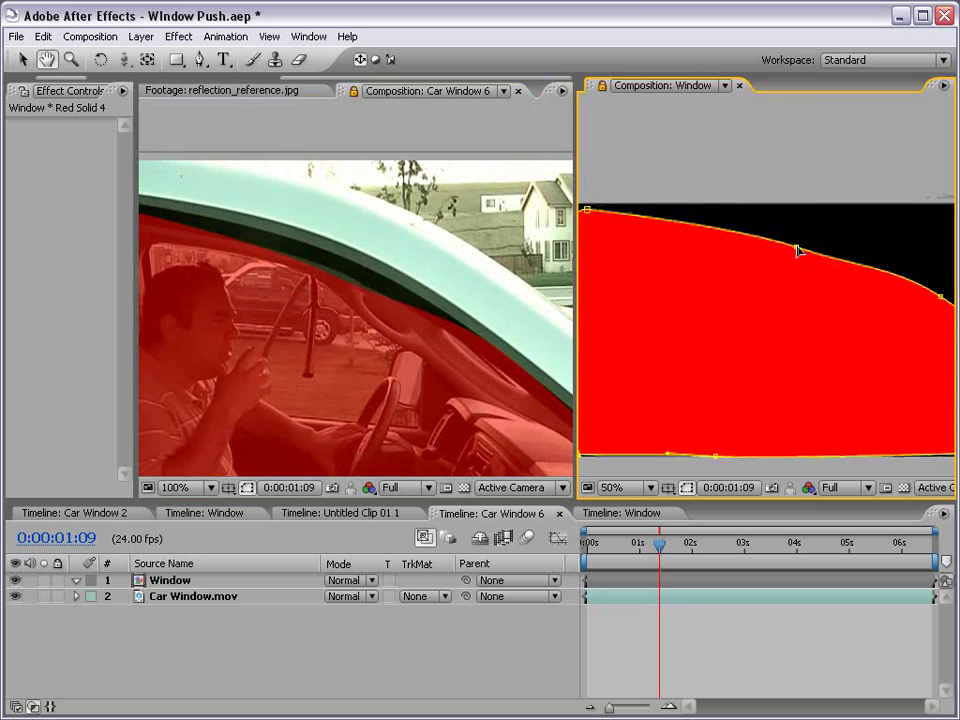
{"action": "left_click", "coordinate": [797, 250]}
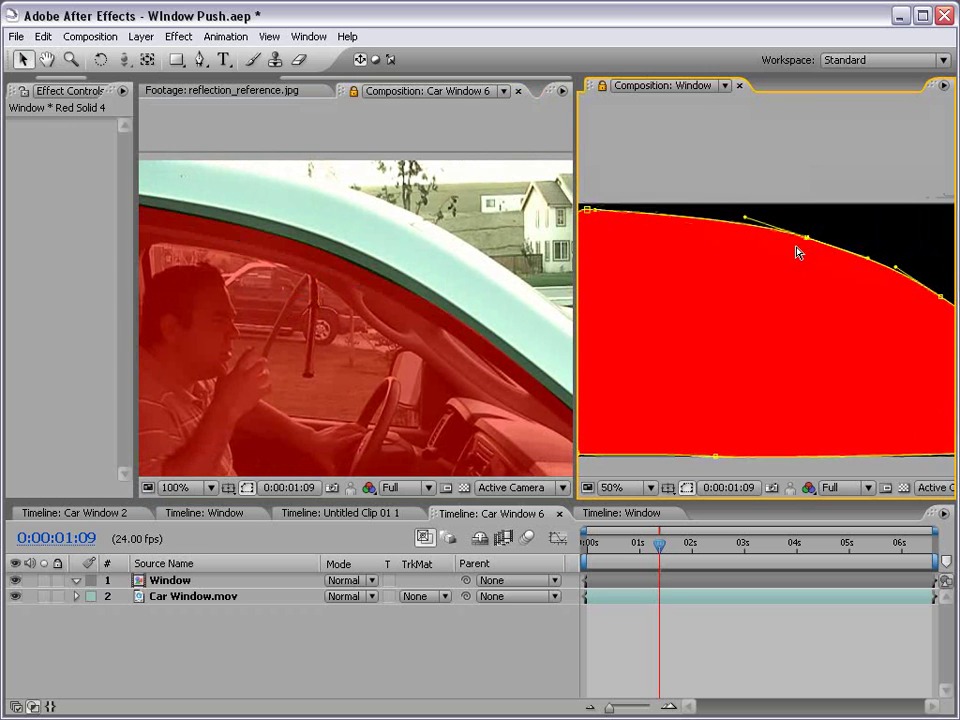
{"action": "left_click_drag", "start_coordinate": [804, 315], "coordinate": [699, 315]}
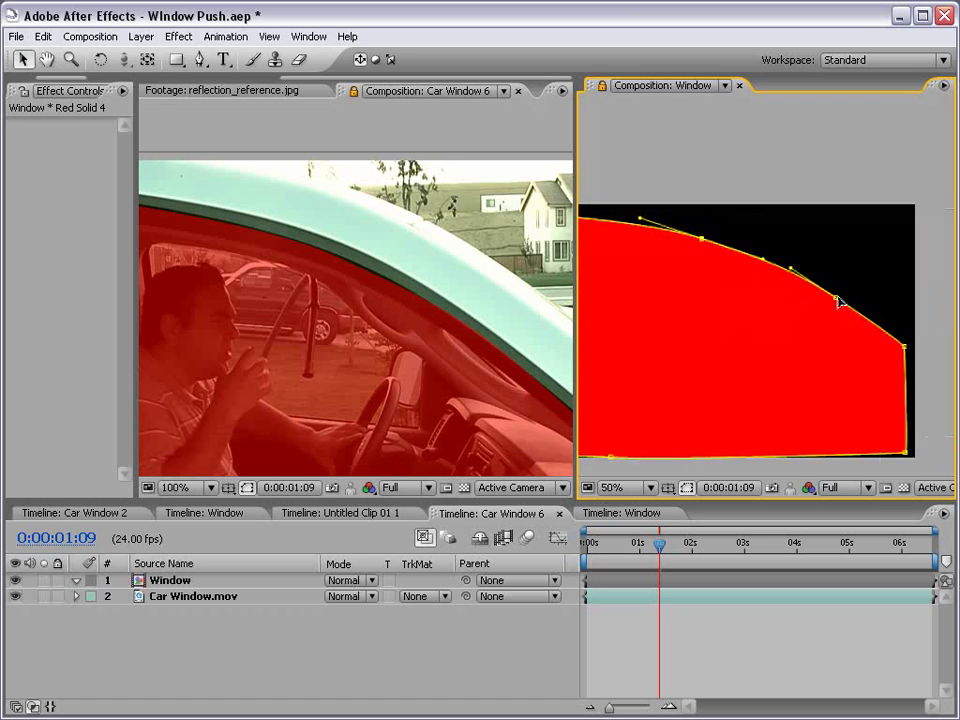
{"action": "left_click", "coordinate": [838, 300]}
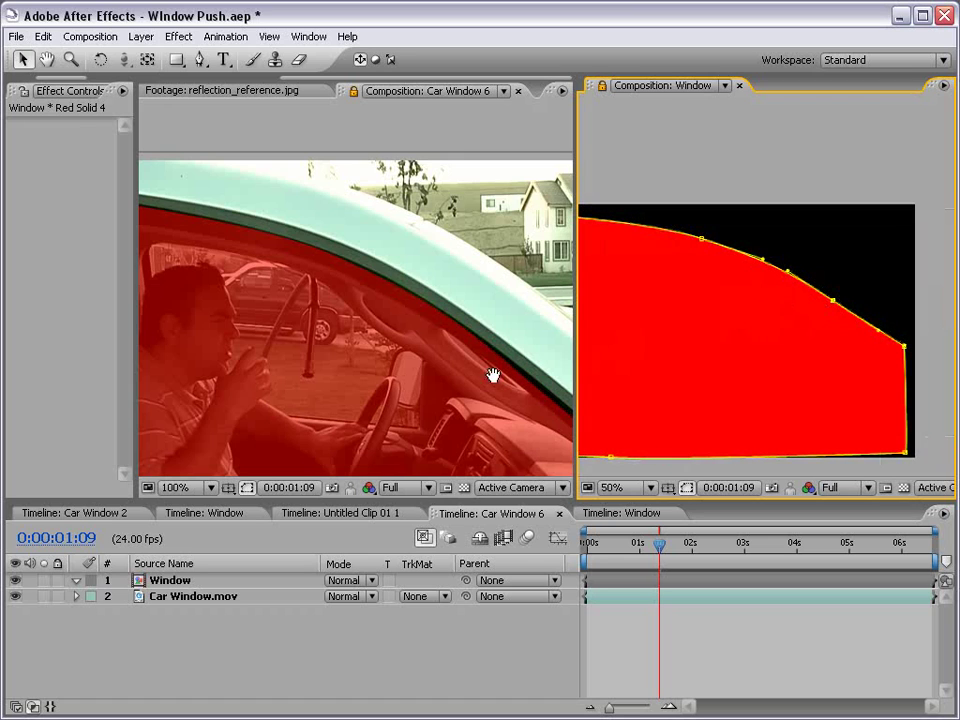
{"action": "mouse_move", "coordinate": [479, 378]}
{"action": "left_mouse_down"}
{"action": "mouse_move", "coordinate": [296, 231]}
{"action": "mouse_move", "coordinate": [296, 313]}
{"action": "left_mouse_up"}
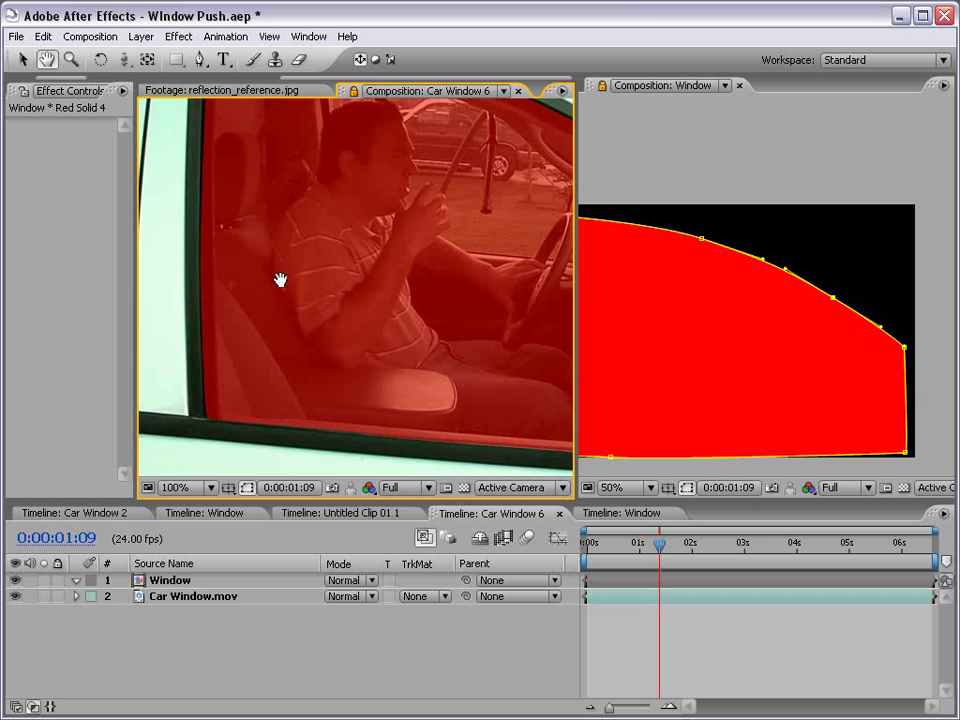
{"action": "scroll", "coordinate": [300, 278], "scroll_direction": "down", "scroll_amount": 1}
{"action": "left_click_drag", "start_coordinate": [381, 274], "coordinate": [334, 285]}
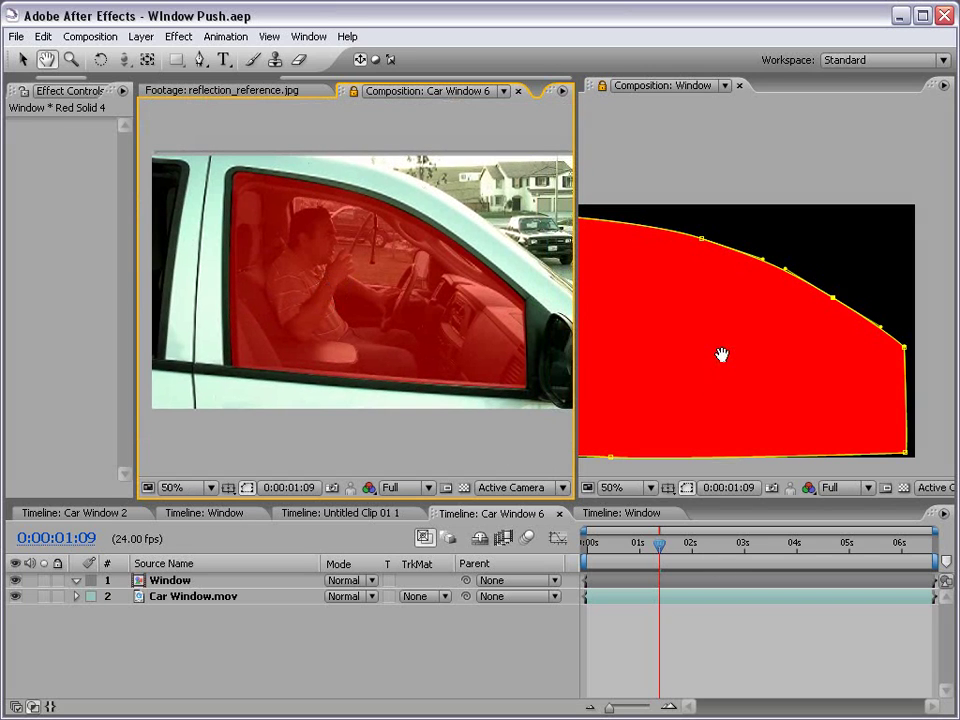
{"action": "scroll", "coordinate": [721, 355], "scroll_direction": "down", "scroll_amount": 2}
Deselect the red solid, close the Window viewer and show the Project panel
{"action": "left_click_drag", "start_coordinate": [721, 355], "coordinate": [722, 322]}
{"action": "key", "text": "v"}
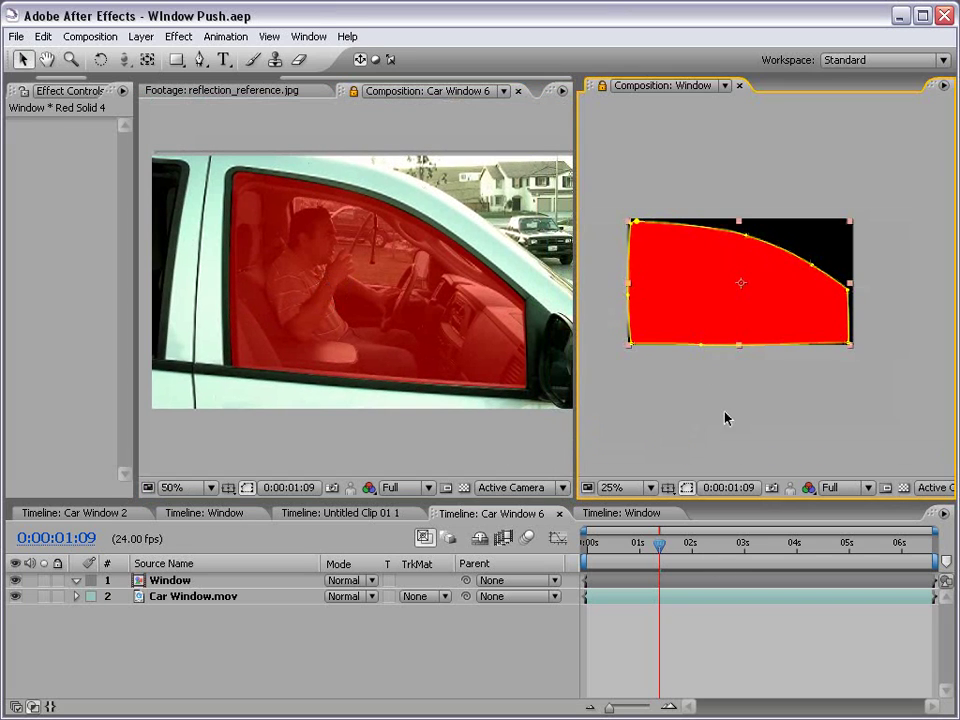
{"action": "left_click", "coordinate": [615, 125]}
{"action": "left_click", "coordinate": [739, 87]}
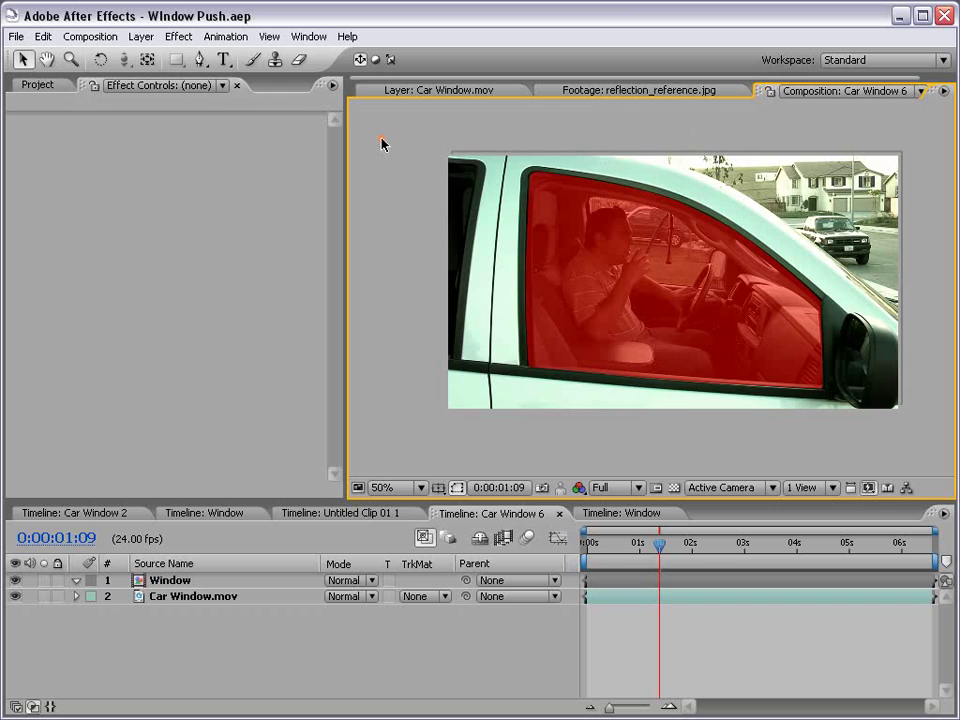
{"action": "left_click", "coordinate": [30, 84]}
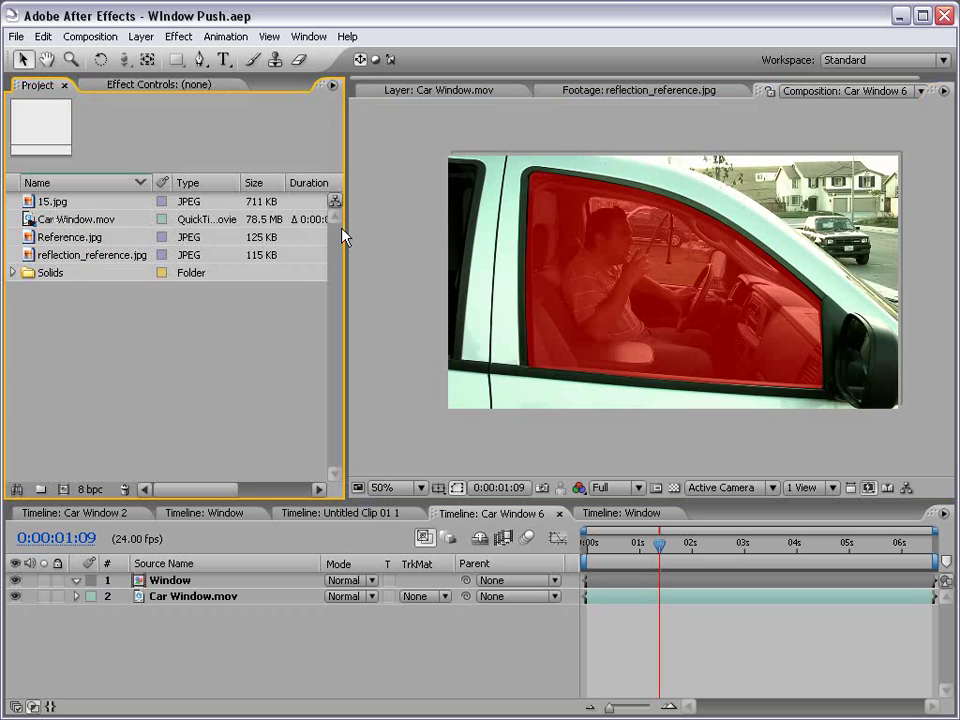
{"action": "left_click_drag", "start_coordinate": [342, 257], "coordinate": [297, 257]}
{"action": "key", "text": "period"}
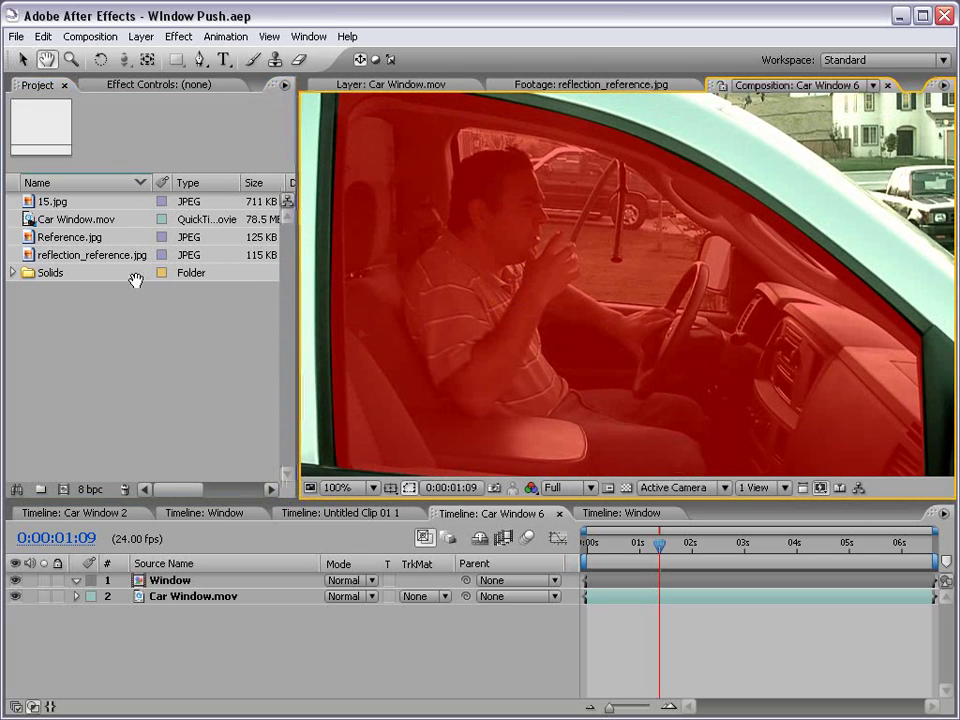
Preview Reference.jpg, reflection_reference.jpg and 15.jpg from the project list
{"action": "double_click", "coordinate": [40, 236]}
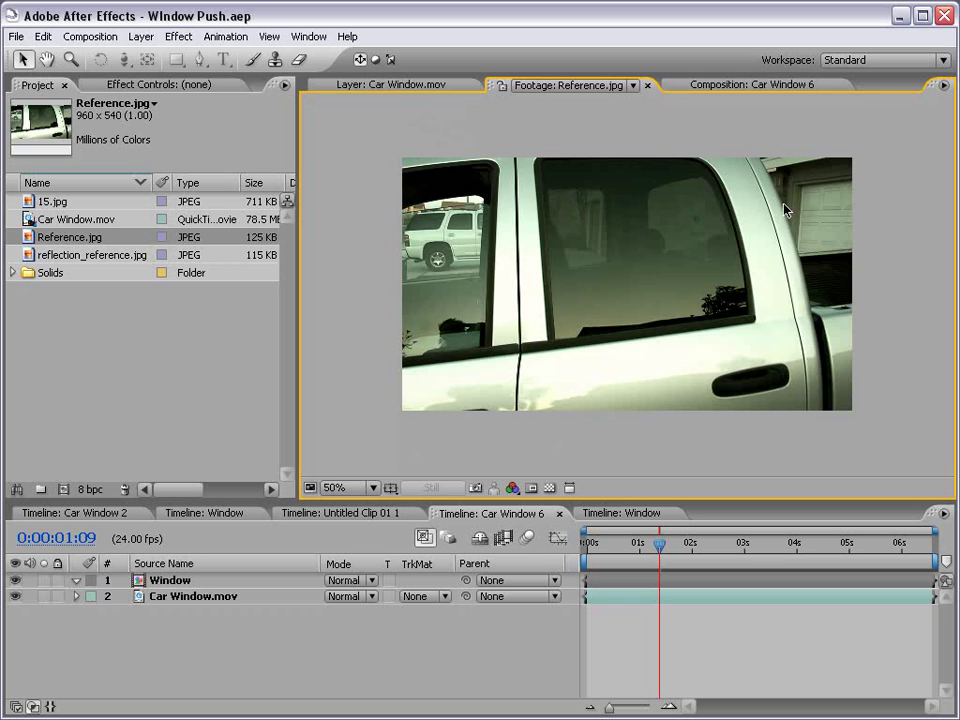
{"action": "left_click", "coordinate": [736, 86]}
{"action": "double_click", "coordinate": [30, 257]}
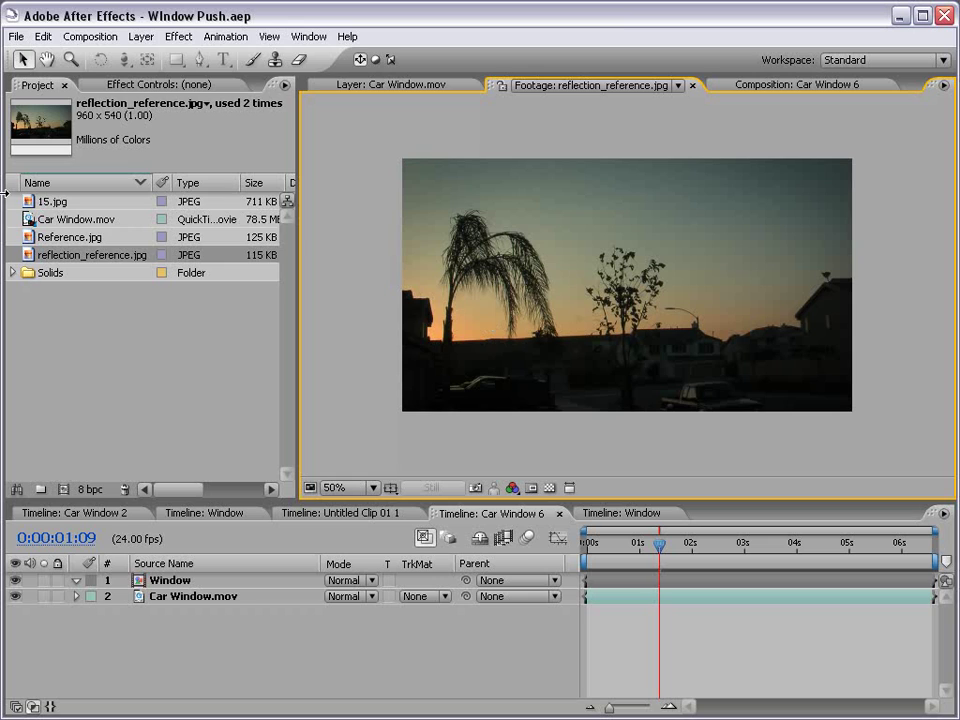
{"action": "double_click", "coordinate": [33, 202]}
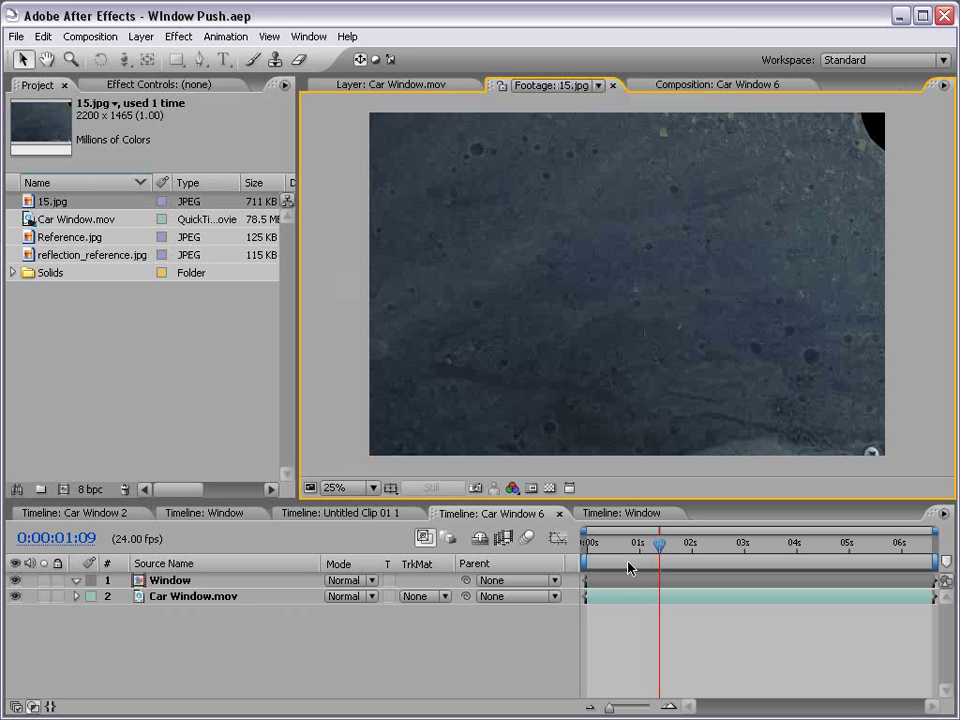
Open the Window precomp and rename Red Solid 4 to Matte
{"action": "left_click", "coordinate": [697, 87]}
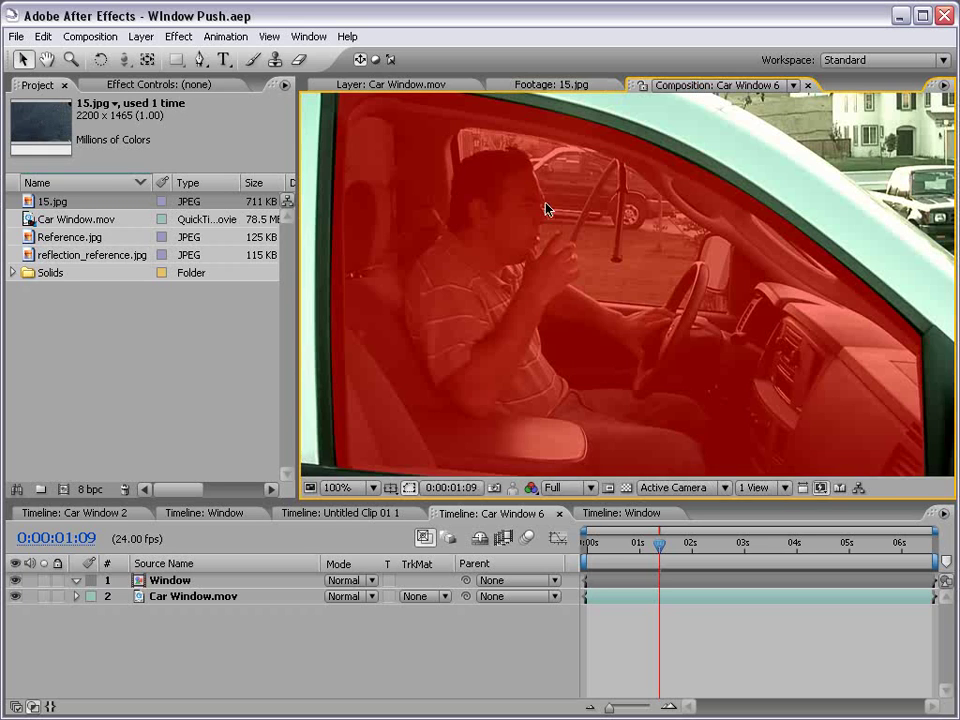
{"action": "key", "text": "comma"}
{"action": "left_click", "coordinate": [172, 580]}
{"action": "double_click", "coordinate": [168, 582]}
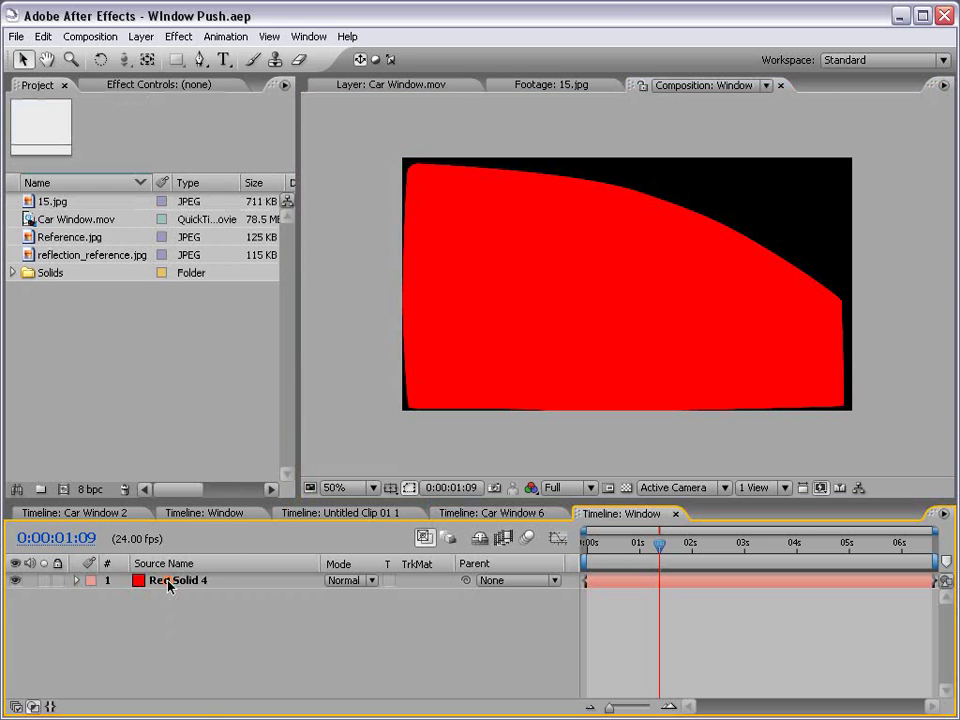
{"action": "left_click", "coordinate": [453, 287]}
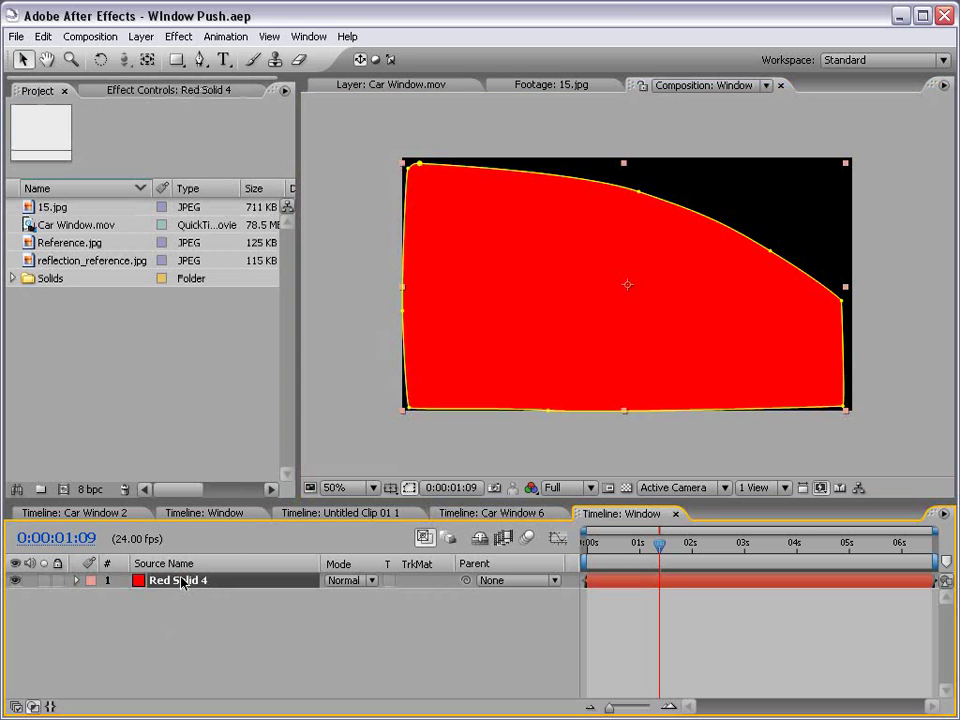
{"action": "key", "text": "Return"}
{"action": "type", "text": "Matte"}
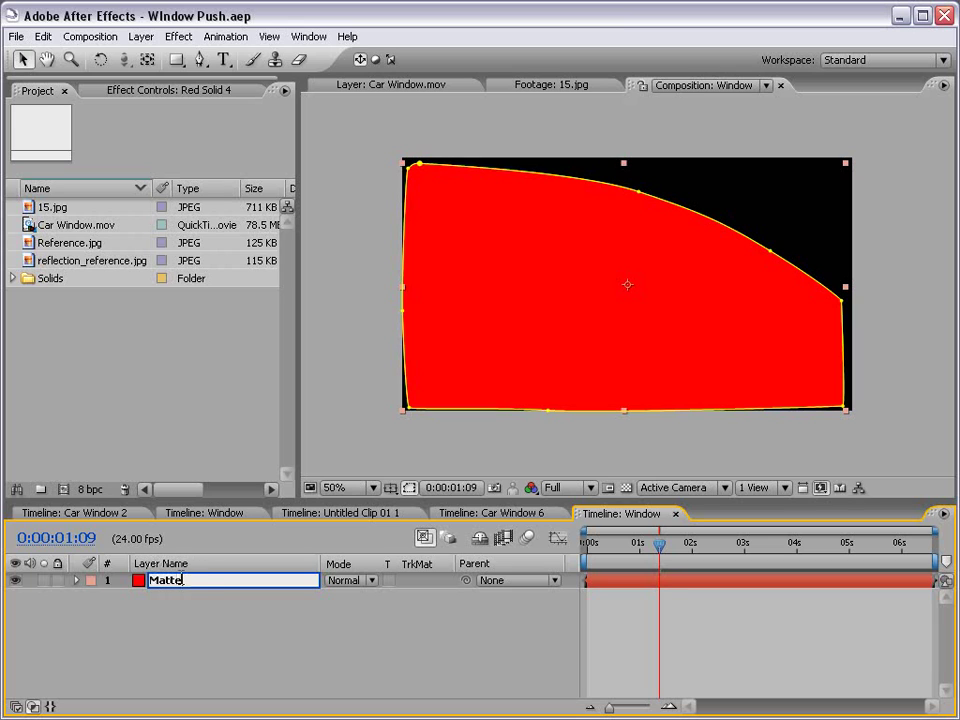
{"action": "key", "text": "Return"}
Add reflection_reference.jpg below Matte and set its TrkMat to Alpha Matte "Matte"
{"action": "left_click", "coordinate": [643, 316]}
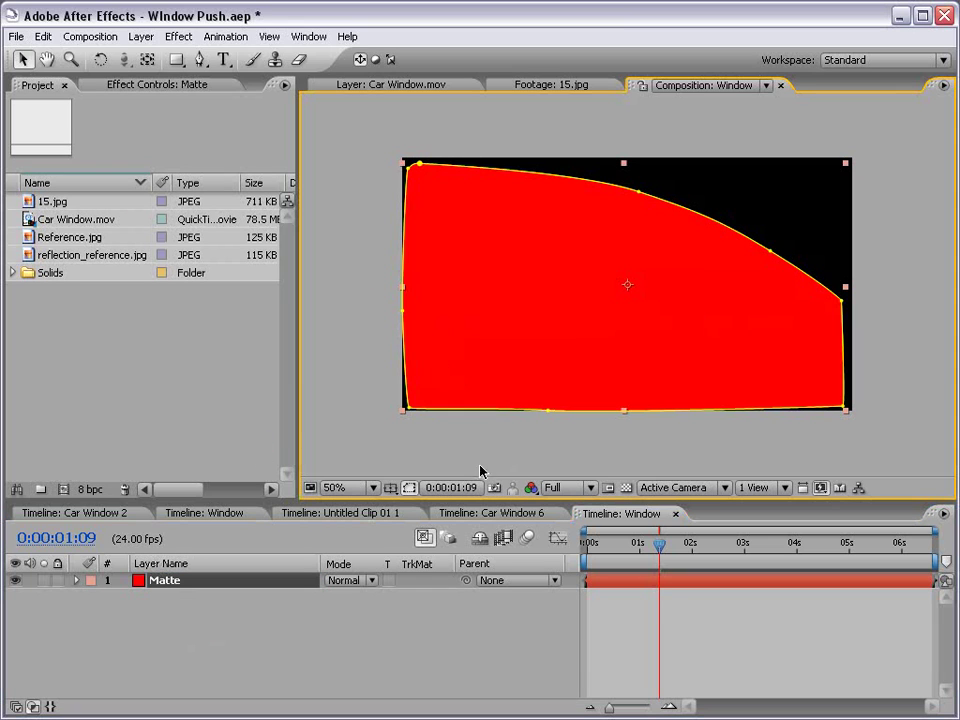
{"action": "left_click", "coordinate": [244, 604]}
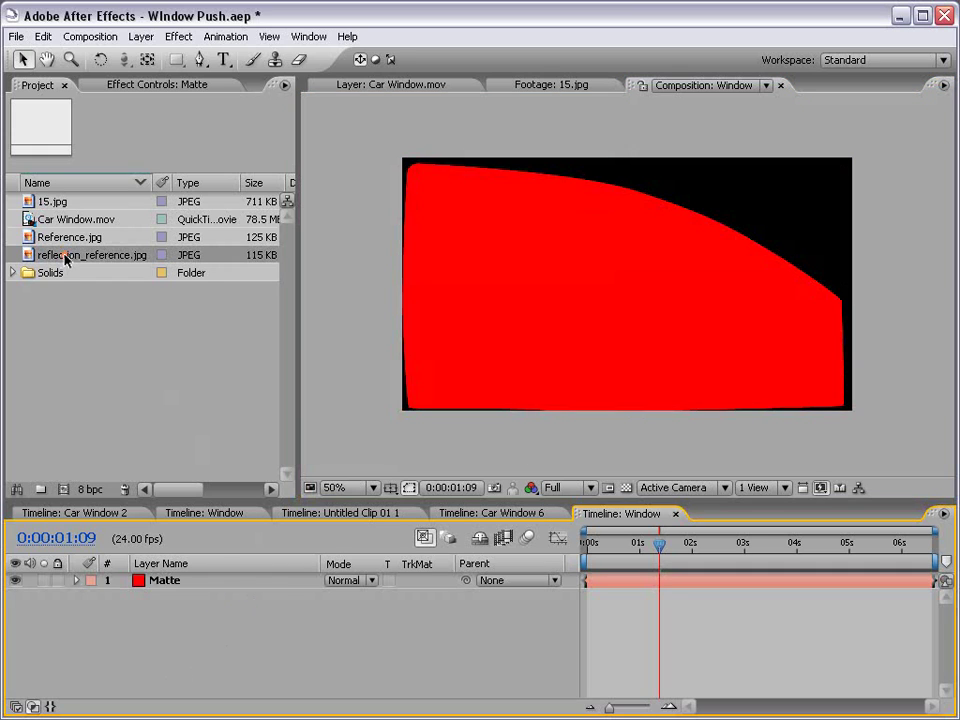
{"action": "mouse_move", "coordinate": [35, 260]}
{"action": "left_mouse_down"}
{"action": "mouse_move", "coordinate": [400, 272]}
{"action": "mouse_move", "coordinate": [630, 296]}
{"action": "left_mouse_up"}
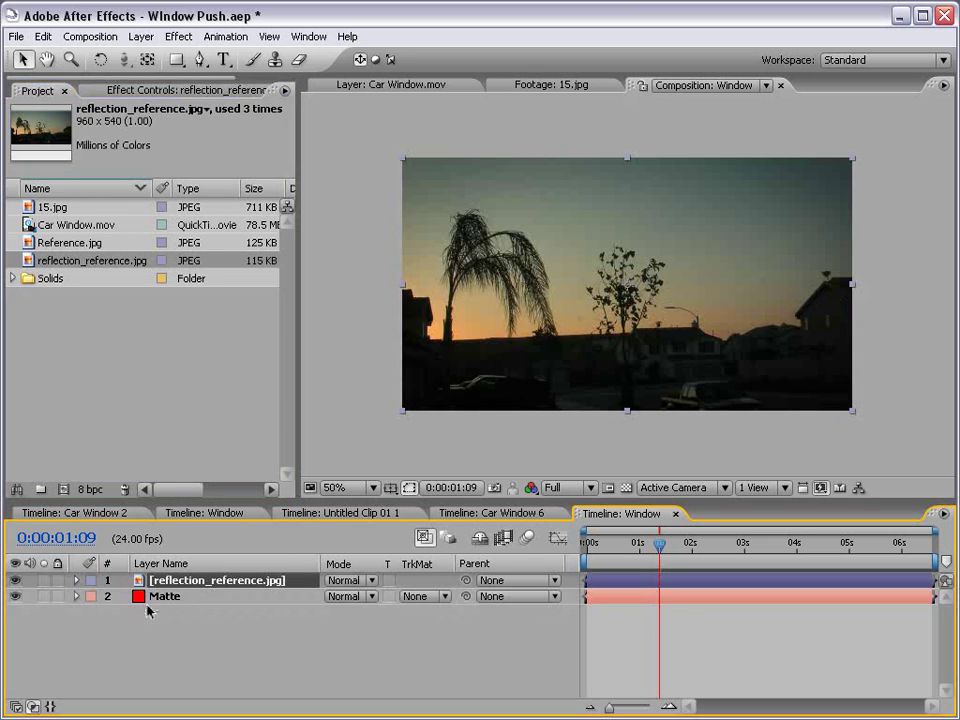
{"action": "left_click_drag", "start_coordinate": [193, 596], "coordinate": [165, 582]}
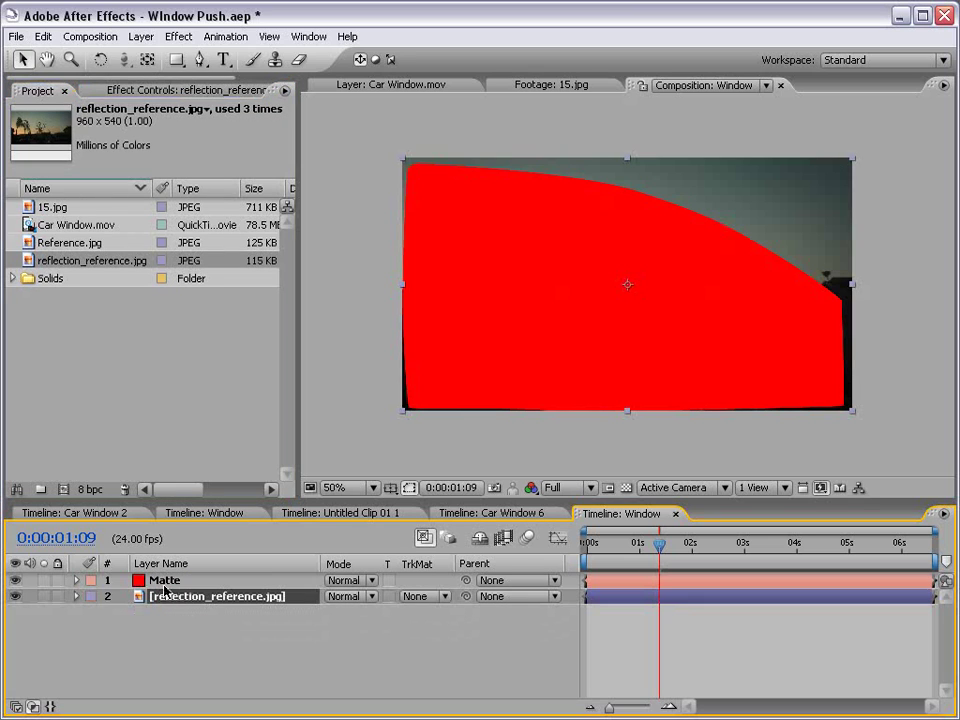
{"action": "left_click", "coordinate": [430, 597]}
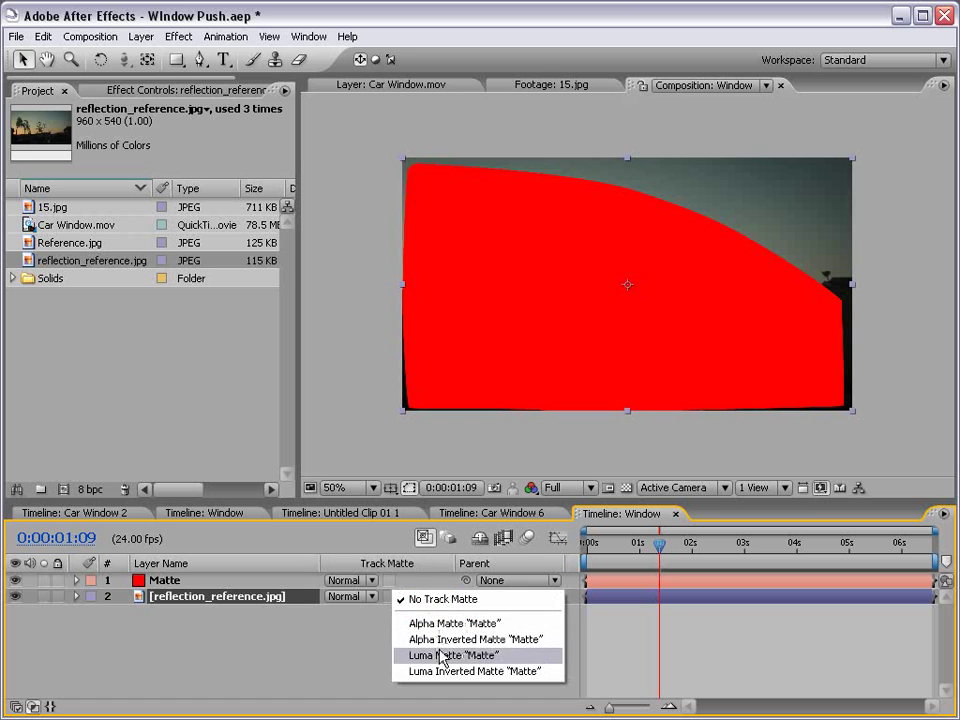
{"action": "left_click", "coordinate": [450, 623]}
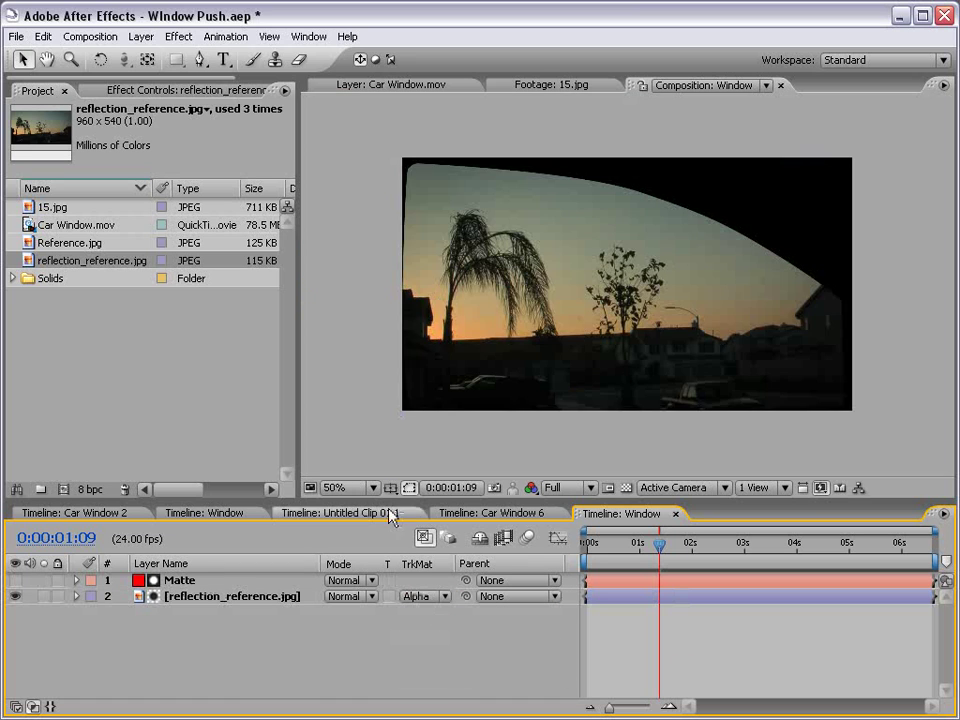
Preview Car Window 6 full-screen and scrub through its first second
{"action": "left_click", "coordinate": [485, 515]}
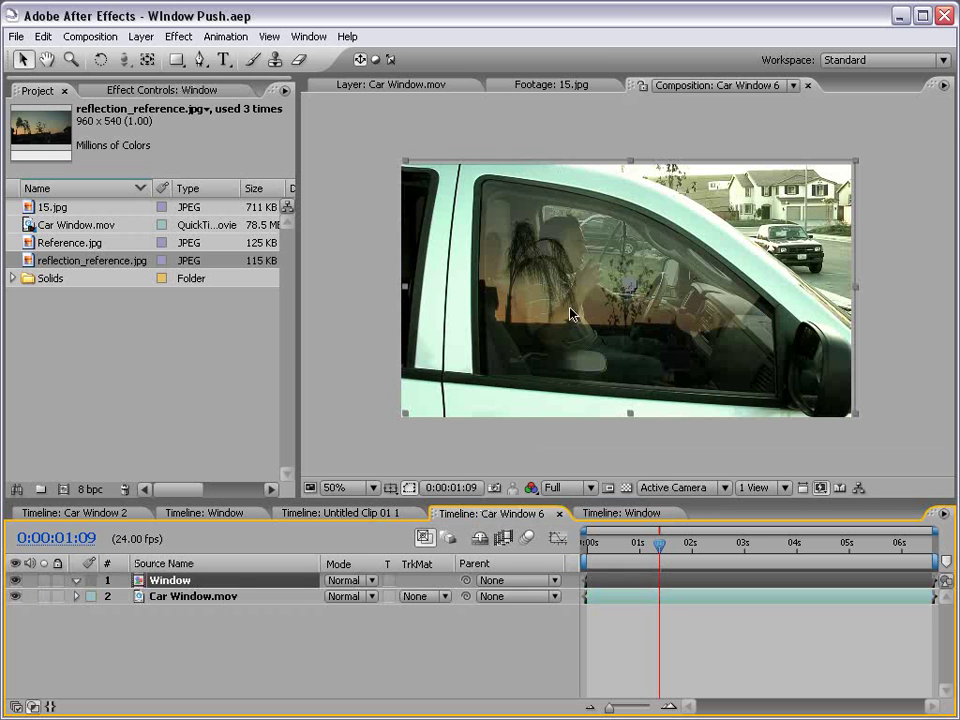
{"action": "scroll", "coordinate": [430, 223], "scroll_direction": "up", "scroll_amount": 2}
{"action": "key", "text": "grave"}
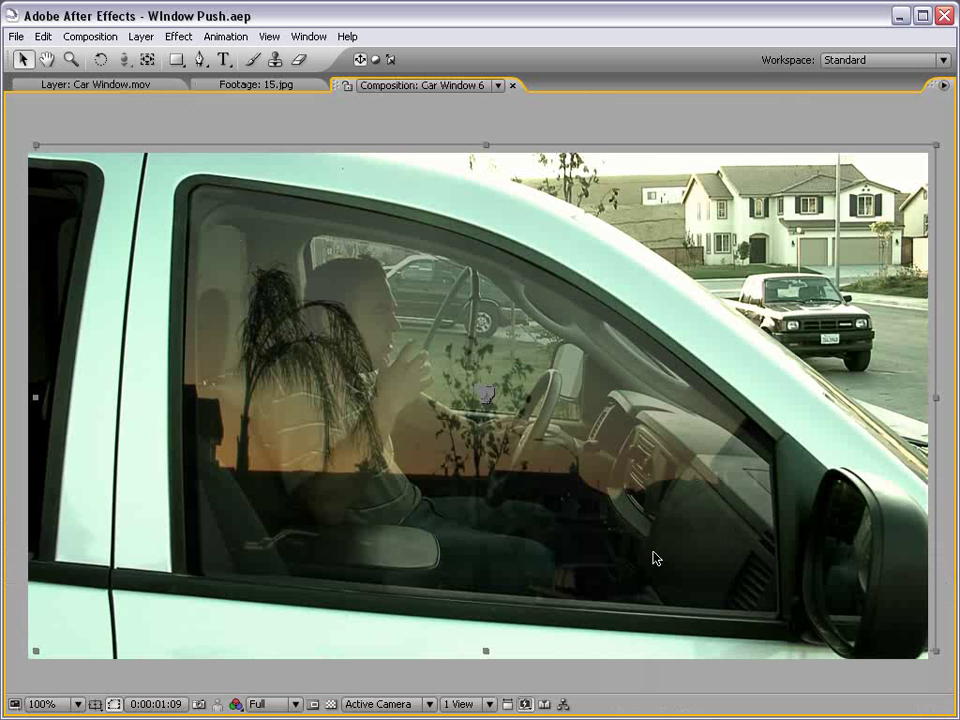
{"action": "key", "text": "grave"}
{"action": "scroll", "coordinate": [648, 305], "scroll_direction": "down", "scroll_amount": 2}
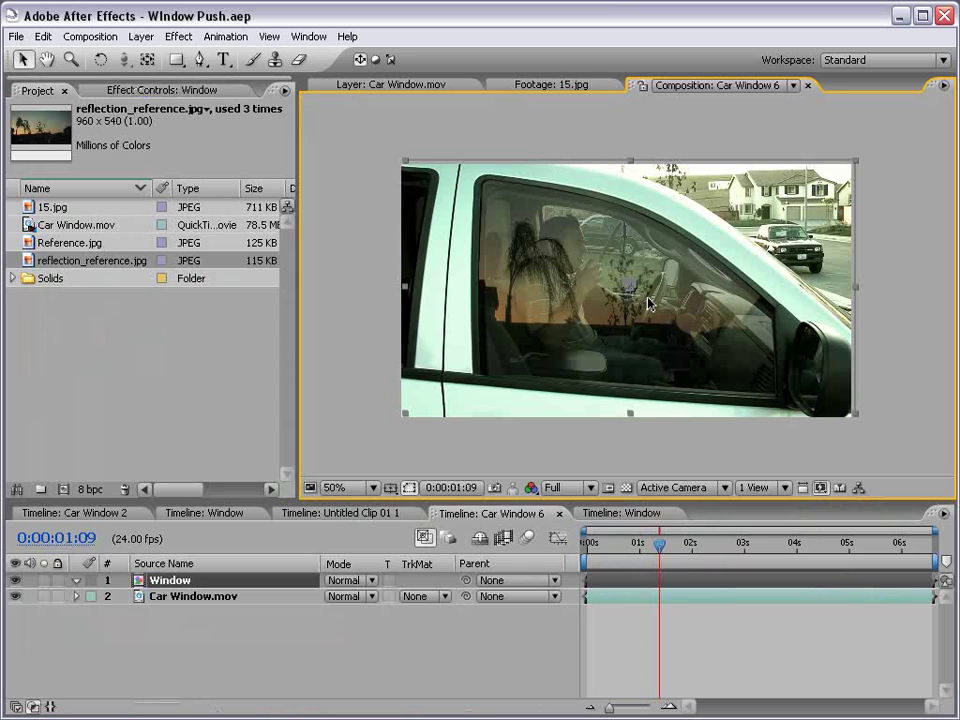
{"action": "left_click_drag", "start_coordinate": [680, 556], "coordinate": [643, 560]}
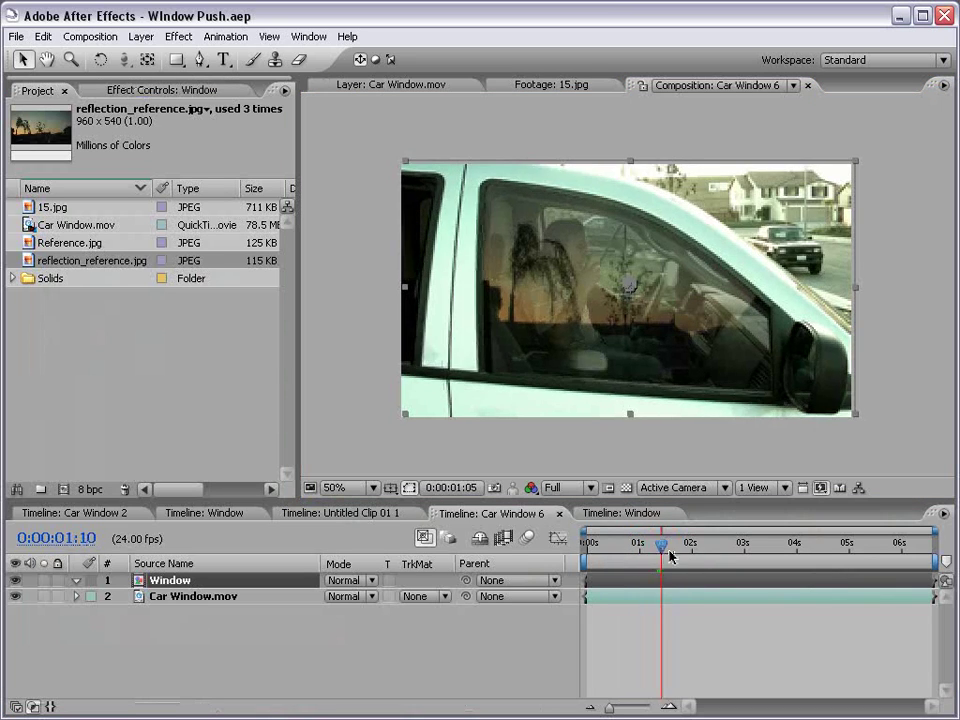
{"action": "left_click_drag", "start_coordinate": [645, 560], "coordinate": [592, 558]}
Close the unneeded timeline tabs, including Car Window 2, keeping Car Window 6 forward
{"action": "left_click", "coordinate": [340, 513]}
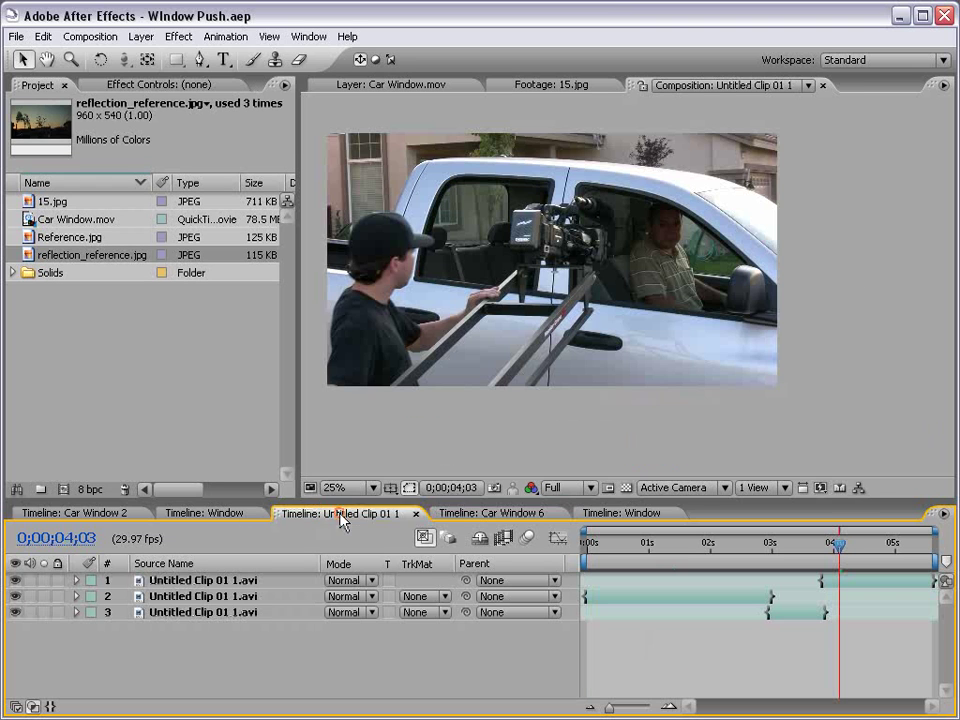
{"action": "left_click", "coordinate": [416, 513]}
{"action": "left_click", "coordinate": [225, 514]}
{"action": "left_click", "coordinate": [258, 513]}
{"action": "left_click", "coordinate": [110, 514]}
{"action": "left_click", "coordinate": [141, 514]}
{"action": "left_click", "coordinate": [110, 514]}
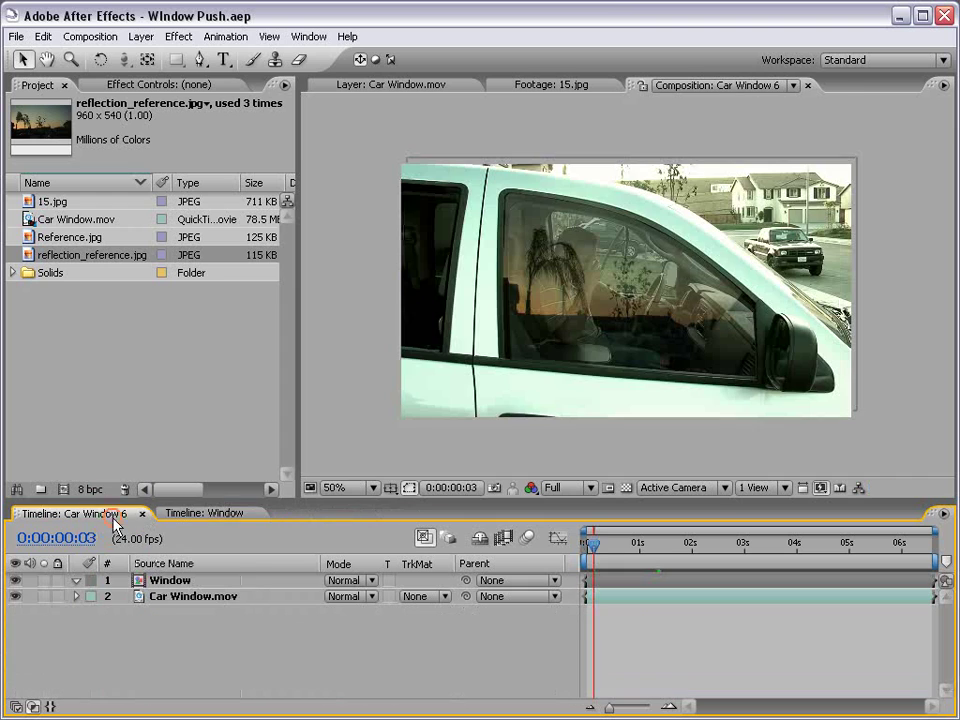
Rename the Car Window 6 composition to 'Composite' in Composition Settings
{"action": "left_click", "coordinate": [96, 36]}
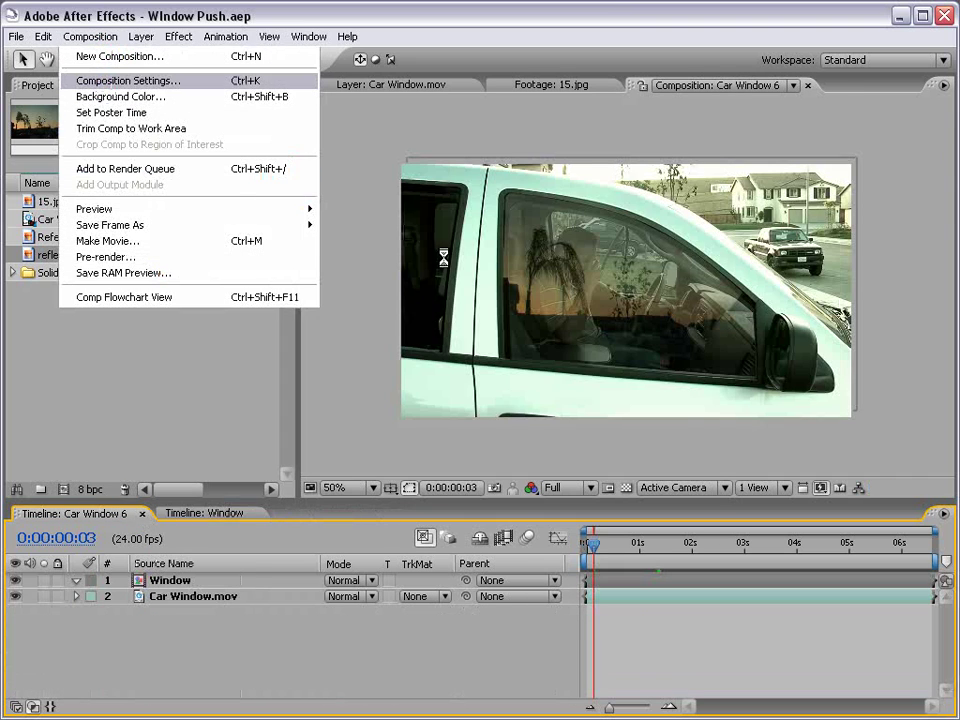
{"action": "left_click", "coordinate": [100, 80]}
{"action": "type", "text": "Composite"}
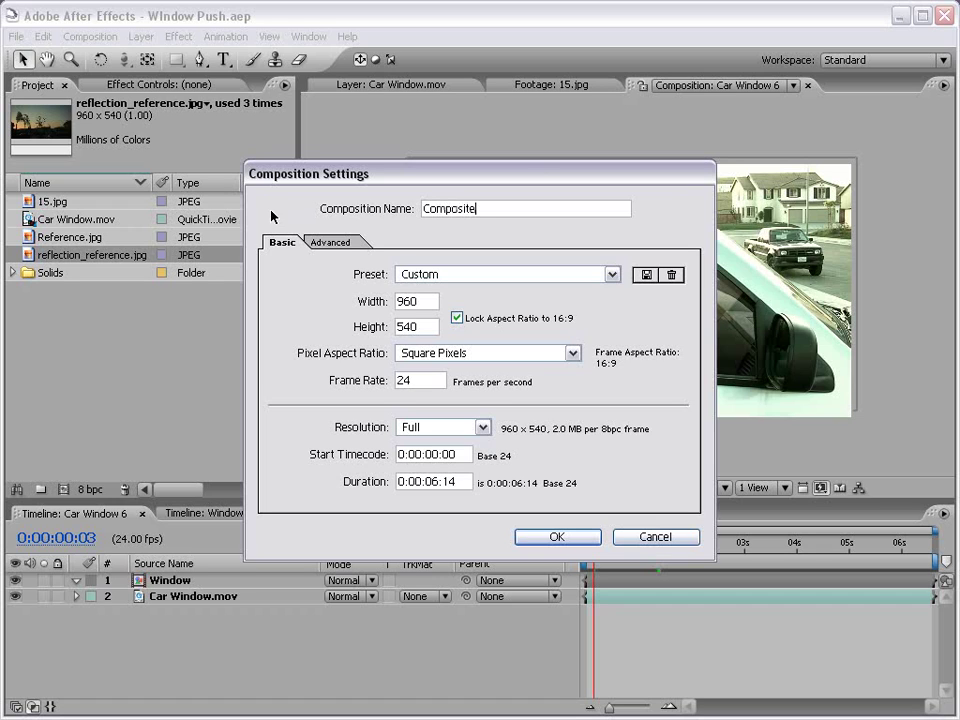
{"action": "left_click", "coordinate": [553, 536]}
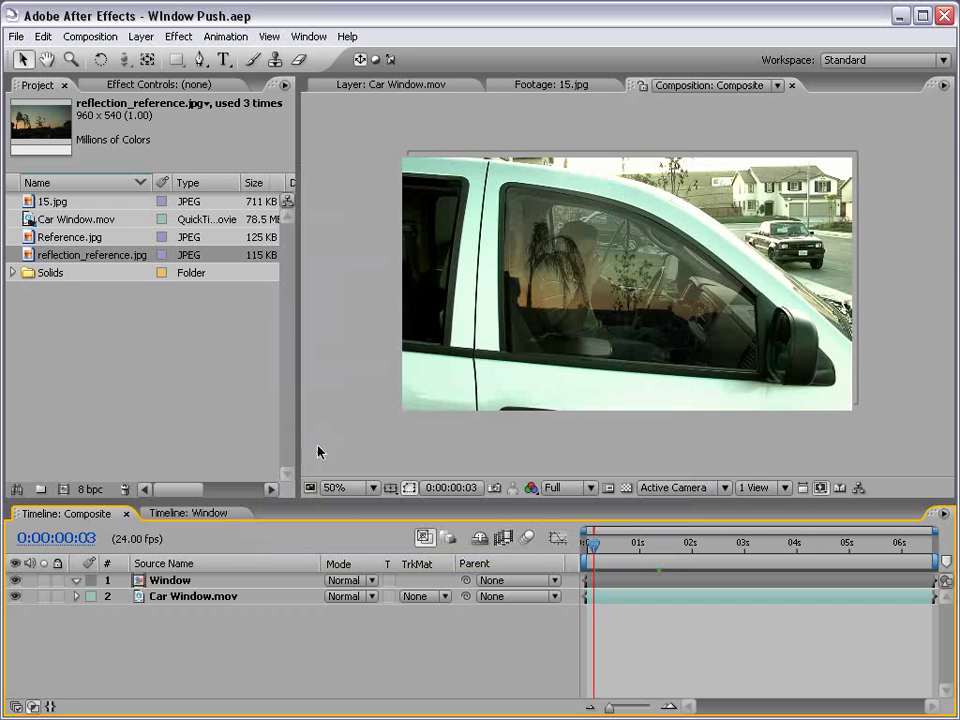
In the Window comp, duplicate the Matte layer to create Matte 2
{"action": "key", "text": "period"}
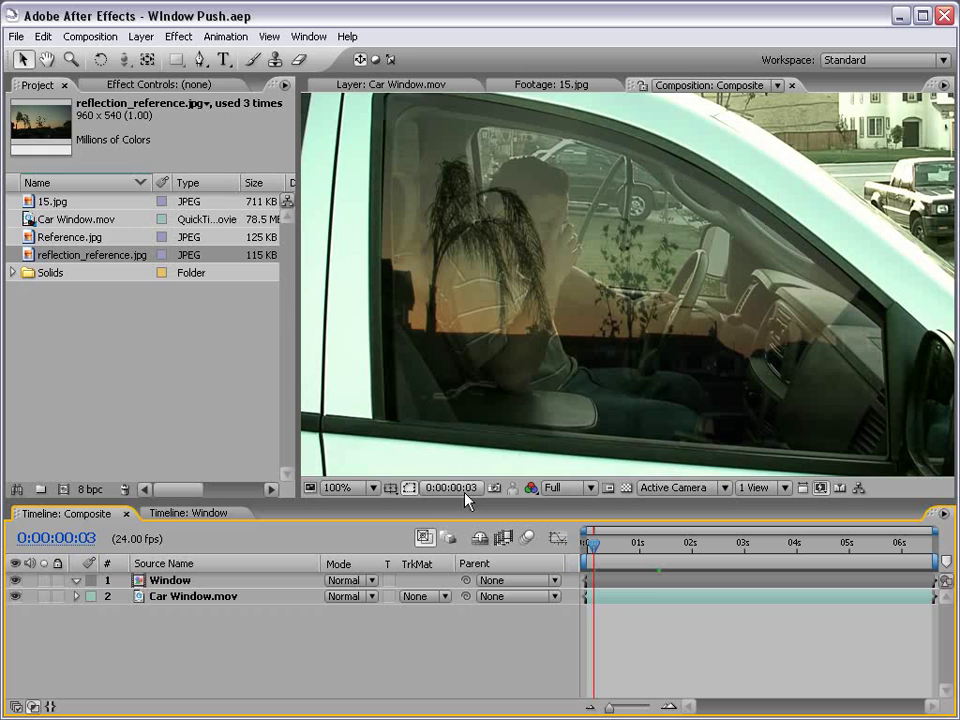
{"action": "left_click", "coordinate": [178, 513]}
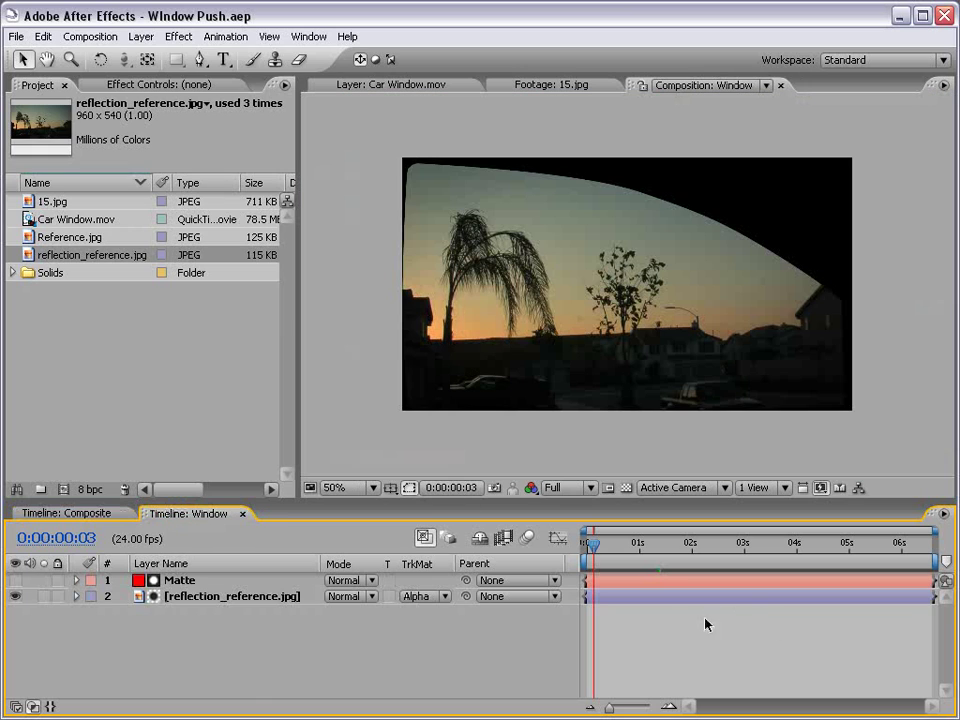
{"action": "left_click", "coordinate": [184, 581]}
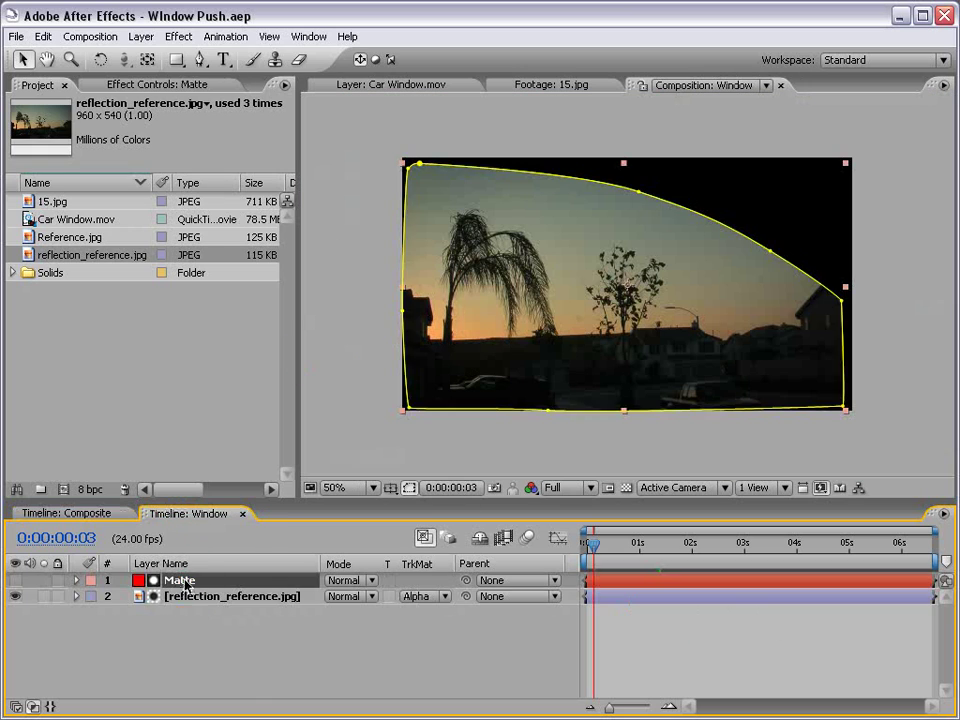
{"action": "key", "text": "ctrl+d"}
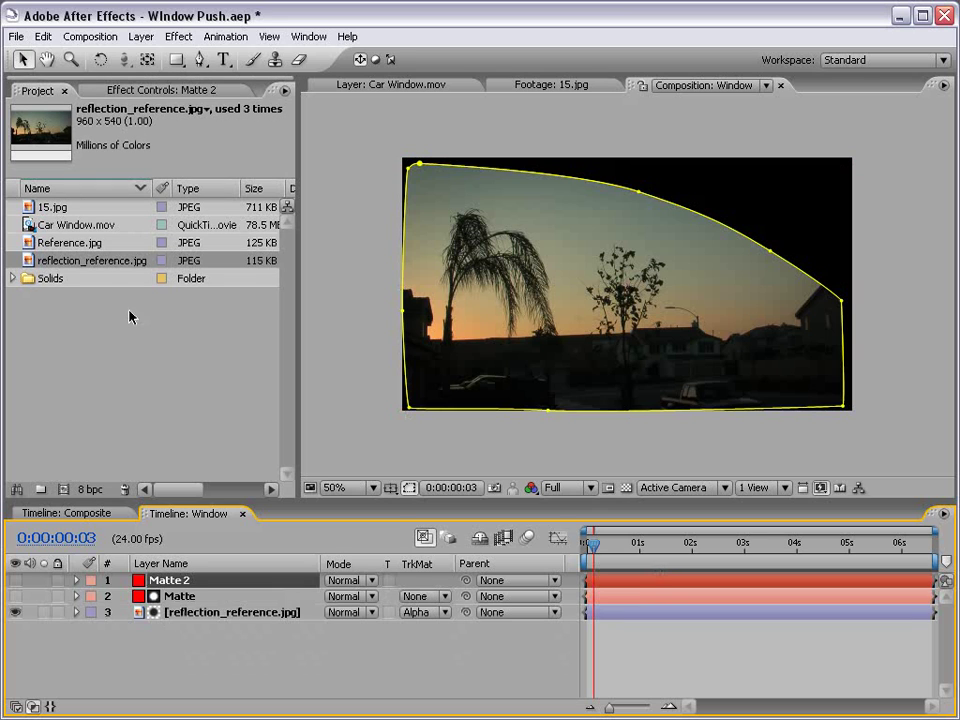
Add the 15.jpg texture to the comp, scaled and positioned to cover the frame
{"action": "left_click_drag", "start_coordinate": [52, 207], "coordinate": [566, 298]}
{"action": "key", "text": "comma"}
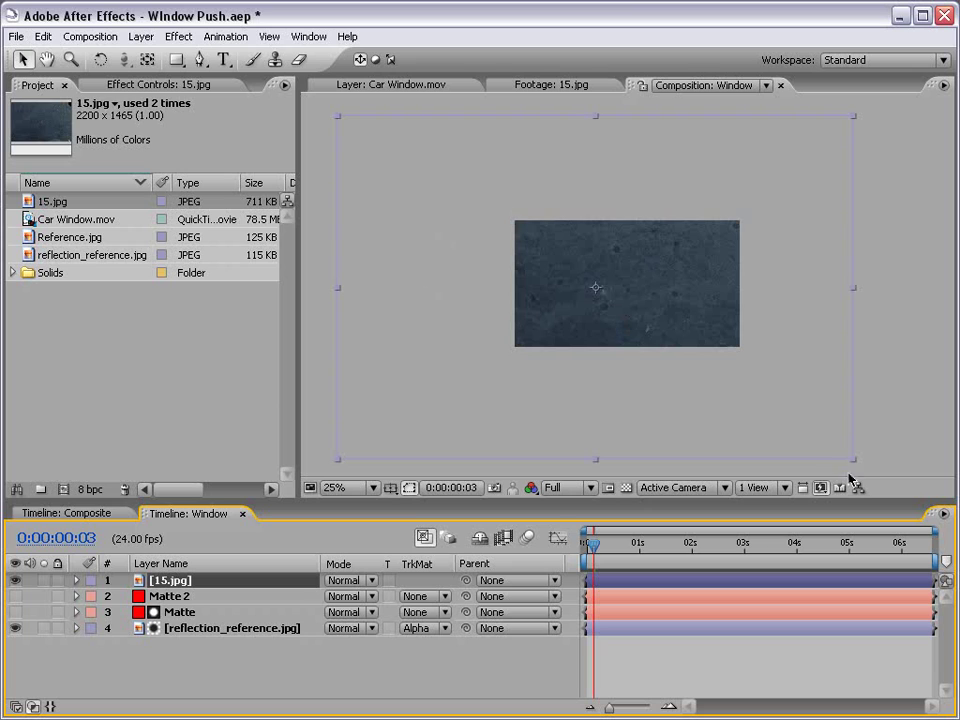
{"action": "left_click_drag", "start_coordinate": [853, 462], "coordinate": [709, 358]}
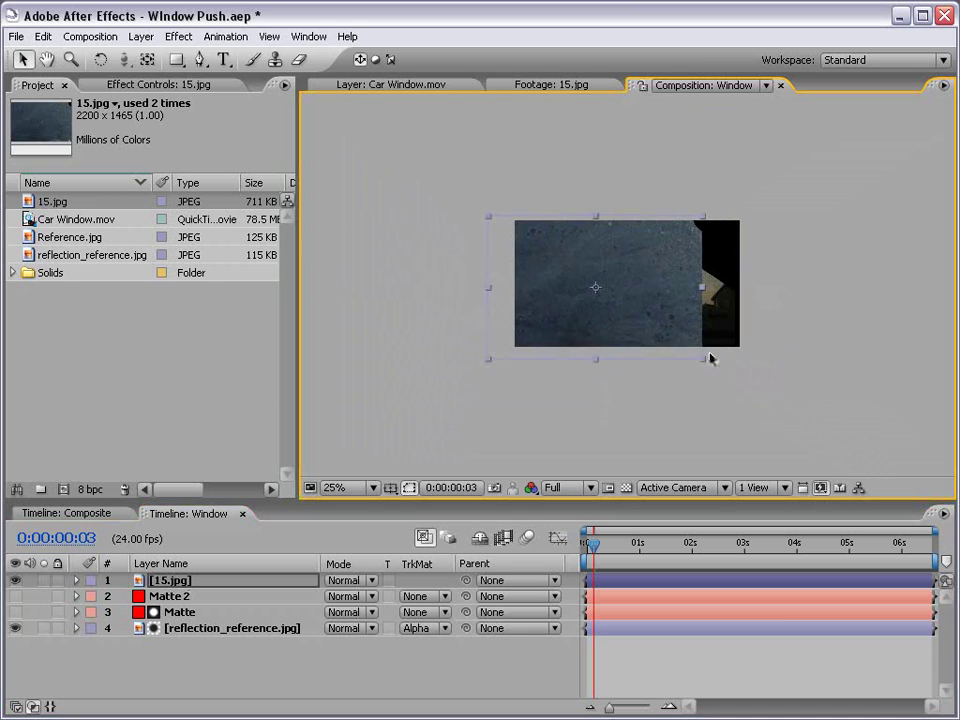
{"action": "key", "text": "period"}
{"action": "left_click_drag", "start_coordinate": [578, 379], "coordinate": [633, 377]}
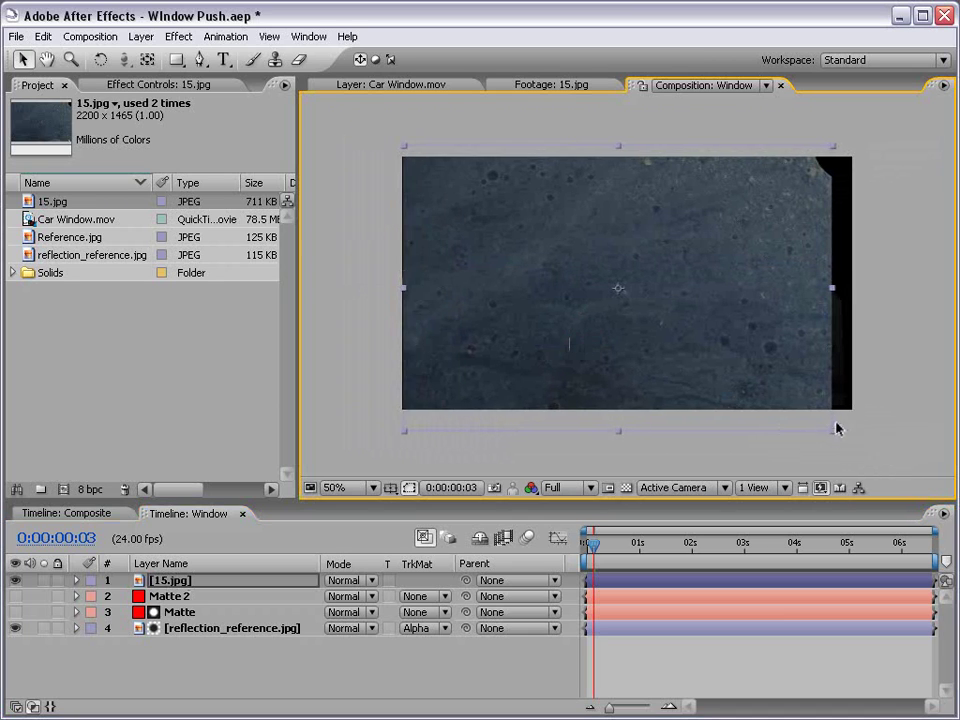
{"action": "left_click_drag", "start_coordinate": [831, 435], "coordinate": [857, 443]}
{"action": "left_click_drag", "start_coordinate": [757, 385], "coordinate": [755, 378]}
Move 15.jpg below Matte 2 and set its track matte to Alpha Matte
{"action": "left_click_drag", "start_coordinate": [170, 586], "coordinate": [168, 601]}
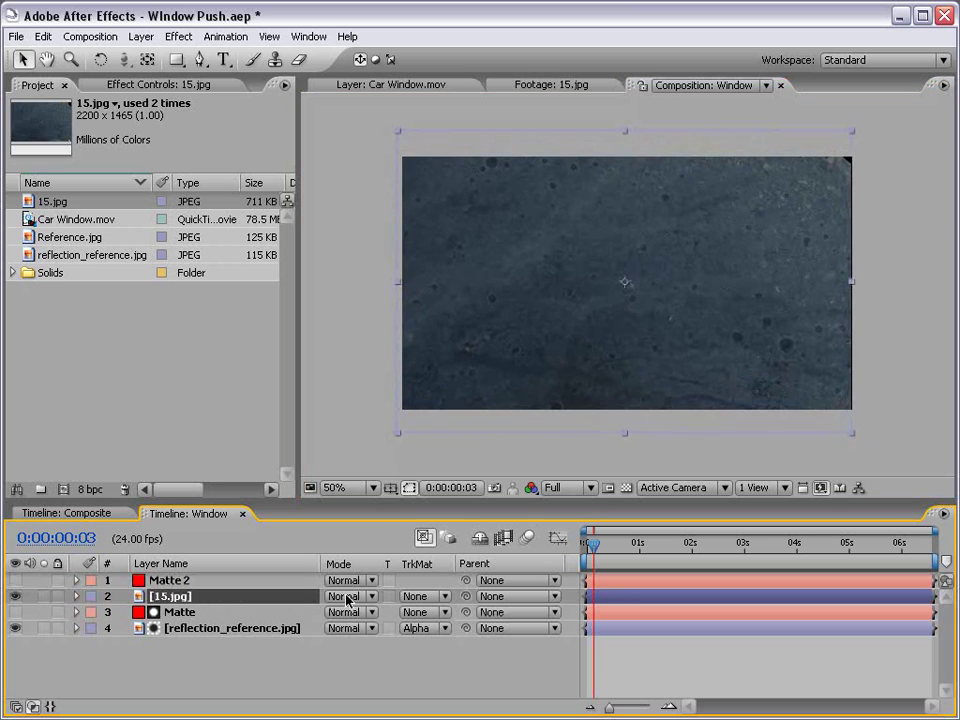
{"action": "left_click", "coordinate": [398, 598]}
{"action": "left_click", "coordinate": [435, 627]}
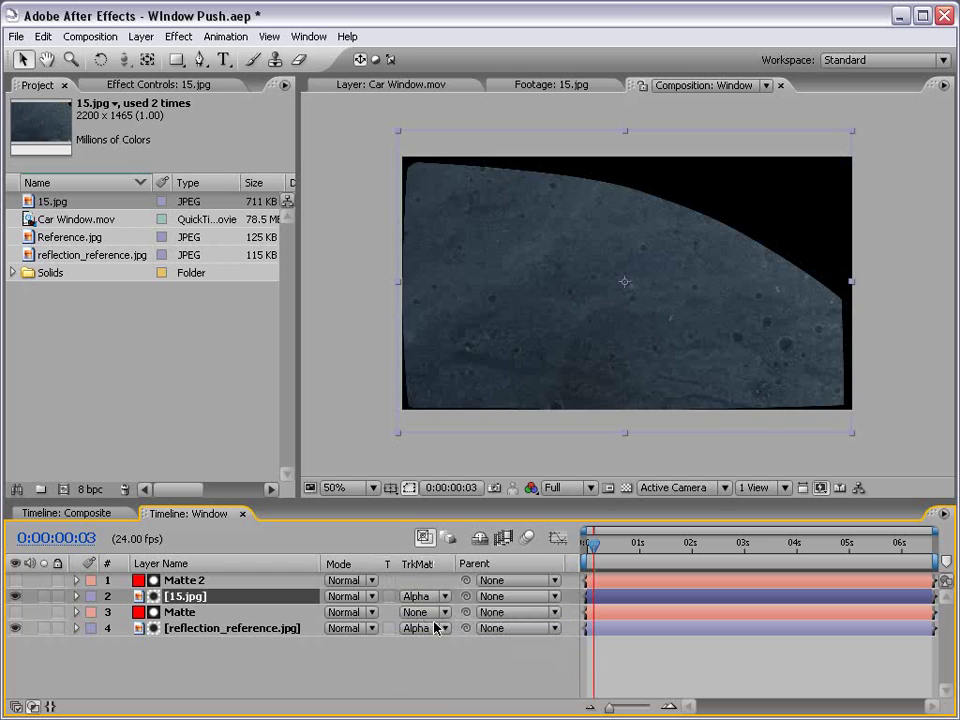
{"action": "left_click", "coordinate": [647, 664]}
{"action": "left_click", "coordinate": [190, 600]}
Lower the 15.jpg texture's opacity to 63%
{"action": "key", "text": "t"}
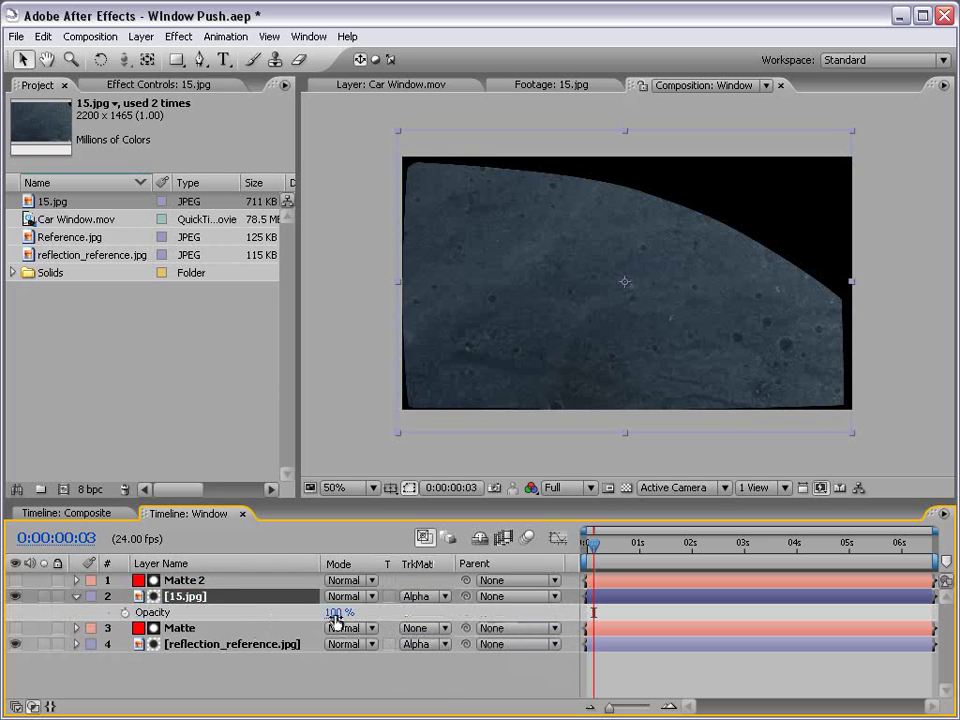
{"action": "left_click_drag", "start_coordinate": [336, 612], "coordinate": [301, 612]}
{"action": "left_click_drag", "start_coordinate": [595, 369], "coordinate": [602, 347]}
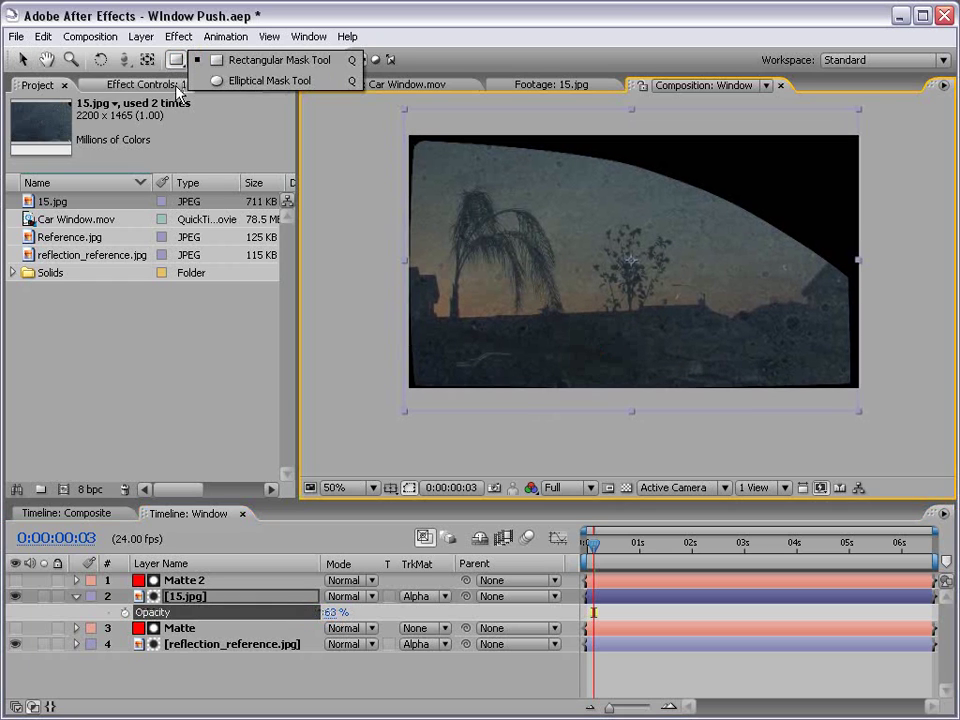
Draw a rectangular mask on the texture with a 174-pixel feather
{"action": "left_click_drag", "start_coordinate": [177, 63], "coordinate": [225, 60]}
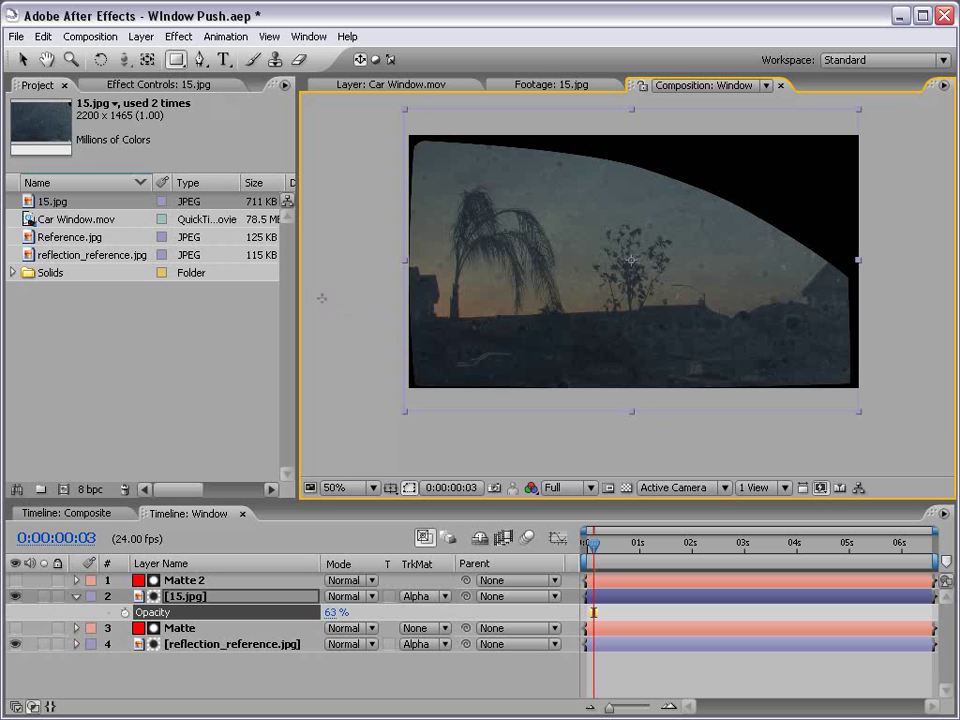
{"action": "left_click_drag", "start_coordinate": [311, 292], "coordinate": [945, 438]}
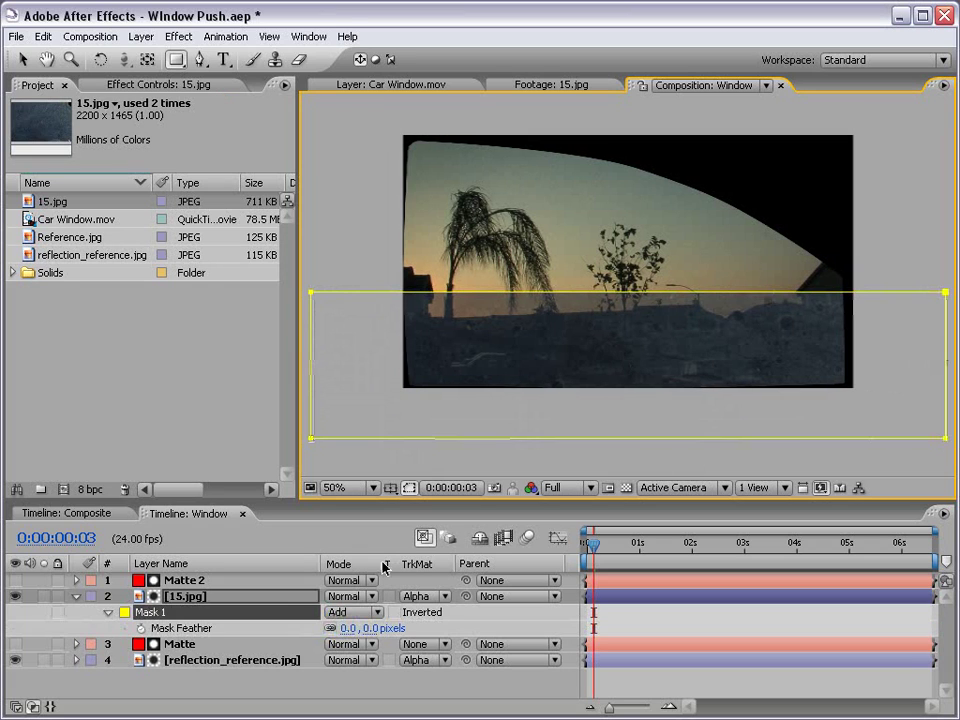
{"action": "left_click_drag", "start_coordinate": [350, 628], "coordinate": [636, 658]}
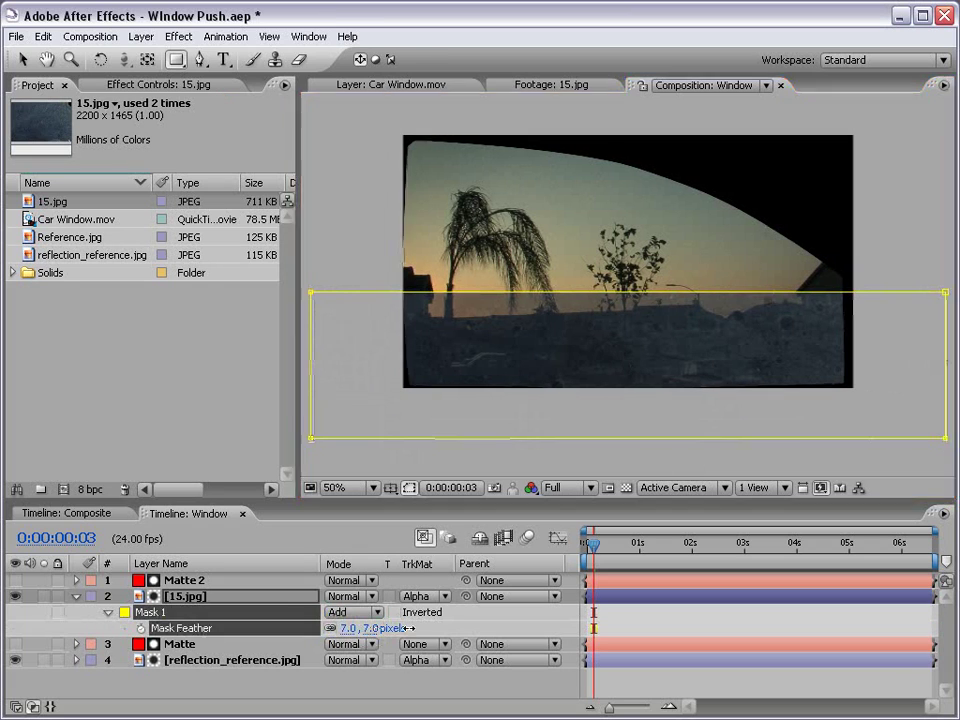
{"action": "key", "text": "v"}
{"action": "left_click", "coordinate": [611, 476]}
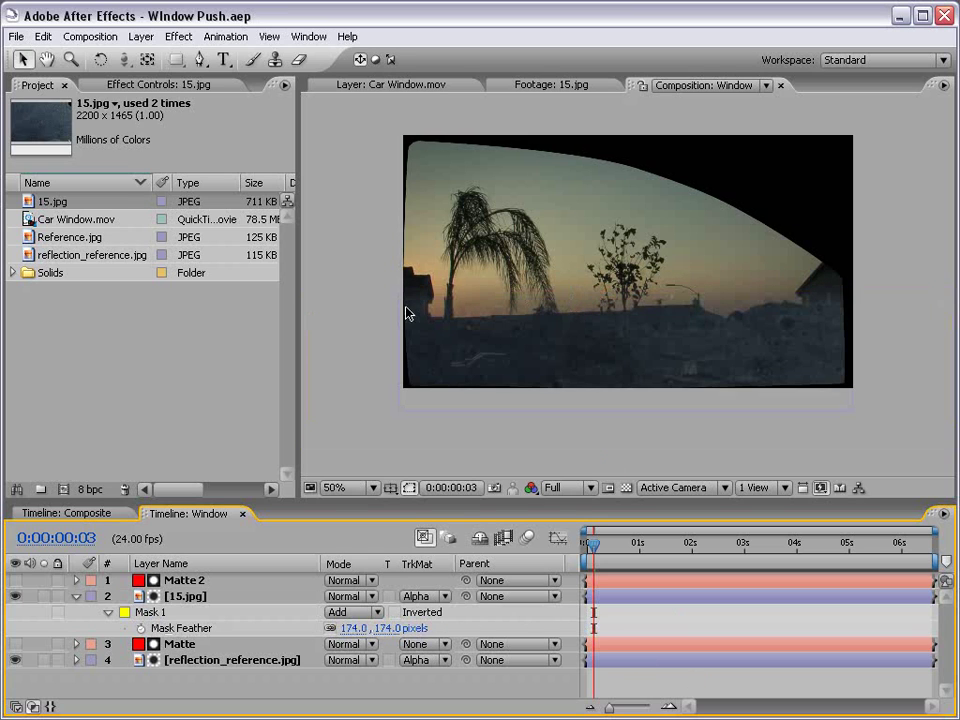
Inspect the textured window maximized, then view the Composite comp full-screen
{"action": "key", "text": "period"}
{"action": "key", "text": "comma"}
{"action": "key", "text": "grave"}
{"action": "key", "text": "period"}
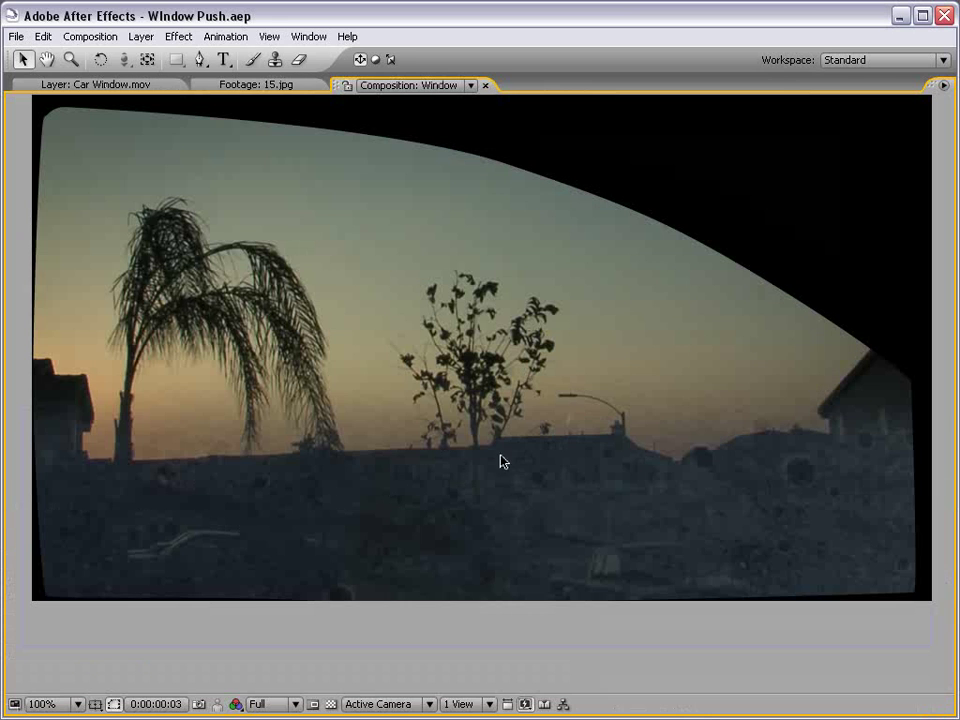
{"action": "key", "text": "comma"}
{"action": "key", "text": "grave"}
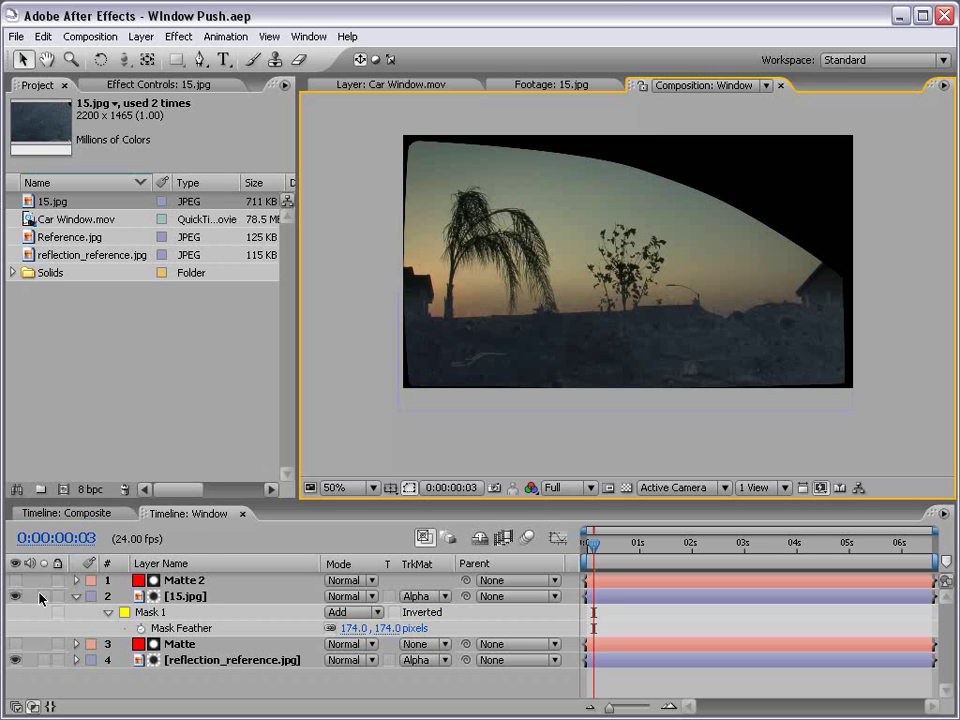
{"action": "left_click", "coordinate": [55, 514]}
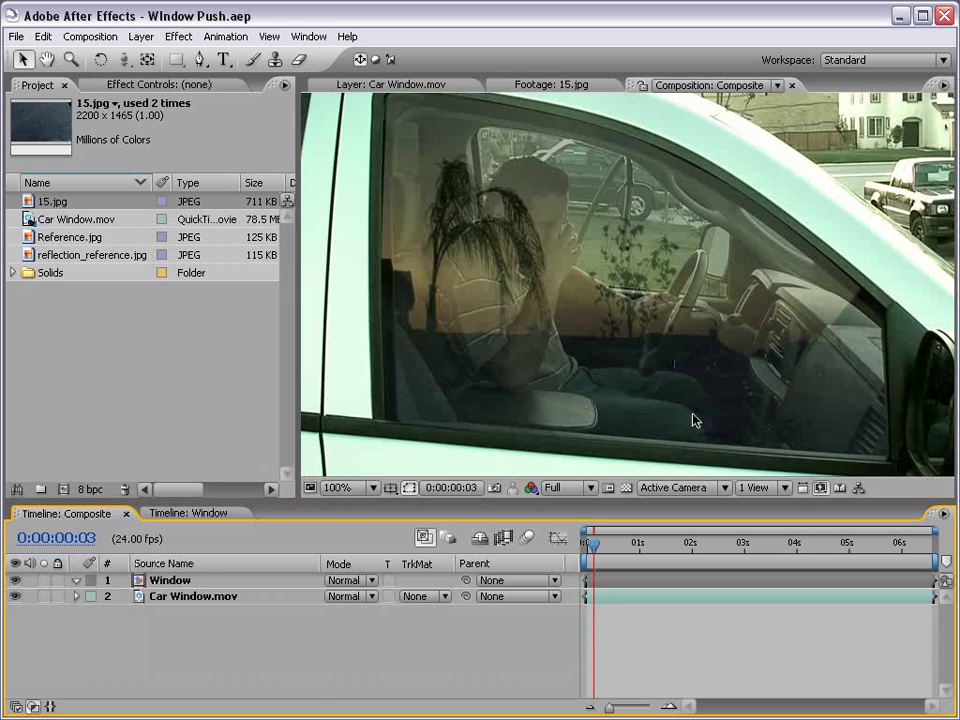
{"action": "key", "text": "grave"}
{"action": "left_click_drag", "start_coordinate": [789, 429], "coordinate": [696, 381]}
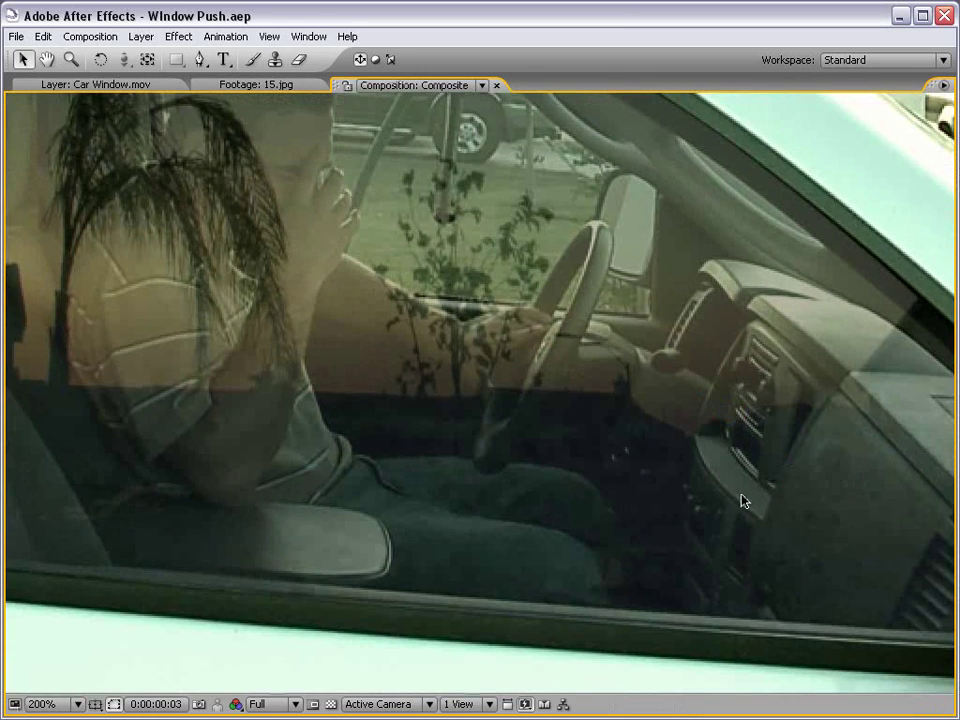
Return to the Window comp, hide the reflection layer, and select 15.jpg
{"action": "key", "text": "grave"}
{"action": "left_click", "coordinate": [182, 513]}
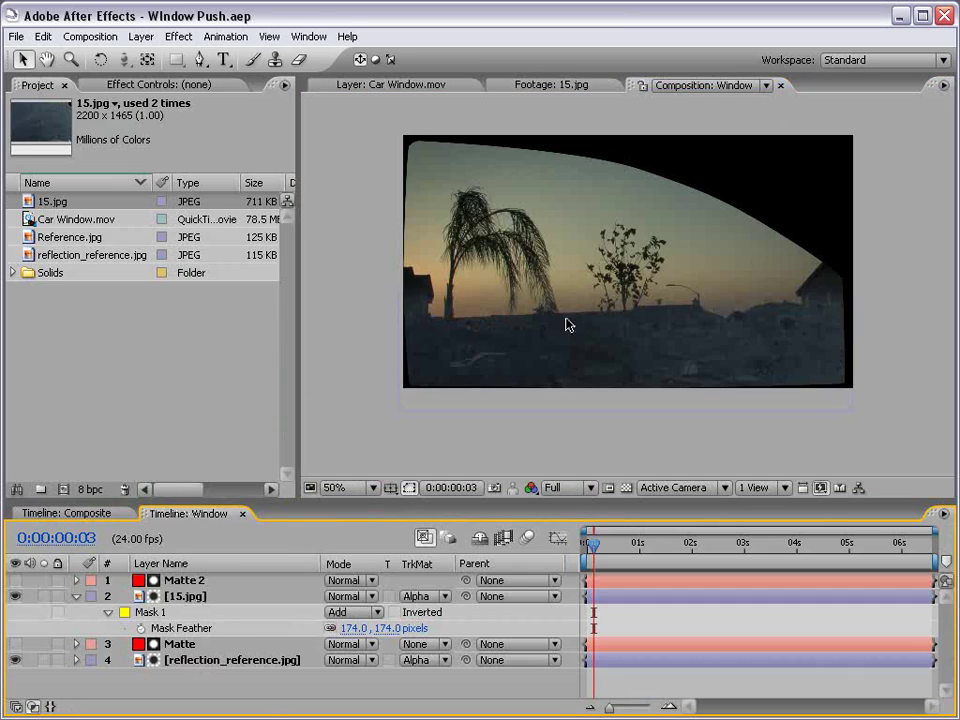
{"action": "left_click_drag", "start_coordinate": [589, 311], "coordinate": [553, 332]}
{"action": "left_click", "coordinate": [16, 659]}
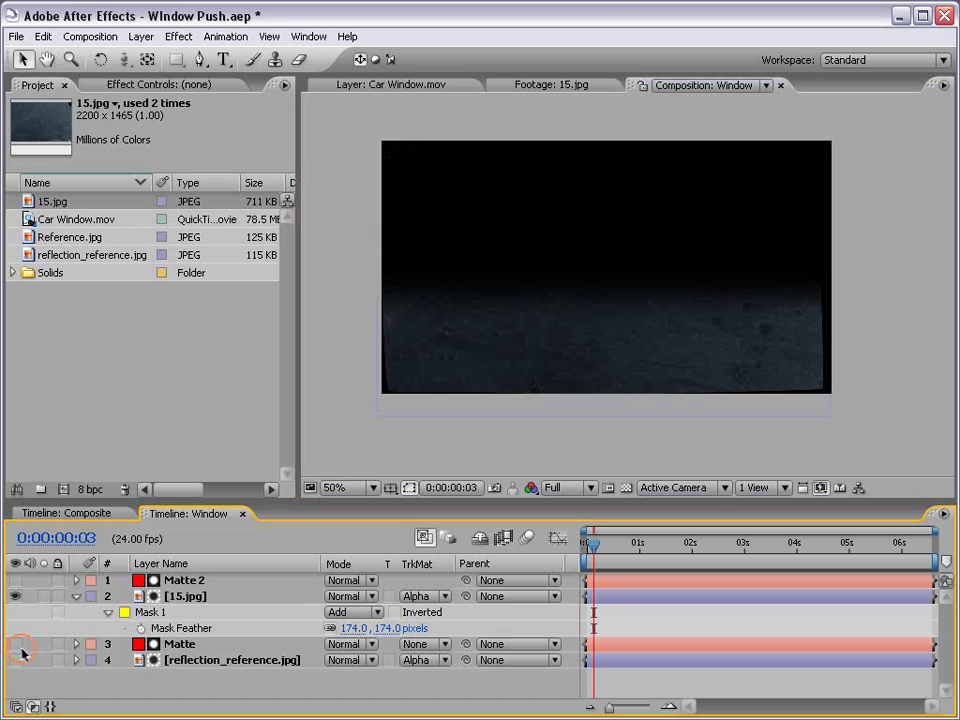
{"action": "key", "text": "v"}
{"action": "left_click", "coordinate": [428, 342]}
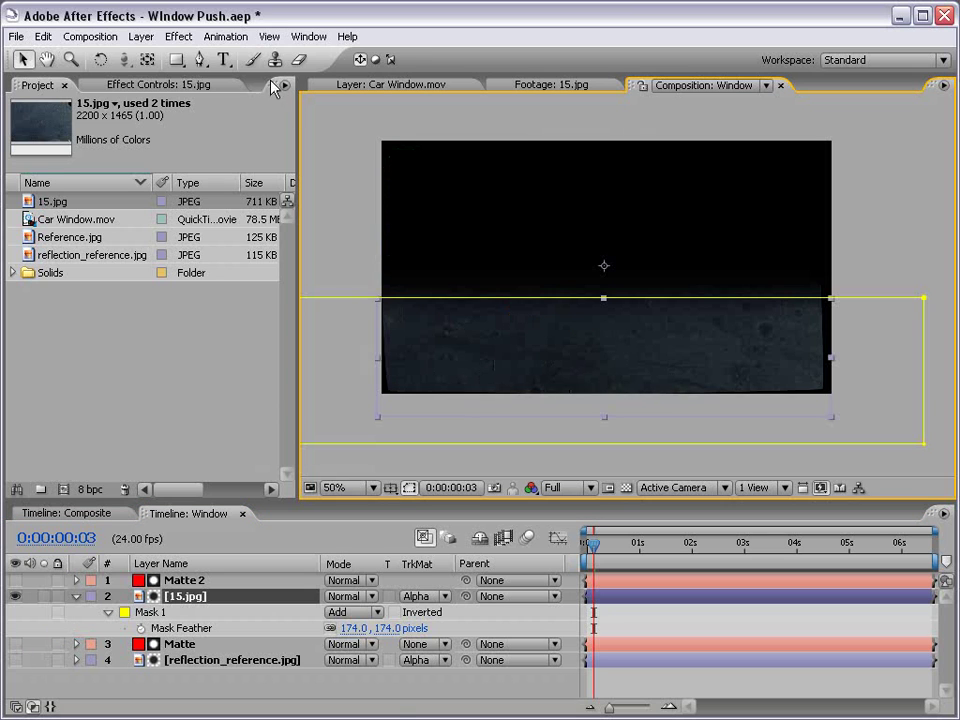
Apply a steep Curves adjustment to boost the 15.jpg texture's contrast
{"action": "left_click", "coordinate": [180, 36]}
{"action": "mouse_move", "coordinate": [215, 224]}
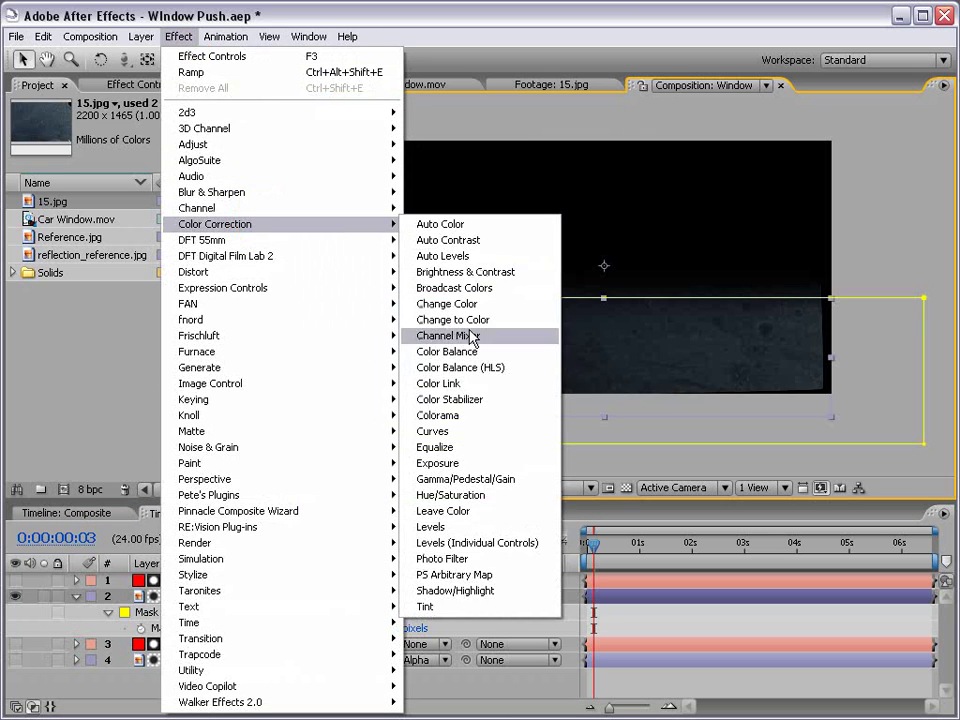
{"action": "left_click", "coordinate": [461, 432]}
{"action": "left_click_drag", "start_coordinate": [150, 246], "coordinate": [125, 205]}
{"action": "left_click", "coordinate": [91, 289]}
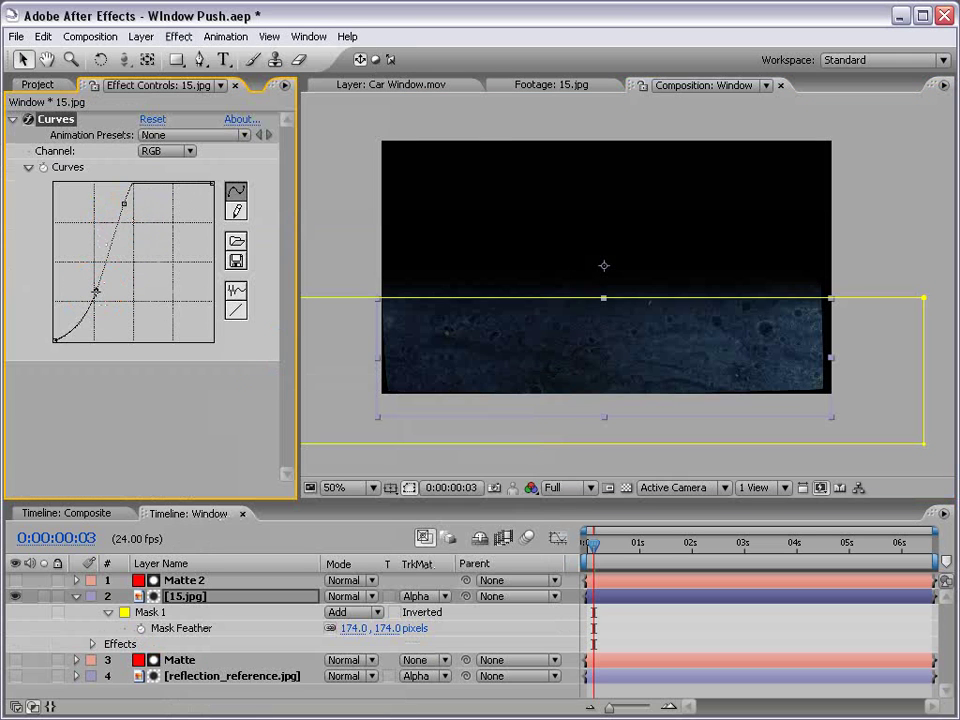
{"action": "left_click_drag", "start_coordinate": [91, 289], "coordinate": [95, 289]}
Check the curved texture result in the Composite comp full-screen
{"action": "left_click", "coordinate": [68, 513]}
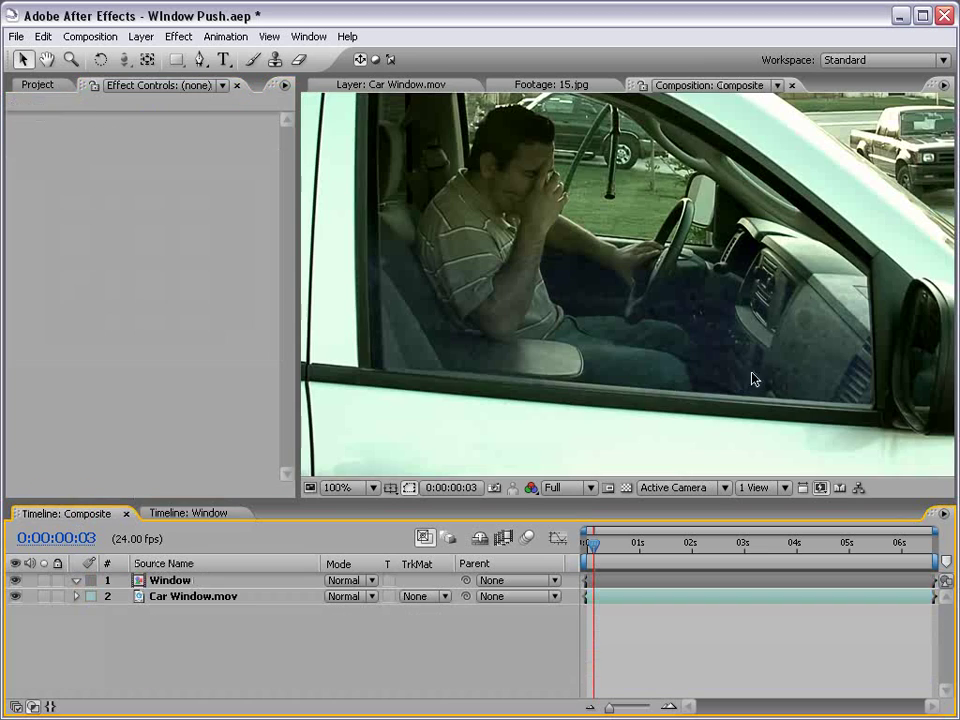
{"action": "scroll", "coordinate": [626, 358], "scroll_direction": "down", "scroll_amount": 1}
{"action": "scroll", "coordinate": [602, 356], "scroll_direction": "up", "scroll_amount": 1}
{"action": "key", "text": "grave"}
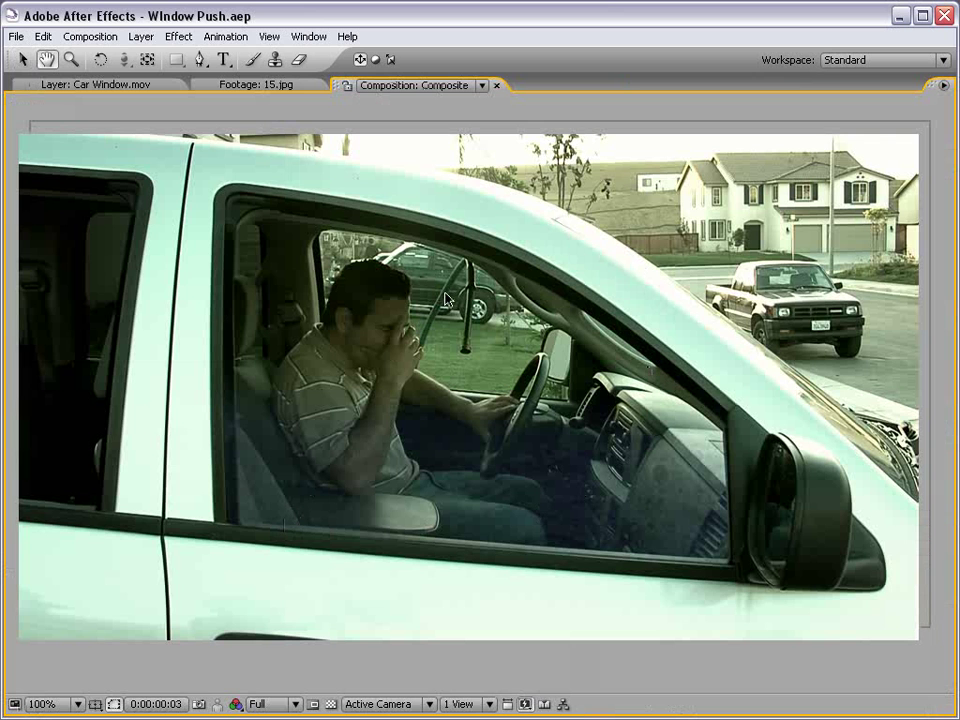
{"action": "key", "text": "grave"}
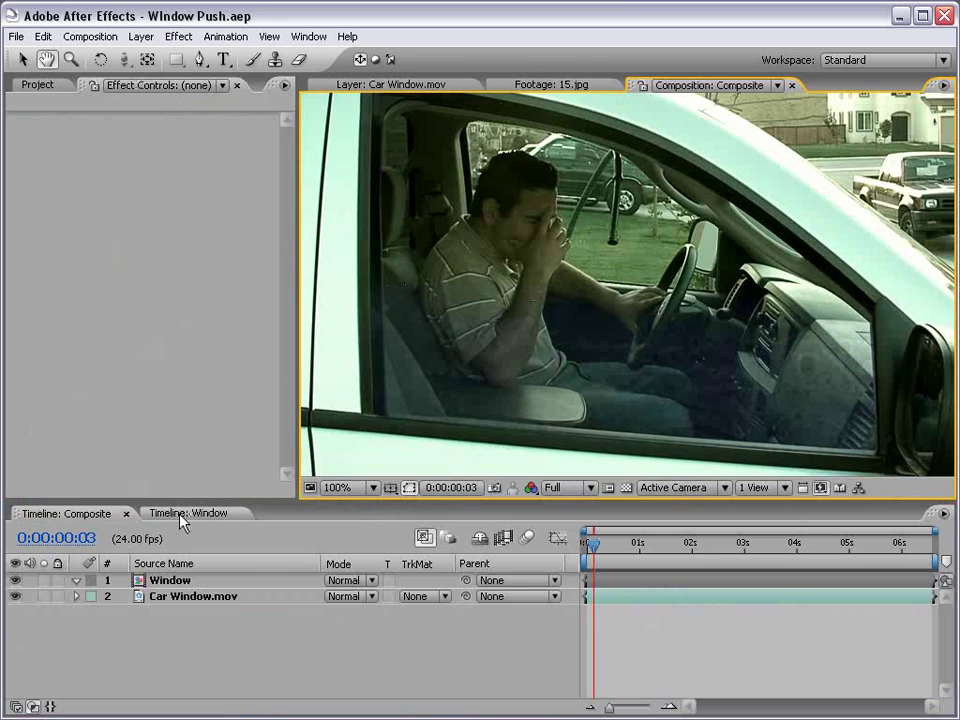
Back in the Window comp, collapse the Curves effect and 15.jpg mask properties
{"action": "left_click", "coordinate": [189, 513]}
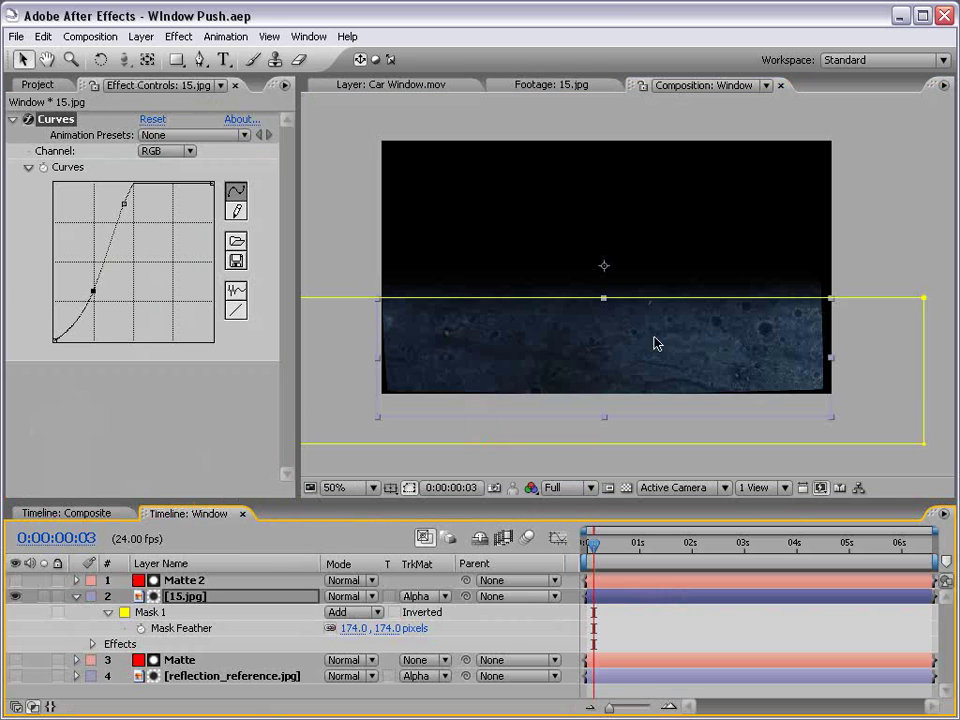
{"action": "left_click", "coordinate": [12, 120]}
{"action": "left_click", "coordinate": [400, 463]}
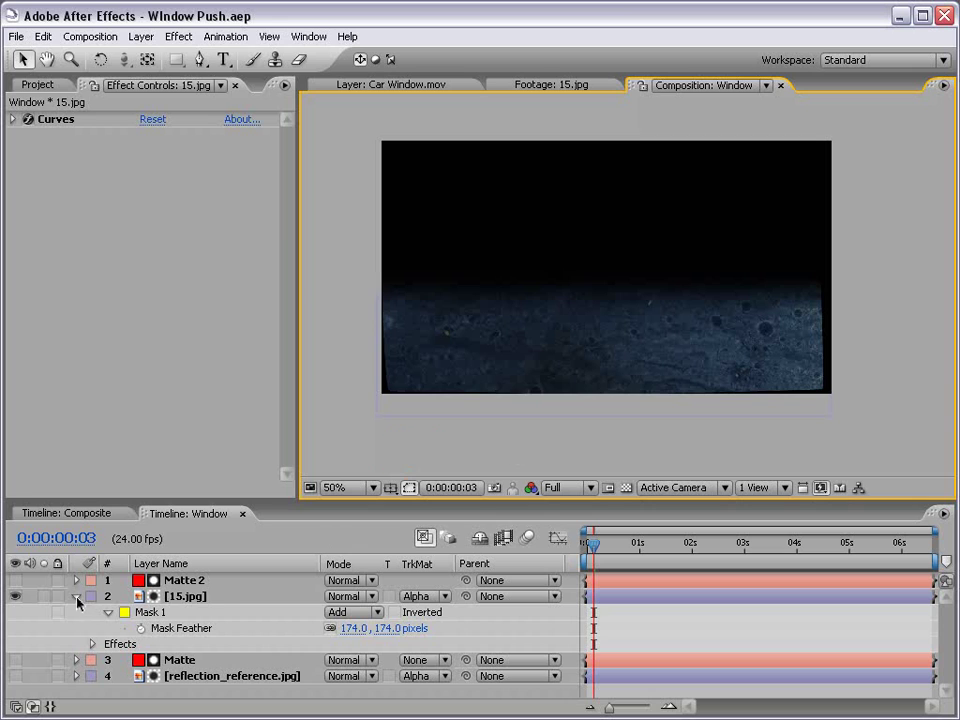
{"action": "left_click", "coordinate": [76, 597]}
Create a new solid layer, Red Solid 5, in the Window comp
{"action": "left_click", "coordinate": [38, 84]}
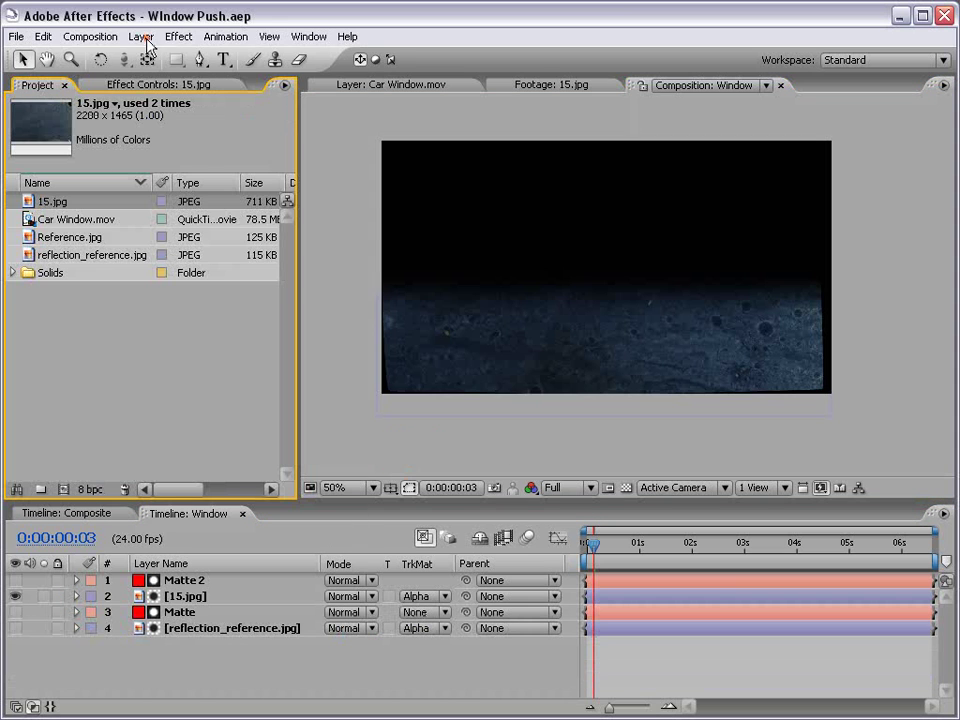
{"action": "left_click", "coordinate": [141, 37]}
{"action": "left_click", "coordinate": [406, 449]}
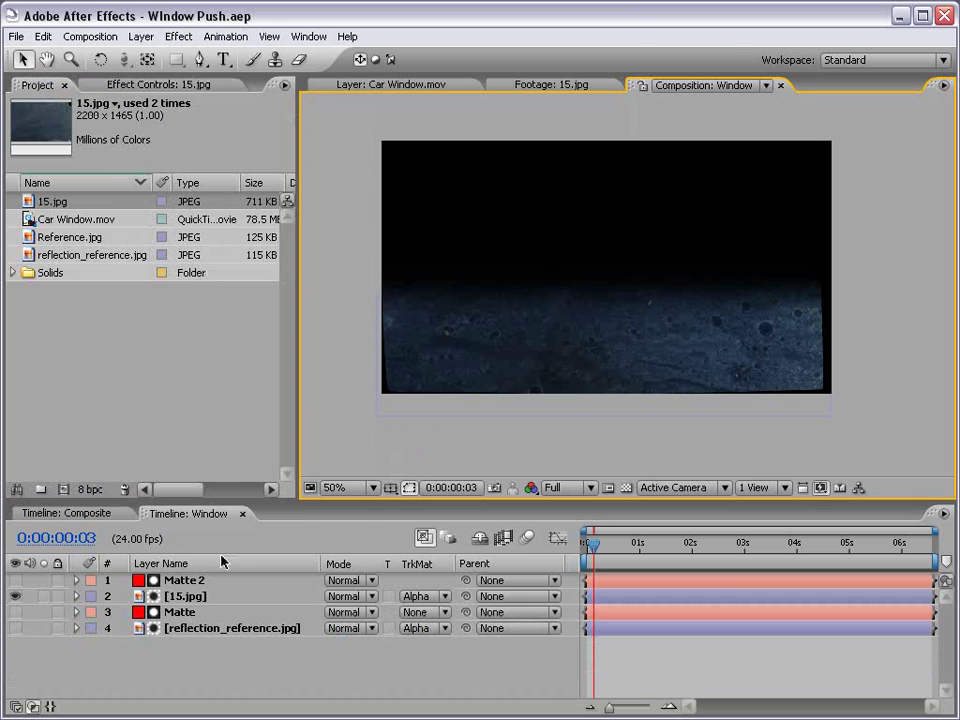
{"action": "left_click", "coordinate": [141, 37]}
{"action": "mouse_move", "coordinate": [152, 56]}
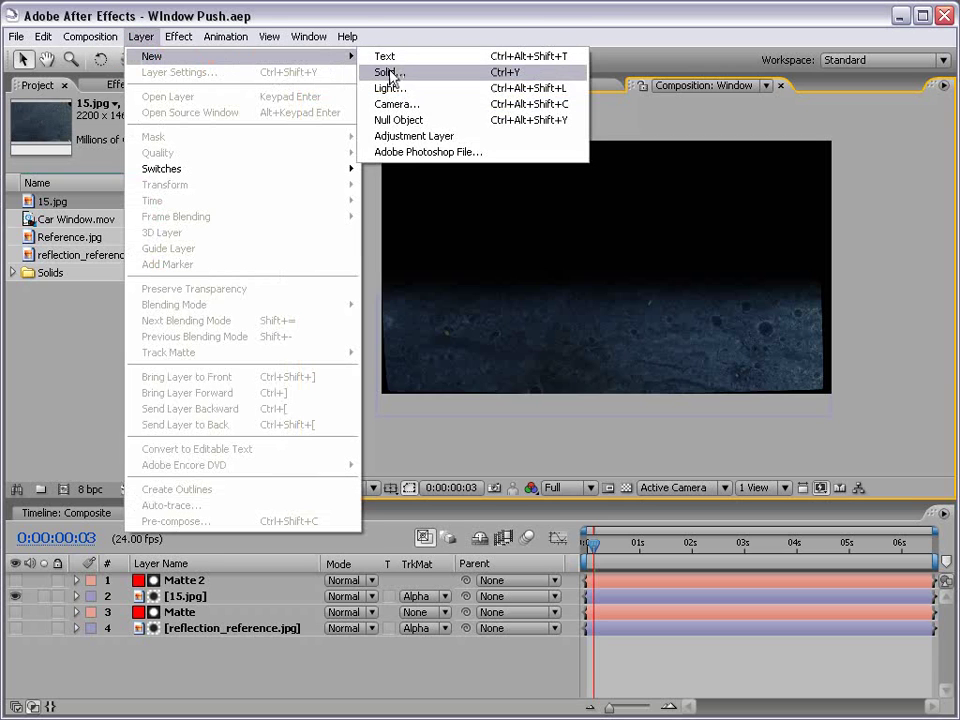
{"action": "left_click", "coordinate": [389, 74]}
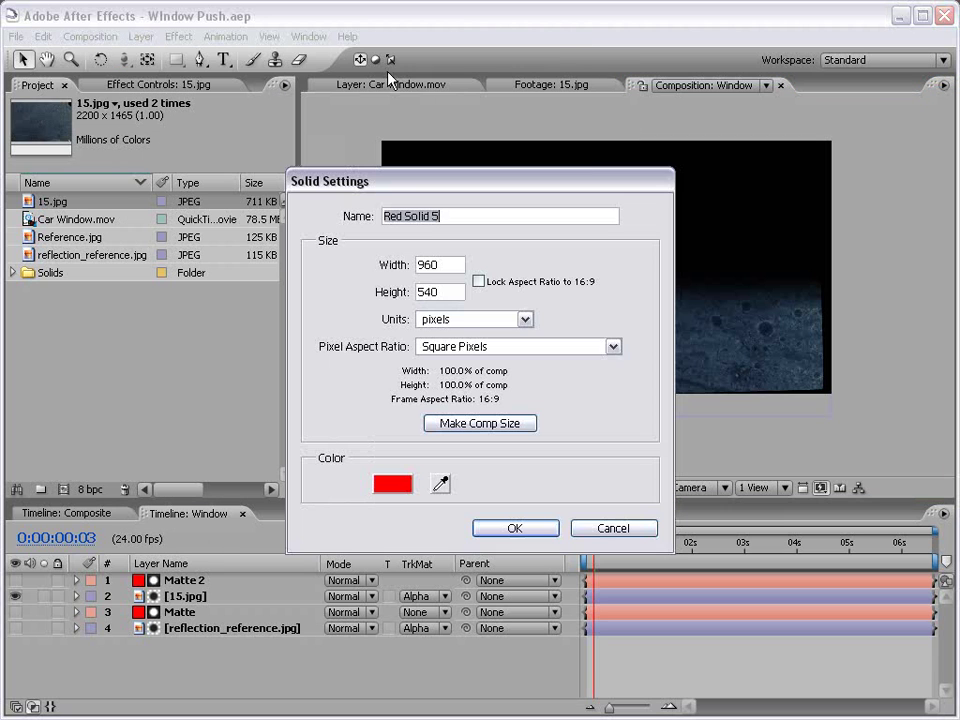
{"action": "left_click", "coordinate": [518, 529]}
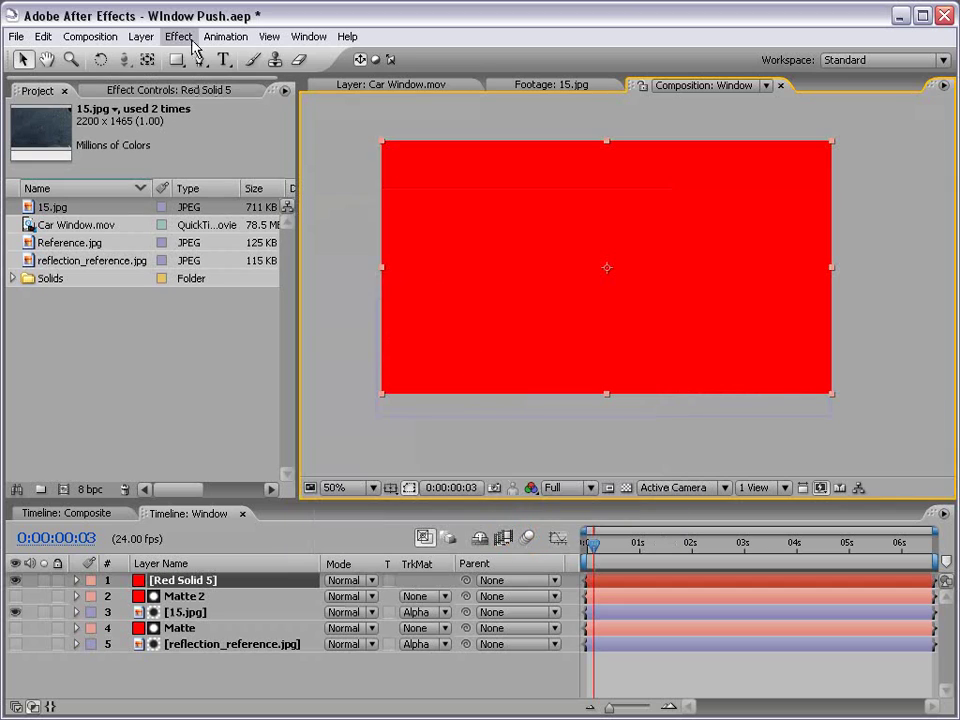
Apply a black-to-white Ramp to the solid and open Reference.jpg for comparison
{"action": "left_click", "coordinate": [180, 37]}
{"action": "mouse_move", "coordinate": [200, 367]}
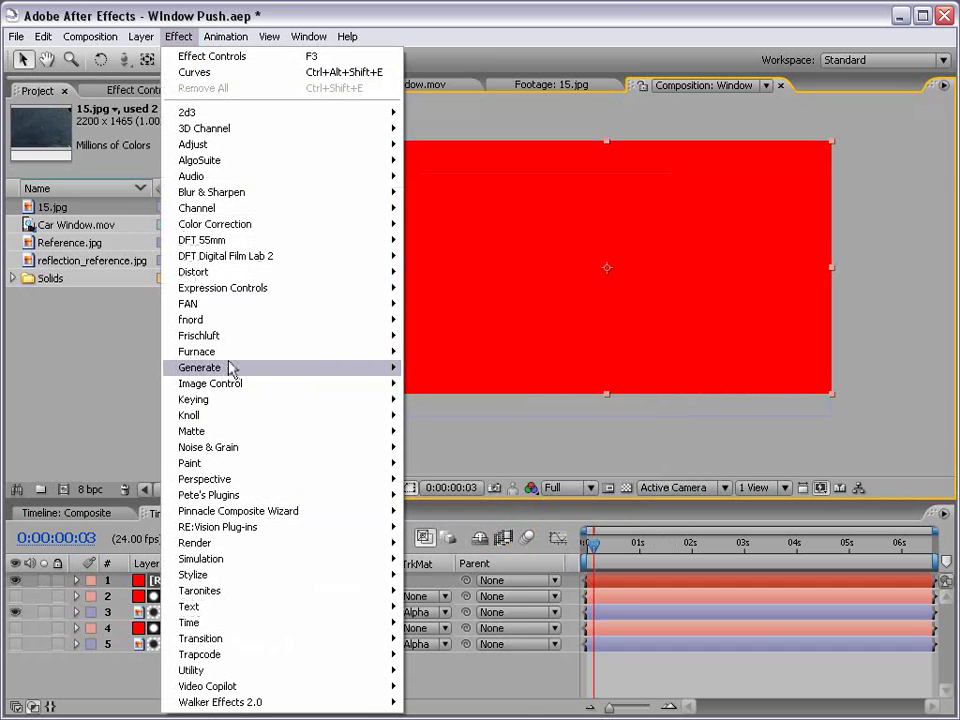
{"action": "left_click", "coordinate": [490, 638]}
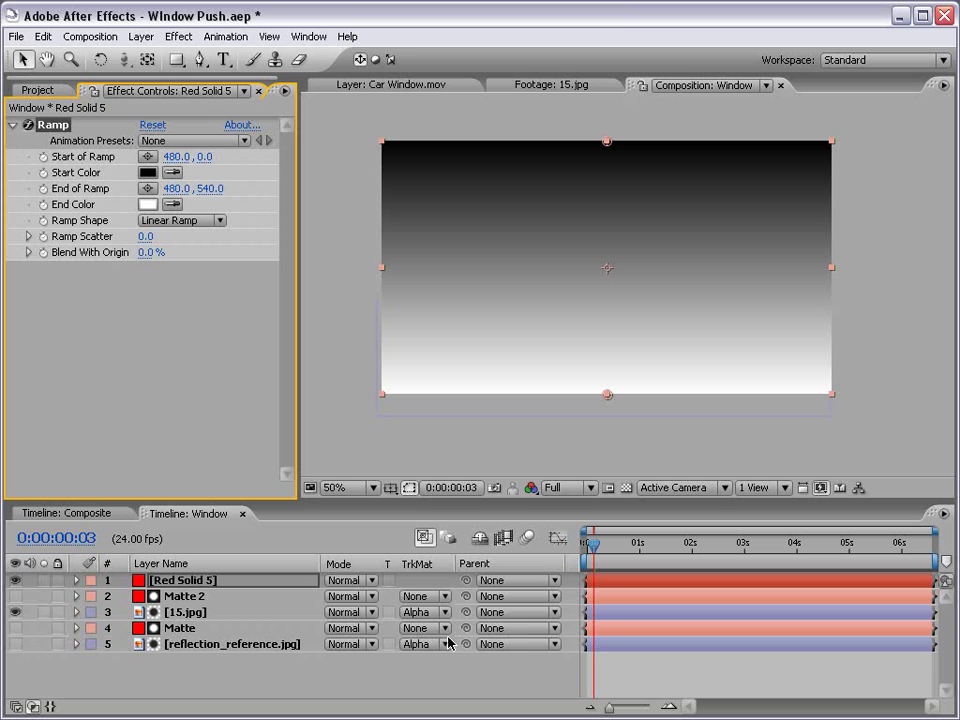
{"action": "left_click", "coordinate": [33, 91]}
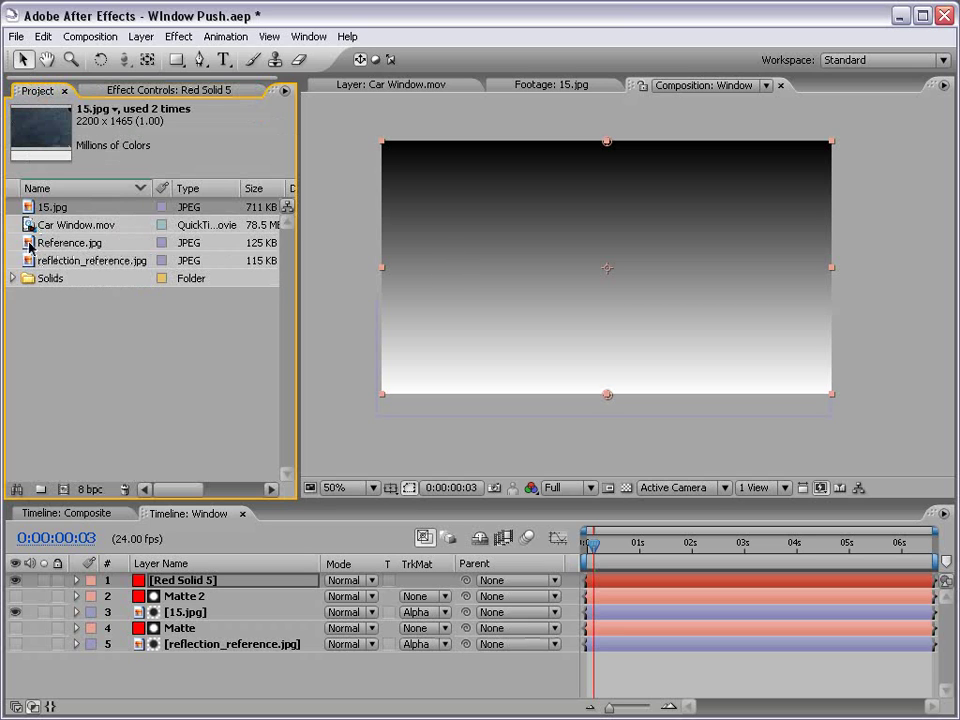
{"action": "double_click", "coordinate": [29, 245]}
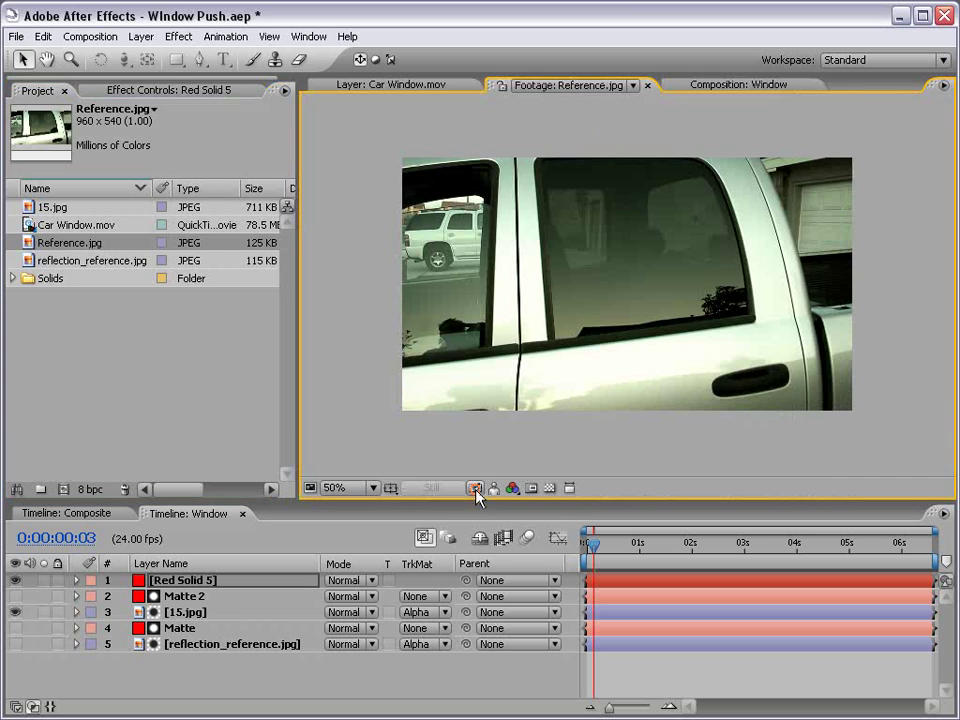
Snapshot the reference, then set the Ramp Start Color to dark green
{"action": "left_click", "coordinate": [729, 85]}
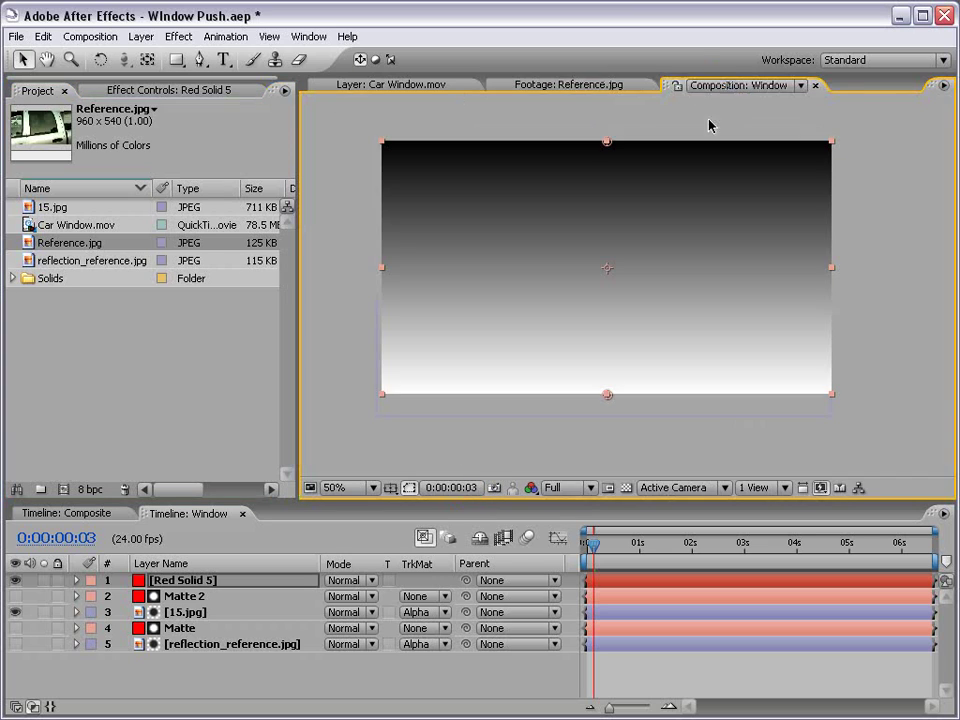
{"action": "key", "text": "F5"}
{"action": "key", "text": "F5"}
{"action": "key", "text": "F5"}
{"action": "key", "text": "F5"}
{"action": "left_click", "coordinate": [152, 91]}
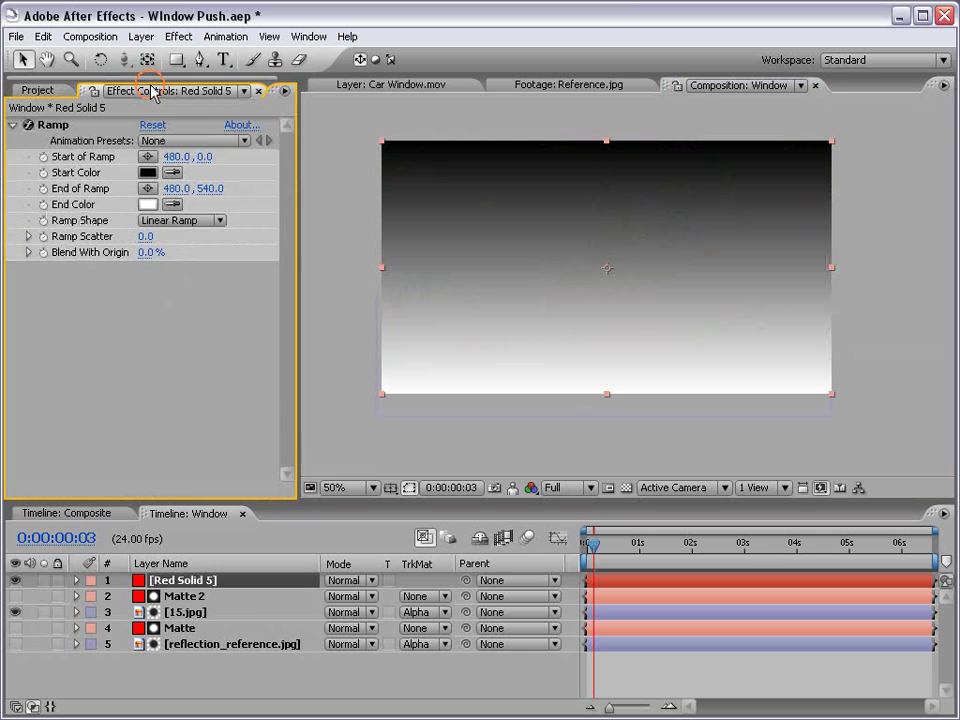
{"action": "left_click", "coordinate": [148, 172]}
{"action": "left_click", "coordinate": [398, 489]}
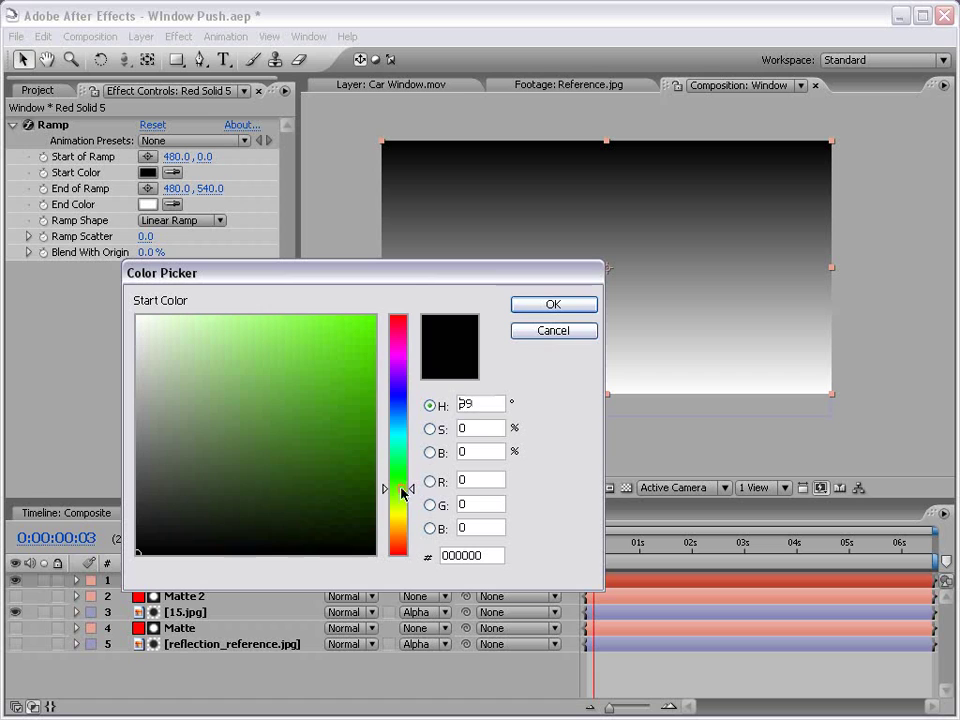
{"action": "left_click_drag", "start_coordinate": [283, 538], "coordinate": [204, 520]}
{"action": "left_click", "coordinate": [553, 304]}
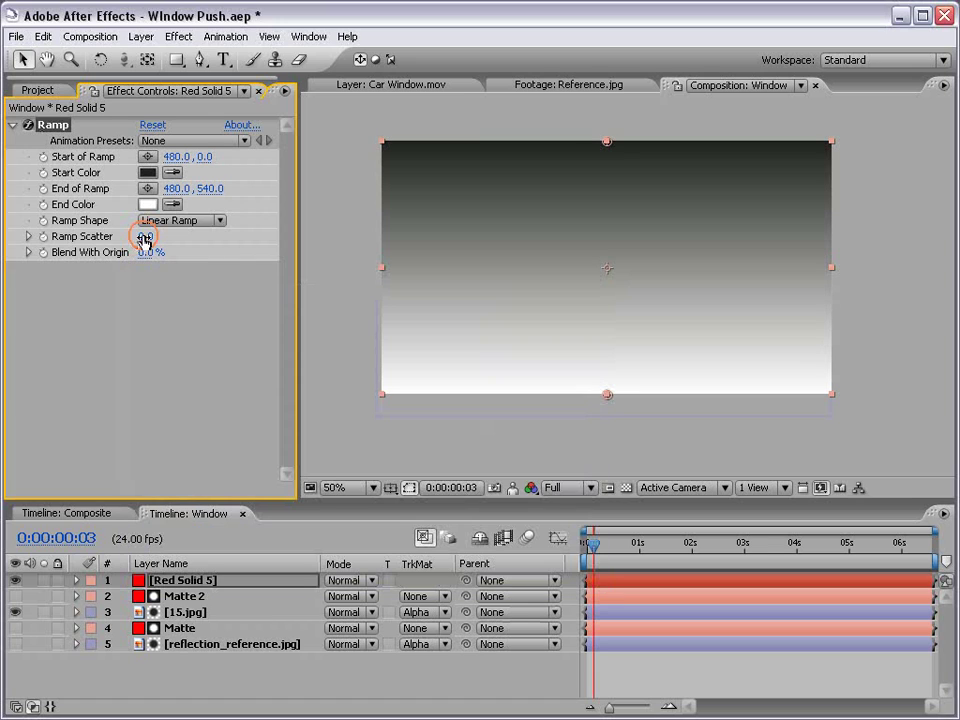
Set the Ramp End Color to a pale sage green
{"action": "left_click", "coordinate": [148, 204]}
{"action": "left_click_drag", "start_coordinate": [398, 506], "coordinate": [398, 497]}
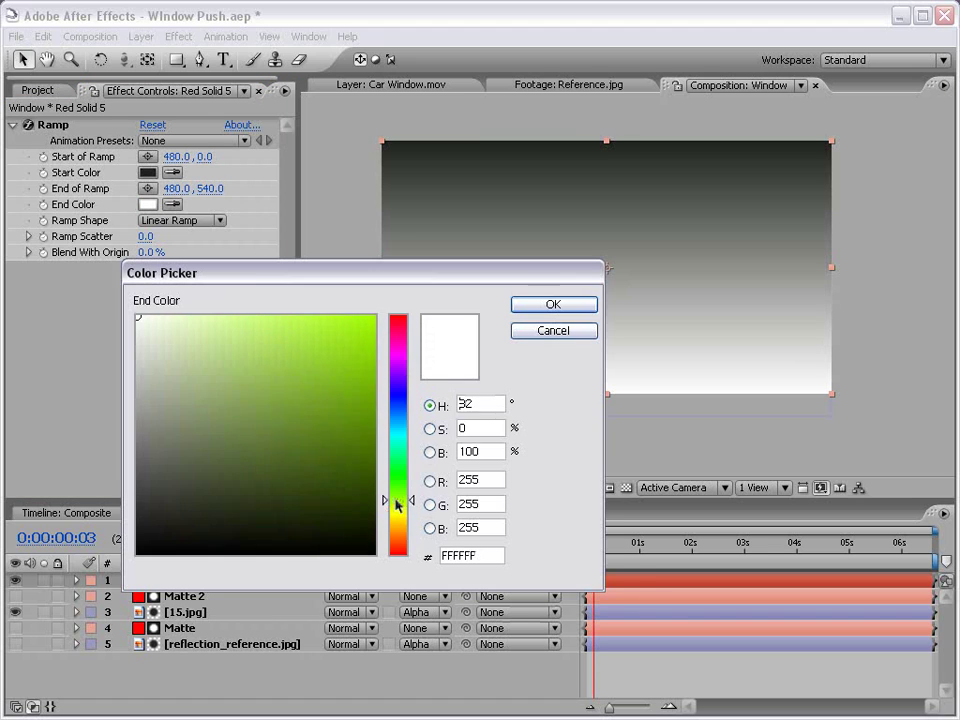
{"action": "left_click_drag", "start_coordinate": [199, 375], "coordinate": [180, 384]}
{"action": "left_click", "coordinate": [575, 304]}
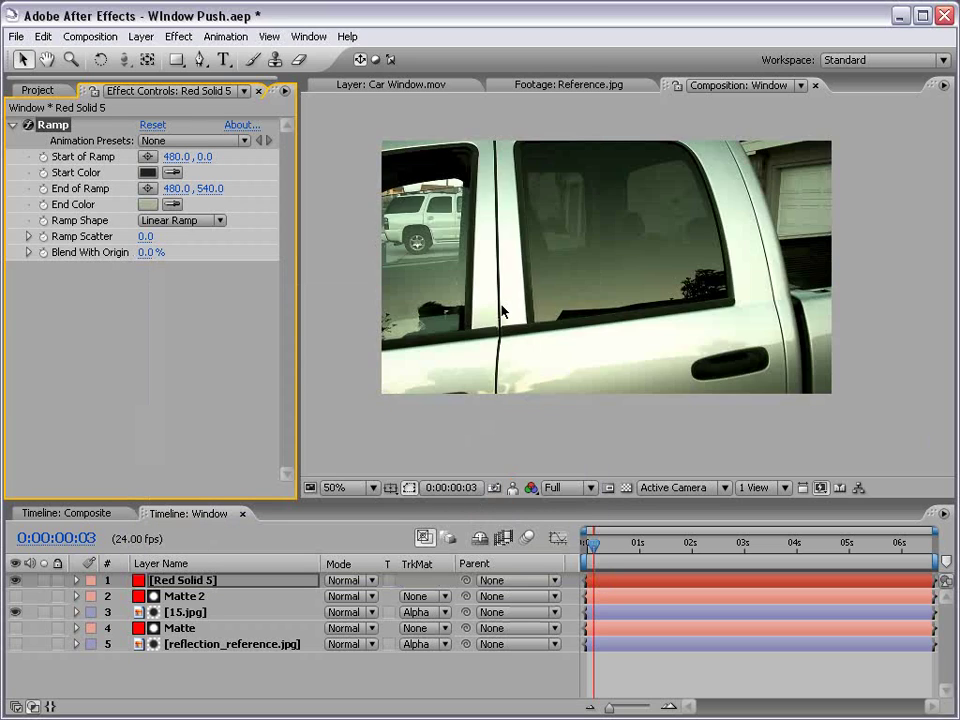
Duplicate Matte 2 into Matte 3 and move it to the top of the stack
{"action": "left_click", "coordinate": [200, 660]}
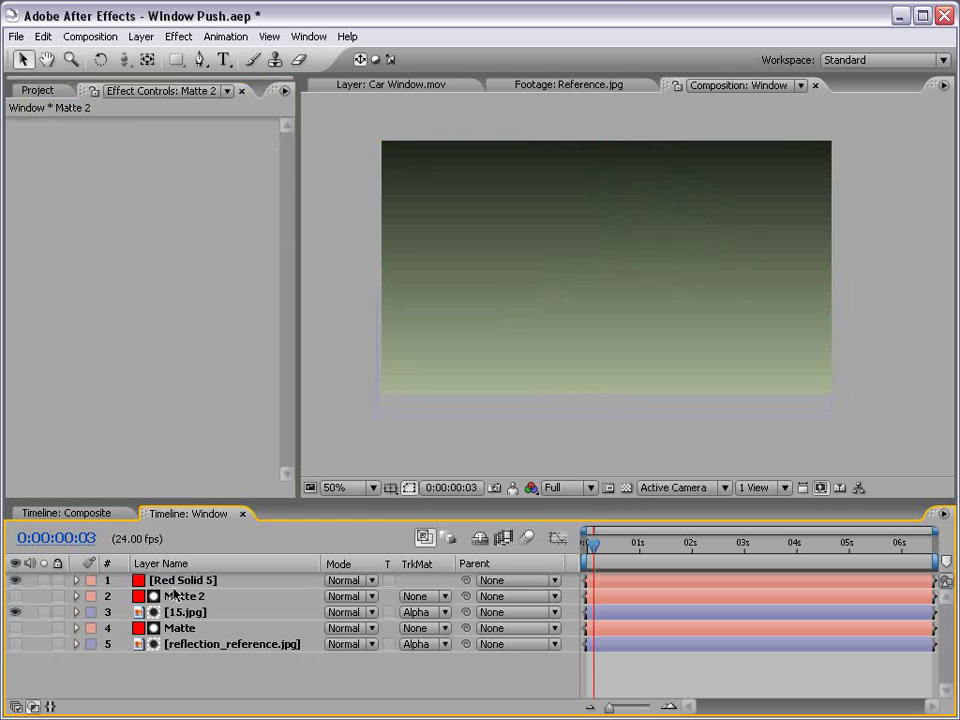
{"action": "left_click", "coordinate": [184, 596]}
{"action": "left_click", "coordinate": [43, 36]}
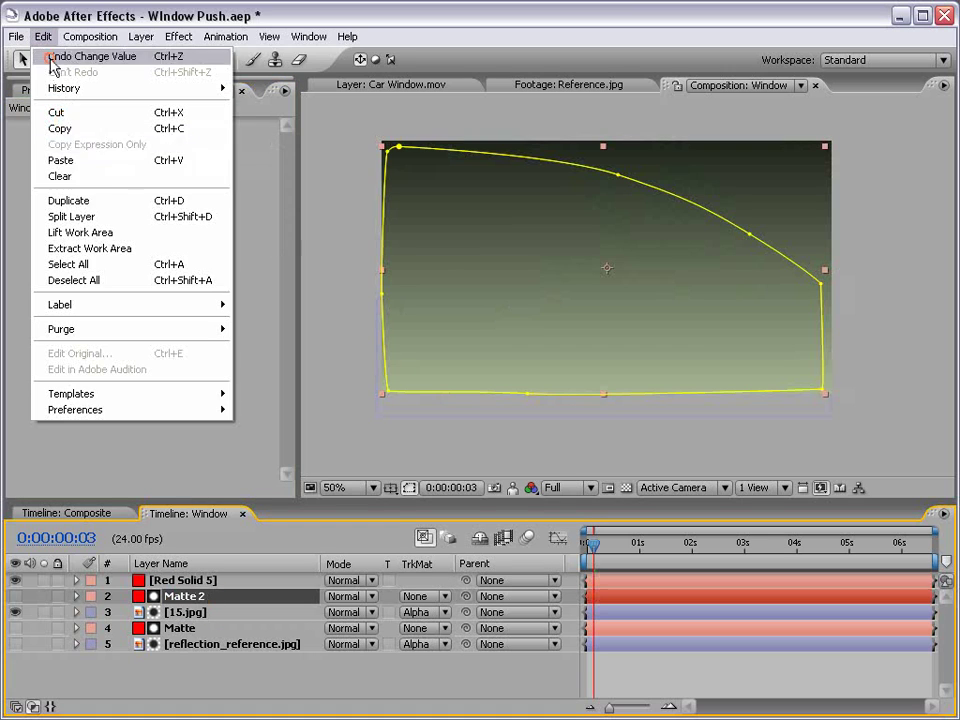
{"action": "left_click", "coordinate": [69, 200]}
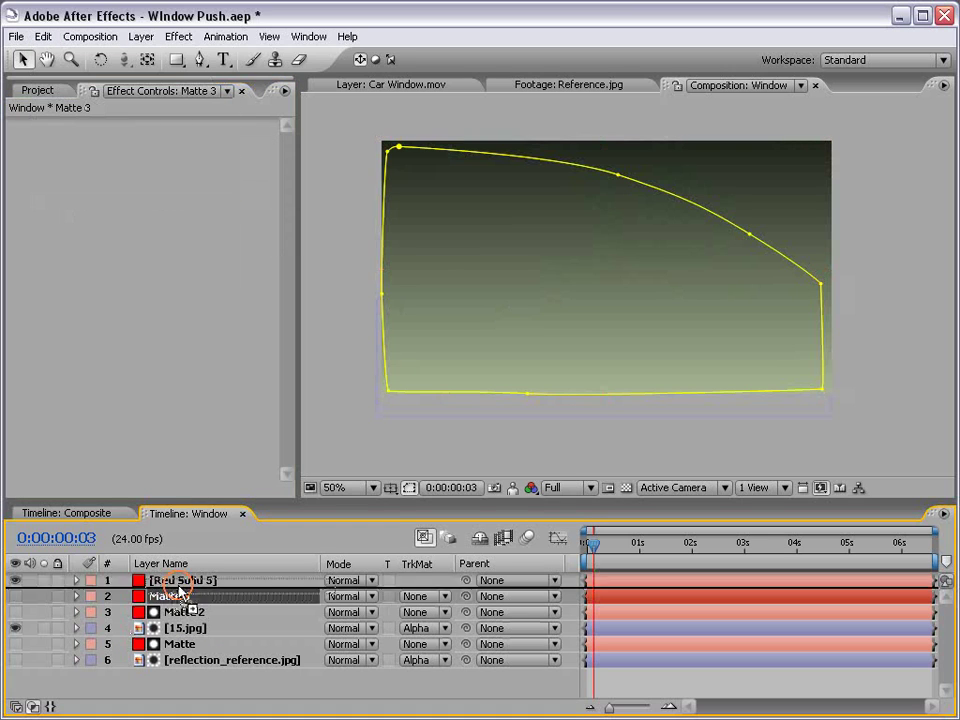
{"action": "left_click_drag", "start_coordinate": [160, 601], "coordinate": [165, 577]}
Rename the Red Solid 5 layer to 'Gradient'
{"action": "left_click", "coordinate": [165, 598]}
{"action": "key", "text": "Return"}
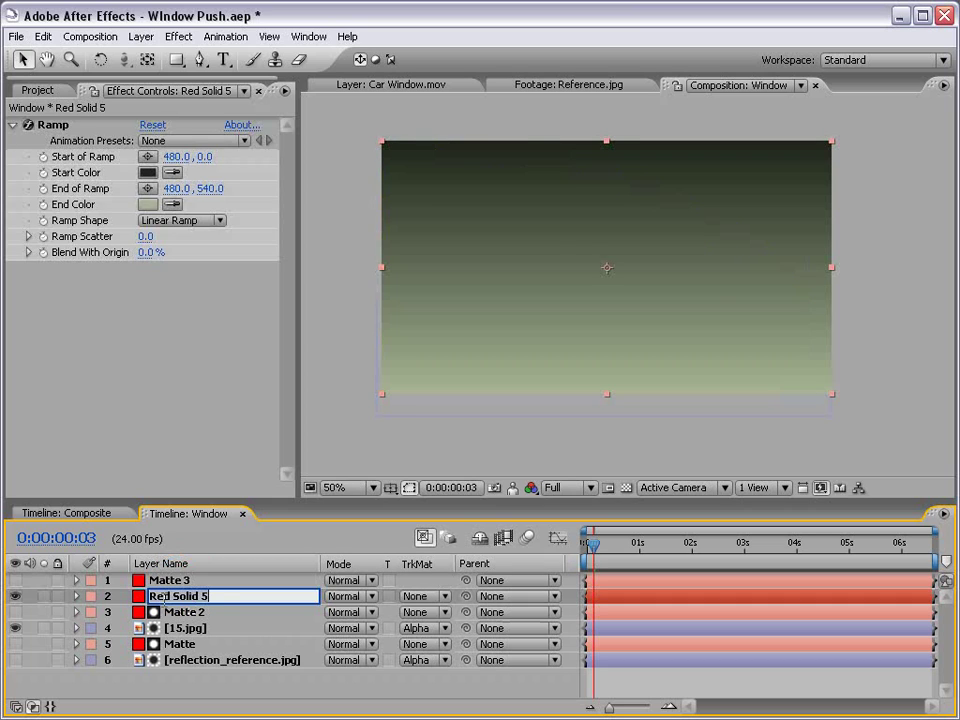
{"action": "type", "text": "Gradient"}
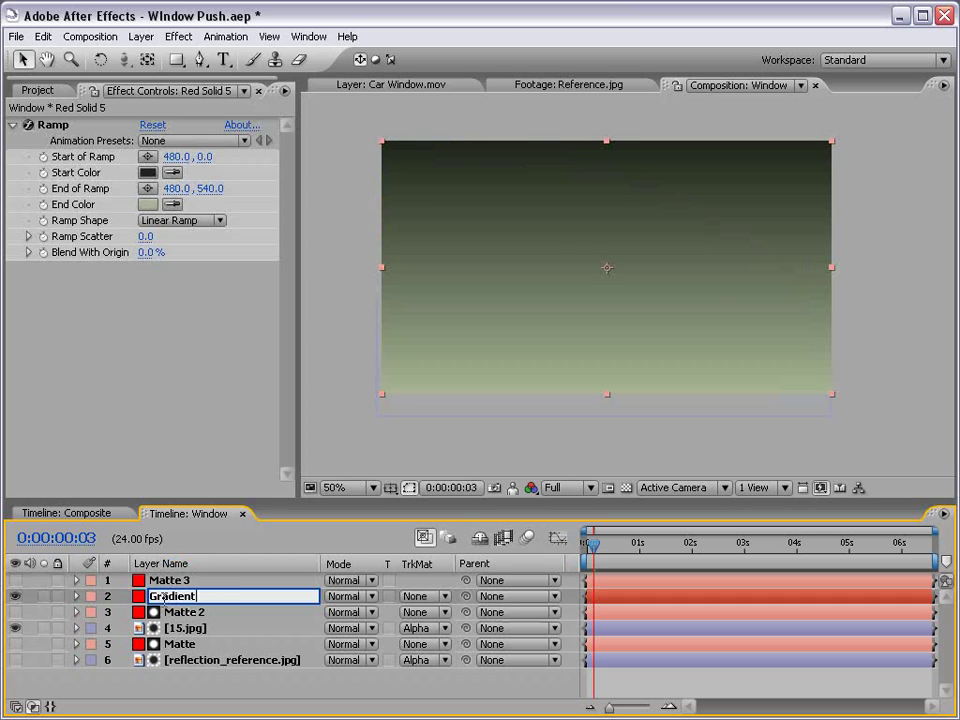
{"action": "left_click", "coordinate": [141, 36]}
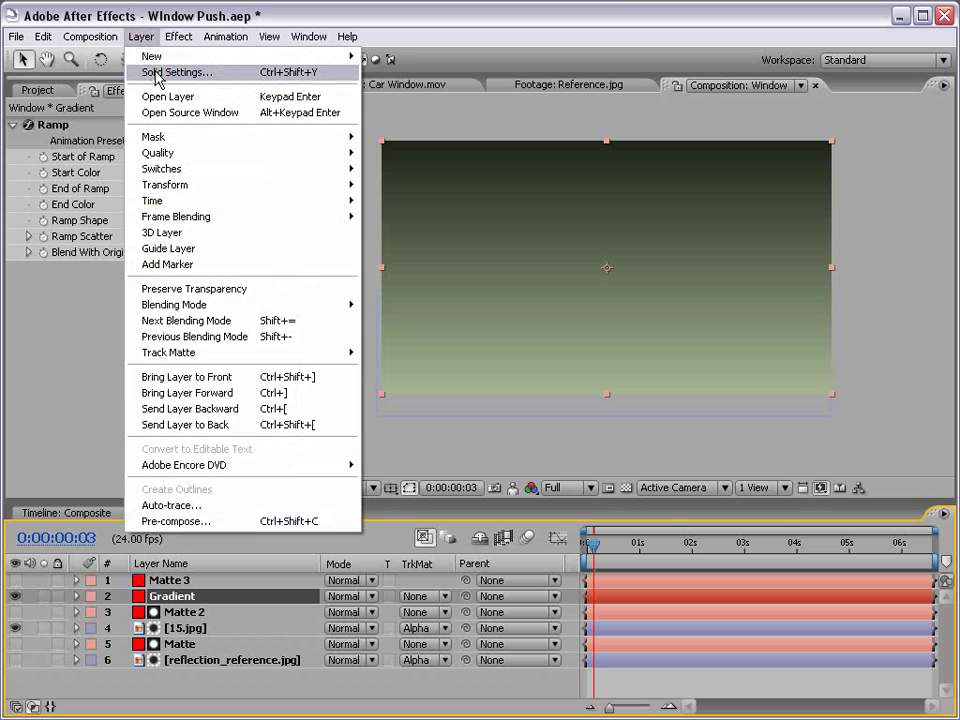
Change the Gradient solid's colour to green in its Solid Settings
{"action": "left_click", "coordinate": [155, 71]}
{"action": "left_click", "coordinate": [392, 463]}
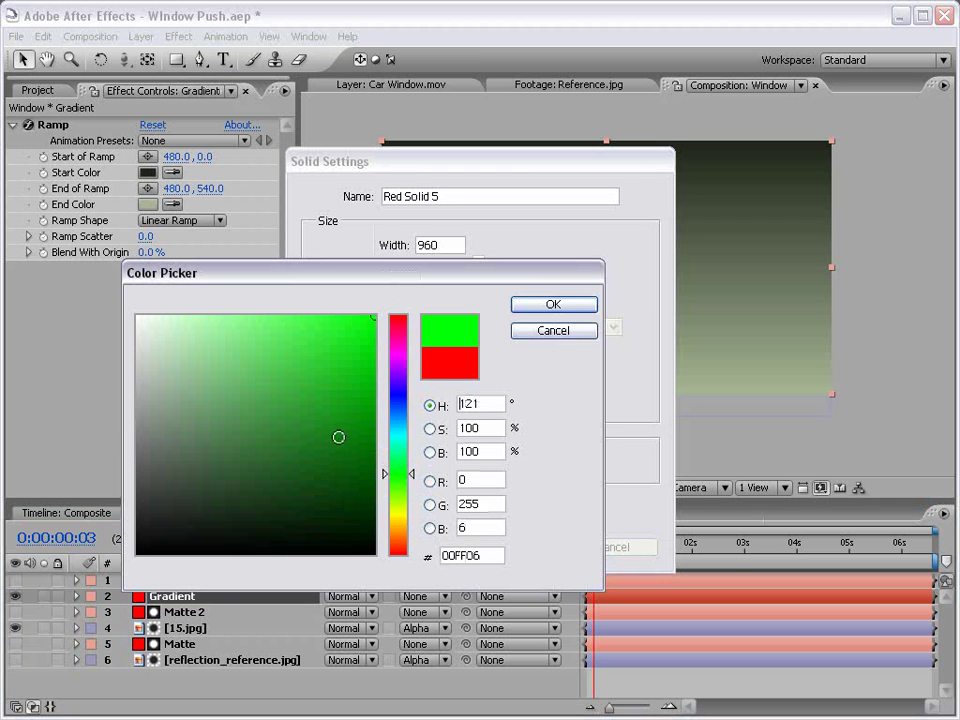
{"action": "left_click", "coordinate": [373, 428]}
{"action": "left_click", "coordinate": [533, 311]}
{"action": "left_click", "coordinate": [490, 548]}
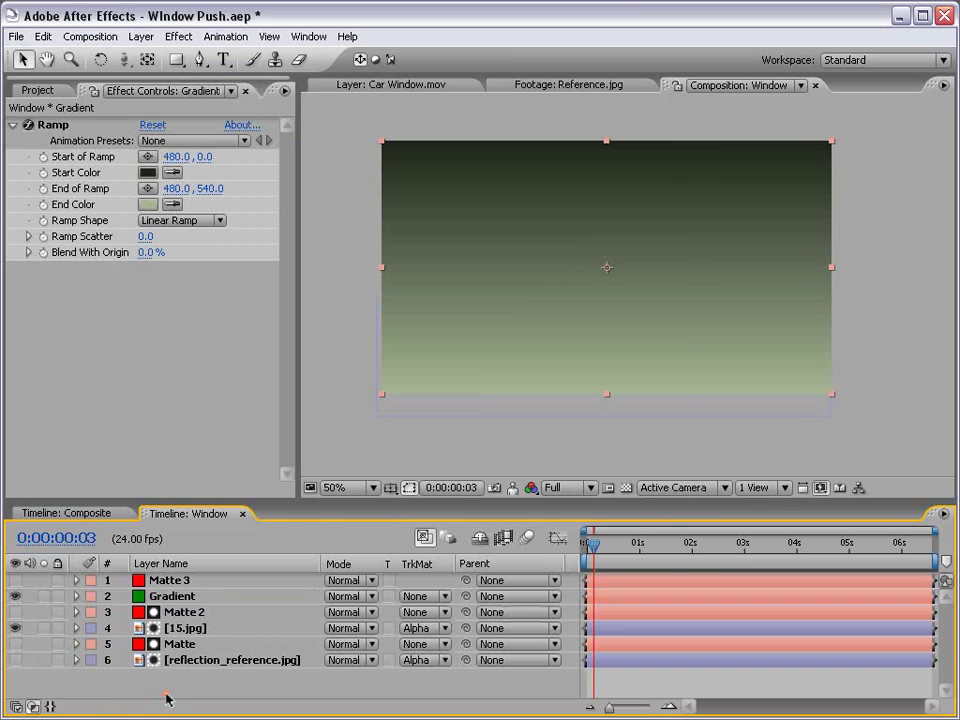
Set Gradient's track matte to Alpha Matte using Matte 3
{"action": "left_click", "coordinate": [172, 596]}
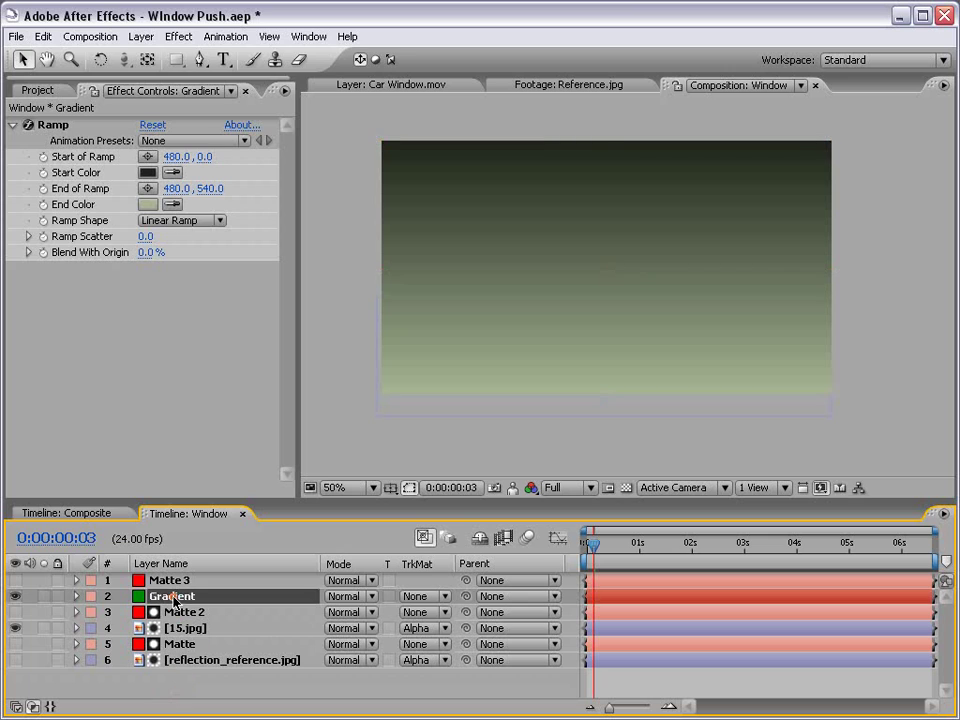
{"action": "left_click", "coordinate": [420, 596]}
{"action": "left_click", "coordinate": [432, 623]}
{"action": "left_click", "coordinate": [542, 302]}
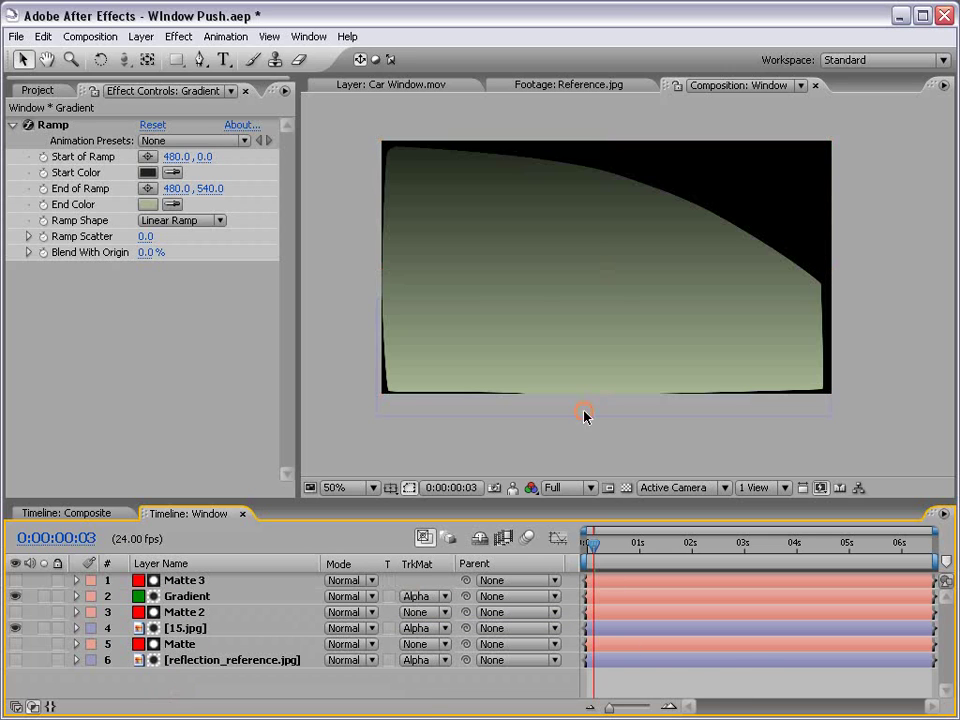
{"action": "left_click", "coordinate": [190, 596]}
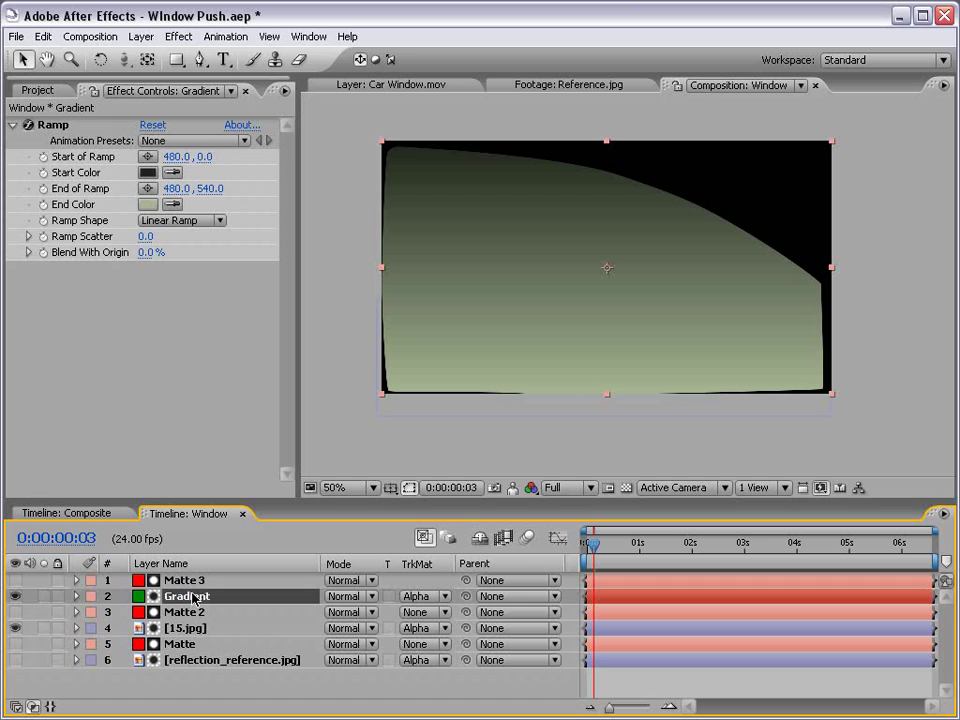
Lower Gradient's opacity to about 58% and move Matte 3 and Gradient to the bottom
{"action": "key", "text": "t"}
{"action": "left_click_drag", "start_coordinate": [337, 612], "coordinate": [296, 610]}
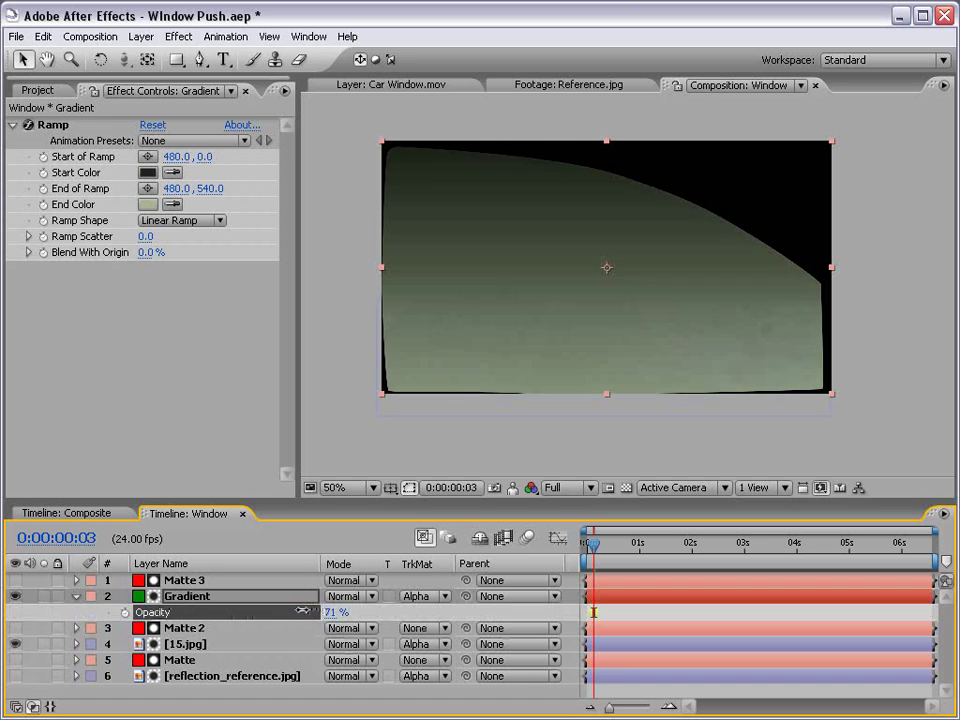
{"action": "left_click", "coordinate": [183, 580]}
{"action": "left_click_drag", "start_coordinate": [166, 598], "coordinate": [192, 682]}
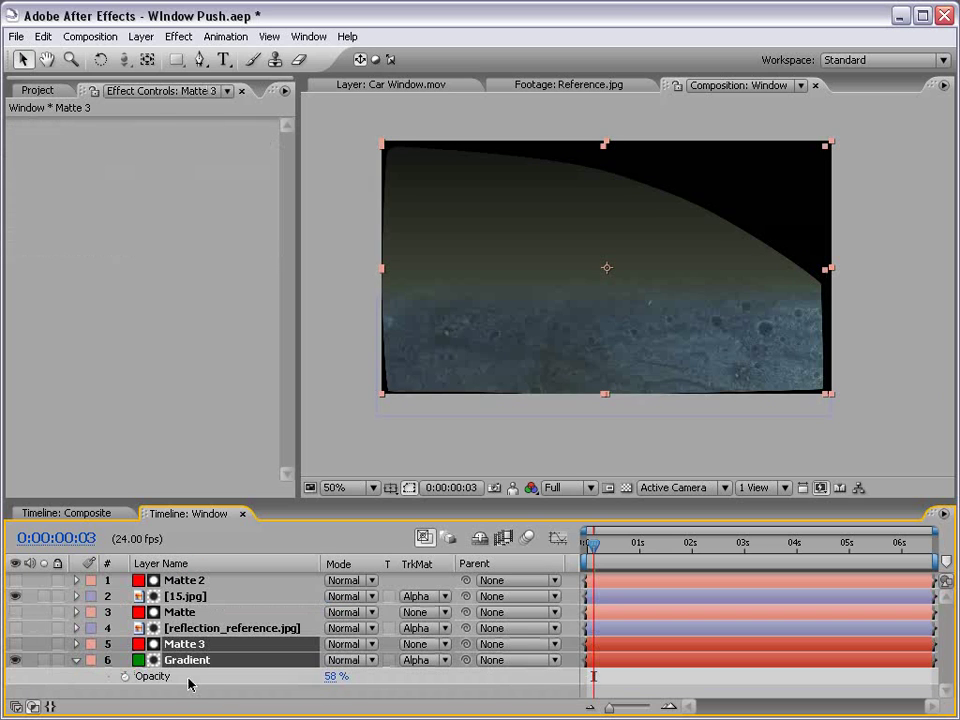
{"action": "left_click", "coordinate": [190, 680]}
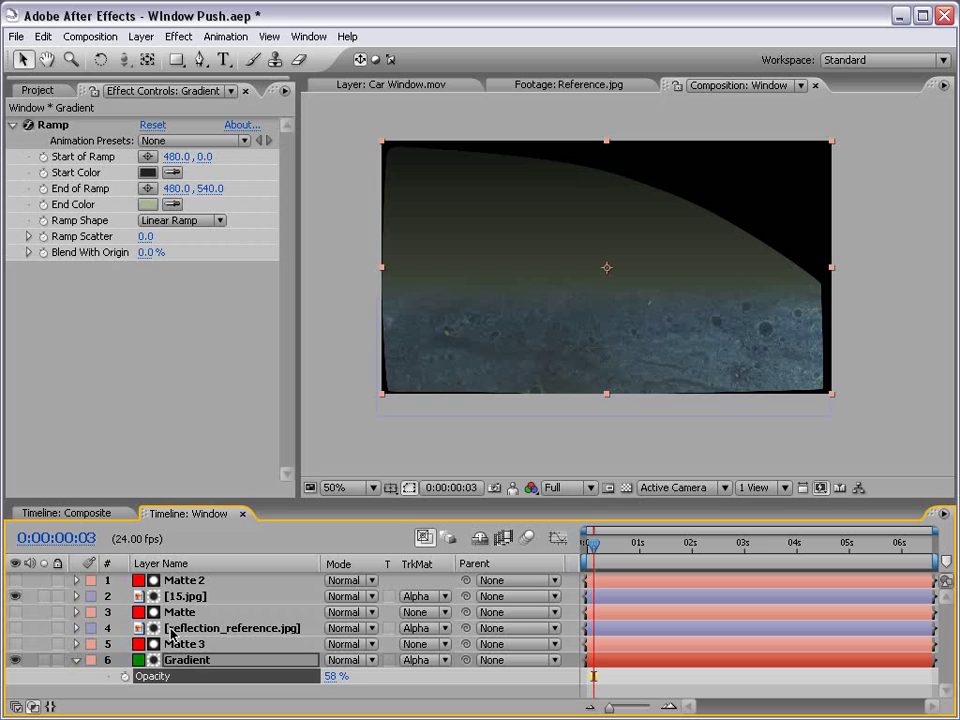
Turn on reflection_reference.jpg and dim 15.jpg's opacity from 63% to 45%
{"action": "left_click", "coordinate": [15, 628]}
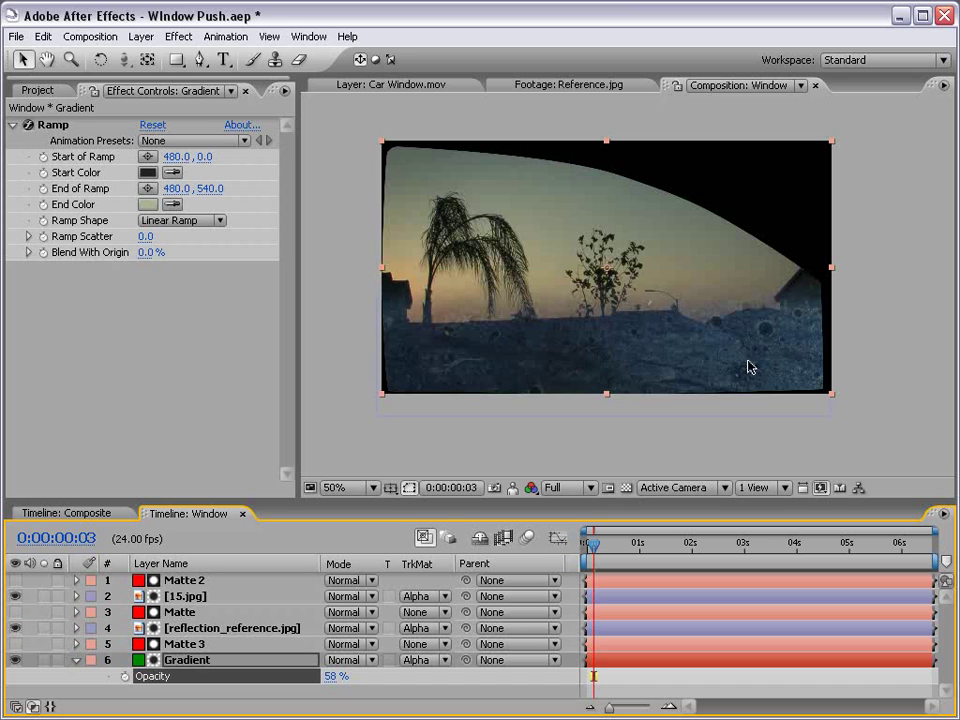
{"action": "left_click", "coordinate": [190, 597]}
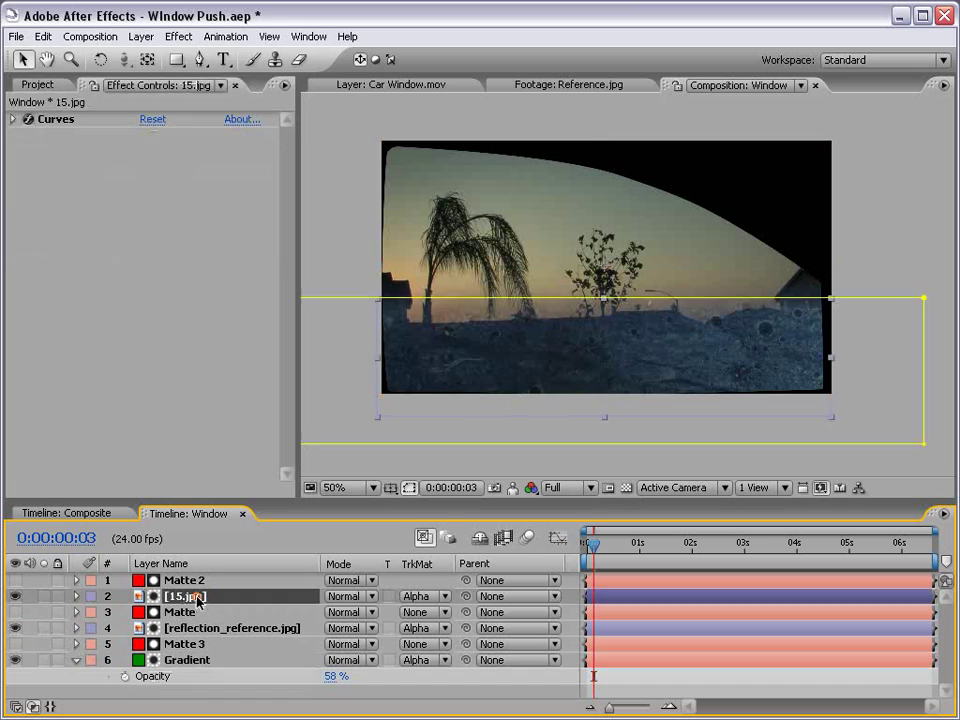
{"action": "key", "text": "t"}
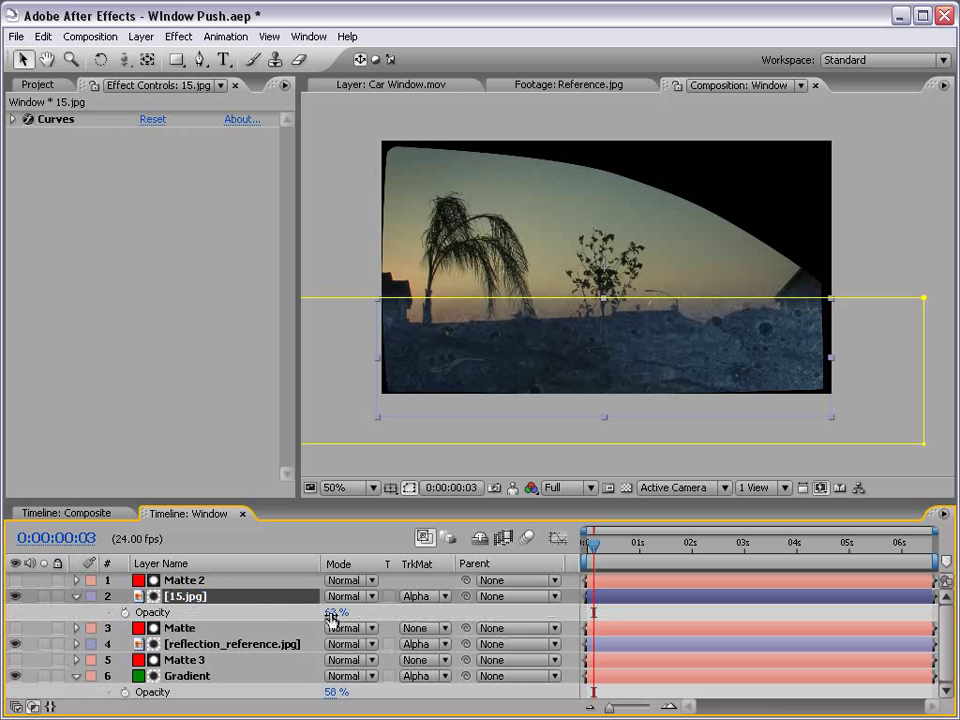
{"action": "left_click_drag", "start_coordinate": [335, 612], "coordinate": [313, 612]}
{"action": "key", "text": "F2"}
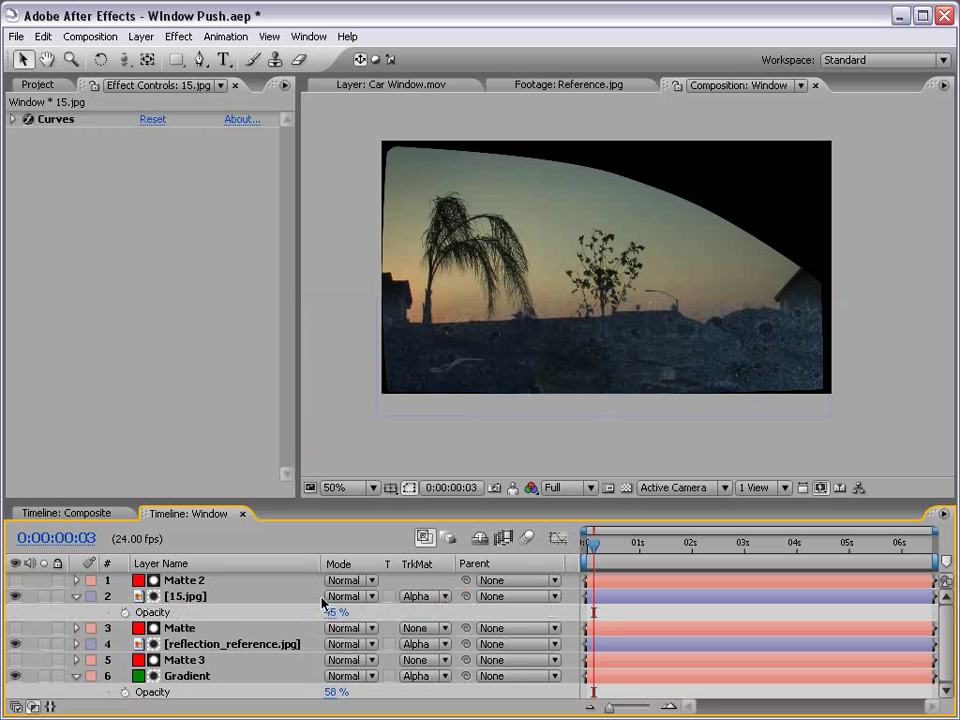
{"action": "left_click", "coordinate": [76, 596]}
Move Matte and reflection_reference.jpg to the top and set the reflection's opacity to 64%
{"action": "left_click", "coordinate": [185, 596]}
{"action": "left_click", "coordinate": [180, 630], "text": "ctrl"}
{"action": "left_click_drag", "start_coordinate": [180, 630], "coordinate": [192, 583]}
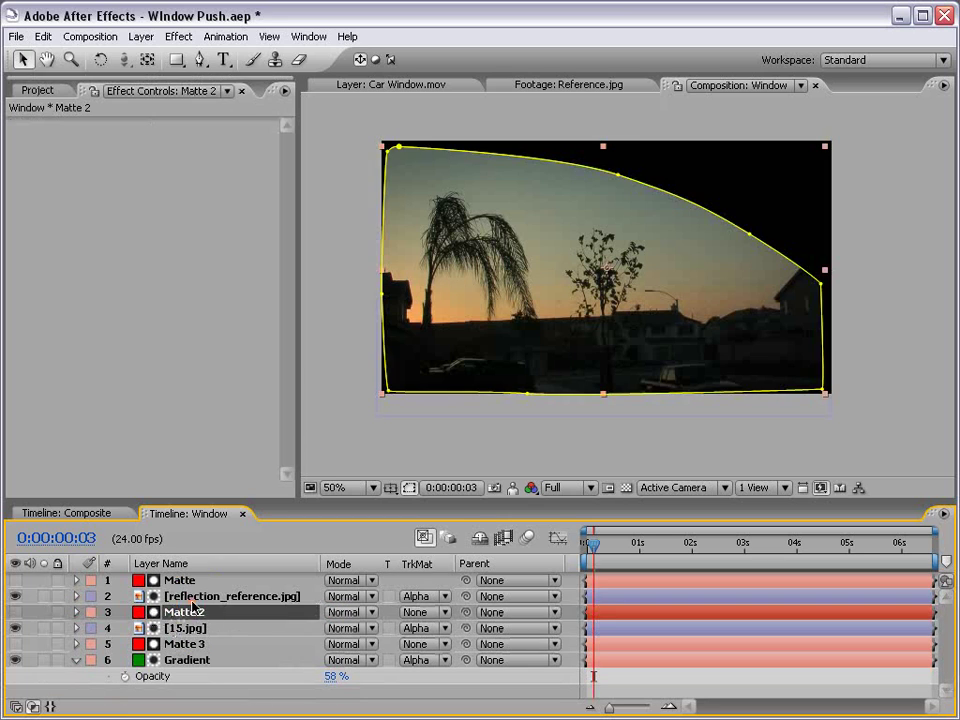
{"action": "left_click", "coordinate": [200, 596]}
{"action": "key", "text": "t"}
{"action": "left_click_drag", "start_coordinate": [336, 612], "coordinate": [303, 613]}
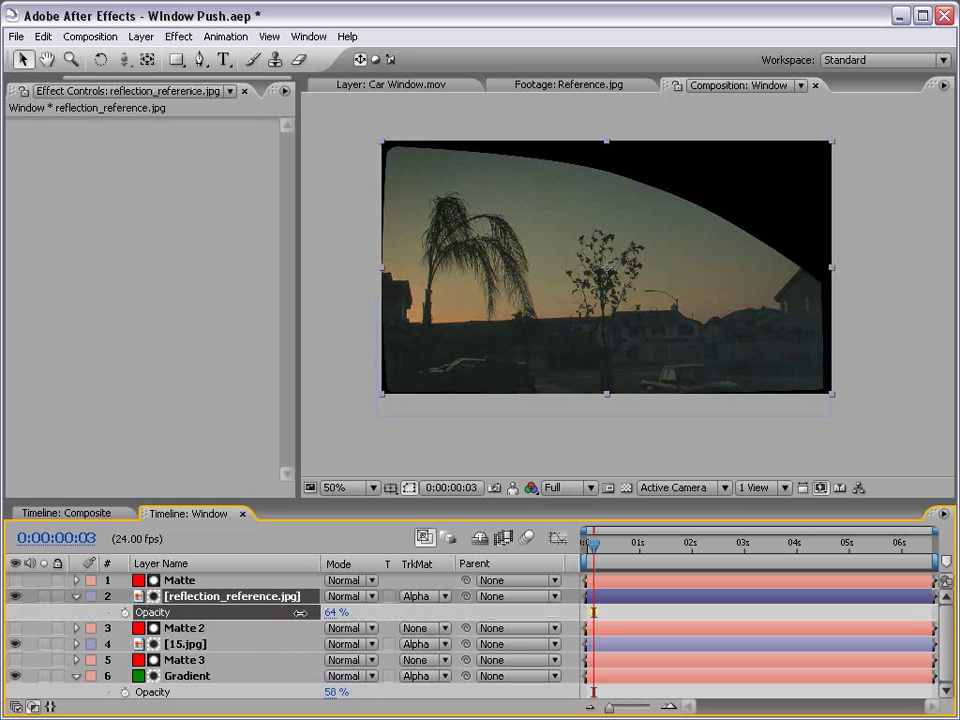
Try Darken, then set reflection_reference.jpg's blending mode to Multiply
{"action": "key", "text": "grave"}
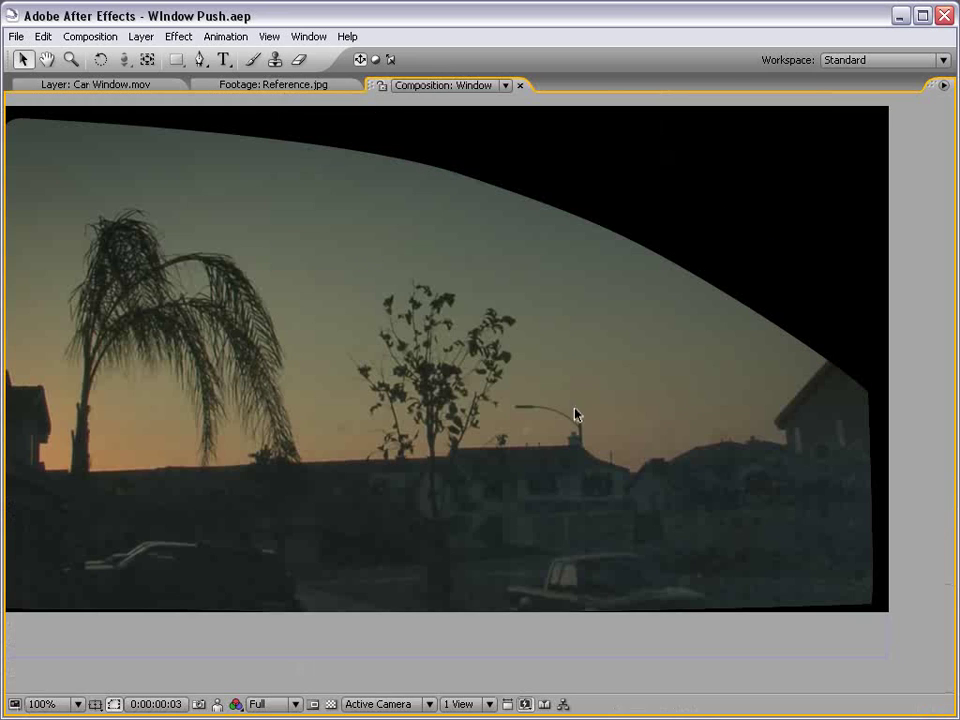
{"action": "key", "text": "grave"}
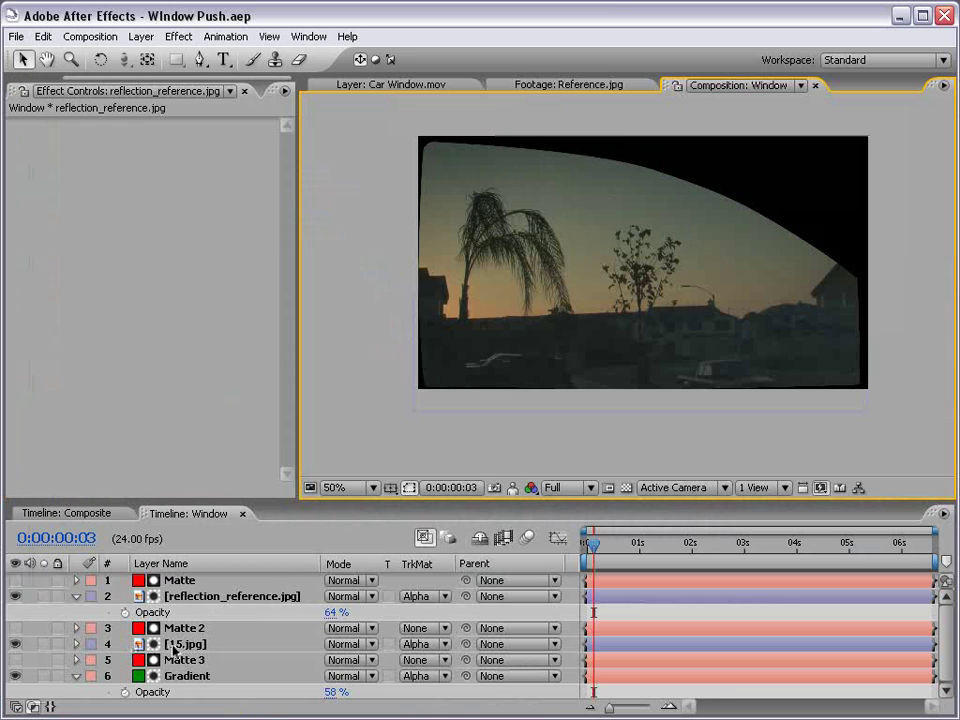
{"action": "left_click", "coordinate": [223, 597]}
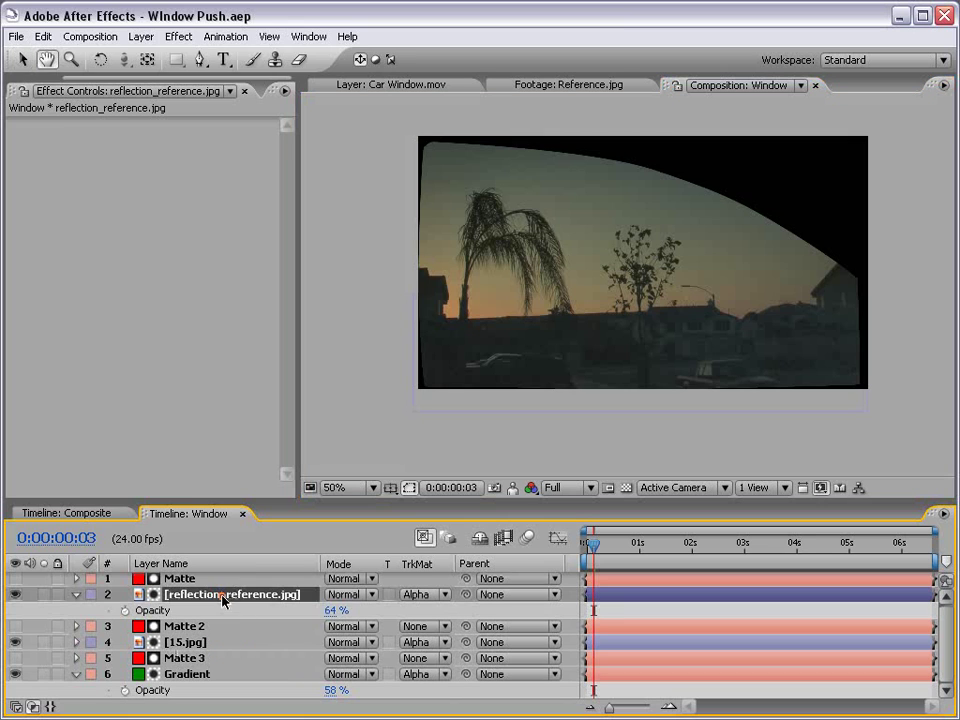
{"action": "left_click", "coordinate": [360, 595]}
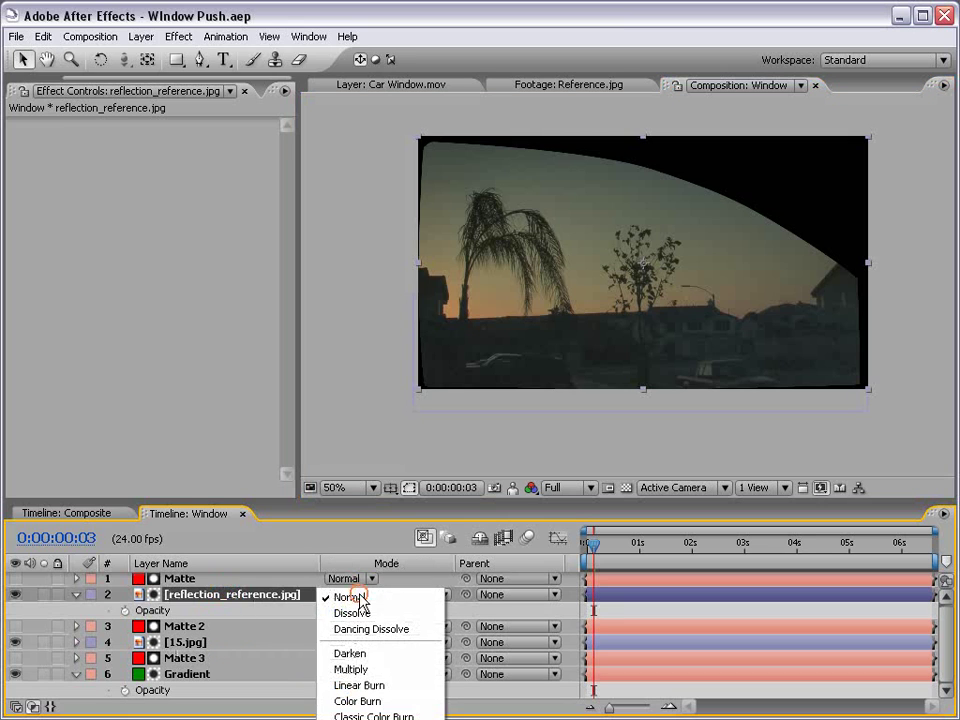
{"action": "left_click", "coordinate": [352, 652]}
{"action": "left_click", "coordinate": [261, 597]}
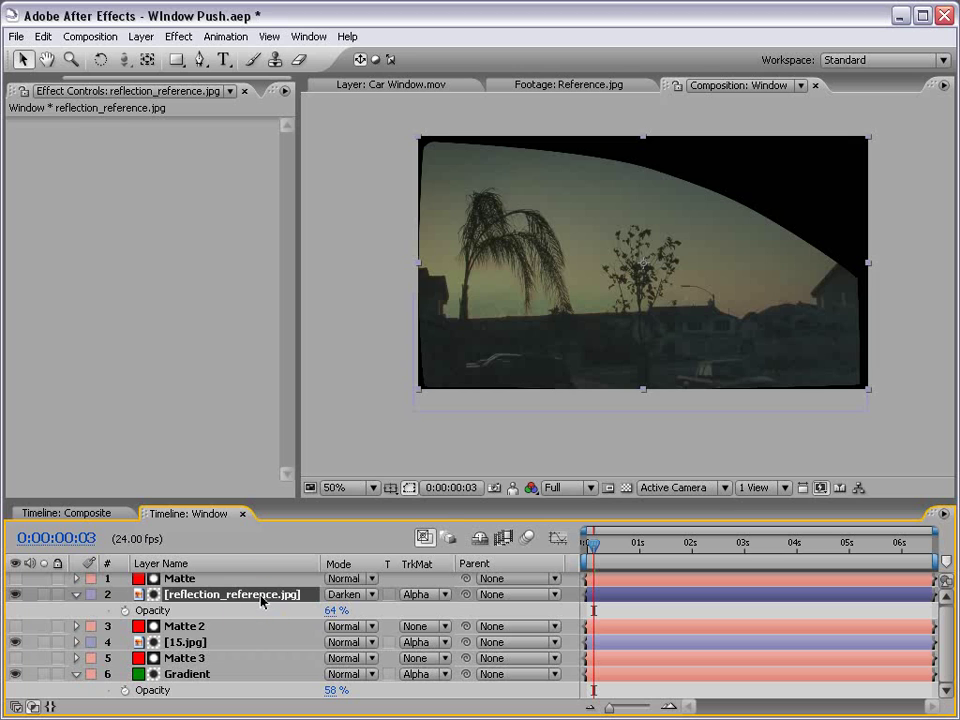
{"action": "key", "text": "shift+equal"}
{"action": "key", "text": "shift+equal"}
{"action": "key", "text": "shift+equal"}
{"action": "key", "text": "shift+equal"}
{"action": "left_click", "coordinate": [349, 596]}
{"action": "left_click", "coordinate": [347, 489]}
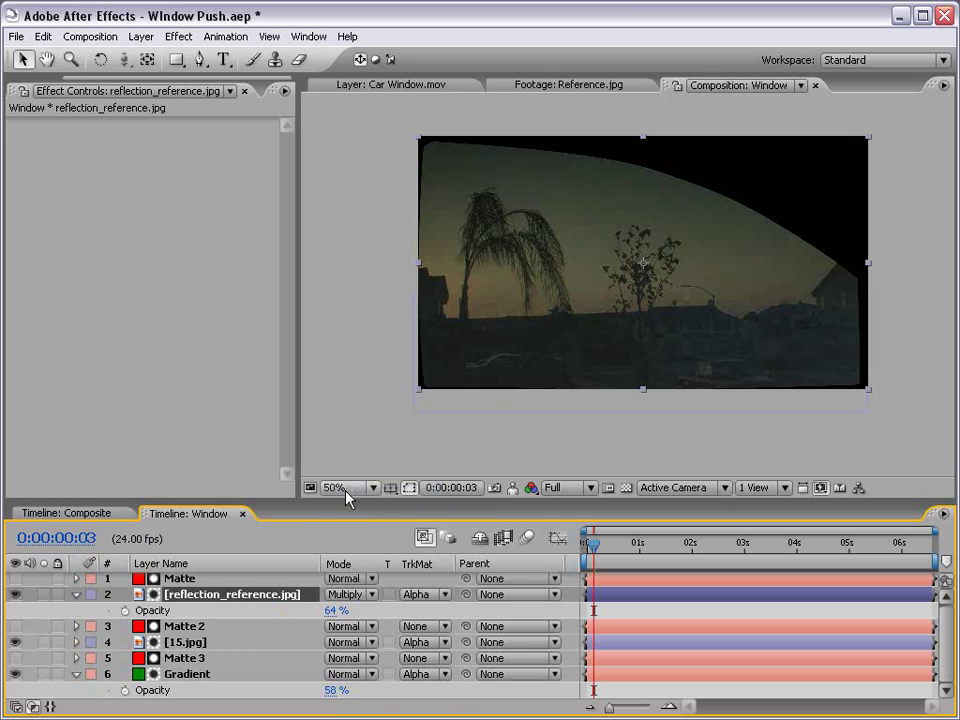
Preview the Multiply result in a maximized viewer, then hide the reflection layer to compare
{"action": "key", "text": "grave"}
{"action": "scroll", "coordinate": [563, 377], "scroll_direction": "up", "scroll_amount": 2}
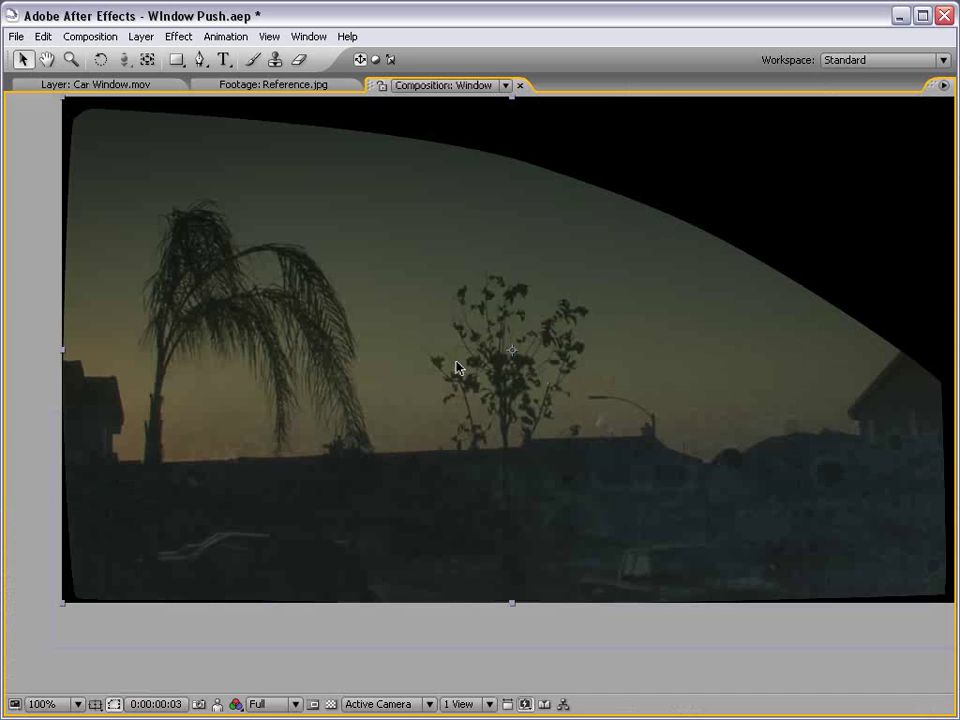
{"action": "scroll", "coordinate": [457, 368], "scroll_direction": "down", "scroll_amount": 2}
{"action": "key", "text": "grave"}
{"action": "left_click", "coordinate": [15, 595]}
Unhide reflection_reference.jpg and apply Curves with an S-curve for stronger contrast
{"action": "left_click", "coordinate": [180, 37]}
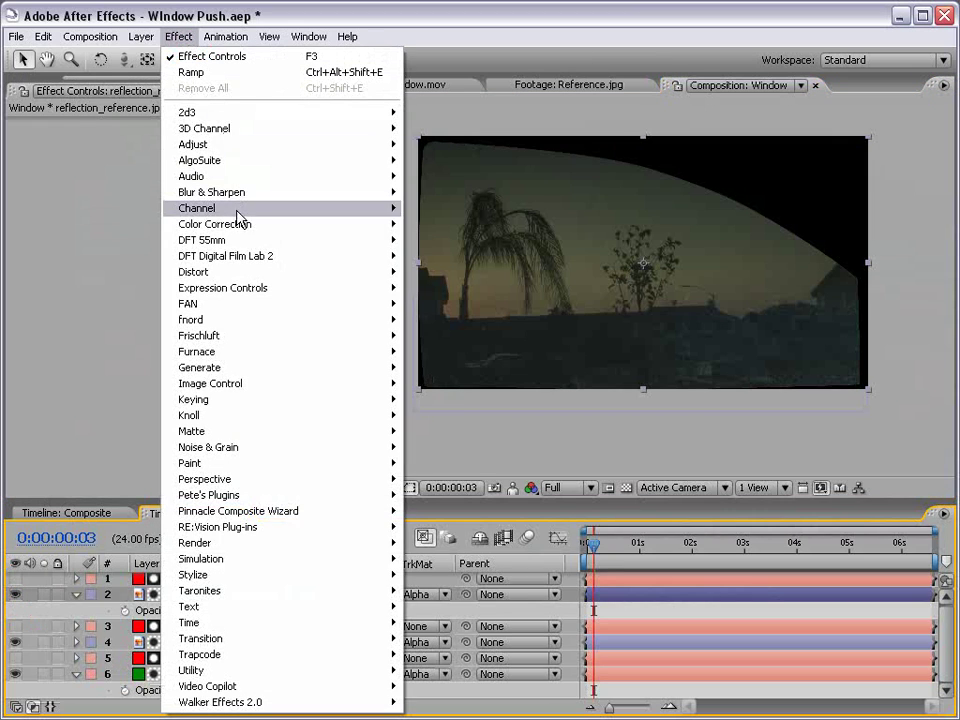
{"action": "left_click", "coordinate": [455, 432]}
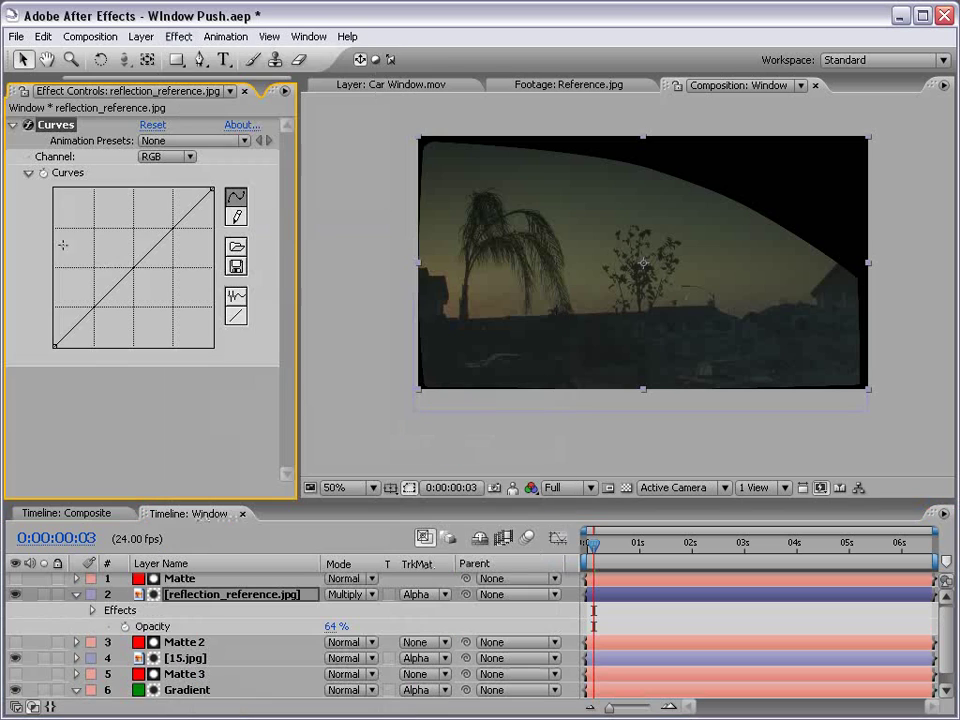
{"action": "left_click_drag", "start_coordinate": [146, 245], "coordinate": [130, 218]}
{"action": "left_click_drag", "start_coordinate": [97, 279], "coordinate": [95, 294]}
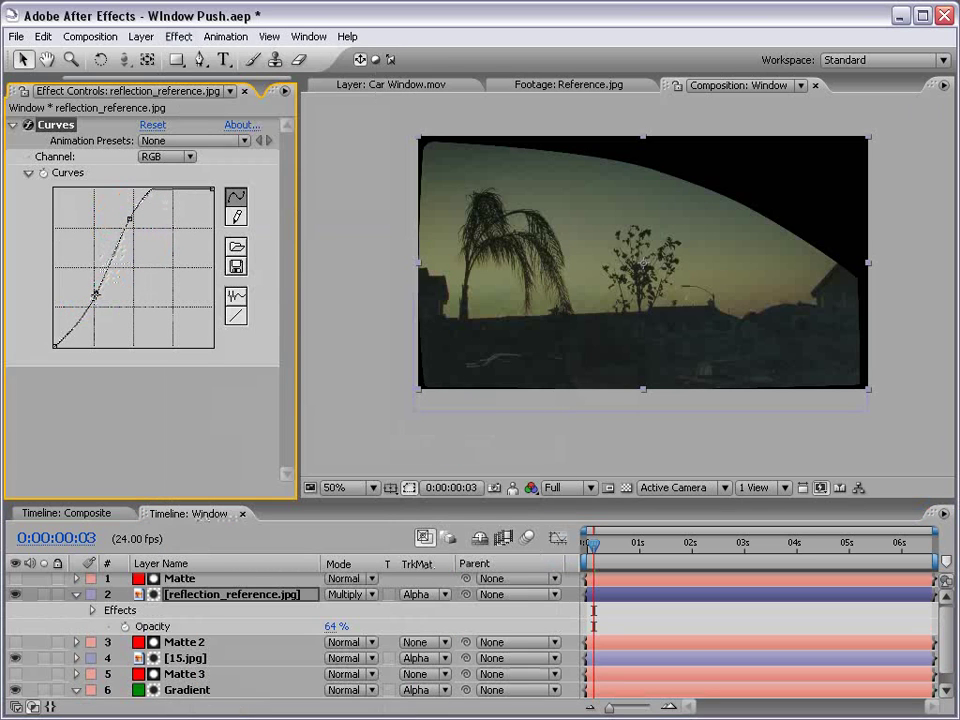
{"action": "left_click", "coordinate": [538, 457]}
{"action": "scroll", "coordinate": [600, 272], "scroll_direction": "up", "scroll_amount": 2}
{"action": "scroll", "coordinate": [600, 272], "scroll_direction": "down", "scroll_amount": 2}
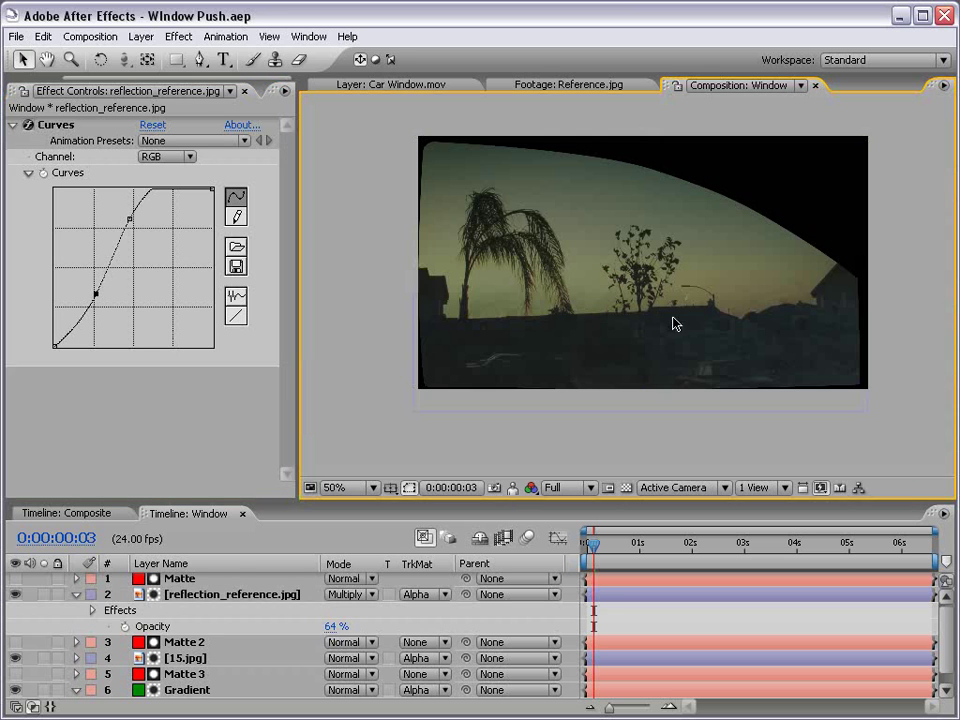
{"action": "key", "text": "F5"}
{"action": "key", "text": "F5"}
{"action": "key", "text": "F5"}
{"action": "key", "text": "F5"}
{"action": "key", "text": "F5"}
In the Window comp, raise the Gradient layer's opacity to 100%
{"action": "left_click", "coordinate": [95, 513]}
{"action": "key", "text": "comma"}
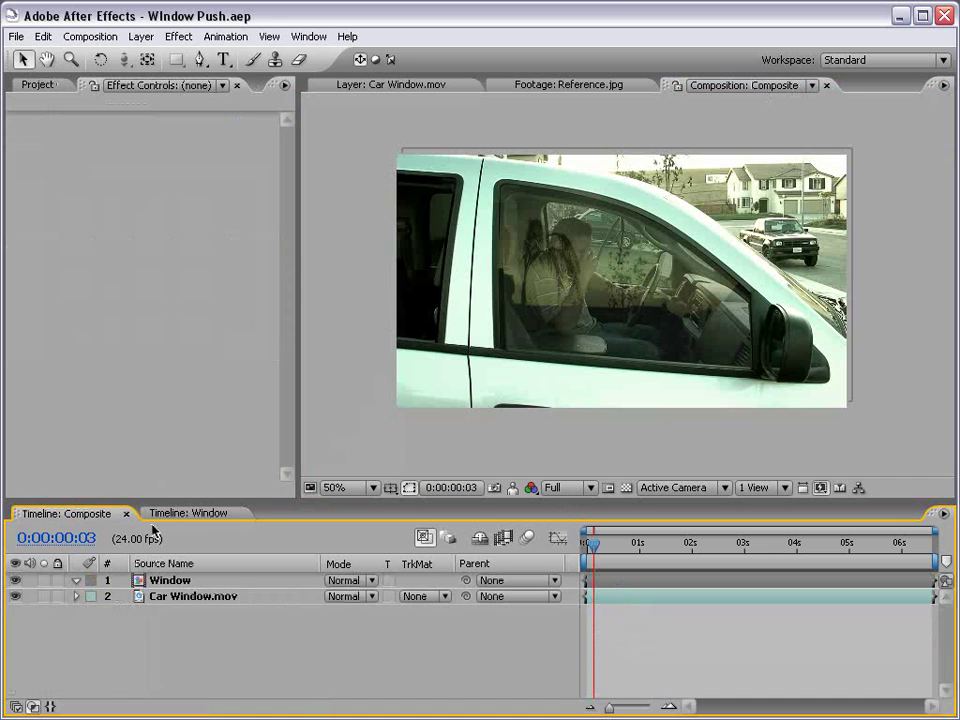
{"action": "left_click", "coordinate": [175, 513]}
{"action": "left_click", "coordinate": [626, 488]}
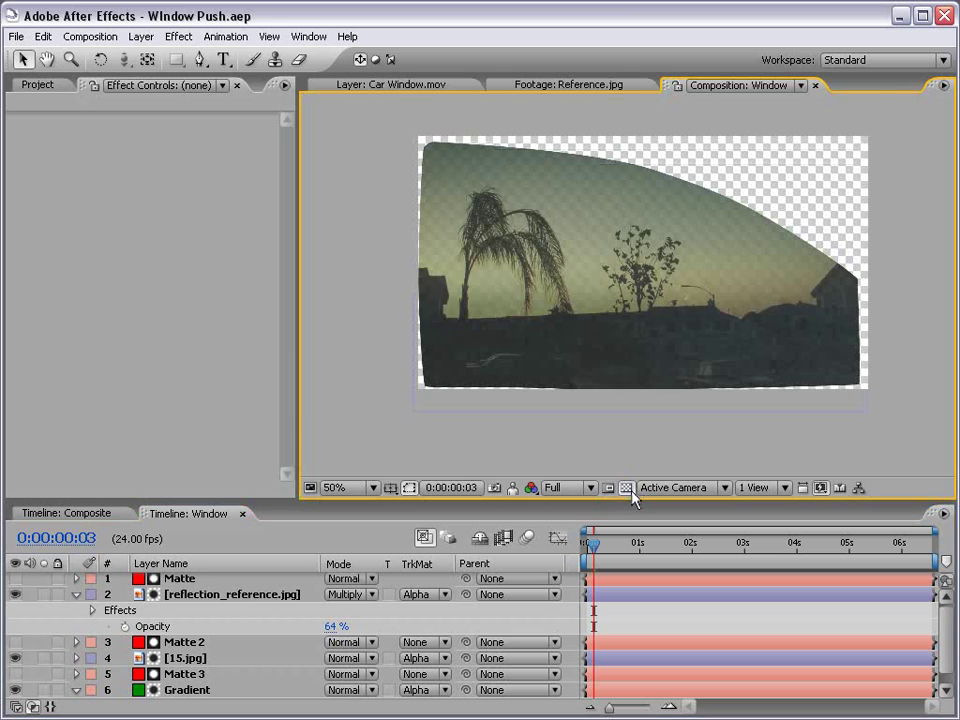
{"action": "left_click", "coordinate": [74, 594]}
{"action": "left_click", "coordinate": [188, 660]}
{"action": "left_click_drag", "start_coordinate": [329, 678], "coordinate": [386, 664]}
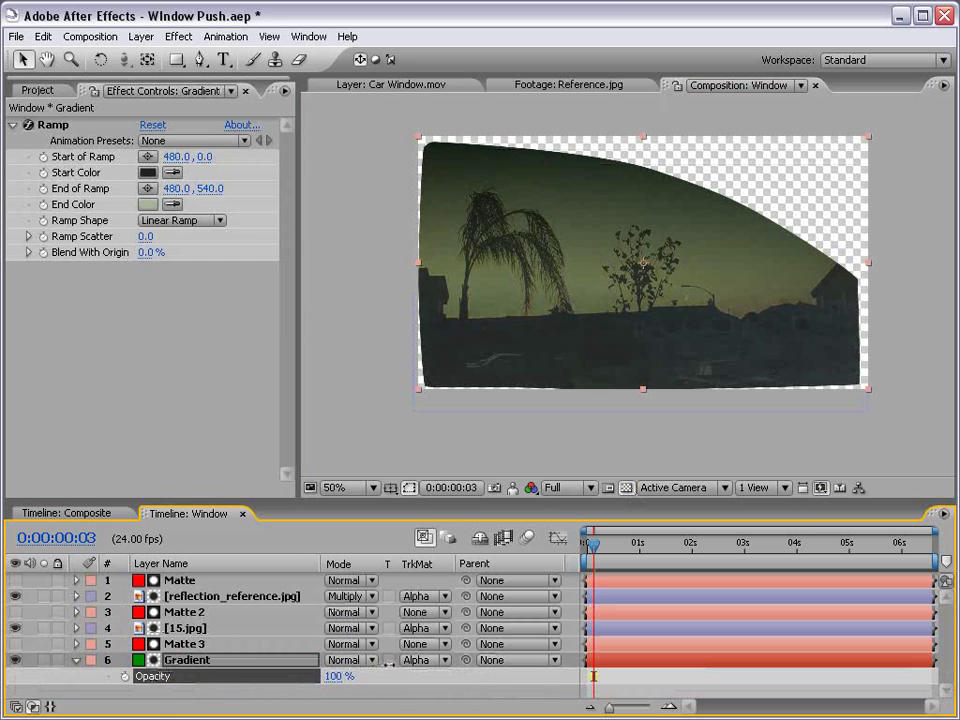
In the Composite comp, set the Window layer's opacity to 85%
{"action": "left_click", "coordinate": [90, 513]}
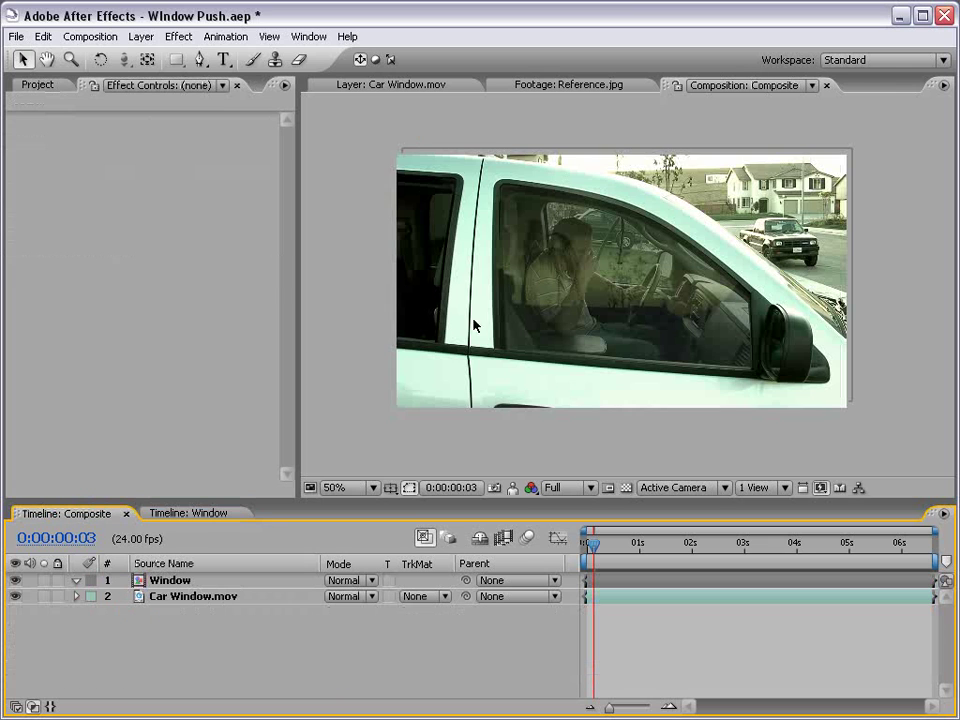
{"action": "left_click", "coordinate": [158, 582]}
{"action": "key", "text": "t"}
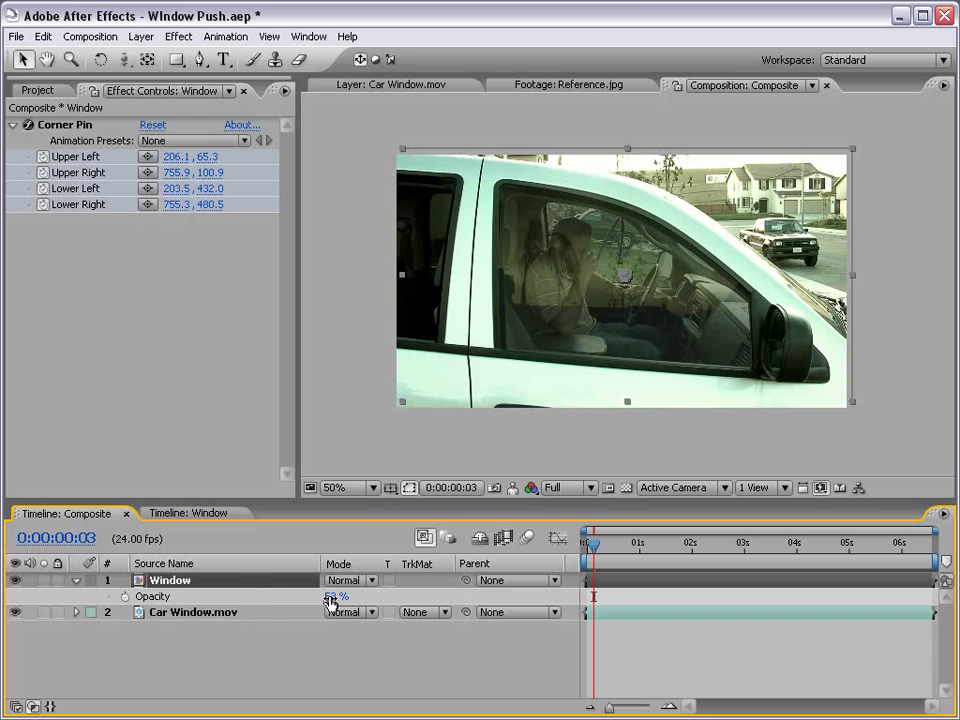
{"action": "left_click_drag", "start_coordinate": [332, 596], "coordinate": [402, 597]}
{"action": "left_click", "coordinate": [637, 639]}
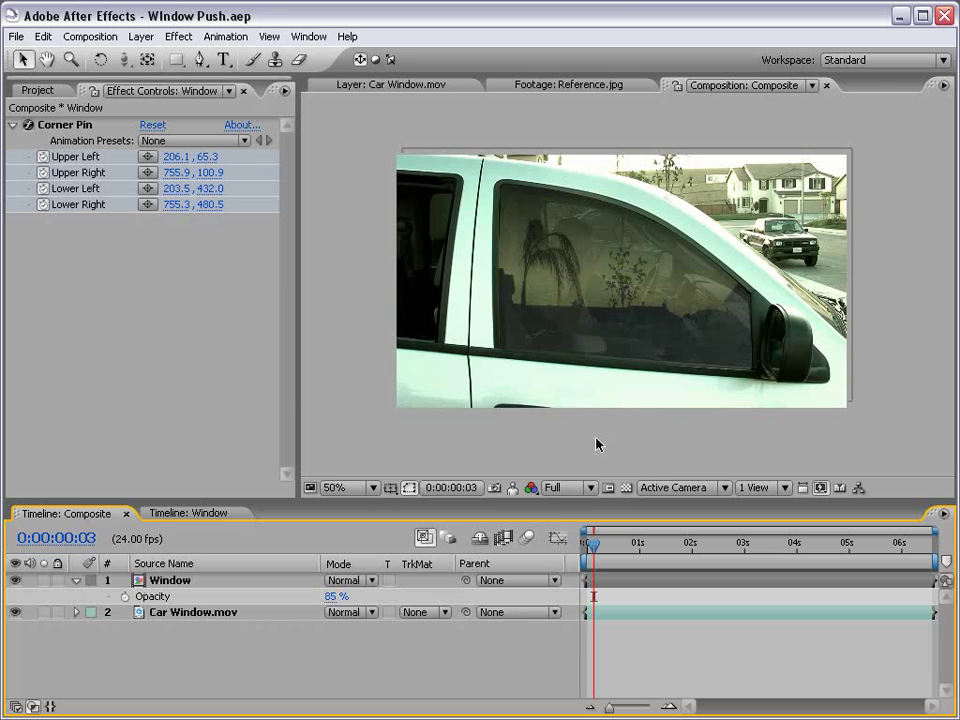
Inspect the car window reflection at 100% zoom, panning across the glass
{"action": "key", "text": "period"}
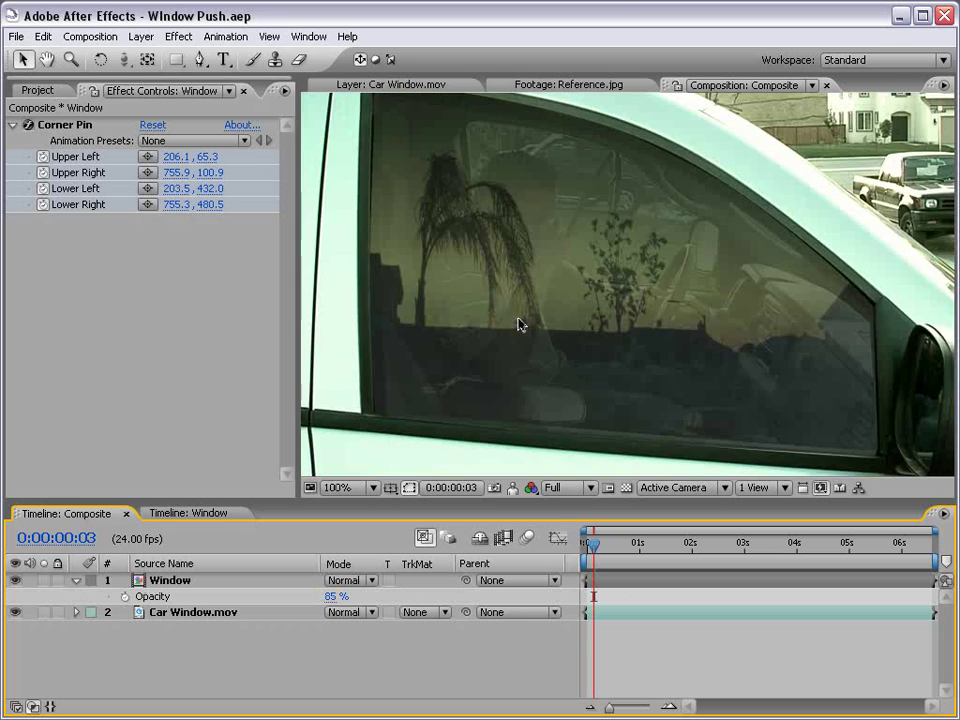
{"action": "key", "text": "comma"}
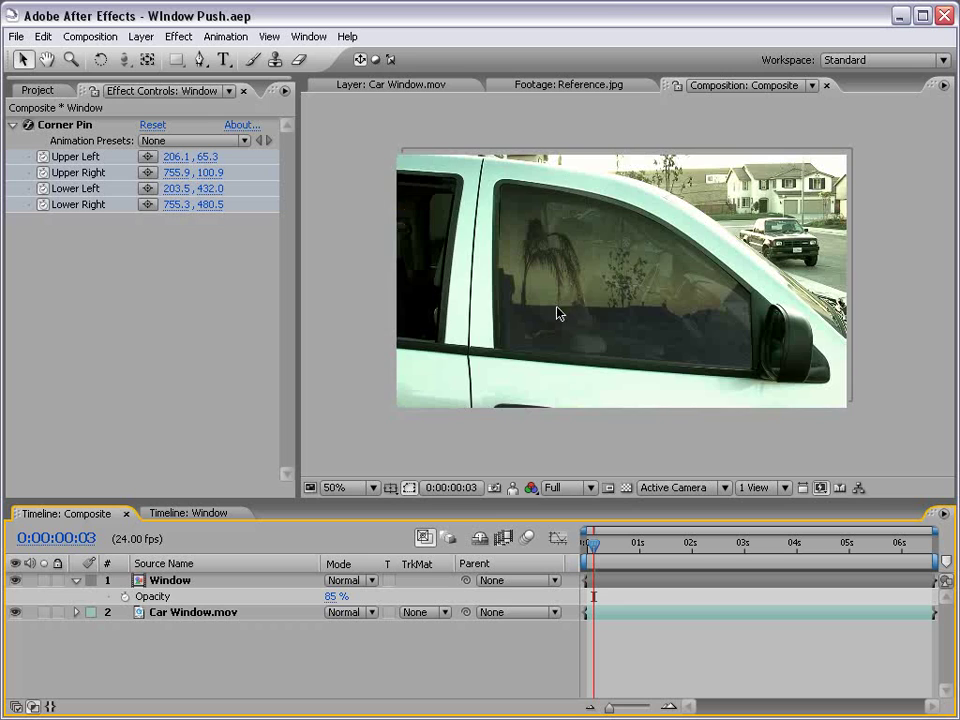
{"action": "key", "text": "grave"}
{"action": "key", "text": "period"}
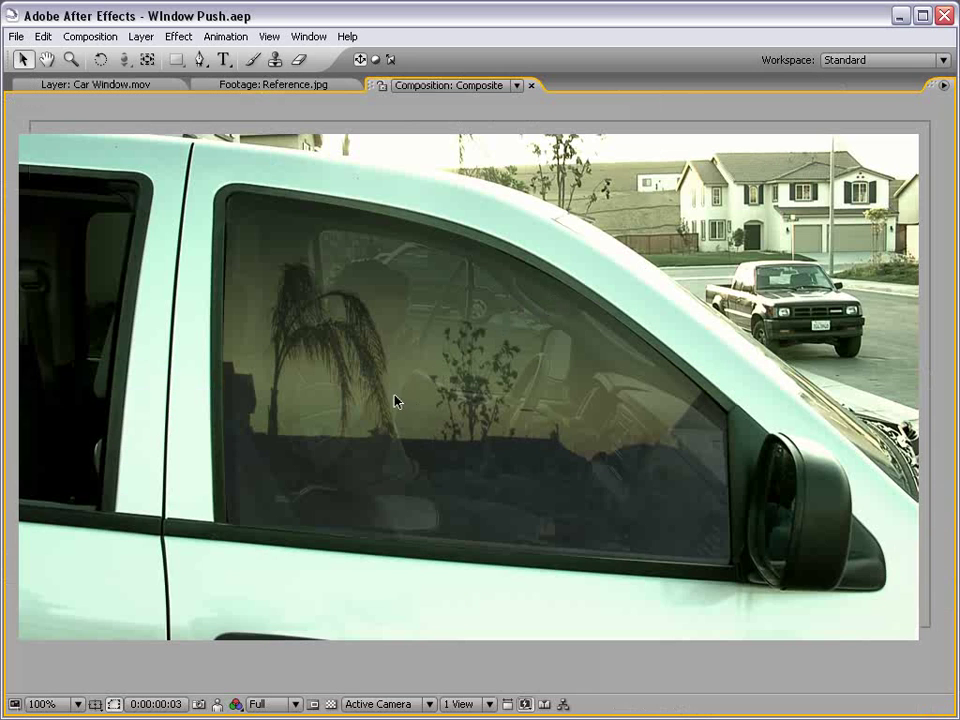
{"action": "left_click_drag", "start_coordinate": [395, 401], "coordinate": [520, 416]}
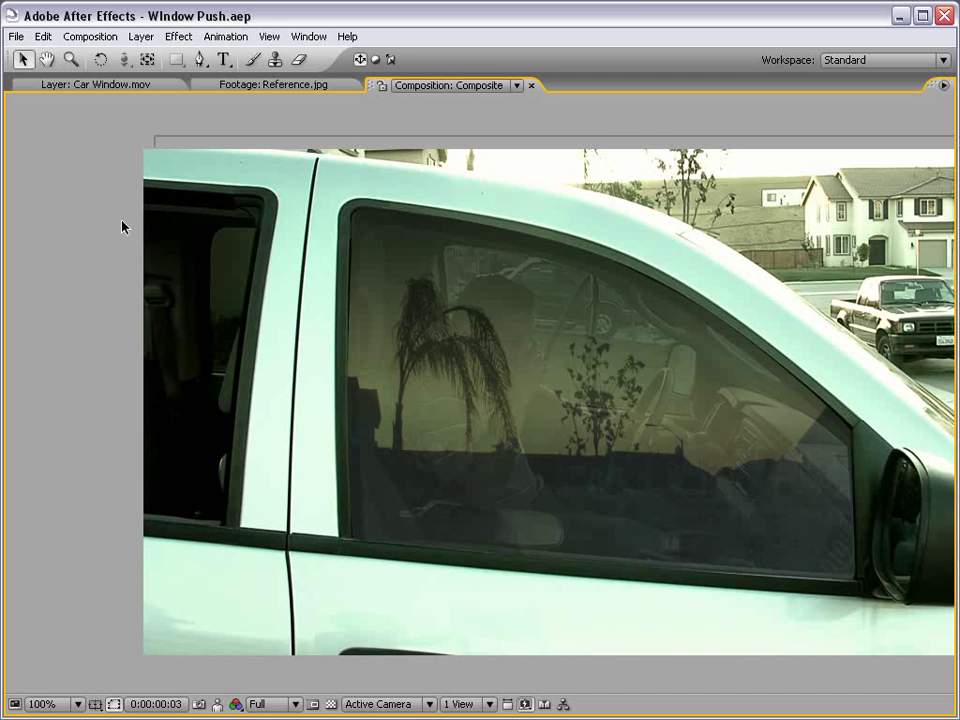
{"action": "key", "text": "grave"}
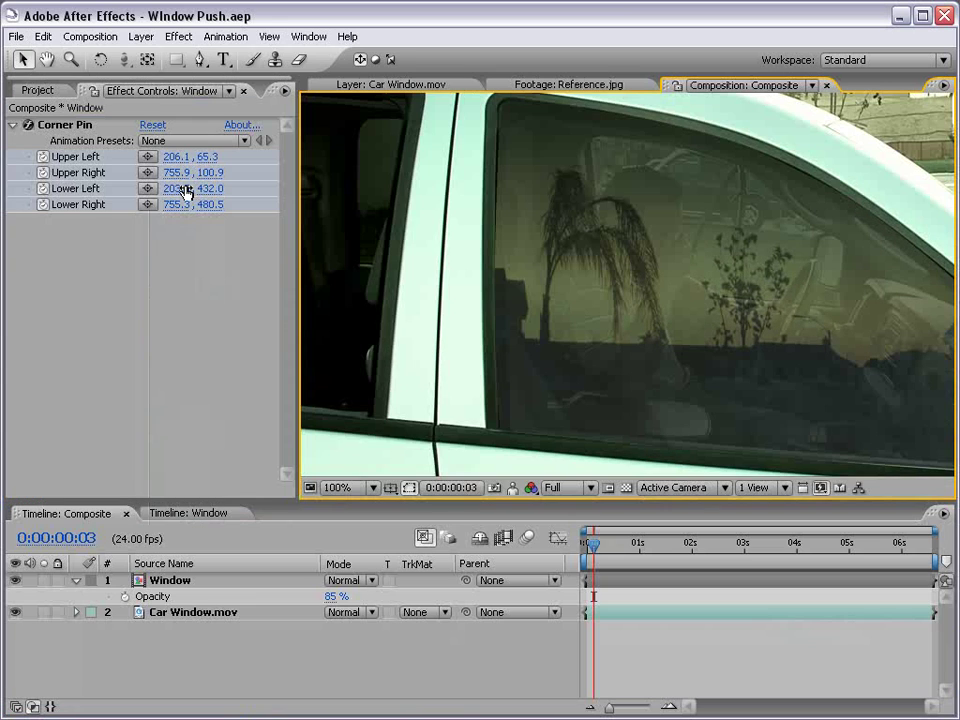
{"action": "key", "text": "comma"}
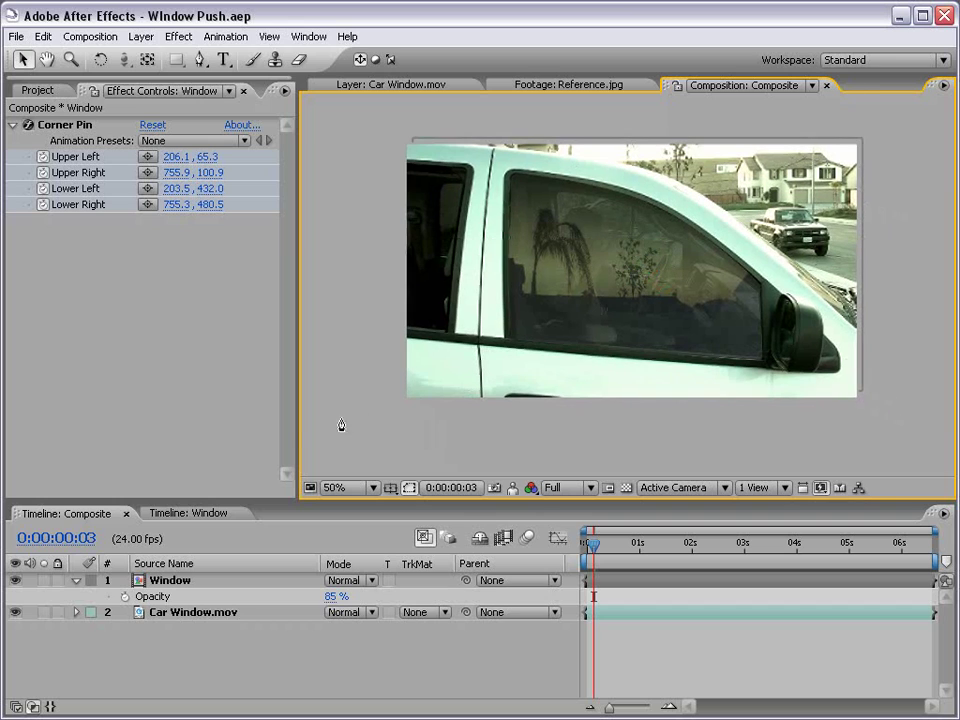
Widen the Composition viewer and activate the Composite timeline at the first frame
{"action": "left_click_drag", "start_coordinate": [298, 427], "coordinate": [218, 427]}
{"action": "left_click", "coordinate": [168, 583]}
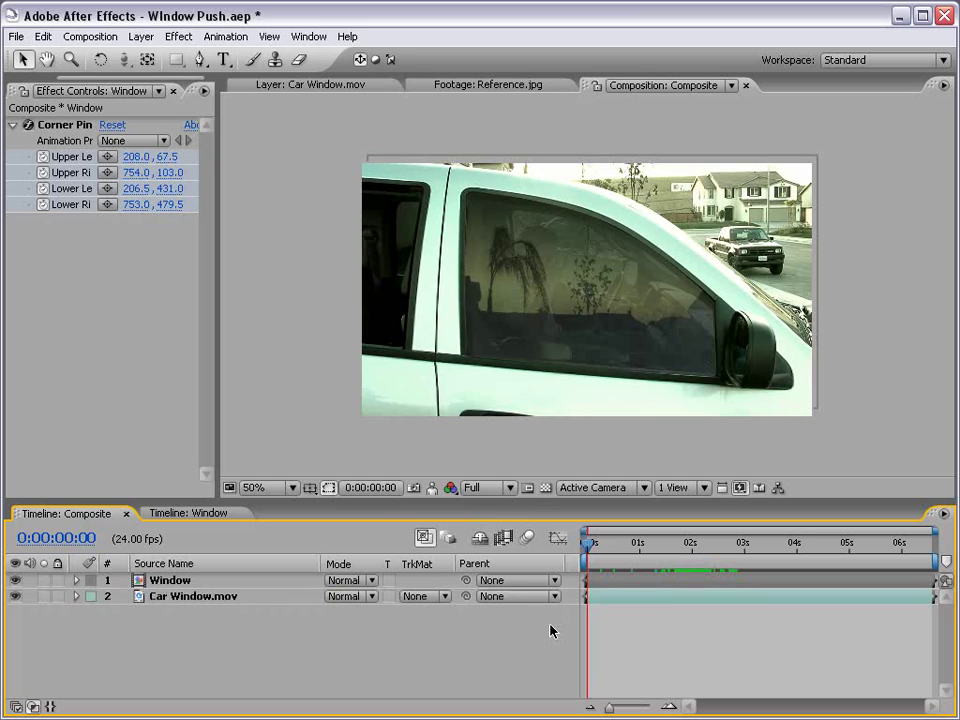
Reveal the Window layer's keyframes and Scale, and set a starting Scale keyframe
{"action": "left_click", "coordinate": [195, 587]}
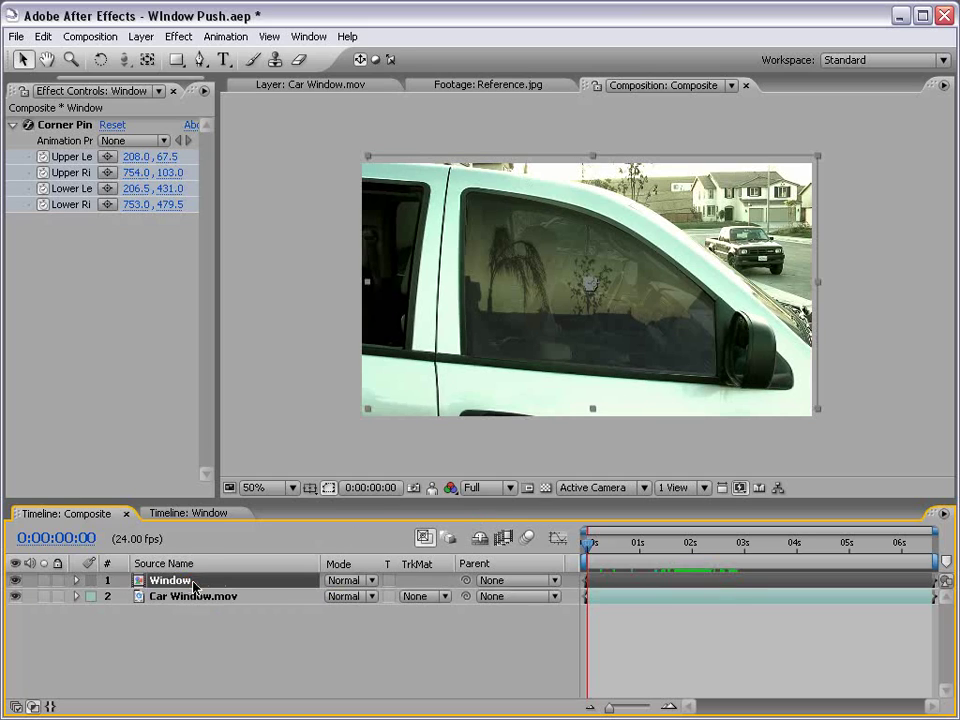
{"action": "key", "text": "u"}
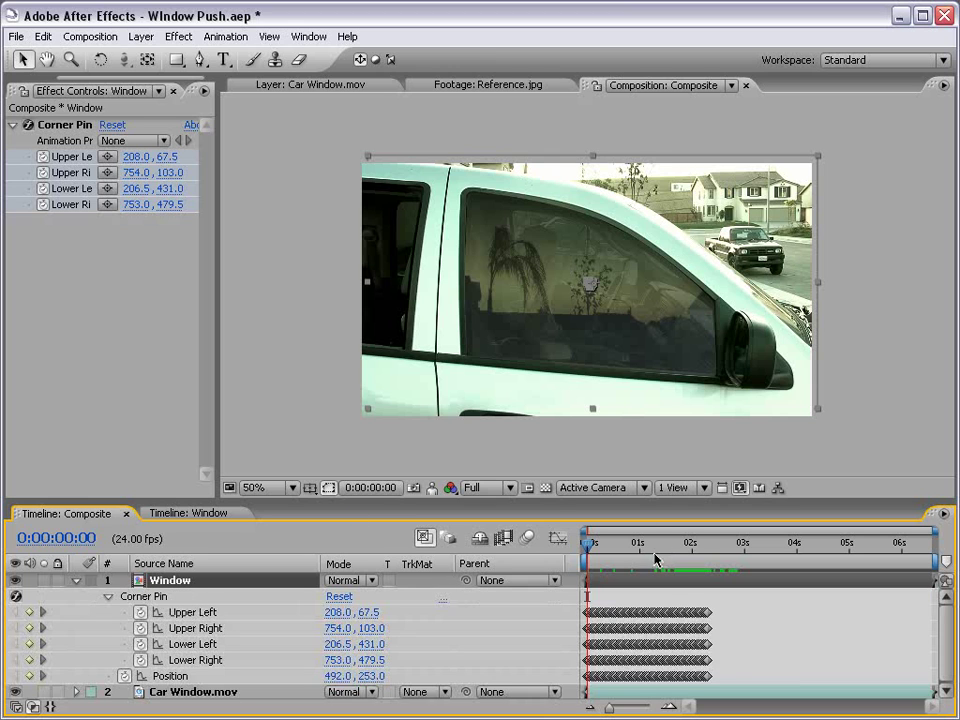
{"action": "mouse_move", "coordinate": [656, 558]}
{"action": "left_mouse_down"}
{"action": "mouse_move", "coordinate": [766, 557]}
{"action": "mouse_move", "coordinate": [713, 563]}
{"action": "left_mouse_up"}
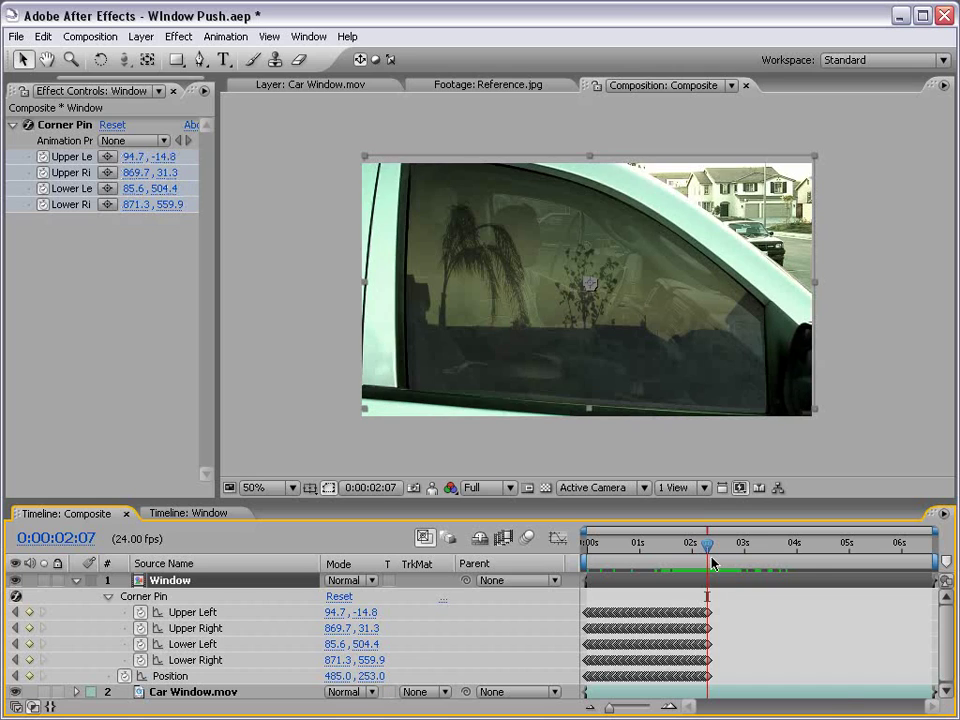
{"action": "key", "text": "equal"}
{"action": "key", "text": "equal"}
{"action": "key", "text": "equal"}
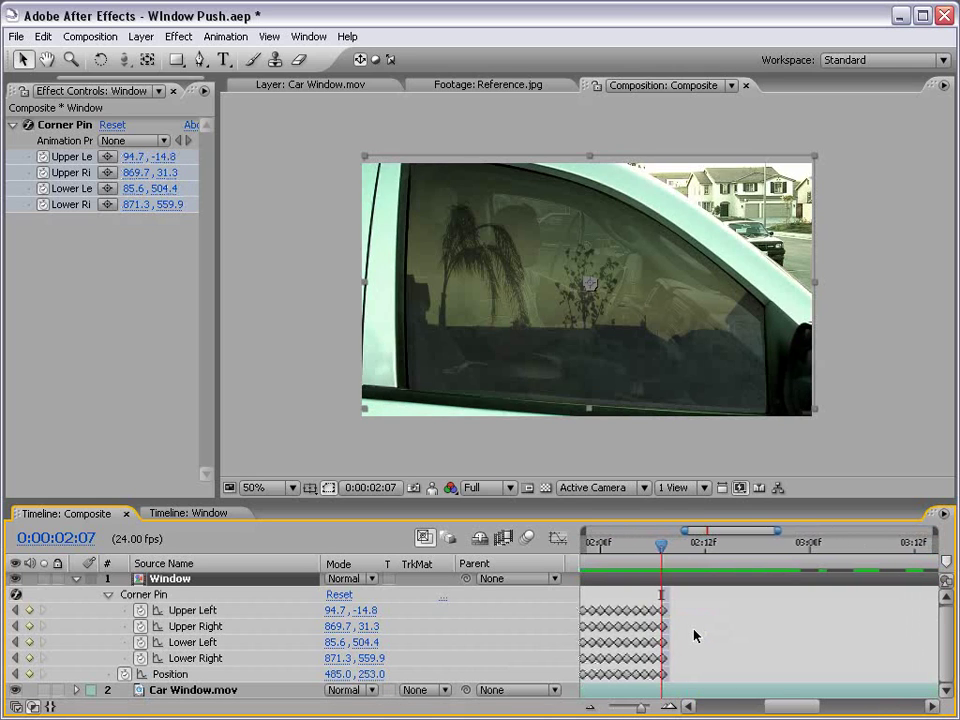
{"action": "key", "text": "shift+s"}
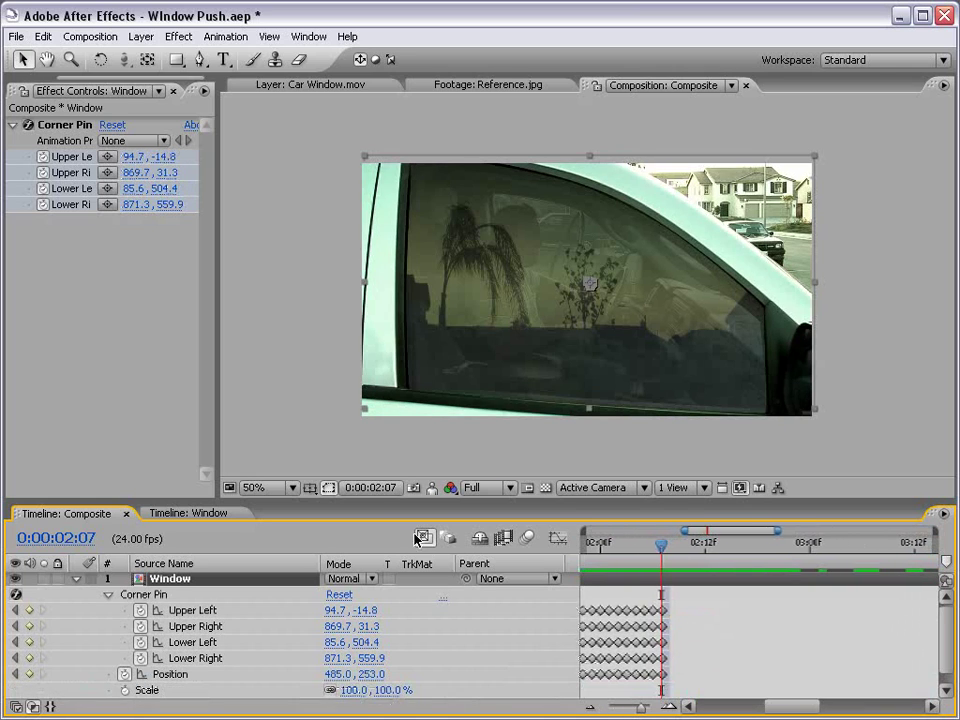
{"action": "left_click_drag", "start_coordinate": [357, 500], "coordinate": [355, 450]}
{"action": "left_click", "coordinate": [148, 643]}
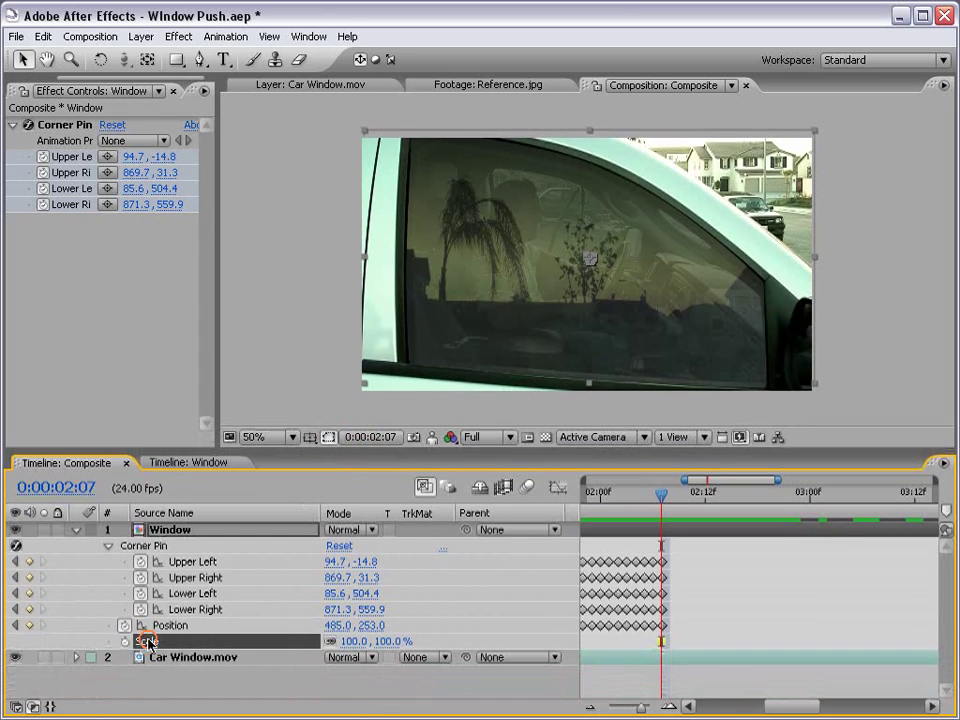
{"action": "left_click", "coordinate": [123, 642]}
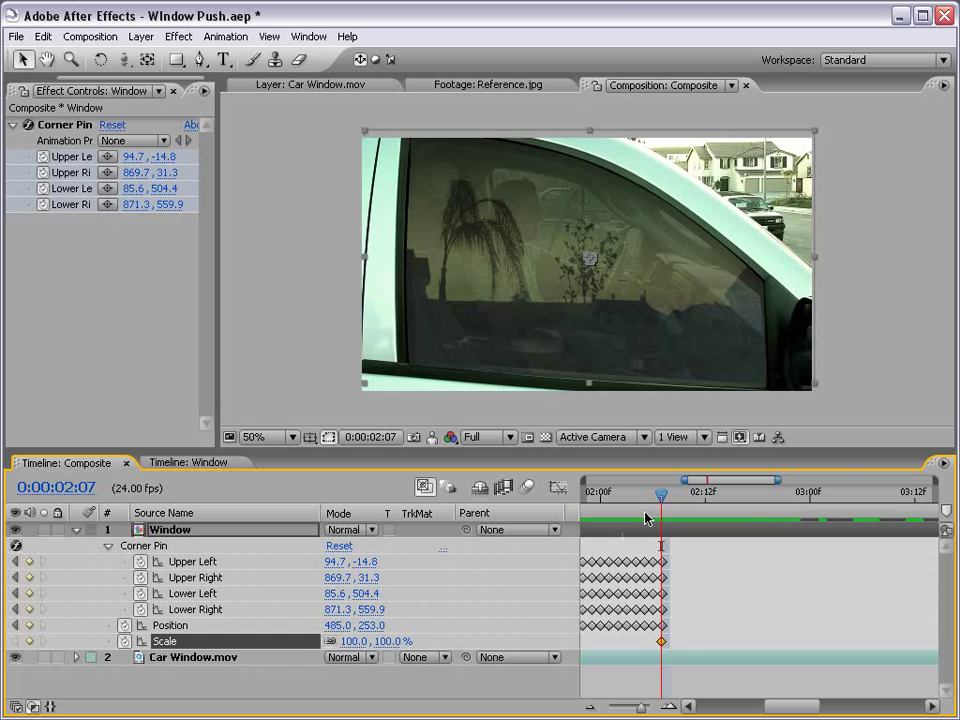
At 0:00:03:00, set Scale to 121% and shift Position X right to 493
{"action": "key", "text": "minus"}
{"action": "left_click_drag", "start_coordinate": [707, 493], "coordinate": [745, 498]}
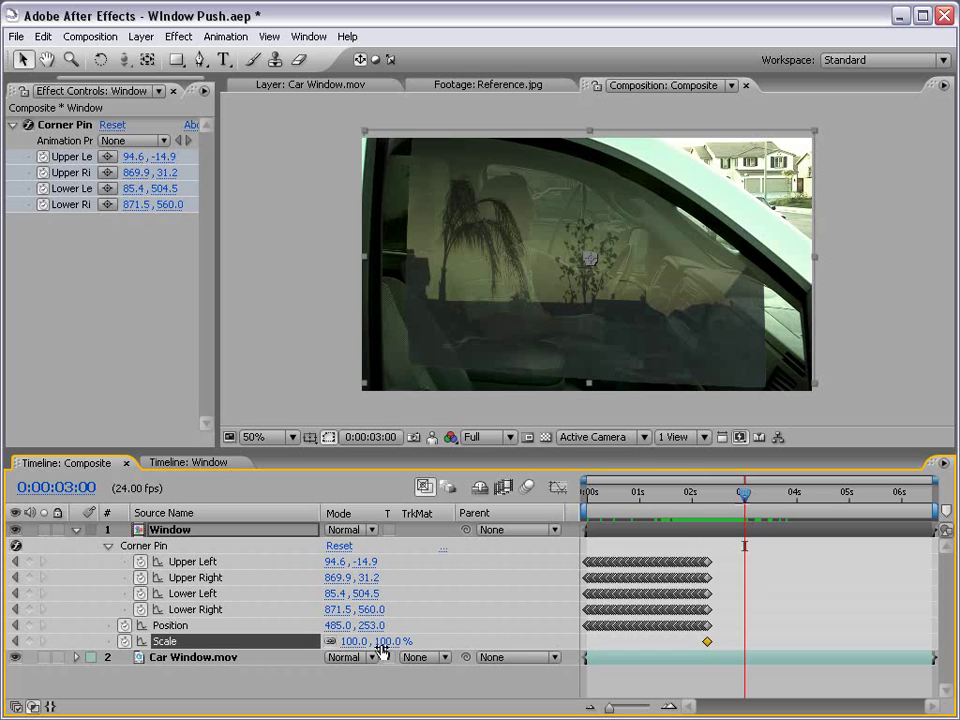
{"action": "left_click_drag", "start_coordinate": [384, 641], "coordinate": [403, 641]}
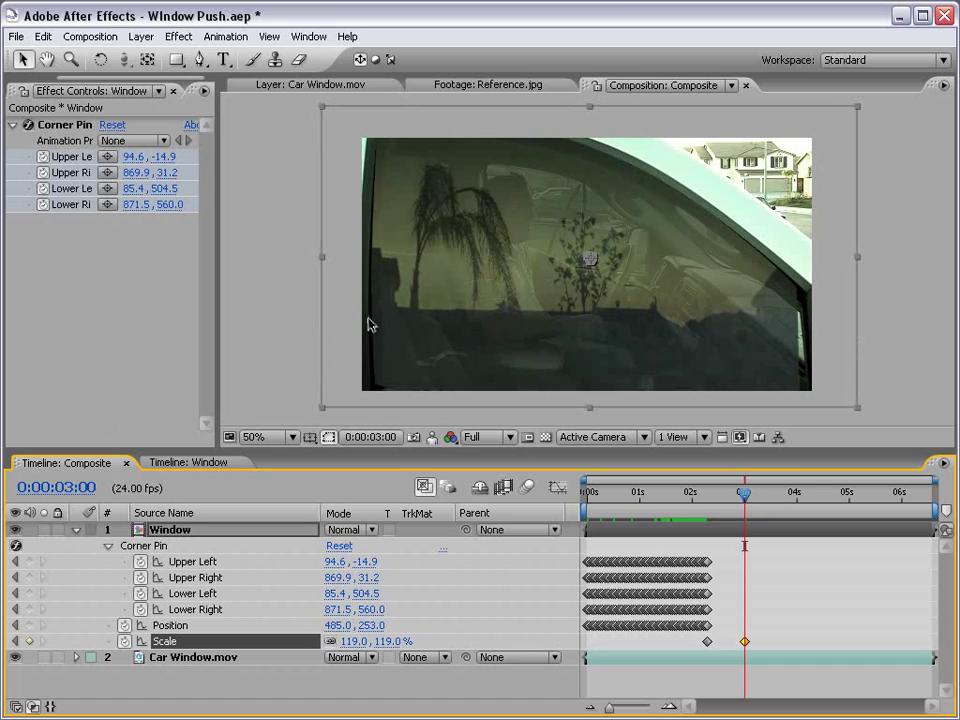
{"action": "left_click", "coordinate": [387, 641]}
{"action": "type", "text": "121"}
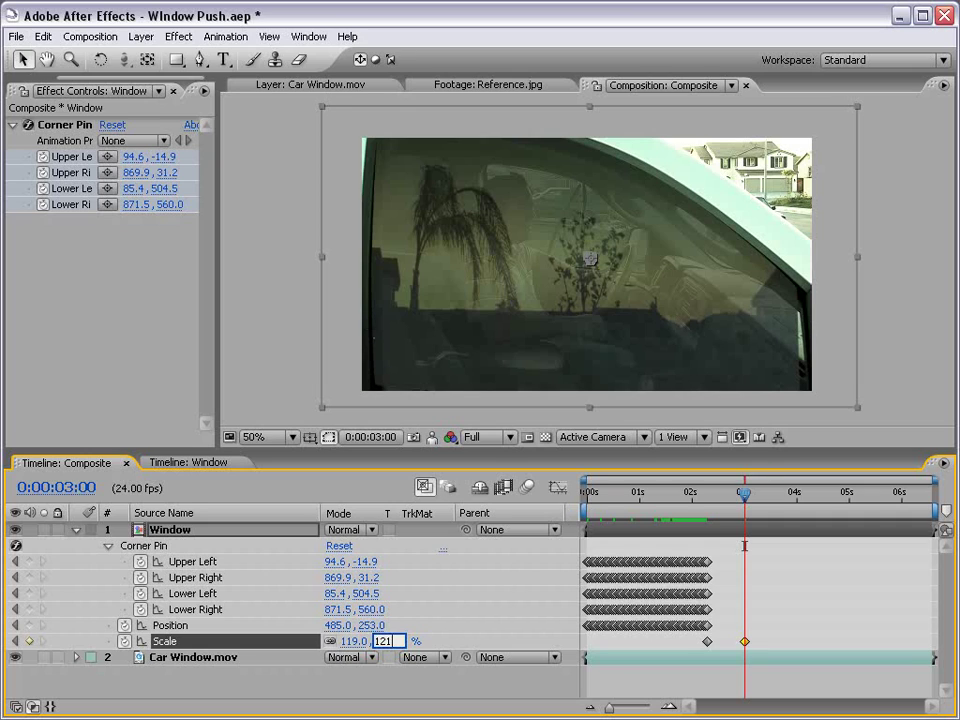
{"action": "key", "text": "Return"}
{"action": "left_click_drag", "start_coordinate": [340, 625], "coordinate": [395, 620]}
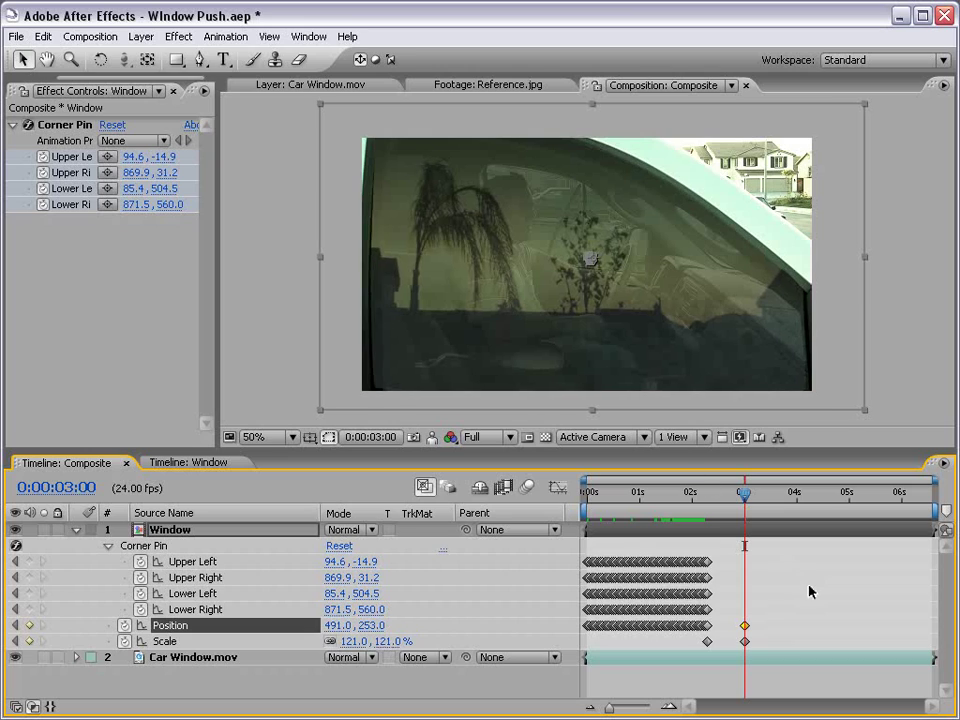
{"action": "key", "text": "Right"}
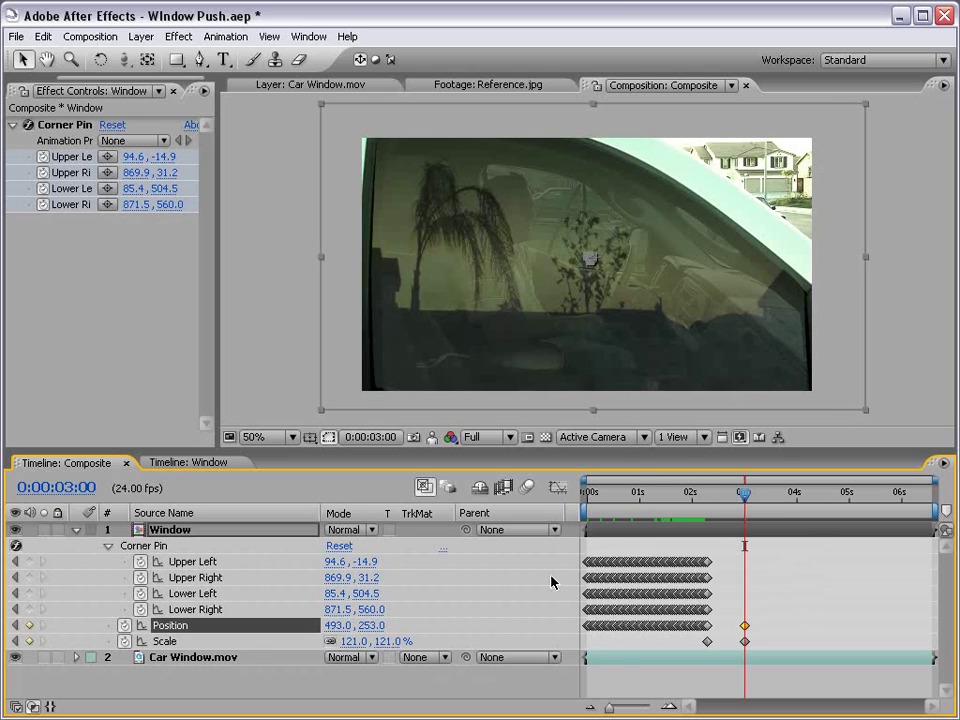
{"action": "mouse_move", "coordinate": [745, 492]}
{"action": "left_mouse_down"}
{"action": "mouse_move", "coordinate": [703, 497]}
{"action": "mouse_move", "coordinate": [752, 500]}
{"action": "mouse_move", "coordinate": [727, 500]}
{"action": "left_mouse_up"}
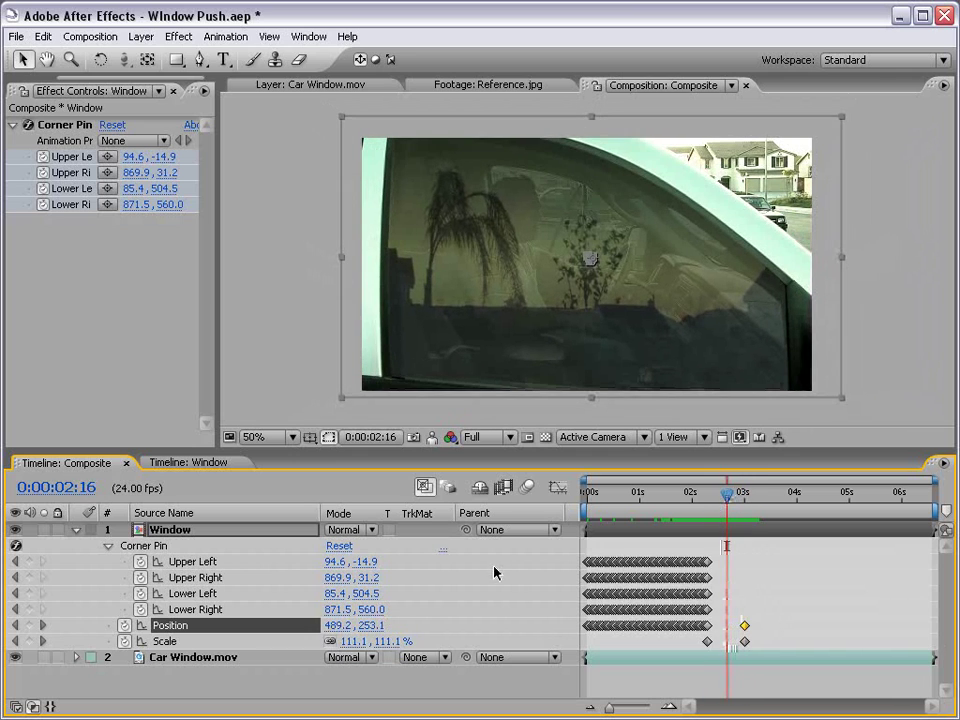
In the Graph Editor, add a Scale keyframe of about 153% at four seconds
{"action": "left_click", "coordinate": [165, 641]}
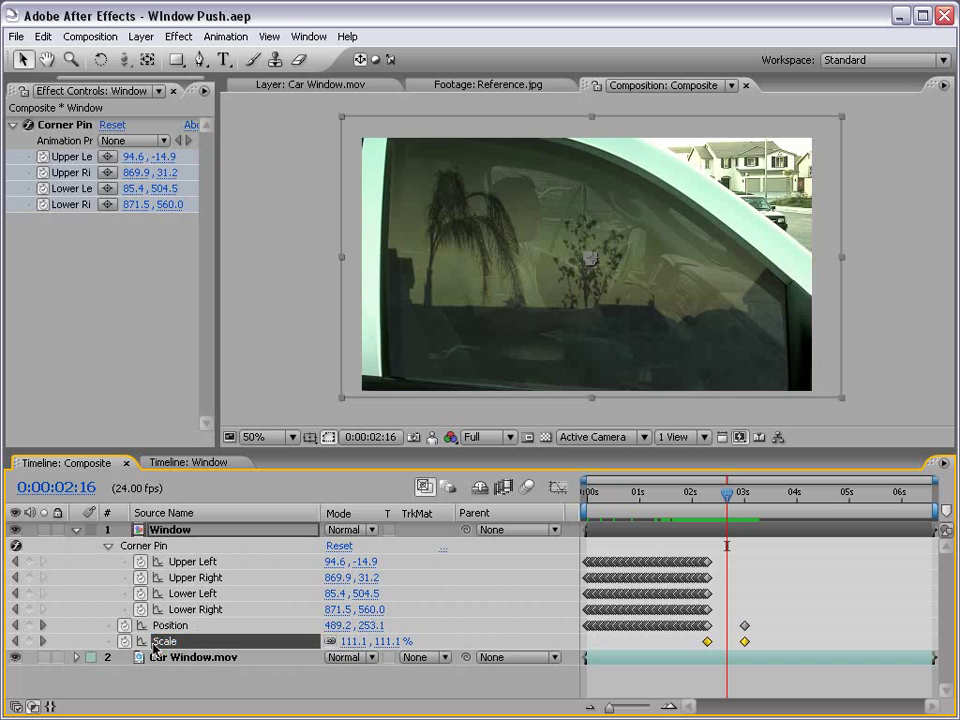
{"action": "left_click", "coordinate": [556, 488]}
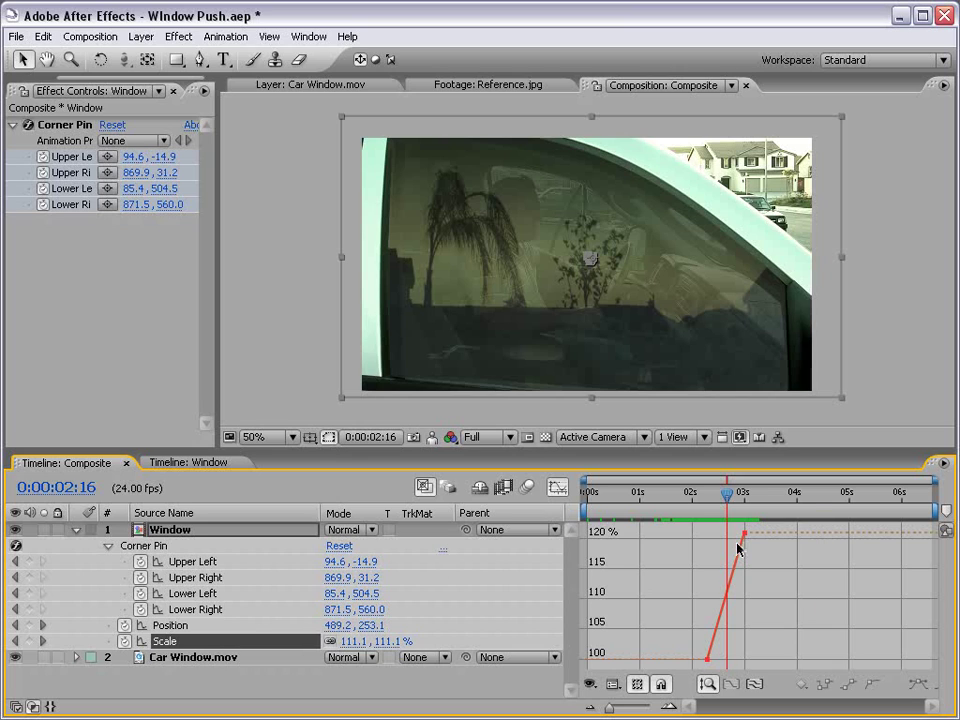
{"action": "key", "text": "j"}
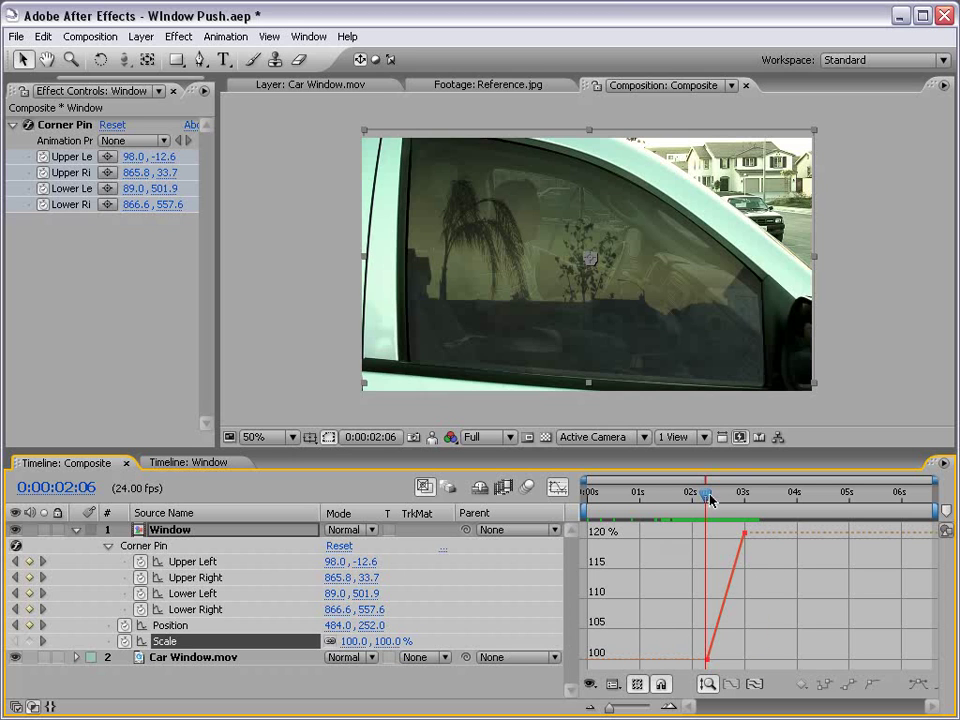
{"action": "left_click_drag", "start_coordinate": [709, 499], "coordinate": [803, 497]}
{"action": "left_click_drag", "start_coordinate": [388, 652], "coordinate": [398, 642]}
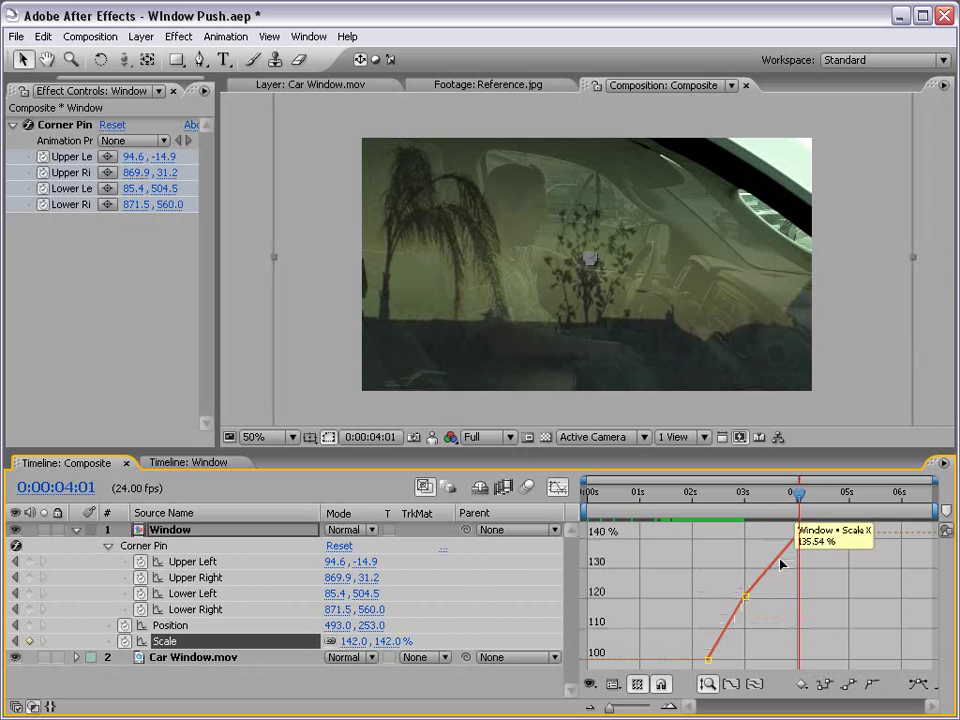
{"action": "left_click_drag", "start_coordinate": [392, 641], "coordinate": [400, 641]}
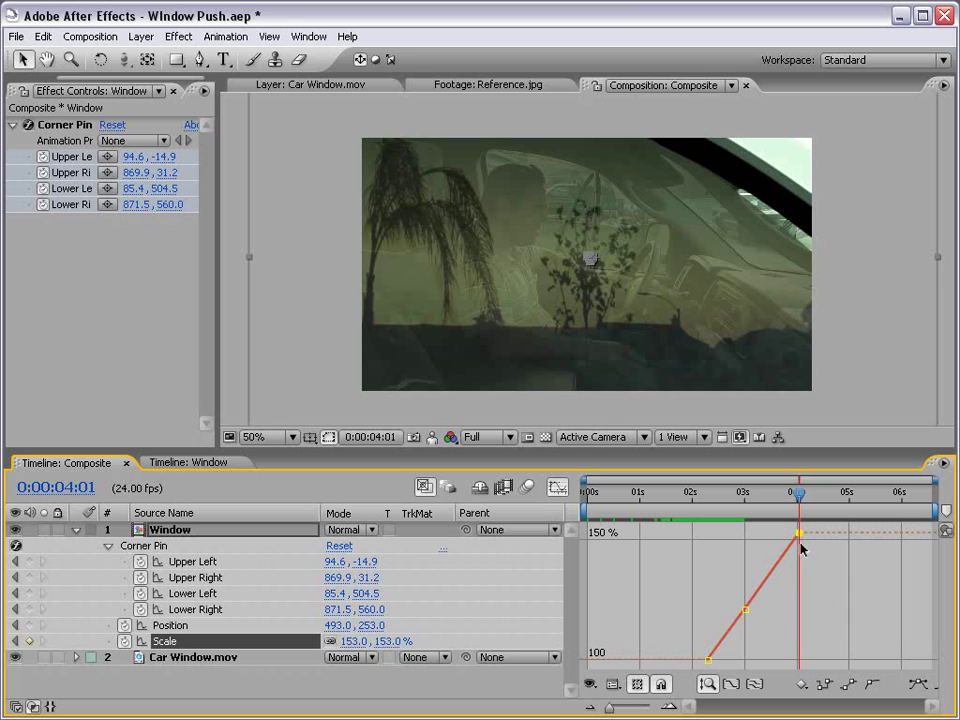
{"action": "mouse_move", "coordinate": [710, 510]}
{"action": "left_mouse_down"}
{"action": "mouse_move", "coordinate": [742, 510]}
{"action": "mouse_move", "coordinate": [710, 498]}
{"action": "left_mouse_up"}
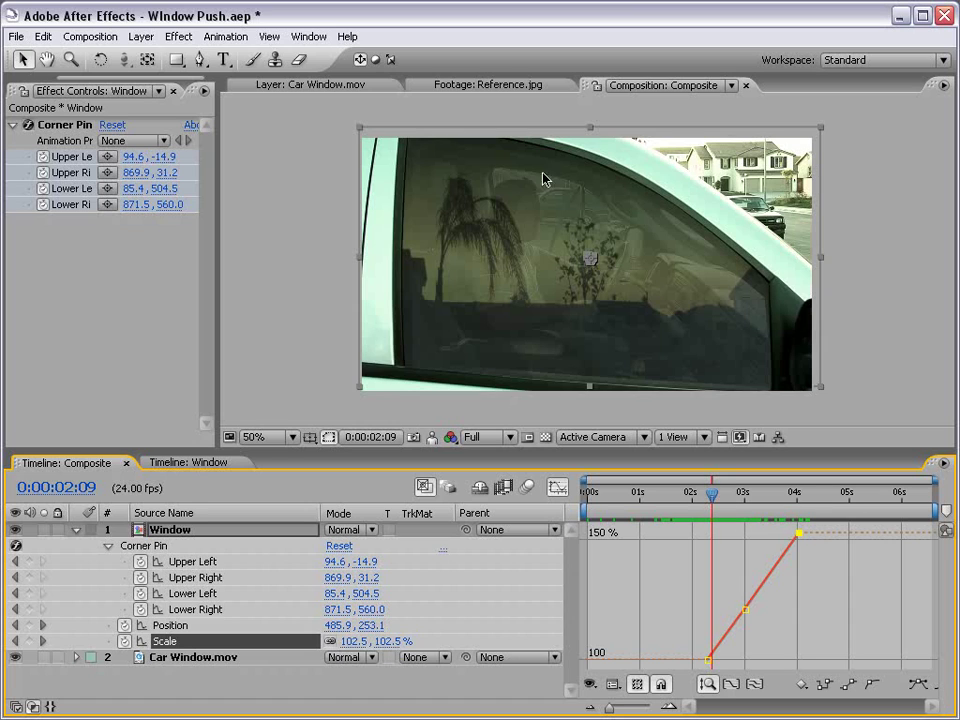
Set Scale to 245% at five seconds and return to the keyframe view
{"action": "left_click_drag", "start_coordinate": [714, 500], "coordinate": [755, 498]}
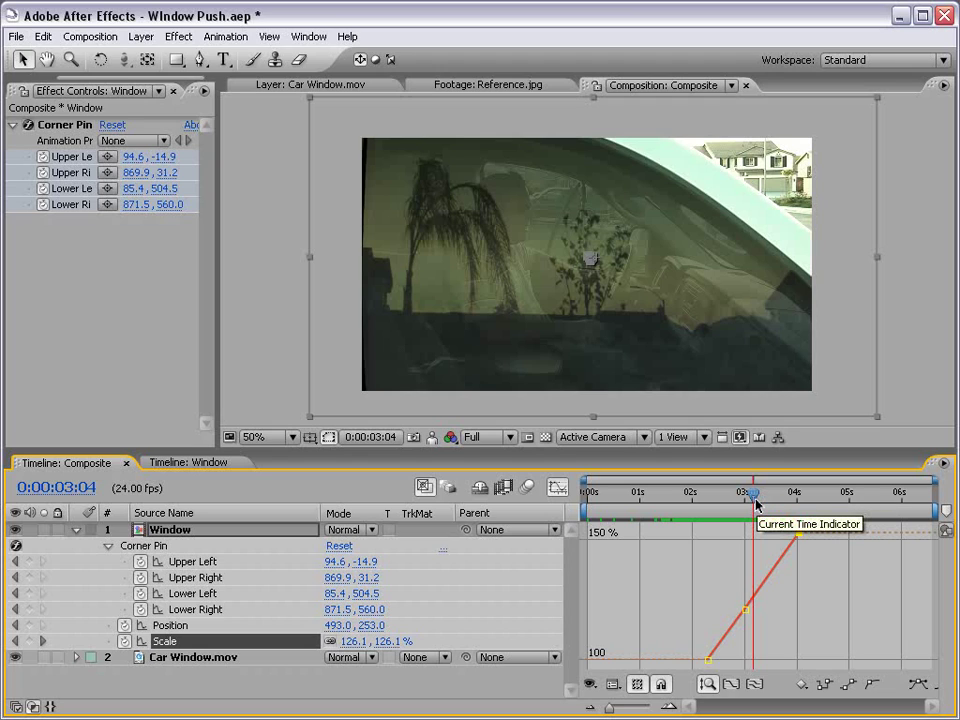
{"action": "mouse_move", "coordinate": [755, 500]}
{"action": "left_mouse_down"}
{"action": "mouse_move", "coordinate": [853, 503]}
{"action": "mouse_move", "coordinate": [848, 493]}
{"action": "left_mouse_up"}
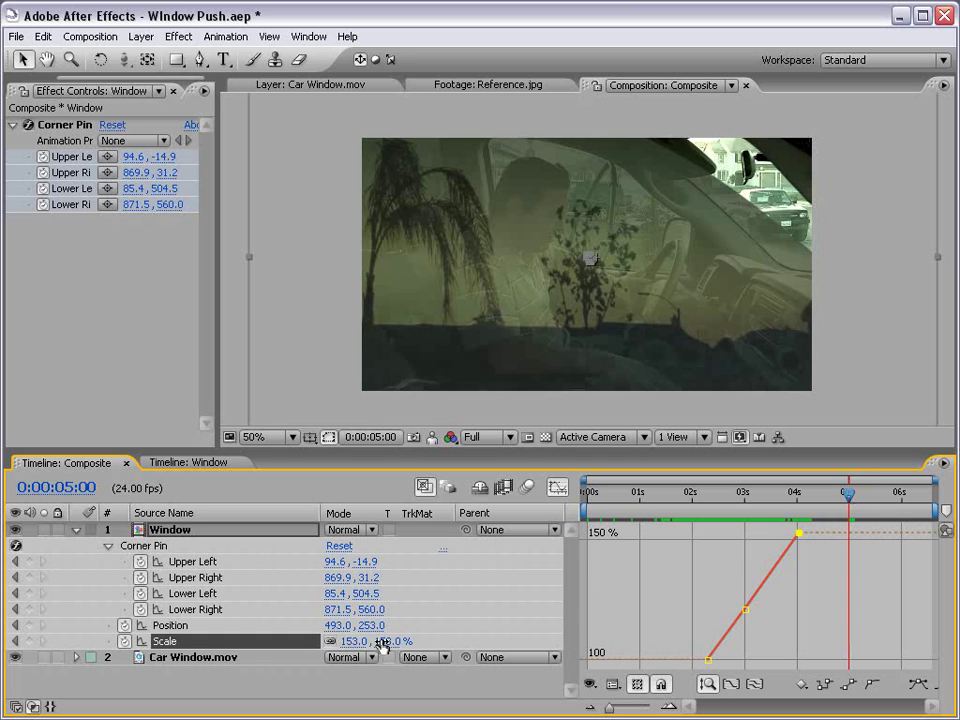
{"action": "left_click_drag", "start_coordinate": [381, 641], "coordinate": [424, 641]}
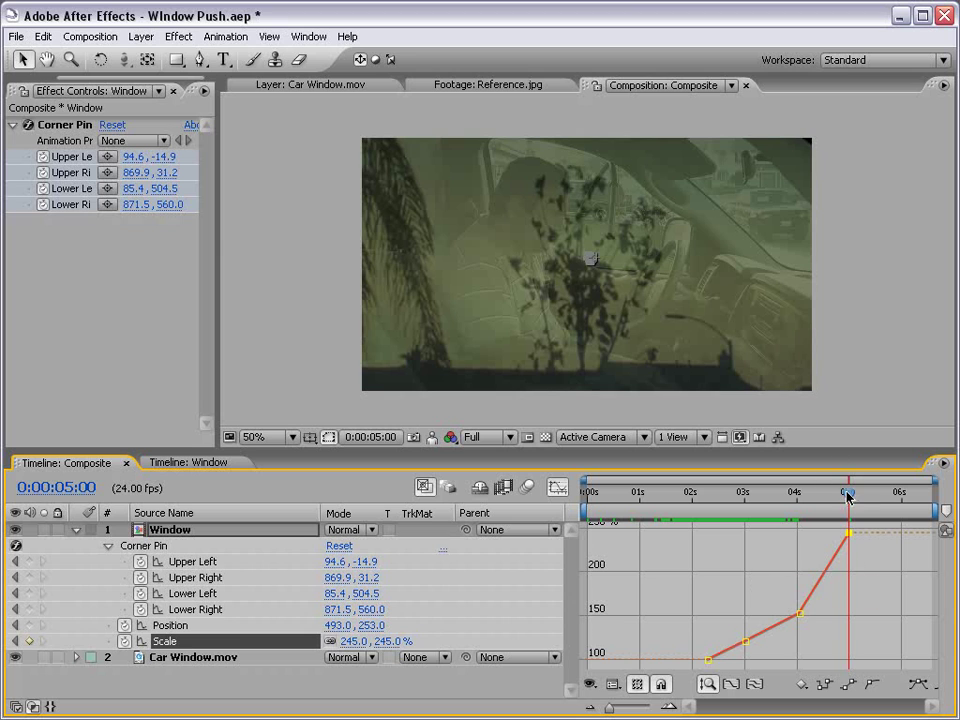
{"action": "left_click_drag", "start_coordinate": [848, 493], "coordinate": [716, 497]}
{"action": "left_click", "coordinate": [557, 492]}
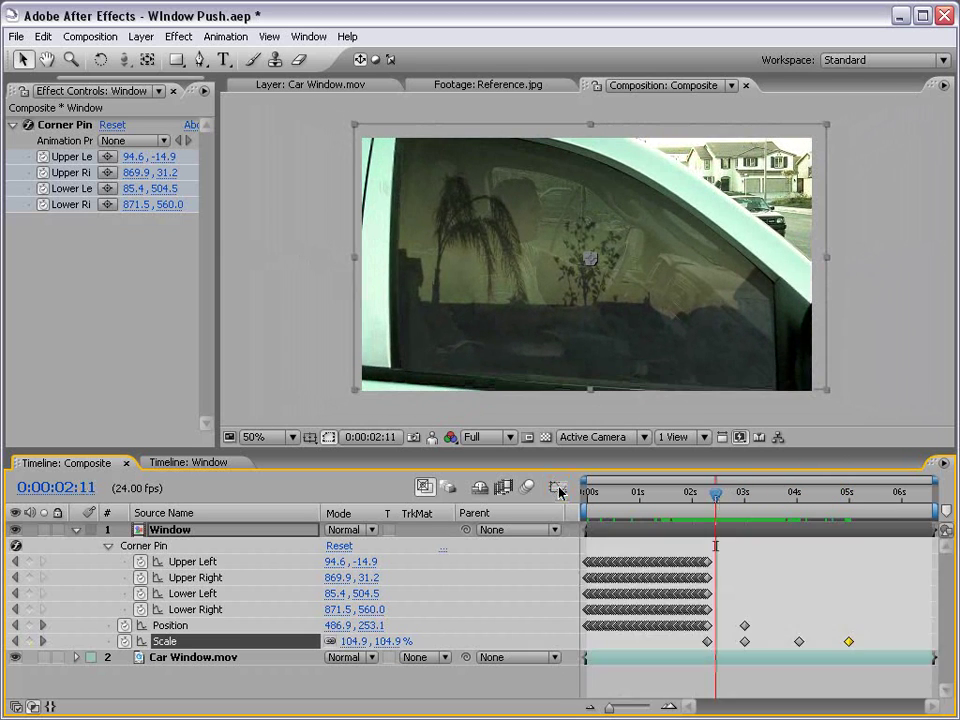
{"action": "left_click", "coordinate": [683, 529]}
{"action": "left_click", "coordinate": [179, 36]}
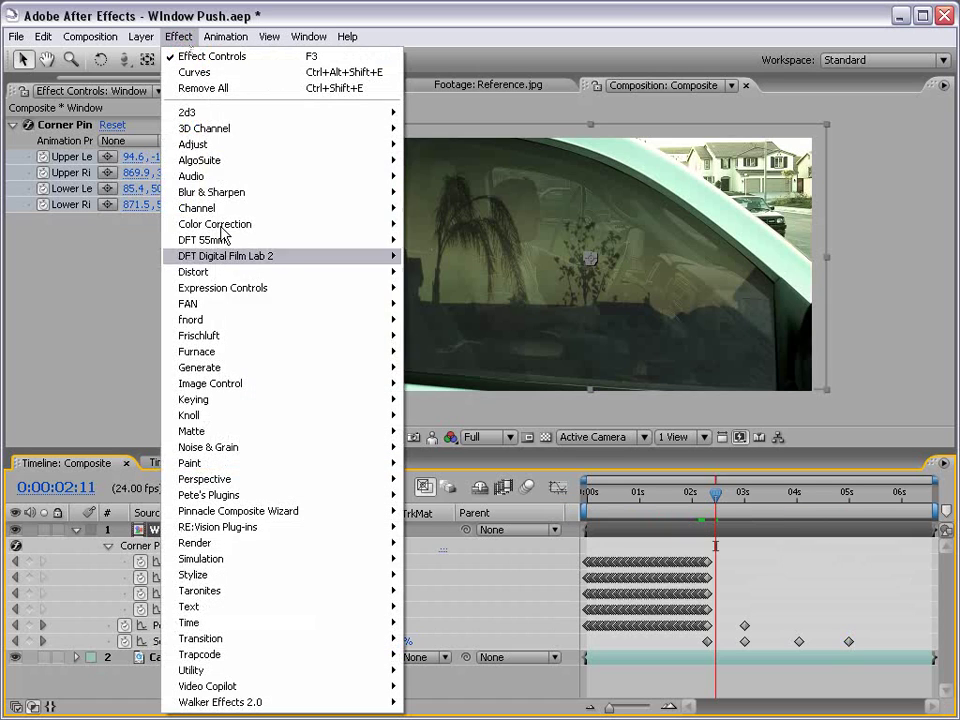
{"action": "mouse_move", "coordinate": [200, 367]}
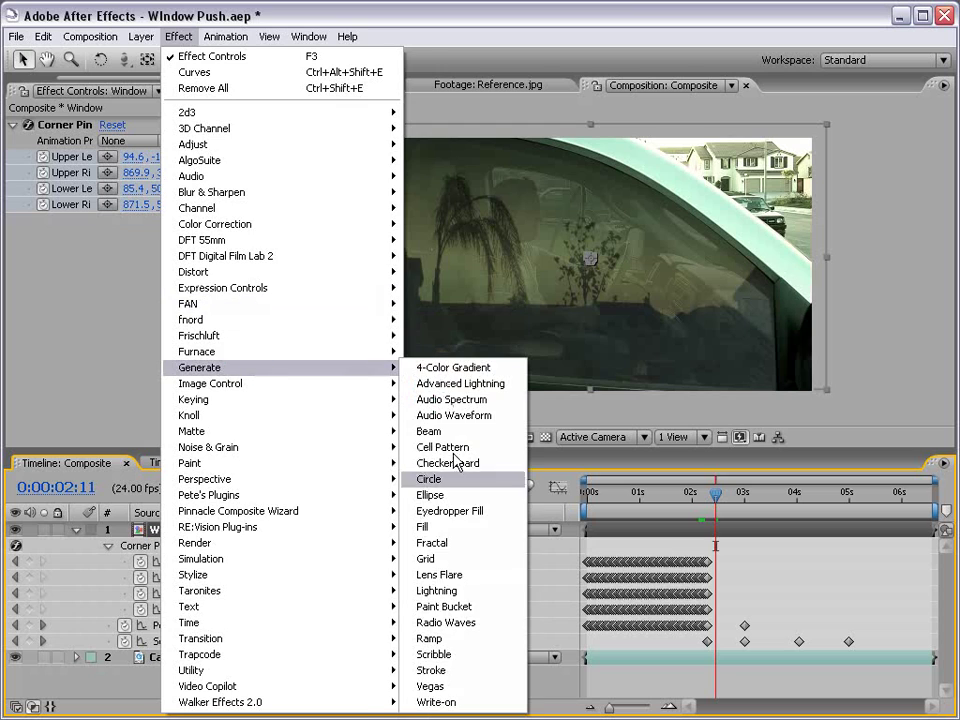
Add a red Fill effect to the Window layer at 55% opacity as a guide
{"action": "left_click", "coordinate": [423, 527]}
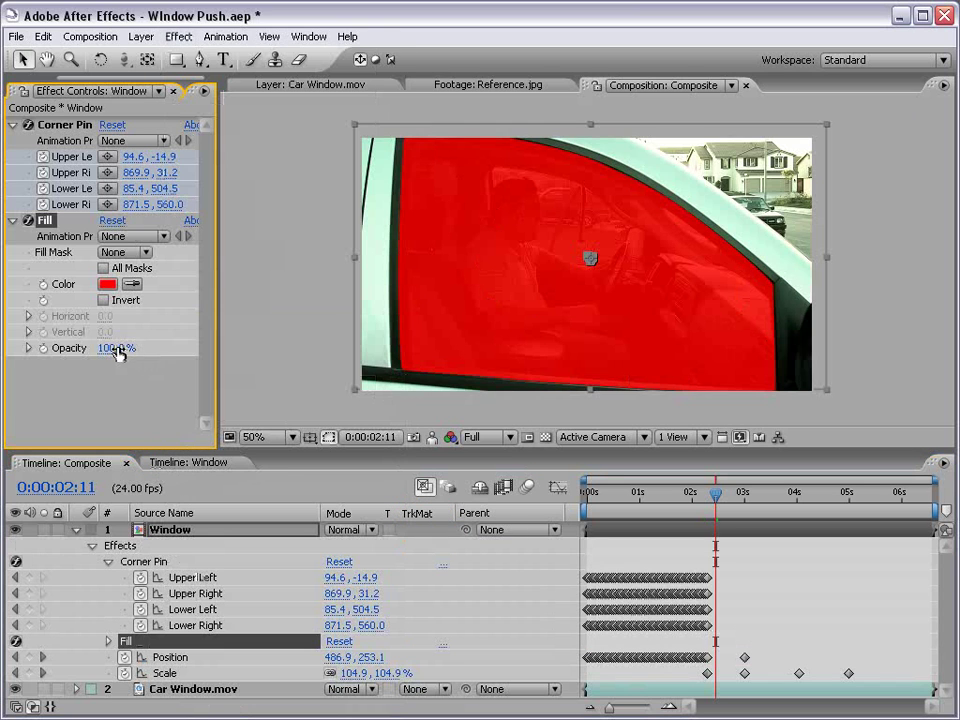
{"action": "left_click_drag", "start_coordinate": [118, 352], "coordinate": [72, 348]}
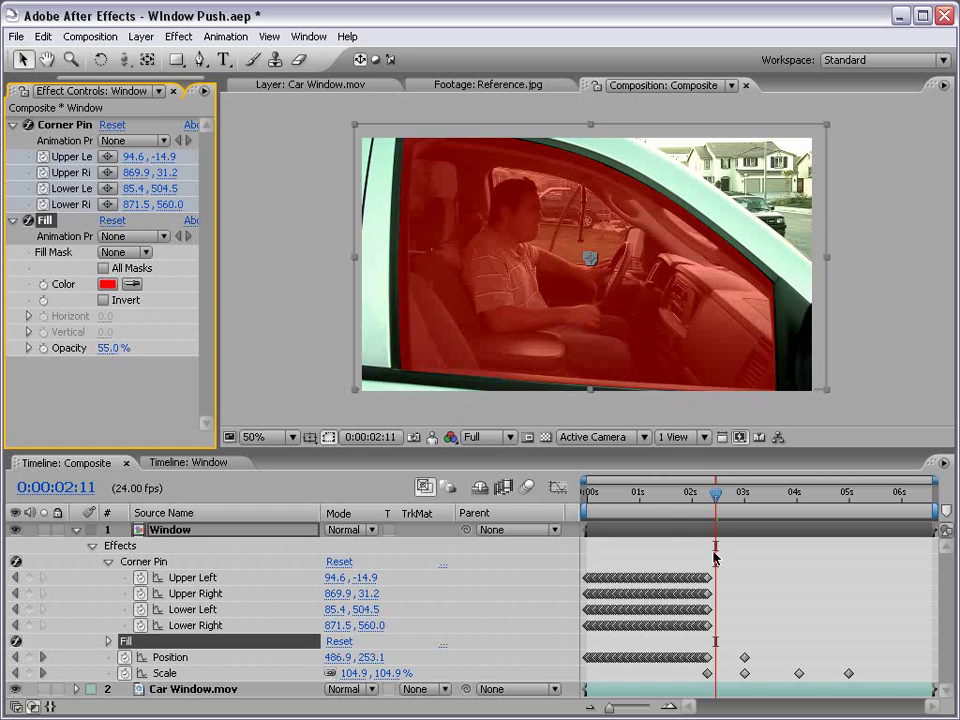
{"action": "left_click", "coordinate": [828, 596]}
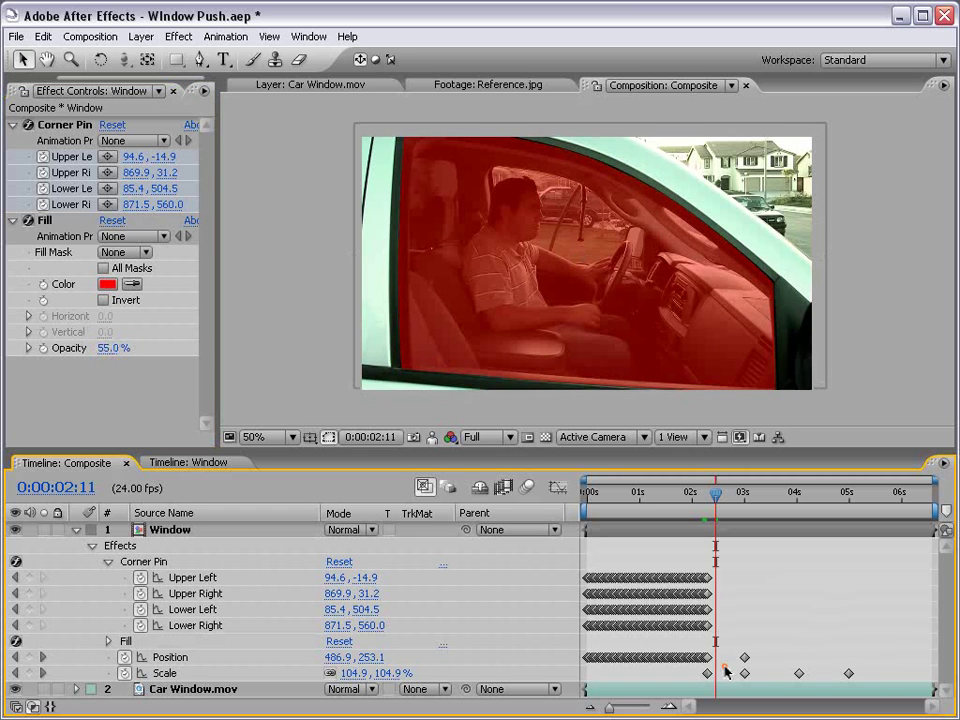
Delete the three- and four-second Scale keyframes and keyframe a new Scale value
{"action": "left_click_drag", "start_coordinate": [724, 667], "coordinate": [812, 680]}
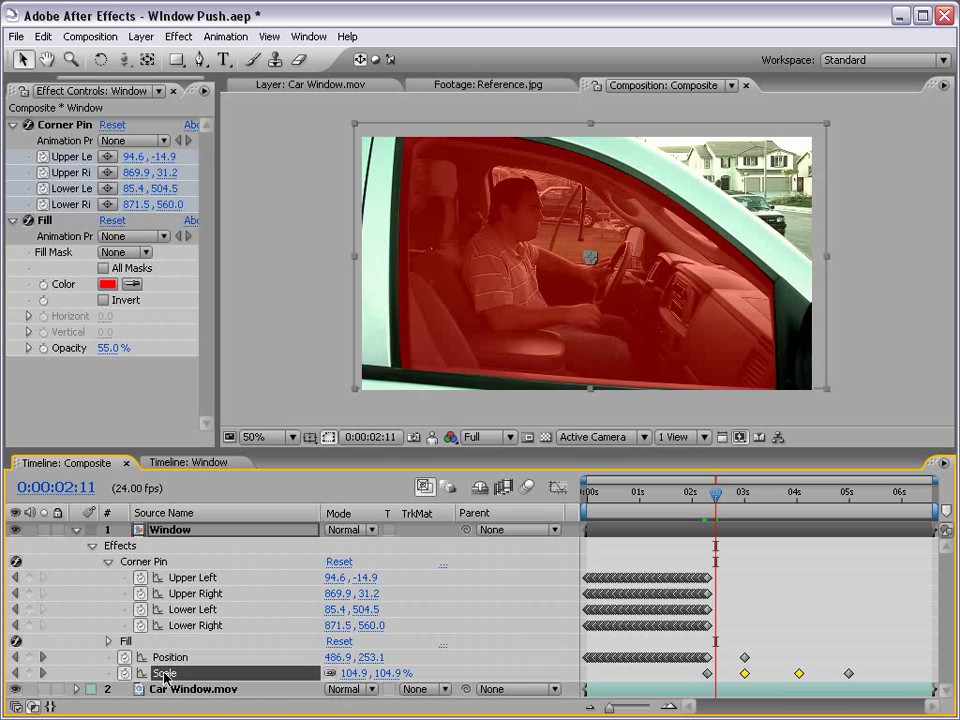
{"action": "key", "text": "Delete"}
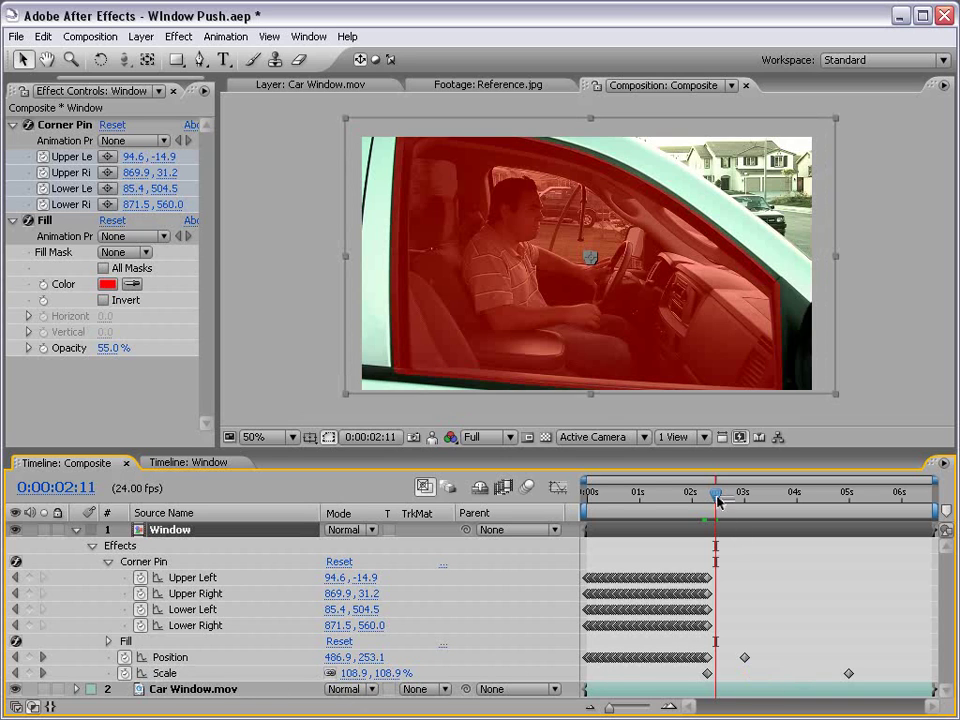
{"action": "left_click_drag", "start_coordinate": [715, 494], "coordinate": [744, 494]}
{"action": "mouse_move", "coordinate": [395, 683]}
{"action": "left_mouse_down"}
{"action": "mouse_move", "coordinate": [372, 677]}
{"action": "mouse_move", "coordinate": [390, 677]}
{"action": "left_mouse_up"}
{"action": "key", "text": "Left"}
{"action": "key", "text": "Left"}
{"action": "key", "text": "Left"}
{"action": "key", "text": "Left"}
{"action": "key", "text": "Left"}
{"action": "key", "text": "Left"}
{"action": "key", "text": "Left"}
{"action": "key", "text": "Left"}
{"action": "key", "text": "Left"}
Nudge the Window layer to 487, 263 and keyframe Scale at 122.5%
{"action": "key", "text": "Down"}
{"action": "key", "text": "Down"}
{"action": "key", "text": "Down"}
{"action": "key", "text": "Down"}
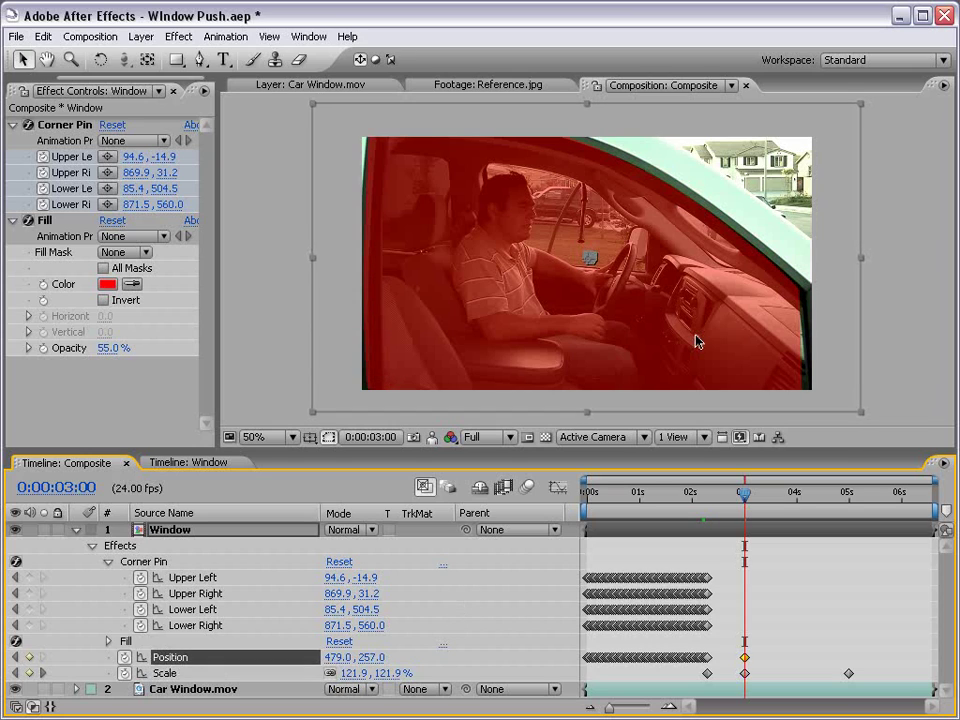
{"action": "key", "text": "Down"}
{"action": "key", "text": "Down"}
{"action": "key", "text": "Right"}
{"action": "key", "text": "Right"}
{"action": "key", "text": "Right"}
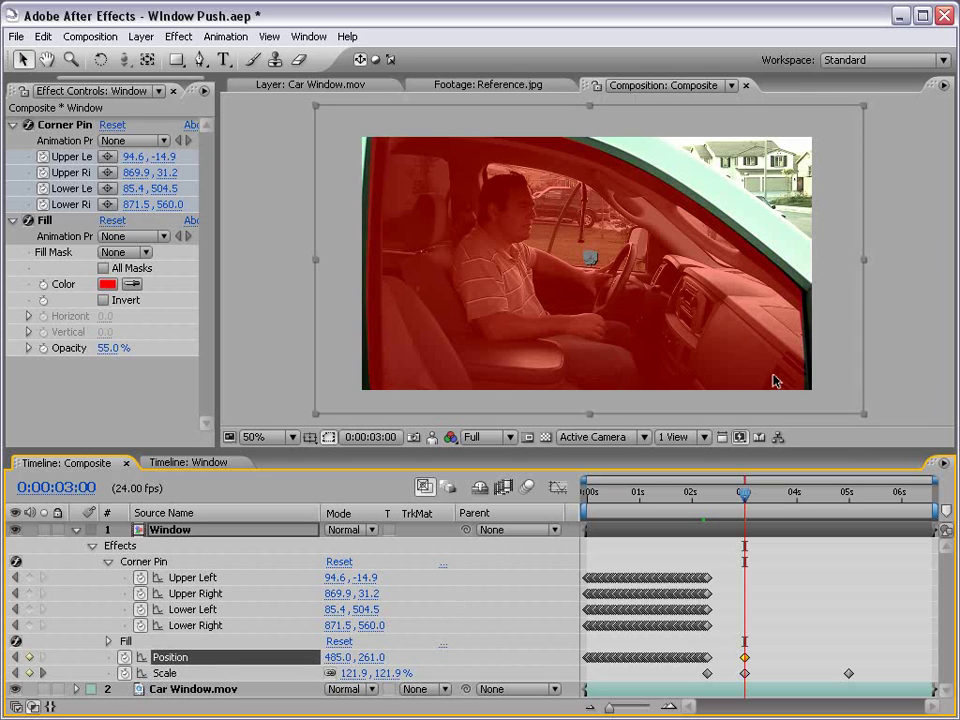
{"action": "key", "text": "Right"}
{"action": "key", "text": "Right"}
{"action": "key", "text": "Down"}
{"action": "key", "text": "Down"}
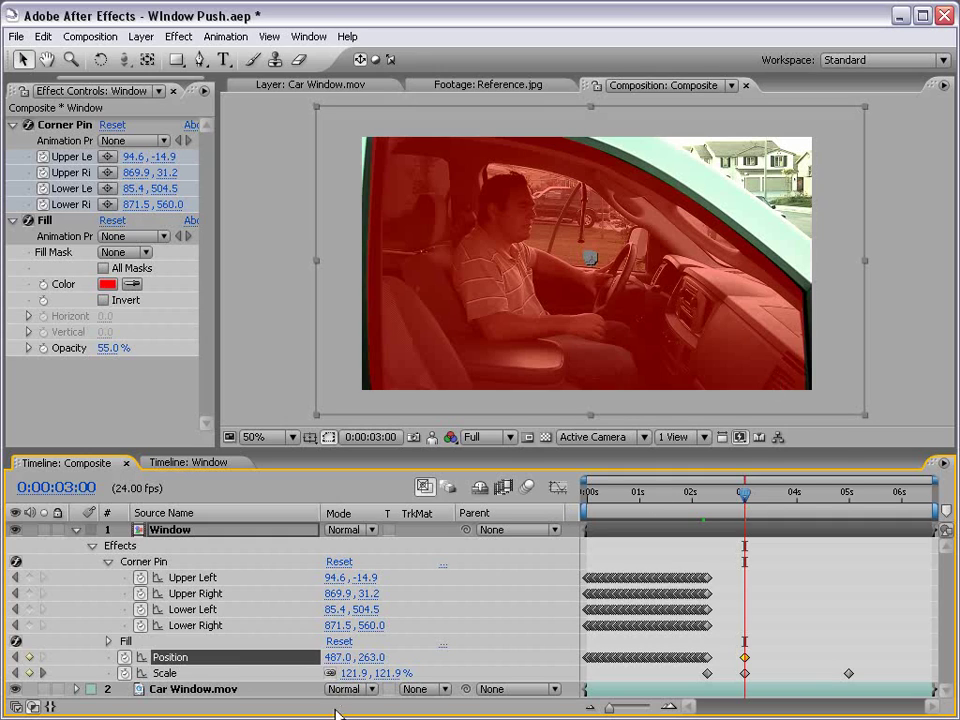
{"action": "left_click", "coordinate": [391, 671]}
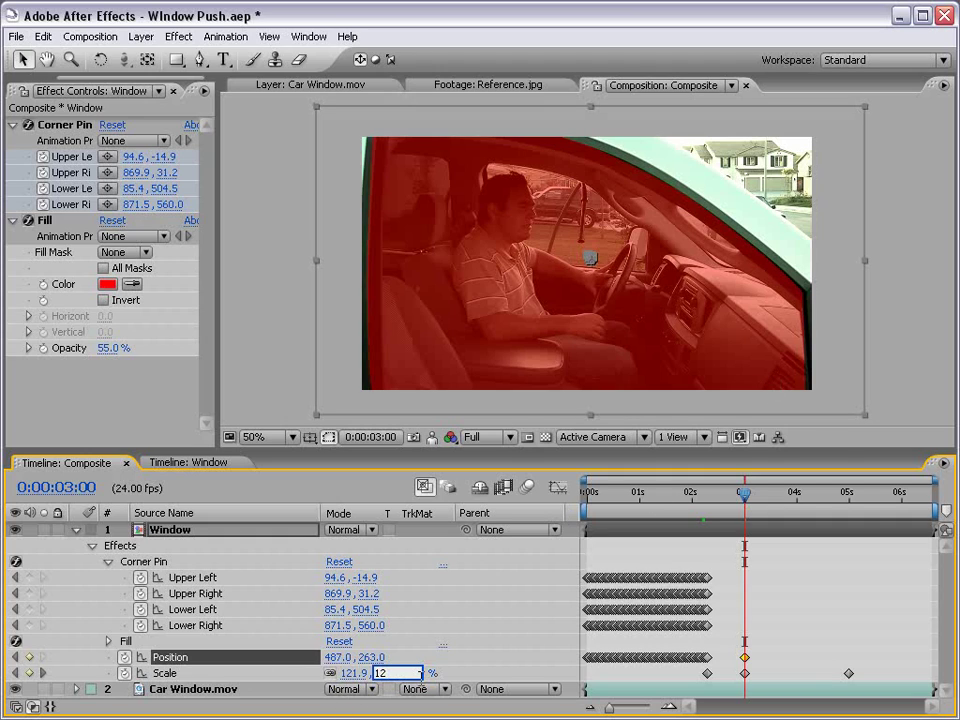
{"action": "type", "text": "2.5"}
{"action": "key", "text": "Return"}
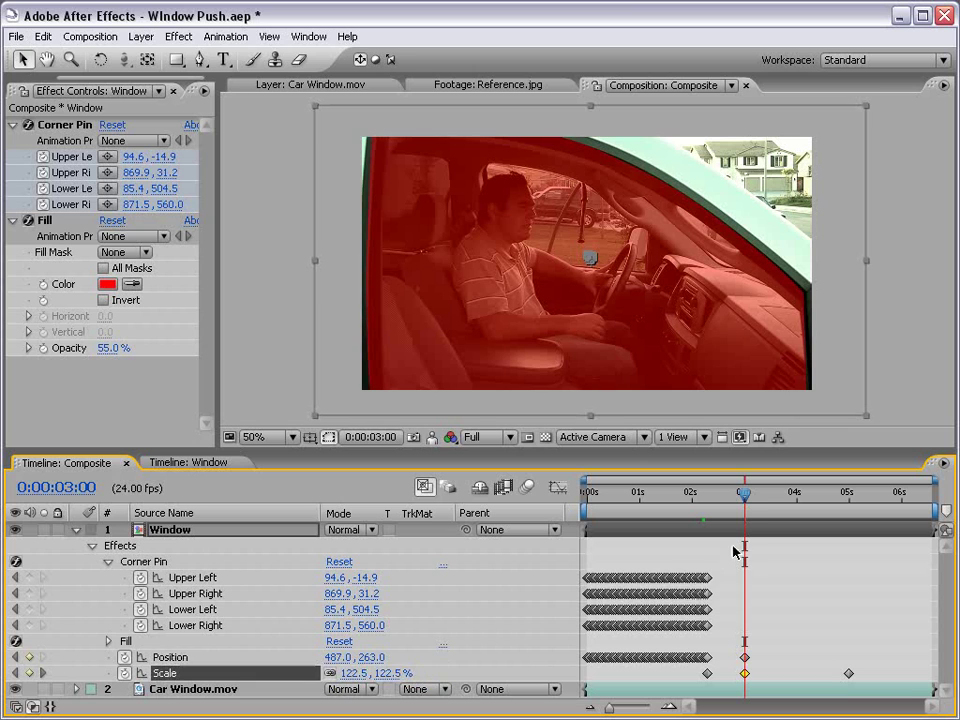
Keyframe Scale adjustments at 3:08, 3:17 and 3:23, and a larger Scale at 5 s
{"action": "mouse_move", "coordinate": [745, 504]}
{"action": "left_mouse_down"}
{"action": "mouse_move", "coordinate": [778, 496]}
{"action": "mouse_move", "coordinate": [777, 486]}
{"action": "left_mouse_up"}
{"action": "left_click_drag", "start_coordinate": [386, 673], "coordinate": [383, 673]}
{"action": "left_click_drag", "start_coordinate": [775, 508], "coordinate": [760, 505]}
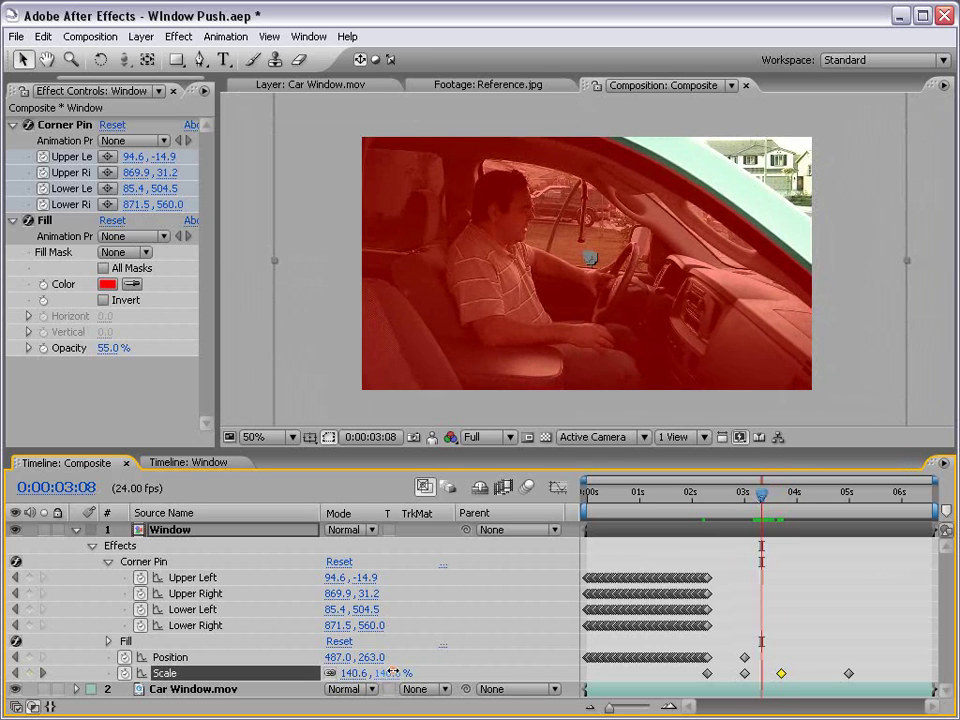
{"action": "left_click_drag", "start_coordinate": [392, 672], "coordinate": [391, 673]}
{"action": "left_click_drag", "start_coordinate": [760, 506], "coordinate": [809, 503]}
{"action": "left_click_drag", "start_coordinate": [387, 675], "coordinate": [389, 673]}
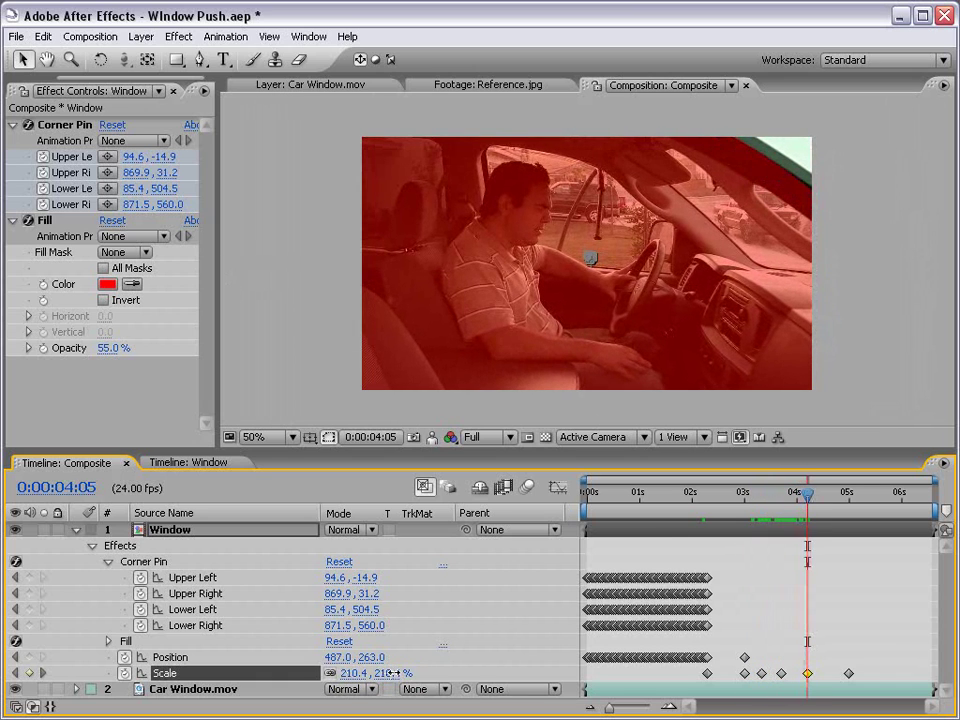
{"action": "mouse_move", "coordinate": [791, 503]}
{"action": "left_mouse_down"}
{"action": "mouse_move", "coordinate": [855, 496]}
{"action": "mouse_move", "coordinate": [838, 497]}
{"action": "left_mouse_up"}
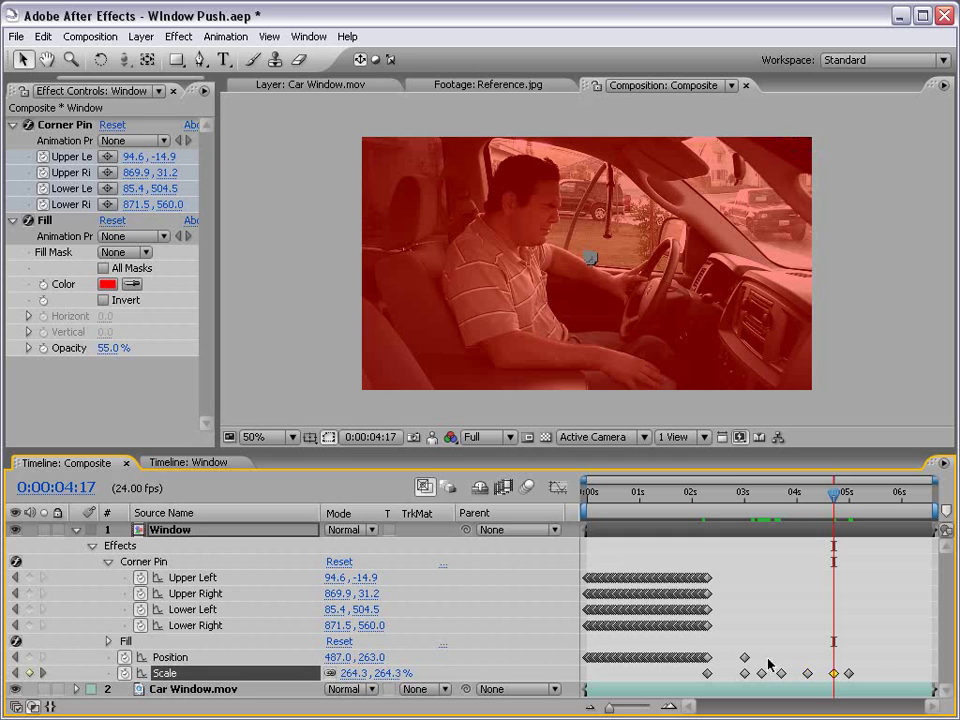
{"action": "left_click_drag", "start_coordinate": [838, 497], "coordinate": [855, 494]}
{"action": "left_click_drag", "start_coordinate": [385, 673], "coordinate": [395, 673]}
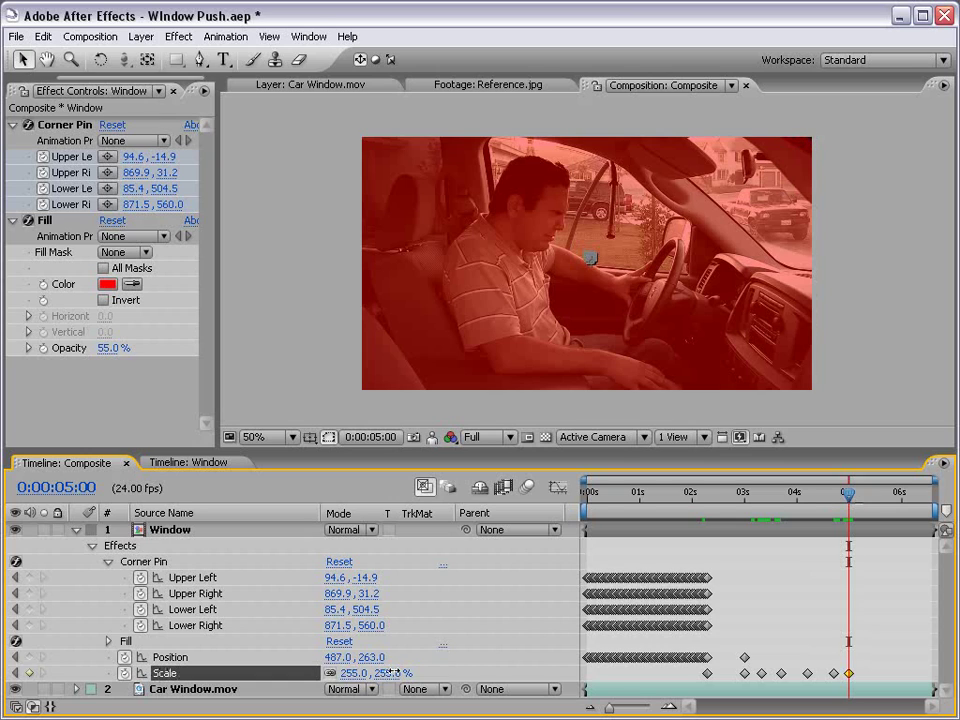
In the Graph Editor, raise the final 5 s Scale keyframe to about 316%
{"action": "left_click", "coordinate": [549, 487]}
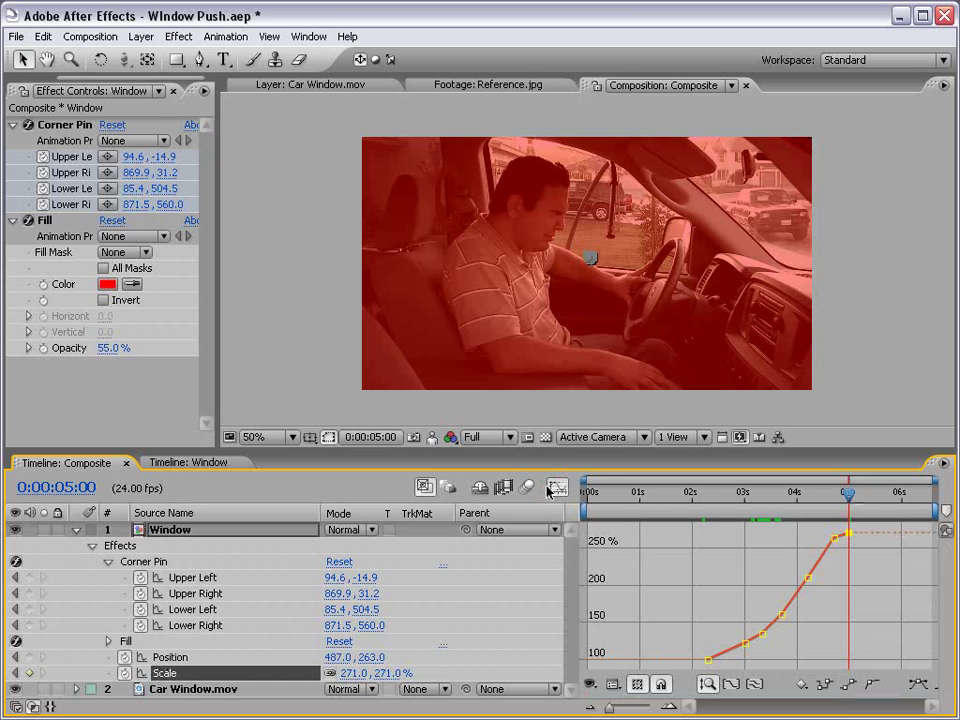
{"action": "left_click", "coordinate": [850, 591]}
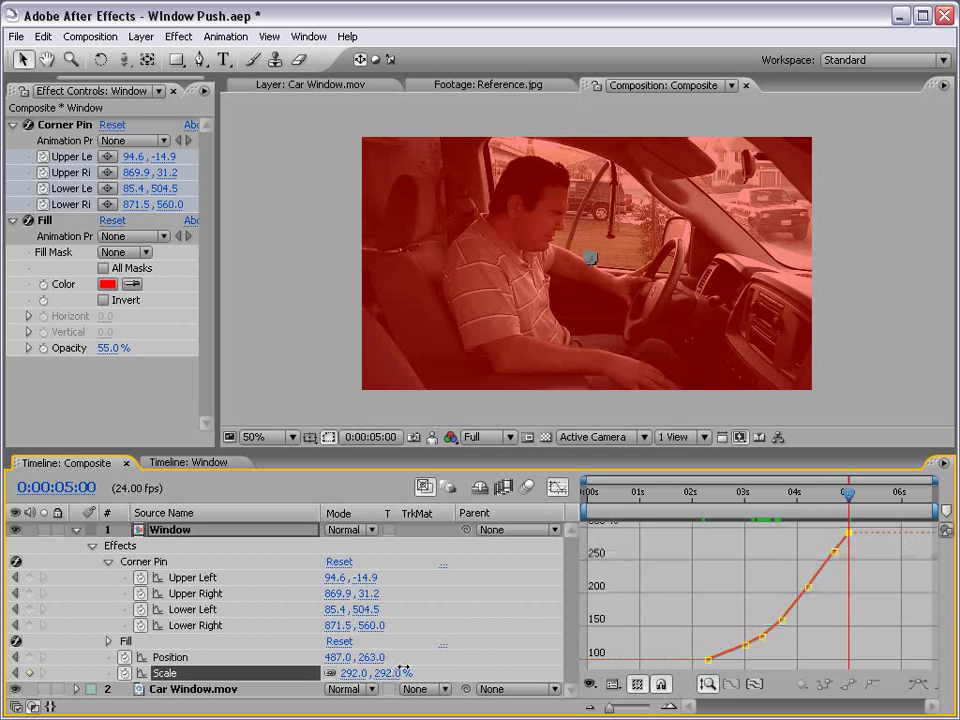
{"action": "left_click_drag", "start_coordinate": [388, 672], "coordinate": [415, 660]}
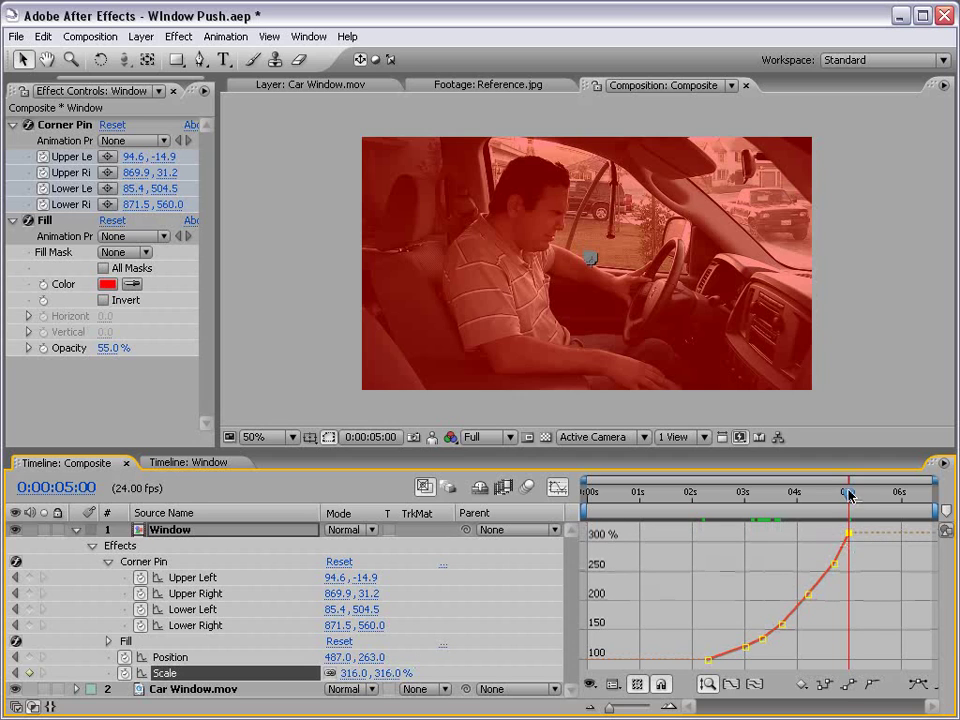
{"action": "mouse_move", "coordinate": [849, 496]}
{"action": "left_mouse_down"}
{"action": "mouse_move", "coordinate": [700, 497]}
{"action": "mouse_move", "coordinate": [767, 497]}
{"action": "mouse_move", "coordinate": [720, 497]}
{"action": "mouse_move", "coordinate": [747, 502]}
{"action": "left_mouse_up"}
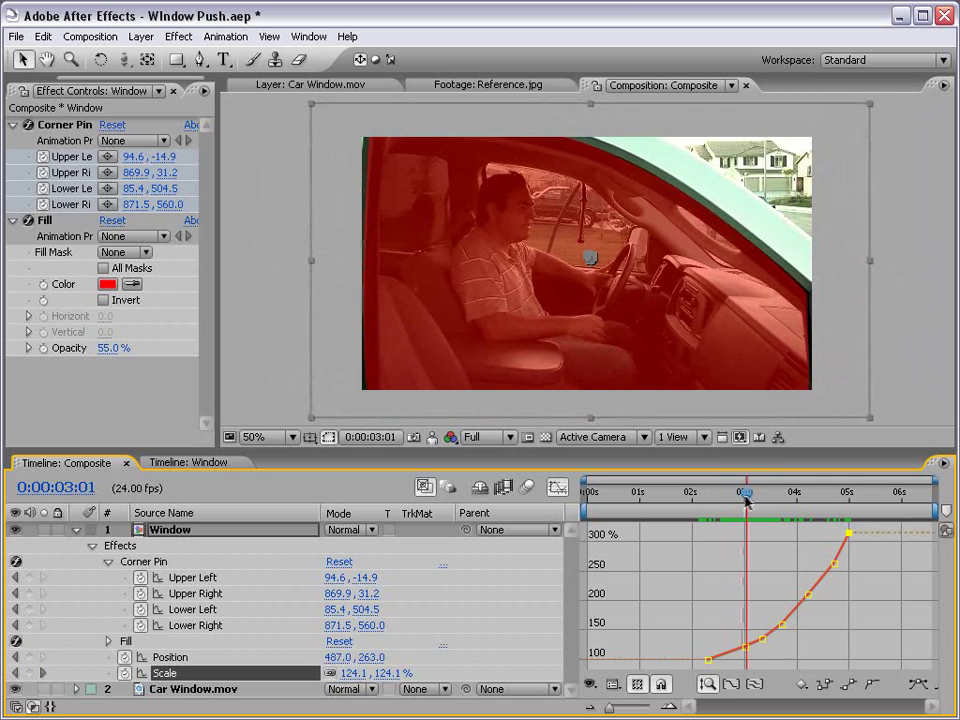
Return to keyframe view and zoom the timeline in around 3 seconds, parking at 2:13
{"action": "left_click", "coordinate": [560, 488]}
{"action": "key", "text": "equal"}
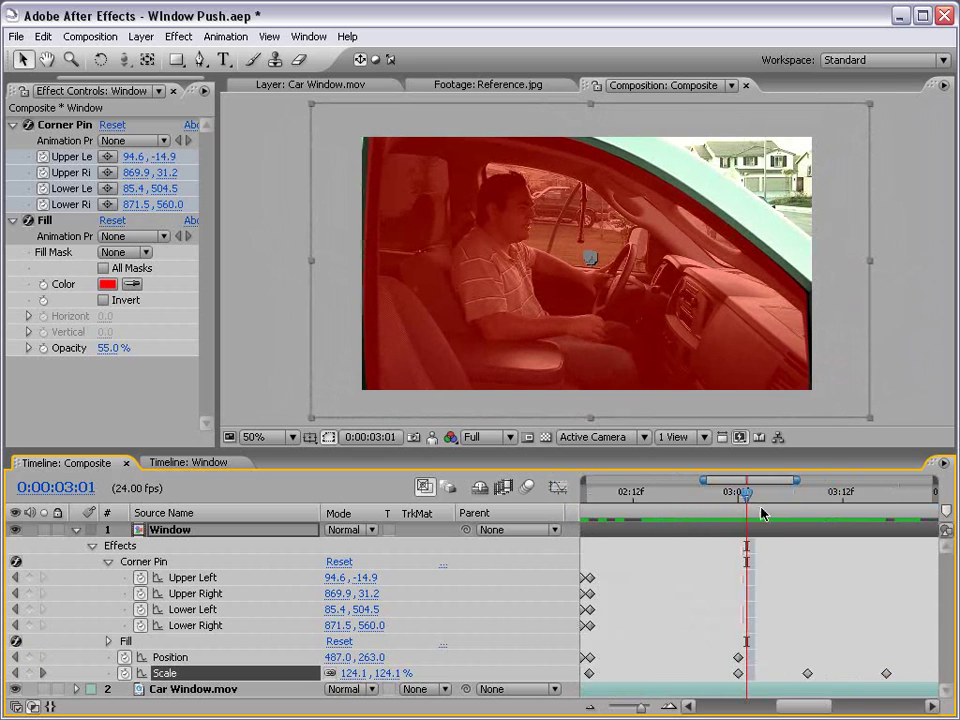
{"action": "mouse_move", "coordinate": [750, 496]}
{"action": "left_mouse_down"}
{"action": "mouse_move", "coordinate": [692, 515]}
{"action": "mouse_move", "coordinate": [866, 528]}
{"action": "mouse_move", "coordinate": [643, 500]}
{"action": "left_mouse_up"}
{"action": "left_click", "coordinate": [668, 596]}
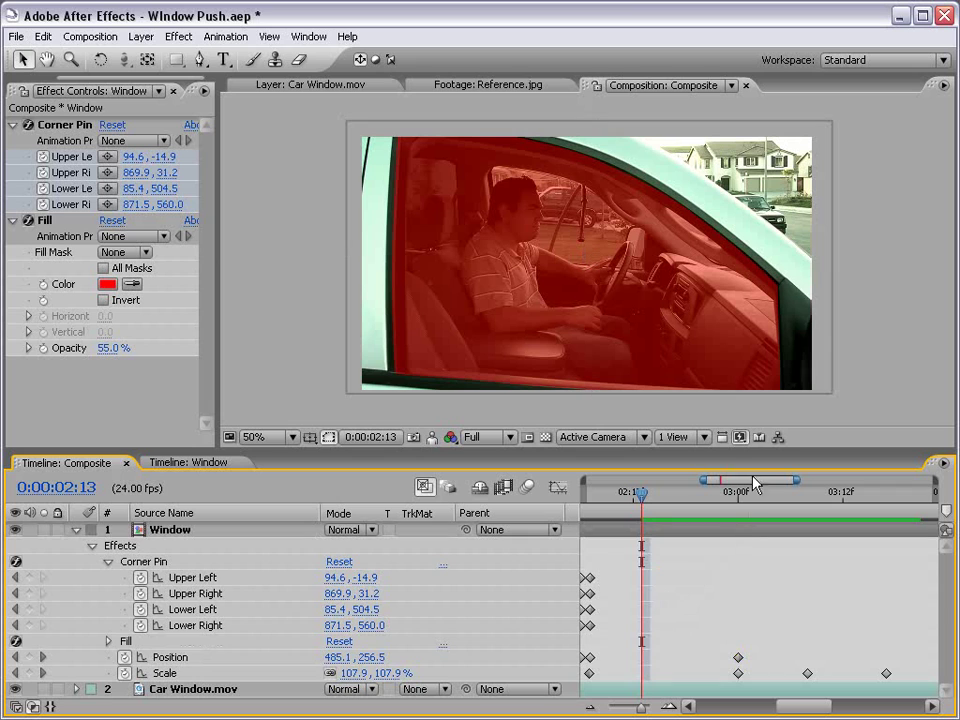
Apply Generate > Grid to the Window layer and move it above Corner Pin
{"action": "left_click", "coordinate": [180, 37]}
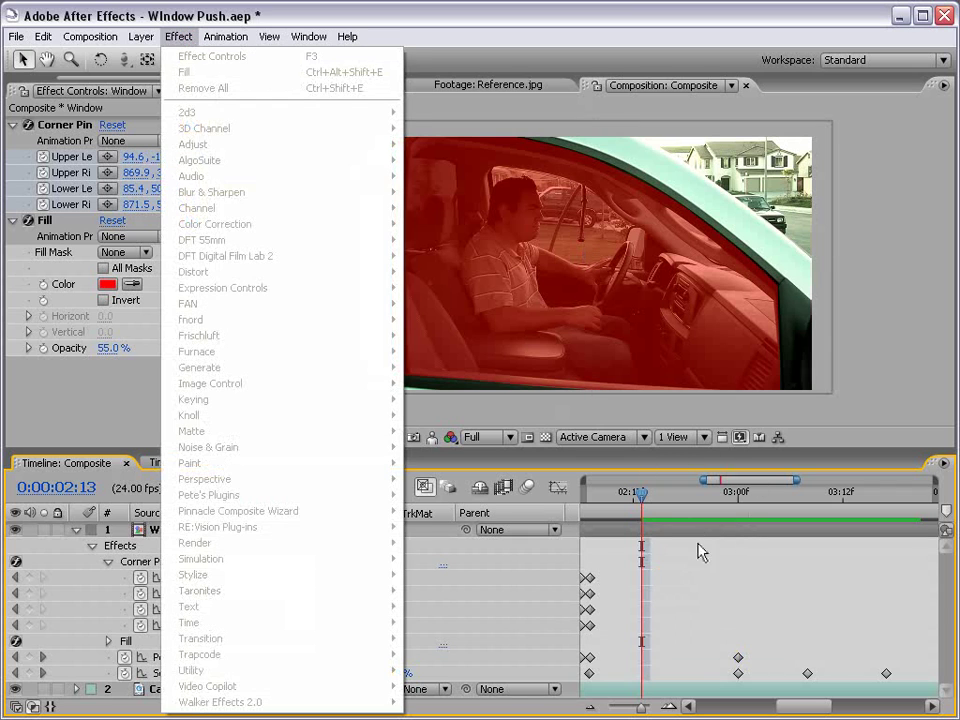
{"action": "left_click", "coordinate": [697, 552]}
{"action": "left_click", "coordinate": [180, 37]}
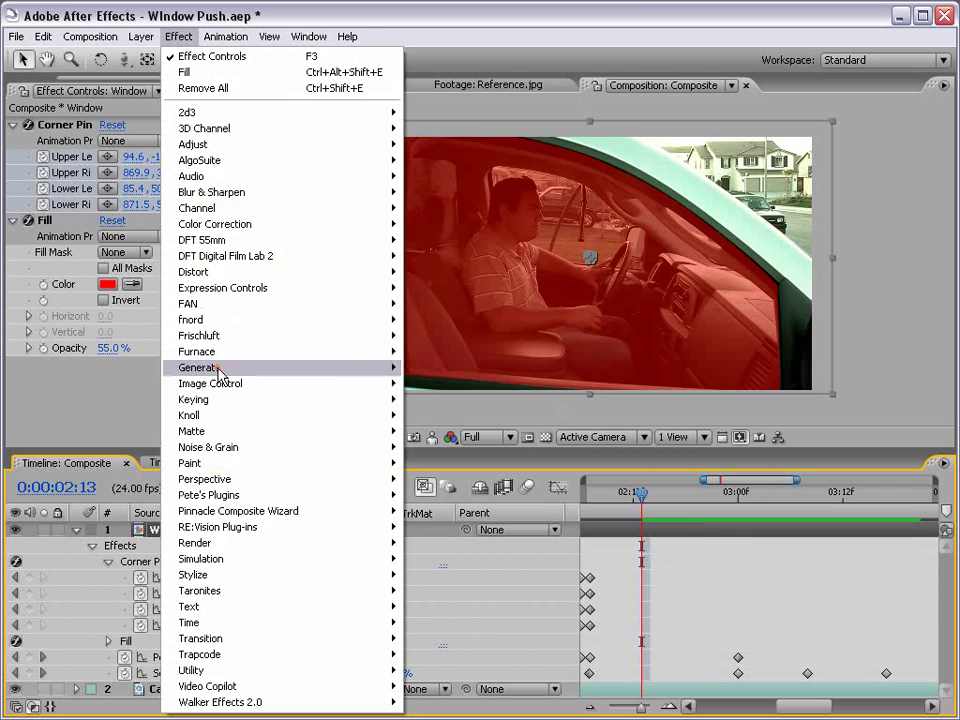
{"action": "left_click", "coordinate": [445, 560]}
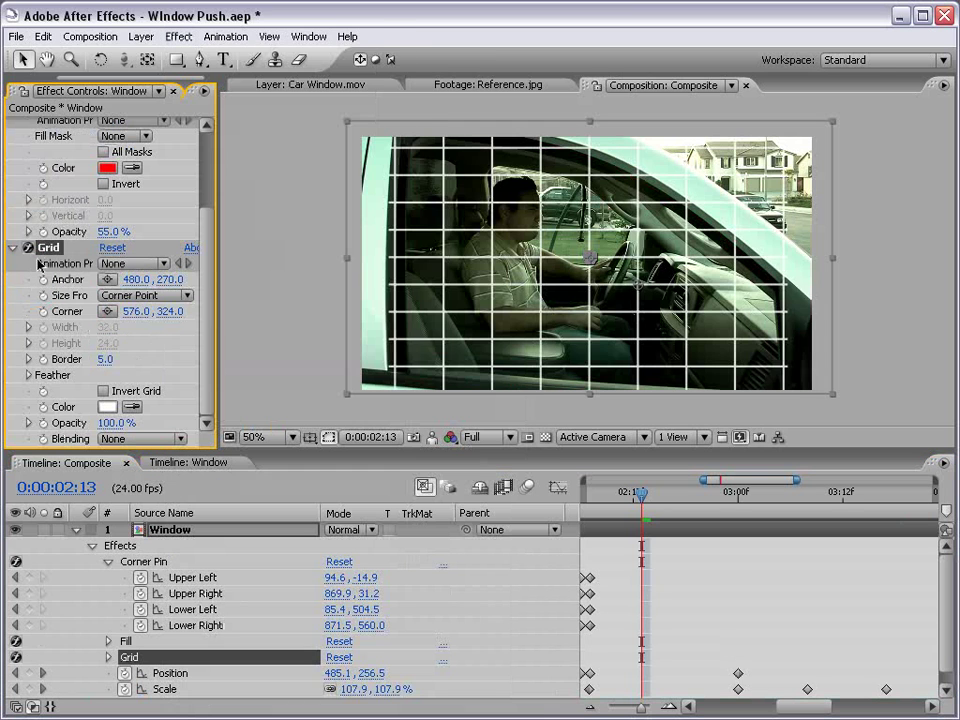
{"action": "scroll", "coordinate": [185, 183], "scroll_direction": "up", "scroll_amount": 3}
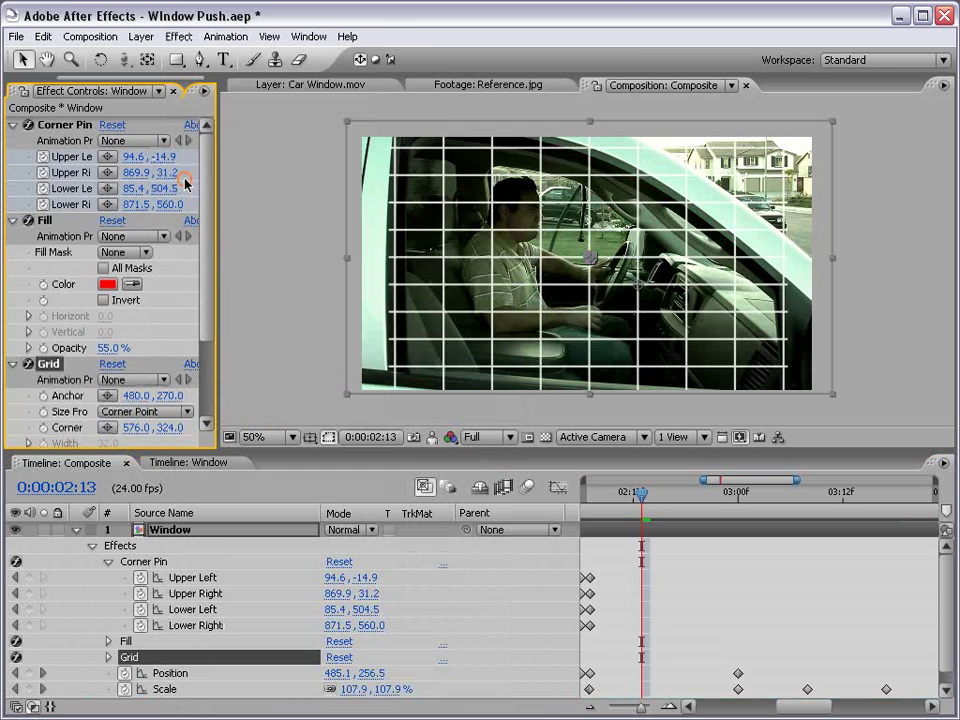
{"action": "left_click", "coordinate": [13, 125]}
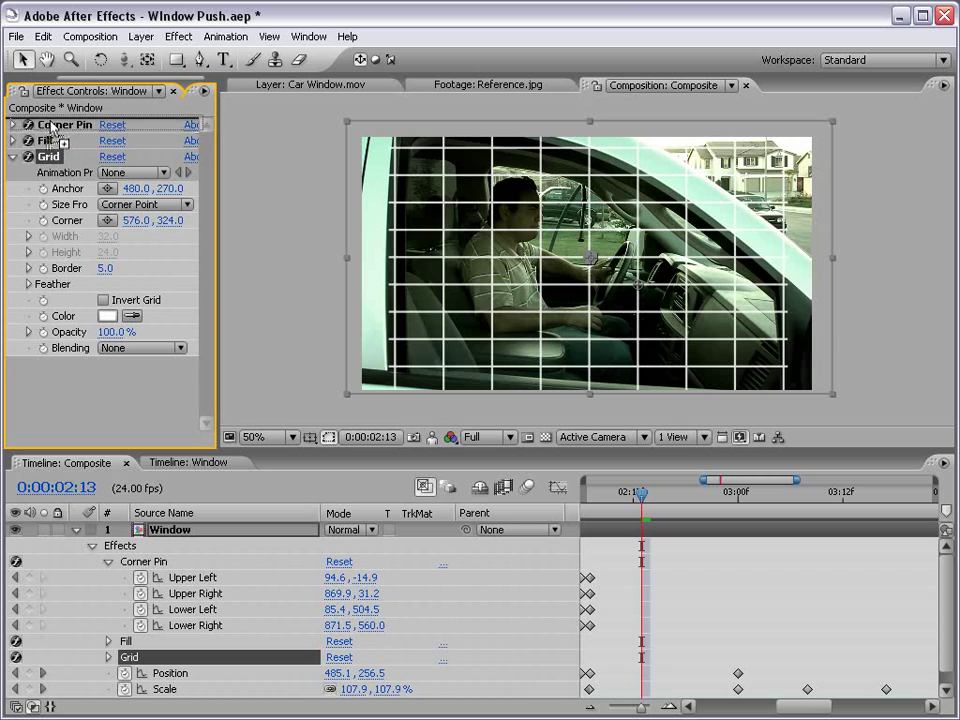
{"action": "left_click_drag", "start_coordinate": [48, 157], "coordinate": [52, 126]}
{"action": "left_click", "coordinate": [725, 567]}
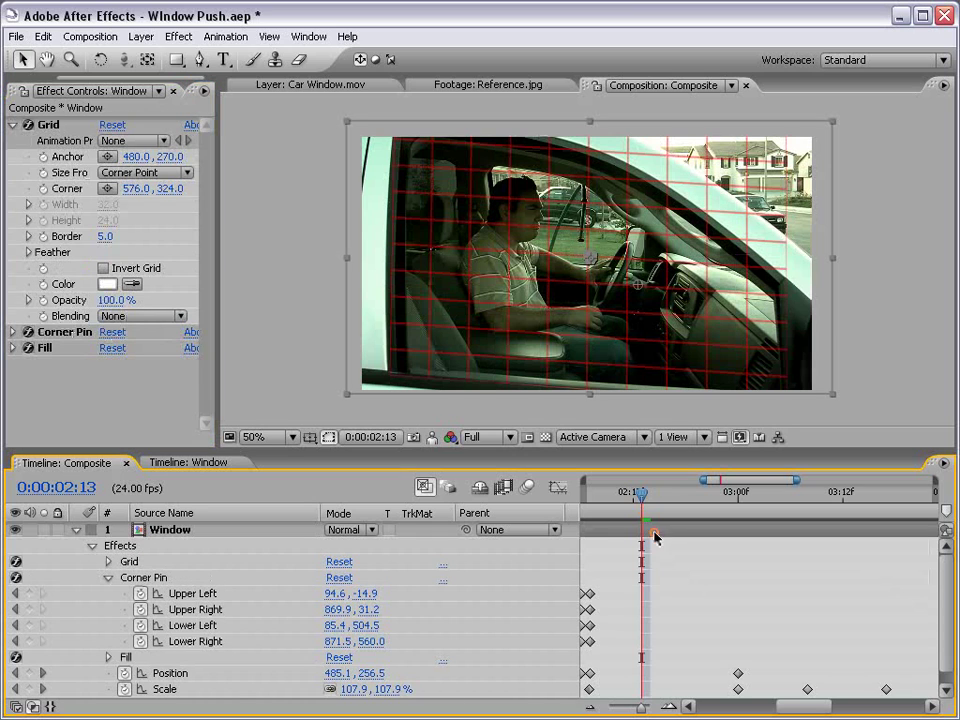
Around 3:08, keyframe the Window layer's Position shifted right to 491
{"action": "left_click_drag", "start_coordinate": [646, 499], "coordinate": [775, 503]}
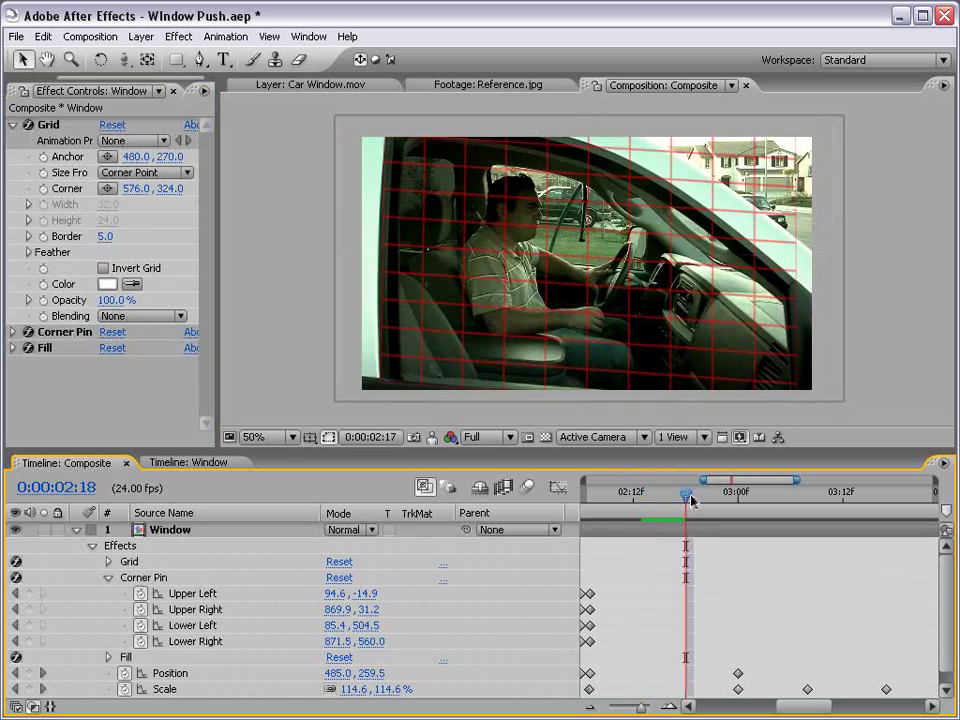
{"action": "key", "text": "minus"}
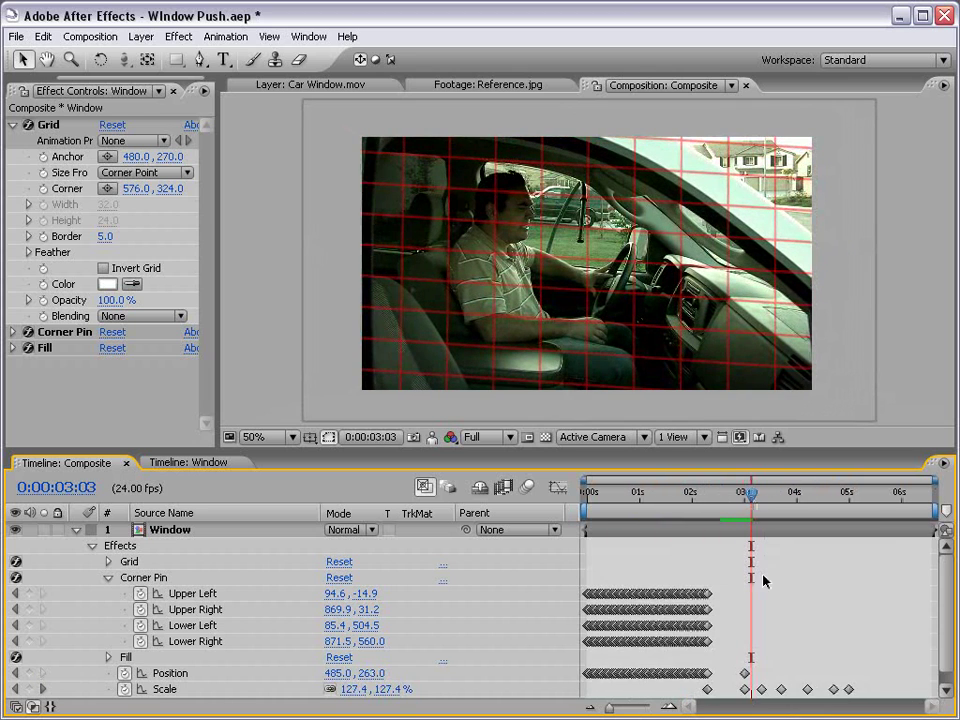
{"action": "scroll", "coordinate": [776, 578], "scroll_direction": "down", "scroll_amount": 1}
{"action": "left_click_drag", "start_coordinate": [819, 605], "coordinate": [728, 596]}
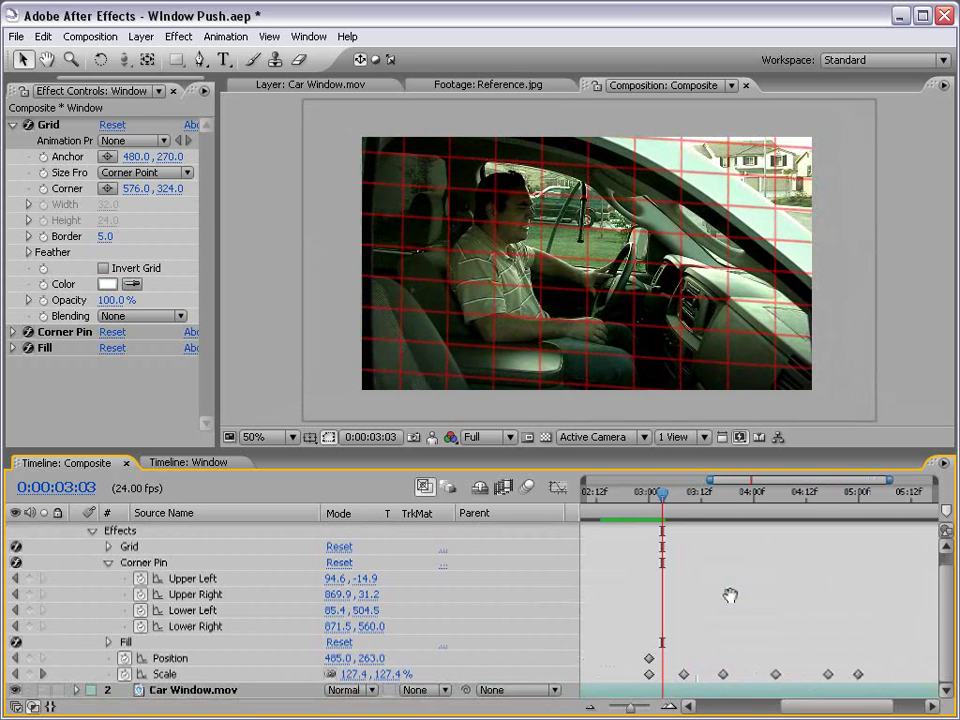
{"action": "left_click", "coordinate": [678, 498]}
{"action": "mouse_move", "coordinate": [678, 495]}
{"action": "left_mouse_down"}
{"action": "mouse_move", "coordinate": [709, 495]}
{"action": "mouse_move", "coordinate": [645, 495]}
{"action": "mouse_move", "coordinate": [716, 493]}
{"action": "left_mouse_up"}
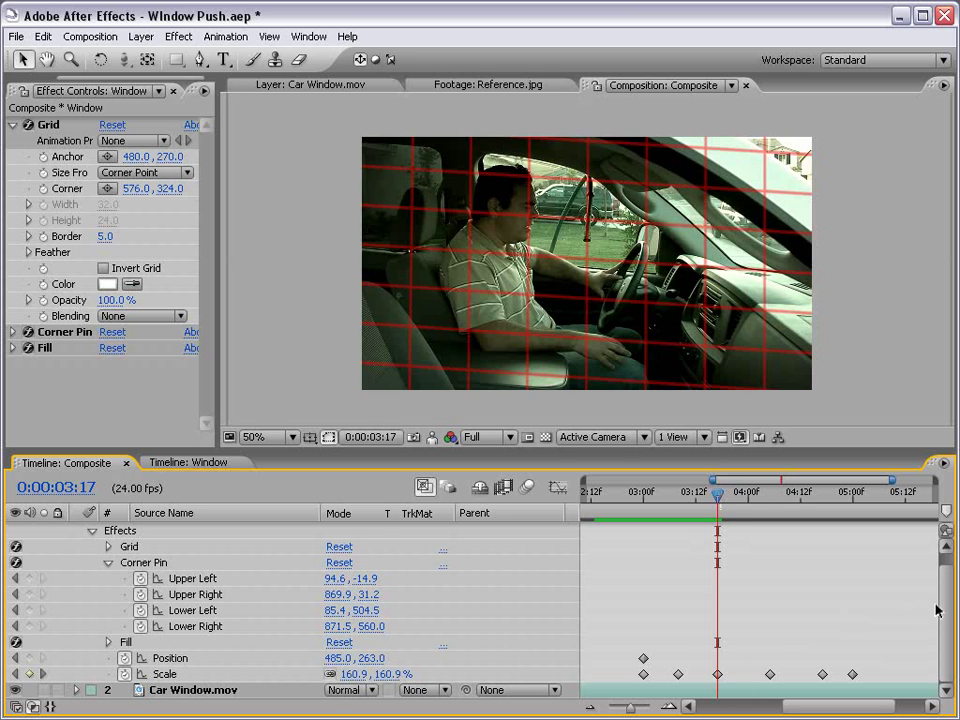
{"action": "scroll", "coordinate": [938, 610], "scroll_direction": "up", "scroll_amount": 1}
{"action": "left_click", "coordinate": [776, 532]}
{"action": "key", "text": "Right"}
{"action": "key", "text": "Right"}
{"action": "key", "text": "Right"}
{"action": "key", "text": "Right"}
{"action": "key", "text": "Right"}
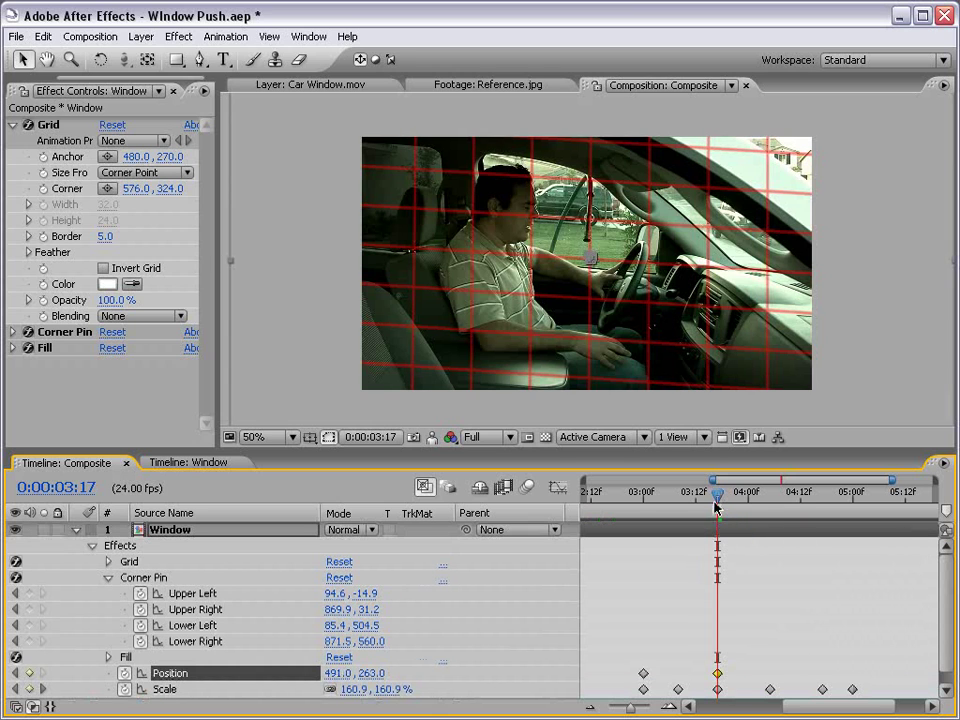
Add further-right Position keyframes through 4:05 and check the grid alignment
{"action": "mouse_move", "coordinate": [716, 508]}
{"action": "left_mouse_down"}
{"action": "mouse_move", "coordinate": [669, 505]}
{"action": "mouse_move", "coordinate": [768, 508]}
{"action": "mouse_move", "coordinate": [681, 505]}
{"action": "mouse_move", "coordinate": [816, 497]}
{"action": "mouse_move", "coordinate": [820, 506]}
{"action": "mouse_move", "coordinate": [691, 507]}
{"action": "mouse_move", "coordinate": [779, 521]}
{"action": "mouse_move", "coordinate": [852, 510]}
{"action": "mouse_move", "coordinate": [776, 510]}
{"action": "mouse_move", "coordinate": [860, 507]}
{"action": "mouse_move", "coordinate": [825, 500]}
{"action": "mouse_move", "coordinate": [852, 500]}
{"action": "left_mouse_up"}
{"action": "key", "text": "shift+Right"}
{"action": "key", "text": "shift+Right"}
{"action": "key", "text": "shift+Right"}
{"action": "key", "text": "shift+Right"}
{"action": "key", "text": "shift+Left"}
{"action": "key", "text": "shift+Left"}
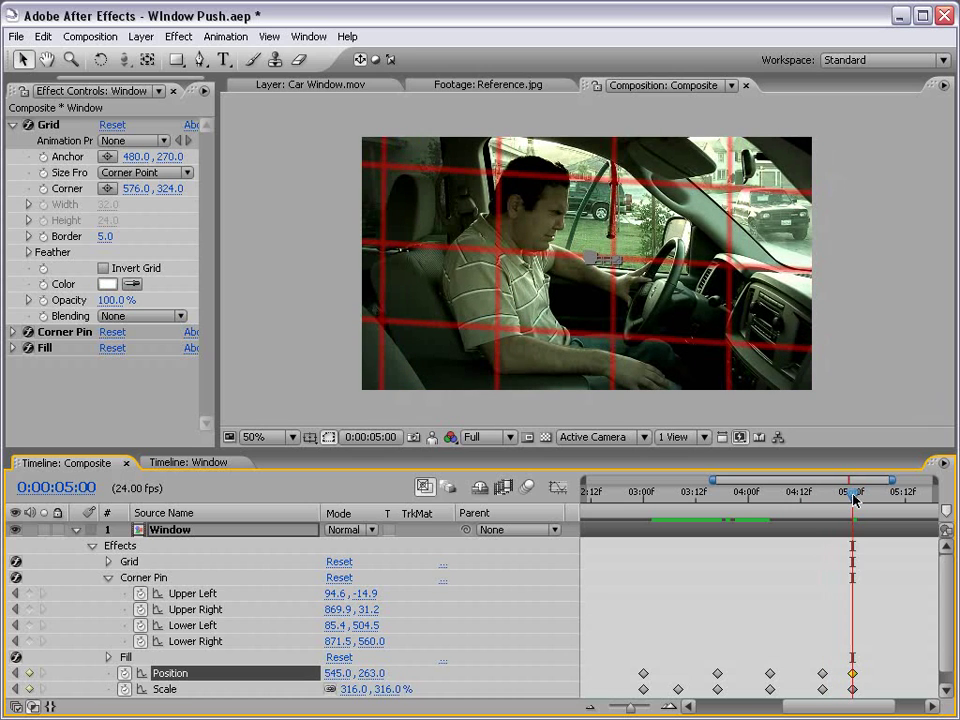
{"action": "left_click_drag", "start_coordinate": [853, 498], "coordinate": [805, 498]}
{"action": "scroll", "coordinate": [655, 290], "scroll_direction": "up", "scroll_amount": 1}
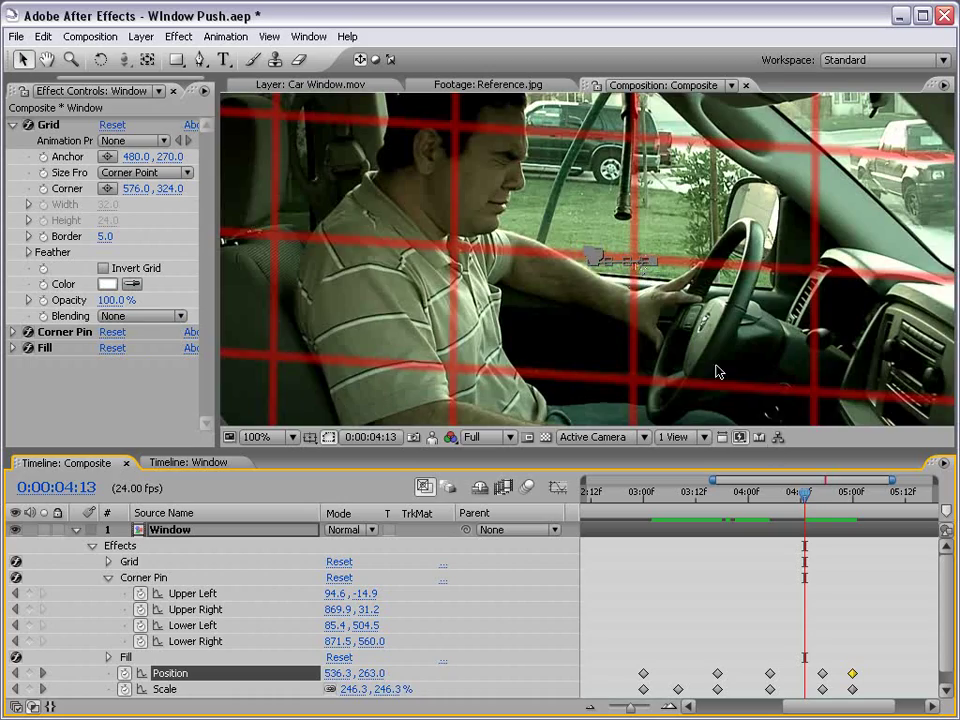
{"action": "mouse_move", "coordinate": [812, 498]}
{"action": "left_mouse_down"}
{"action": "mouse_move", "coordinate": [659, 502]}
{"action": "mouse_move", "coordinate": [690, 518]}
{"action": "mouse_move", "coordinate": [808, 525]}
{"action": "mouse_move", "coordinate": [660, 526]}
{"action": "left_mouse_up"}
{"action": "key", "text": "comma"}
Delete the Grid and red Fill guide effects, then collapse the Window layer
{"action": "left_click", "coordinate": [48, 125]}
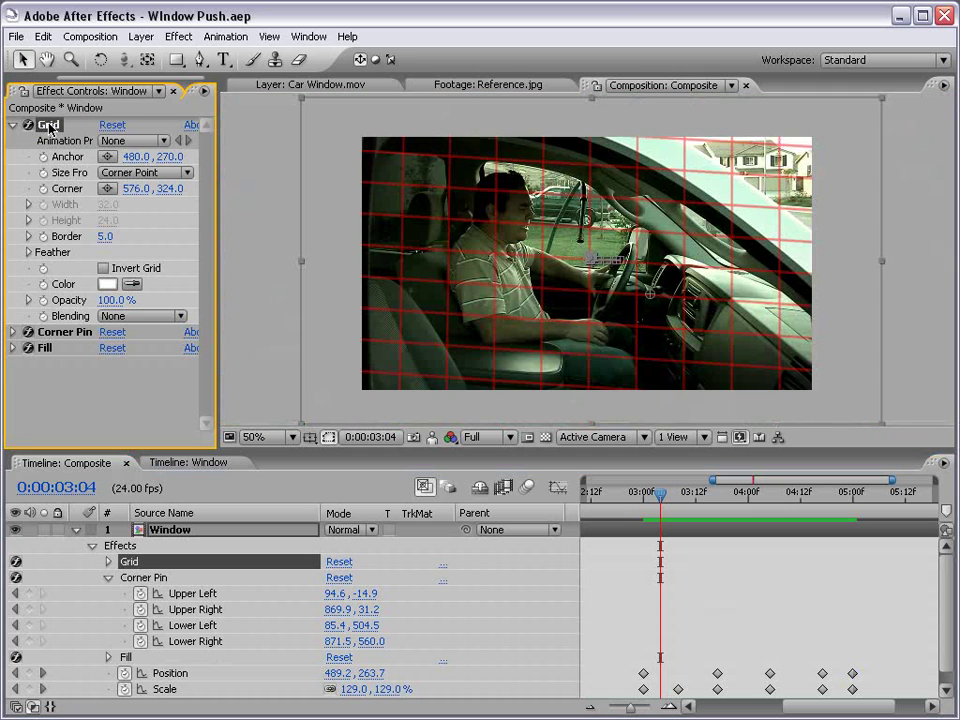
{"action": "key", "text": "Delete"}
{"action": "left_click", "coordinate": [40, 141]}
{"action": "key", "text": "Delete"}
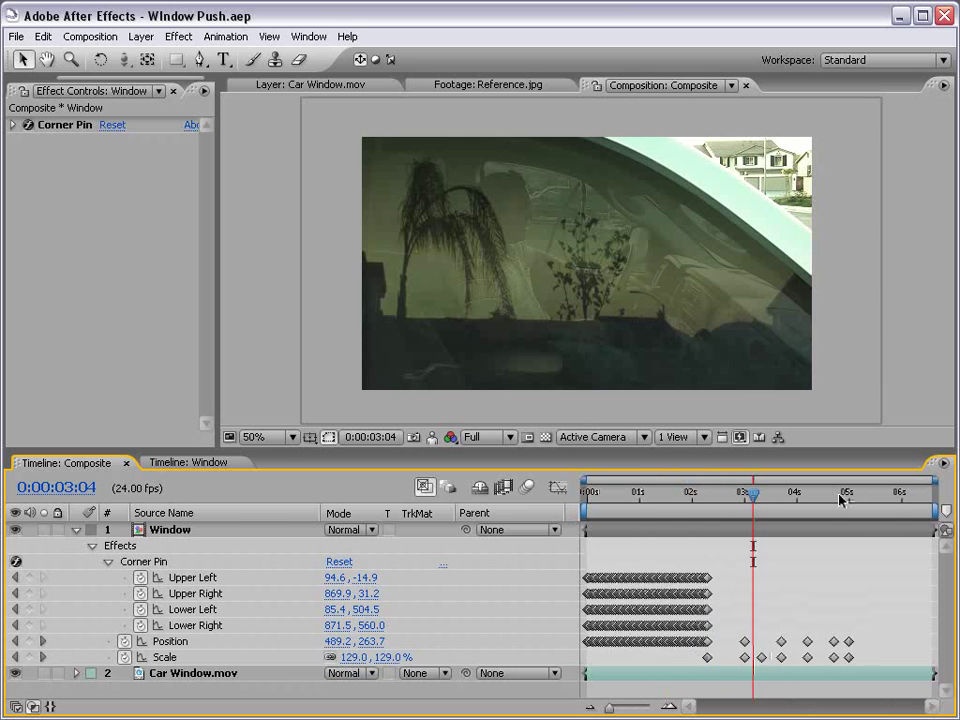
{"action": "mouse_move", "coordinate": [840, 500]}
{"action": "left_mouse_down"}
{"action": "mouse_move", "coordinate": [739, 500]}
{"action": "mouse_move", "coordinate": [868, 500]}
{"action": "mouse_move", "coordinate": [735, 528]}
{"action": "mouse_move", "coordinate": [754, 536]}
{"action": "mouse_move", "coordinate": [842, 529]}
{"action": "mouse_move", "coordinate": [731, 546]}
{"action": "mouse_move", "coordinate": [681, 530]}
{"action": "left_mouse_up"}
{"action": "left_click", "coordinate": [76, 530]}
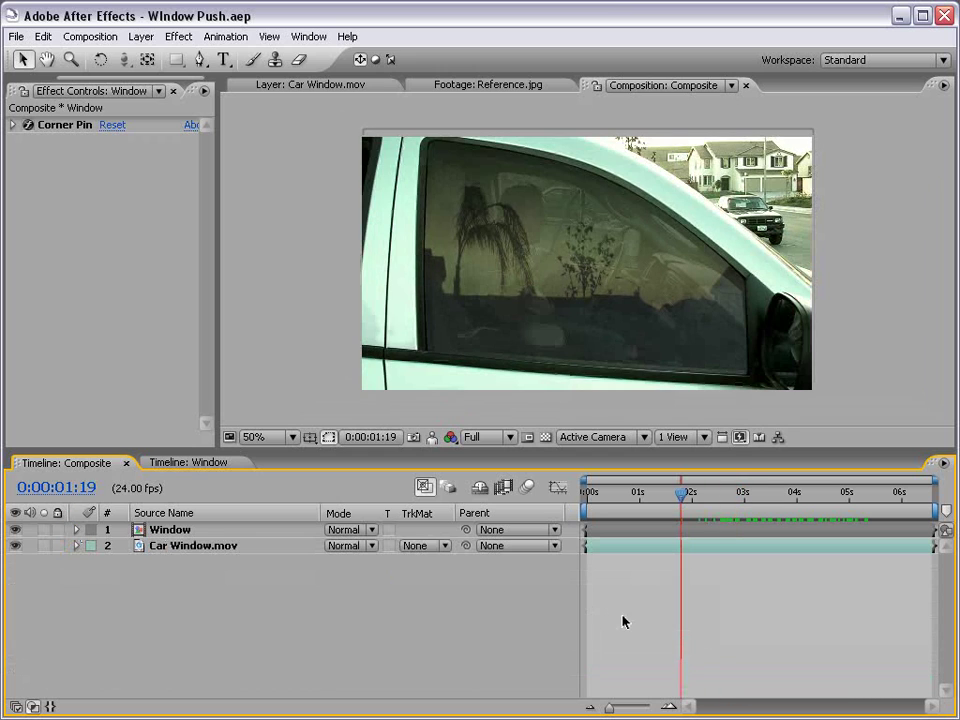
{"action": "left_click_drag", "start_coordinate": [740, 500], "coordinate": [820, 571]}
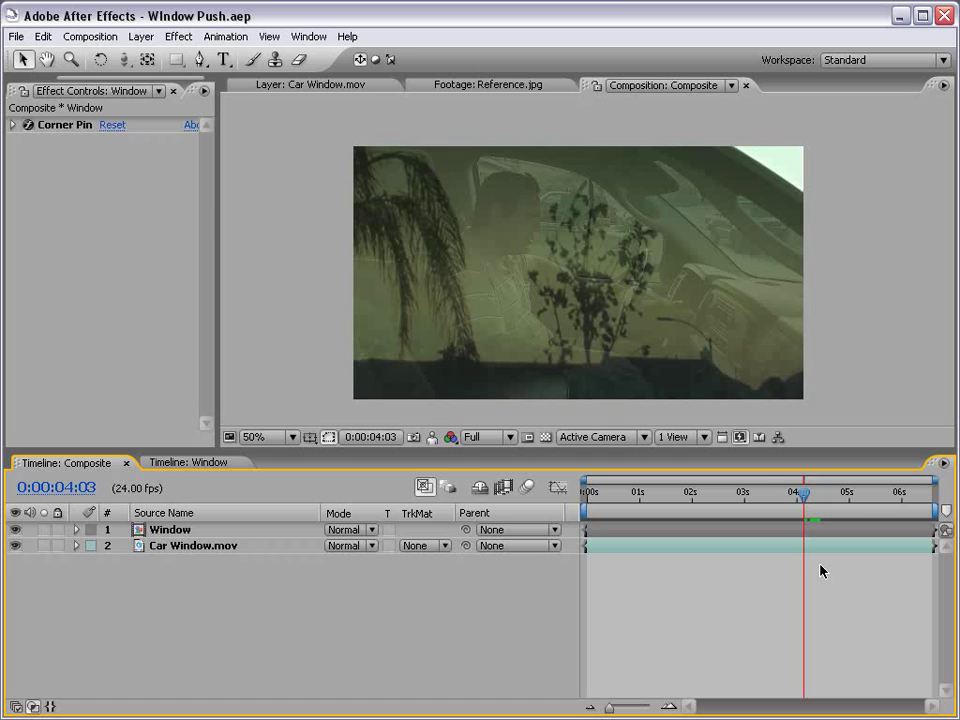
Keyframe the Window layer's Opacity from 85% at 4:03 down to 0% at 5:00
{"action": "left_click", "coordinate": [765, 530]}
{"action": "key", "text": "t"}
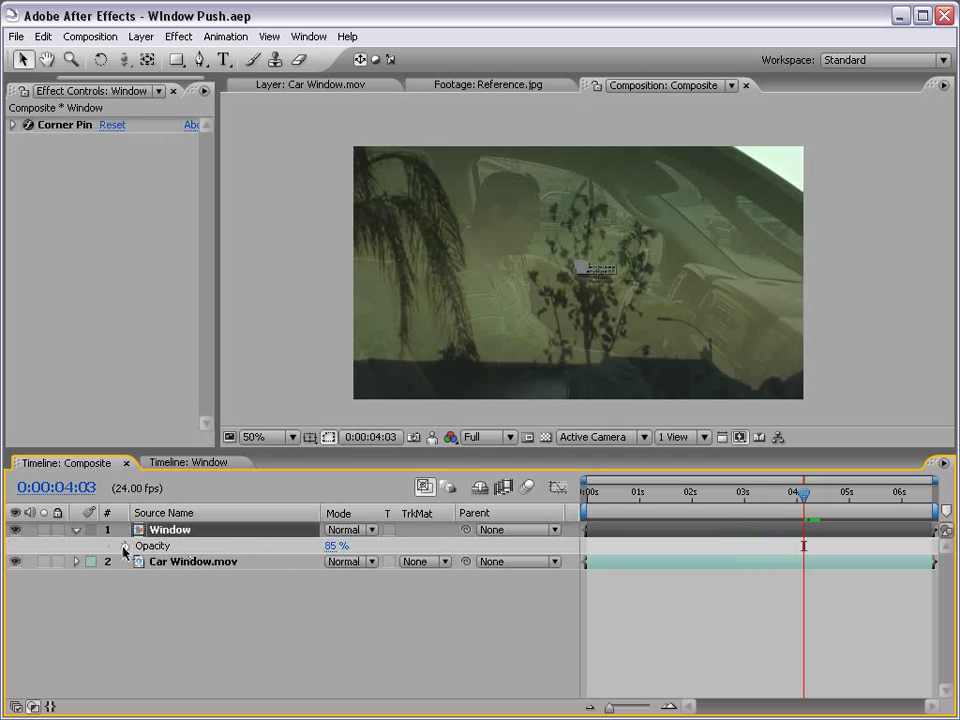
{"action": "left_click", "coordinate": [125, 546]}
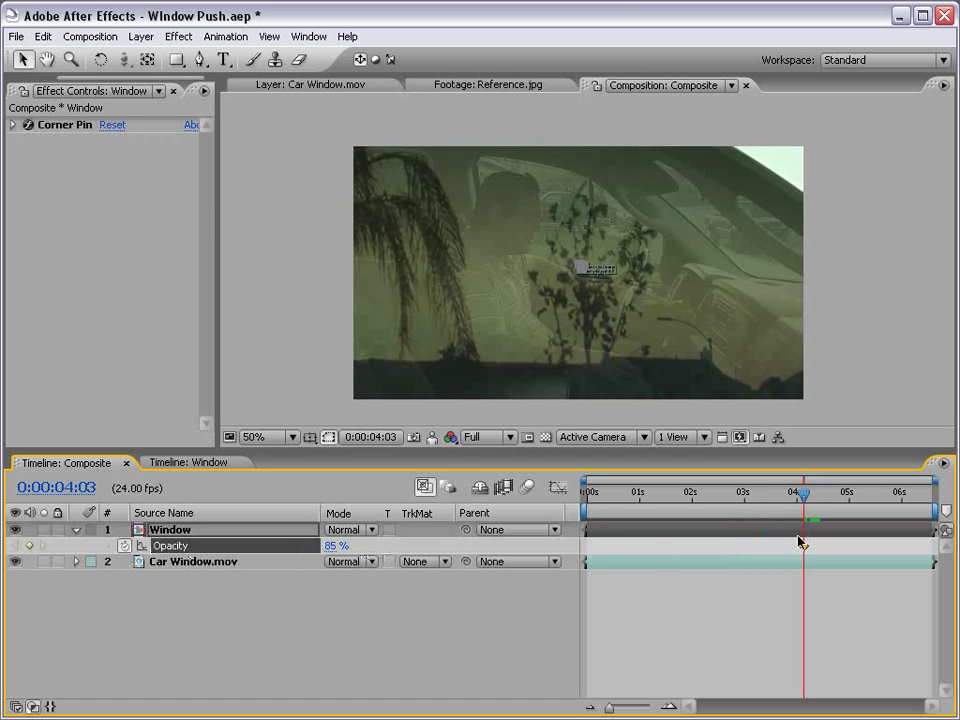
{"action": "left_click_drag", "start_coordinate": [805, 509], "coordinate": [851, 493]}
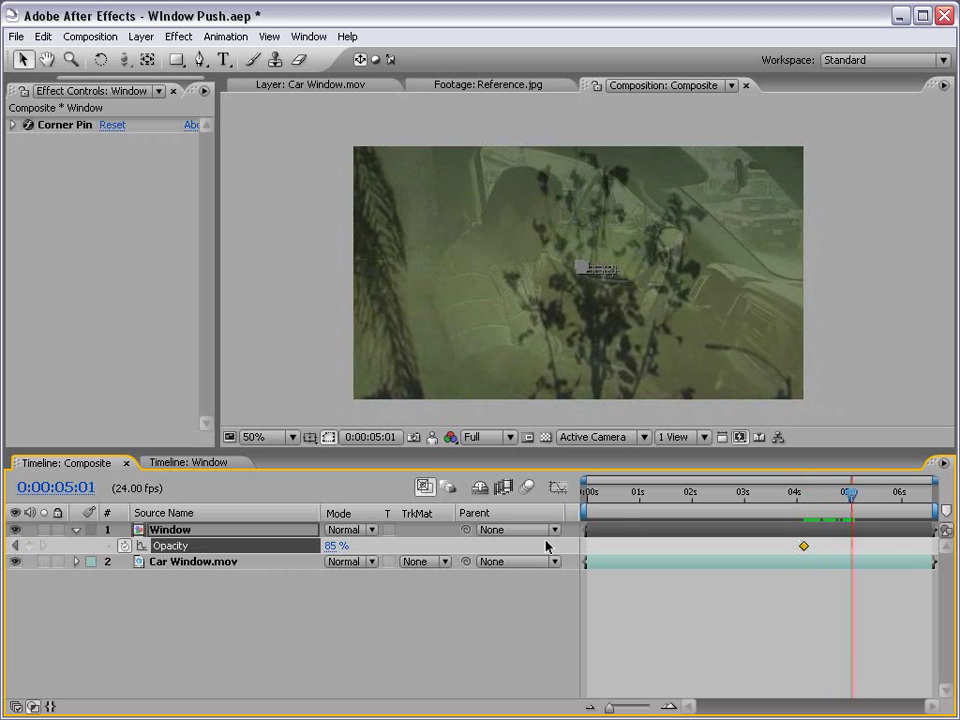
{"action": "key", "text": "u"}
{"action": "left_click", "coordinate": [857, 511]}
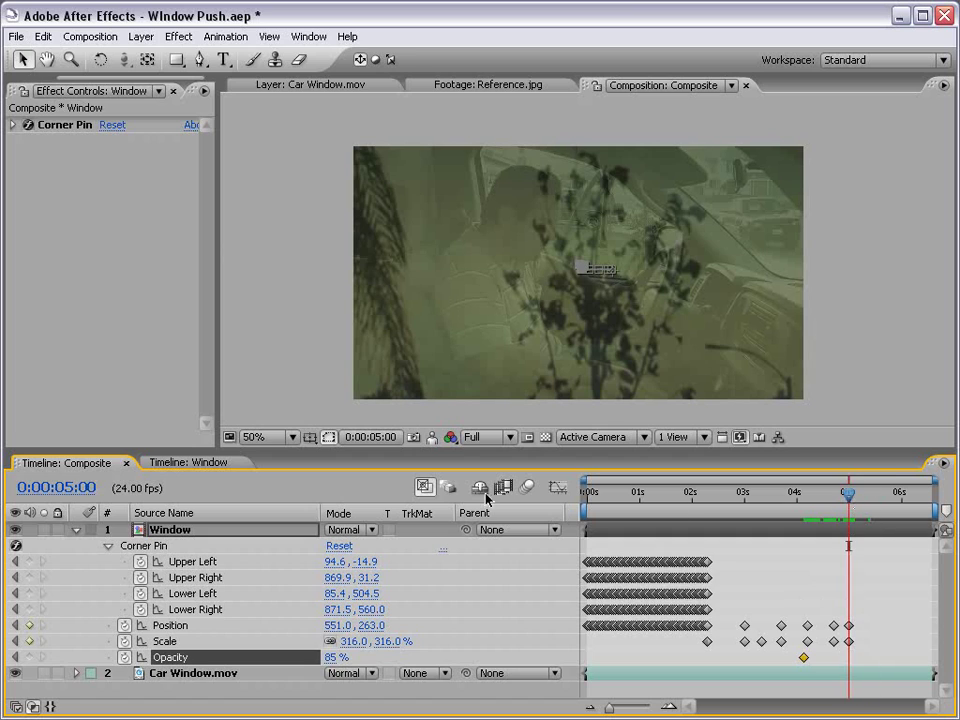
{"action": "type", "text": "0"}
{"action": "key", "text": "Return"}
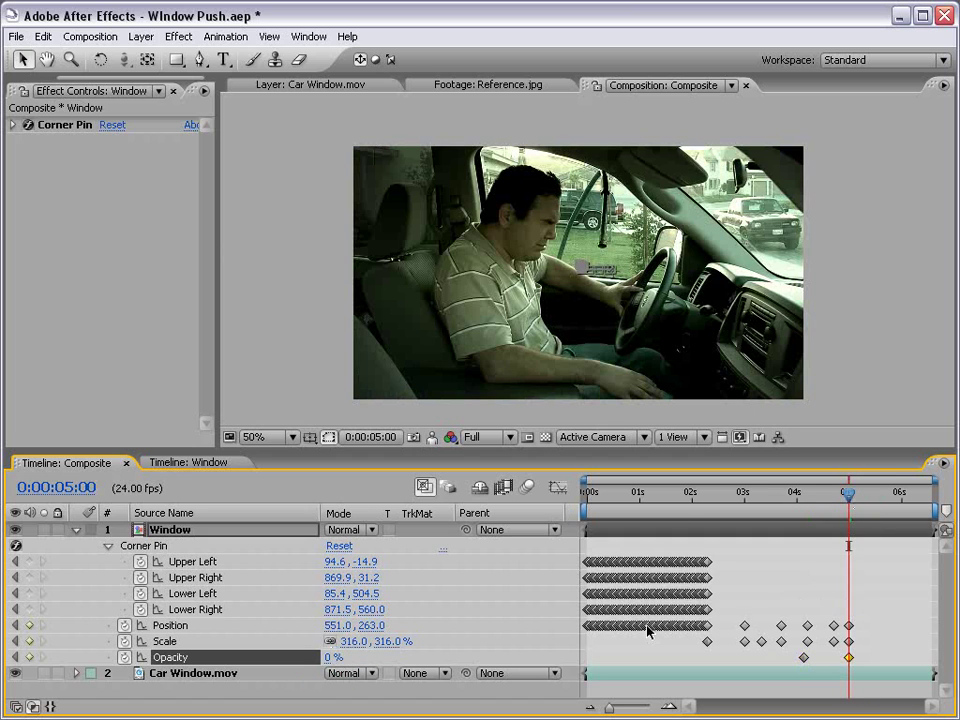
Show the opacity value curve and scrub back through the fade toward 4:03
{"action": "key", "text": "equal"}
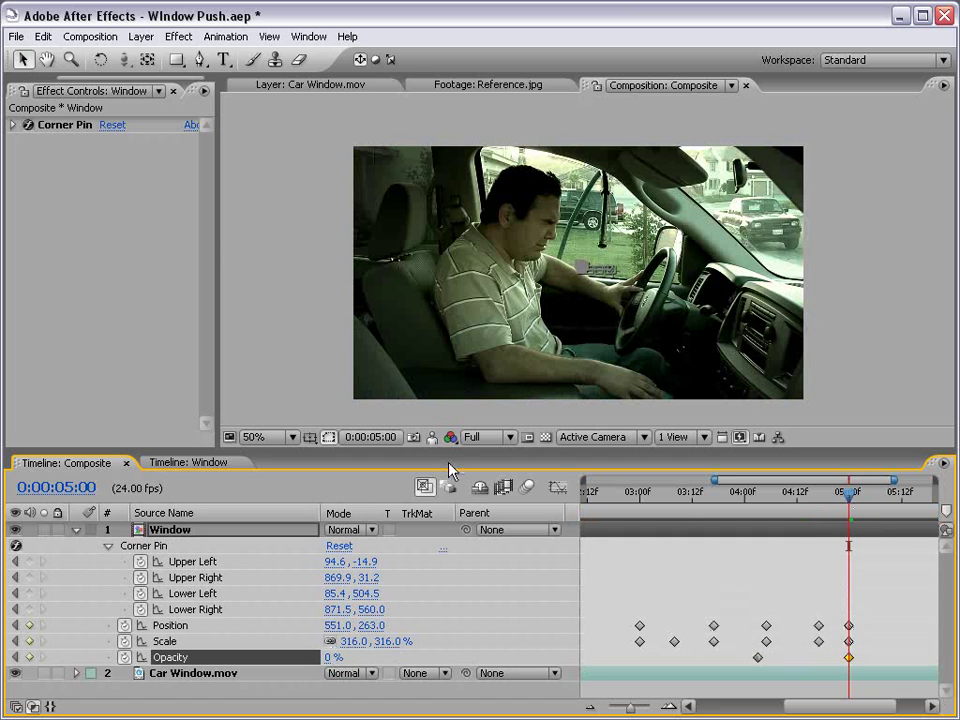
{"action": "left_click", "coordinate": [557, 487]}
{"action": "left_click_drag", "start_coordinate": [851, 497], "coordinate": [672, 497]}
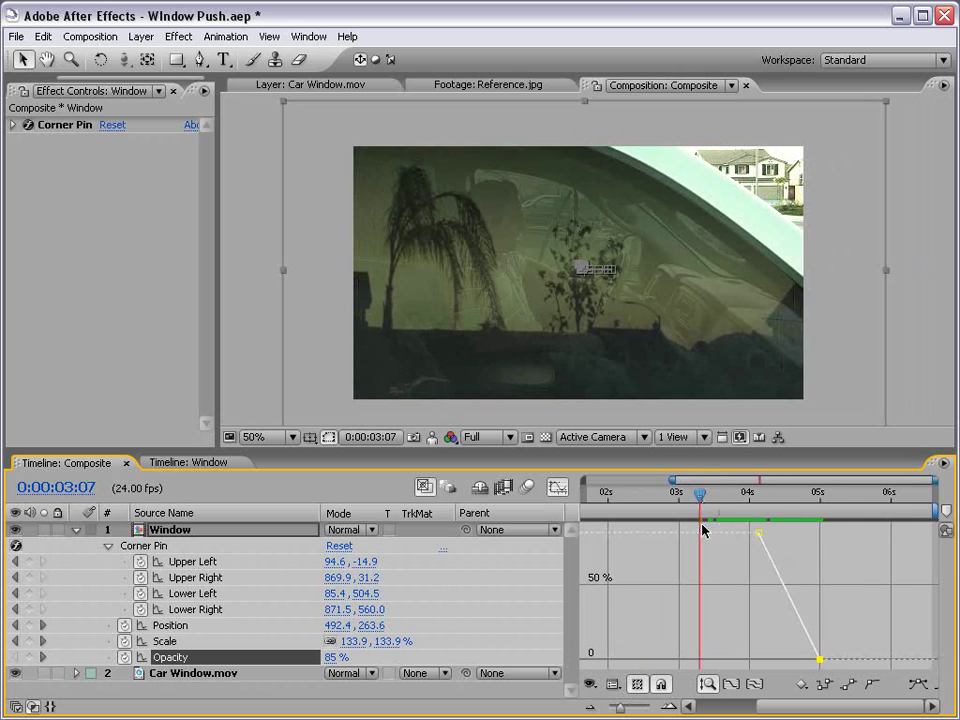
{"action": "key", "text": ";"}
{"action": "left_click_drag", "start_coordinate": [779, 505], "coordinate": [664, 517]}
Keyframe reflection_reference.jpg Opacity at 0s and lower it around 3:06 in the Window comp
{"action": "left_click", "coordinate": [175, 462]}
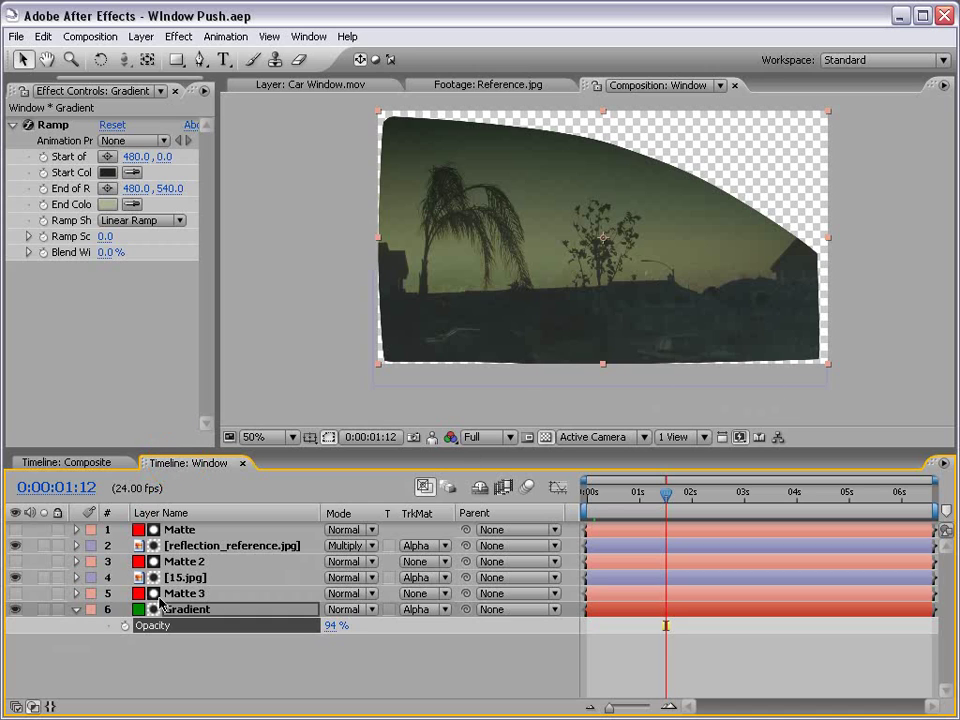
{"action": "left_click", "coordinate": [76, 609]}
{"action": "left_click", "coordinate": [210, 545]}
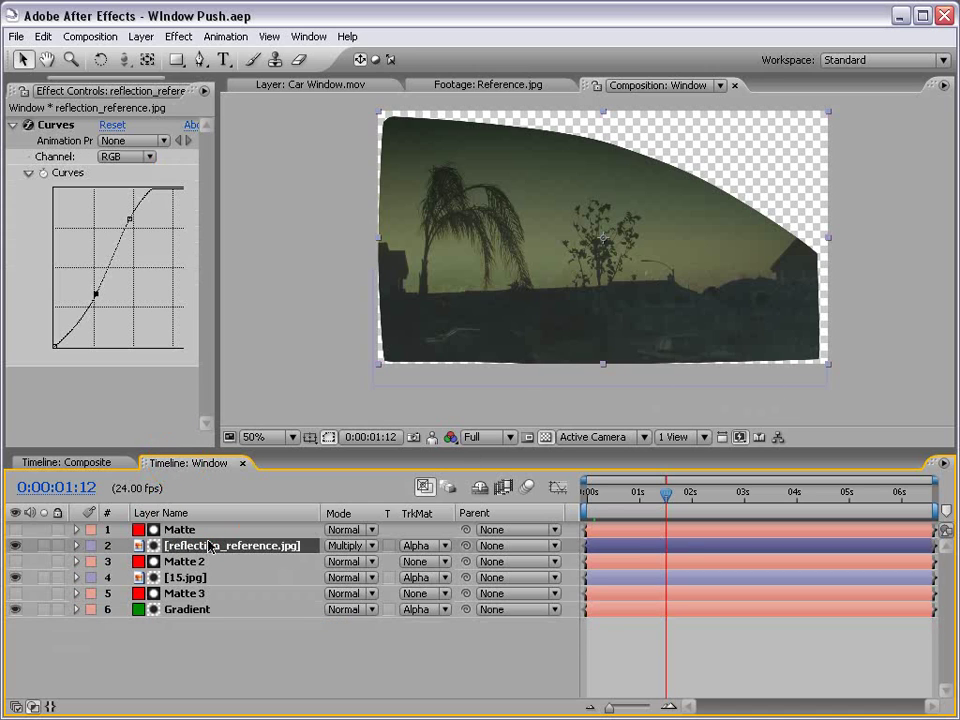
{"action": "key", "text": "t"}
{"action": "mouse_move", "coordinate": [674, 496]}
{"action": "left_mouse_down"}
{"action": "mouse_move", "coordinate": [750, 503]}
{"action": "mouse_move", "coordinate": [318, 540]}
{"action": "left_mouse_up"}
{"action": "left_click", "coordinate": [125, 562]}
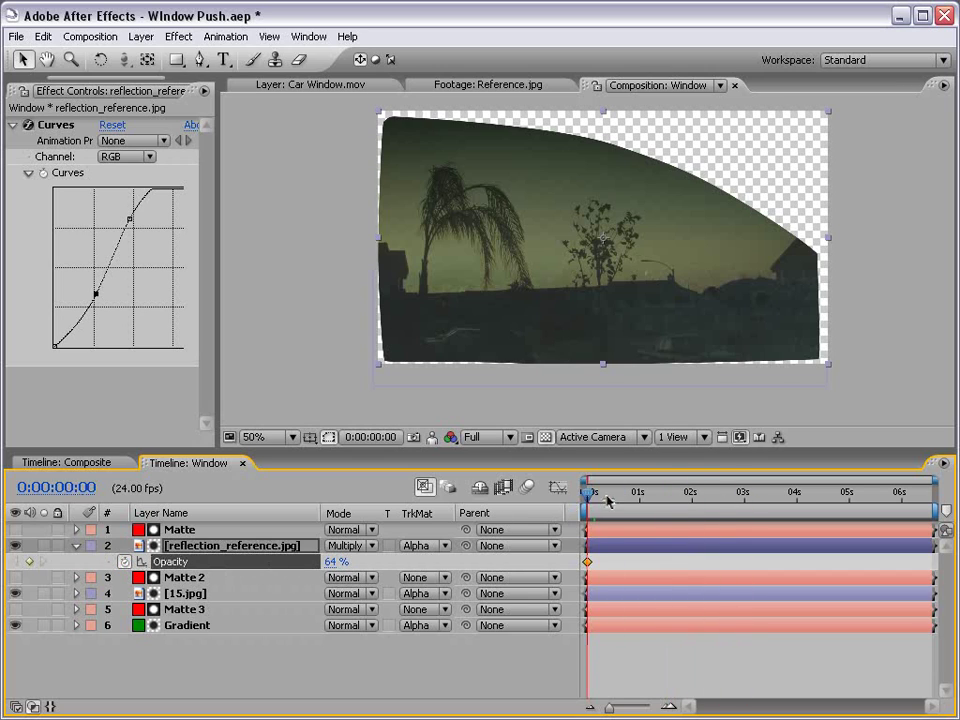
{"action": "mouse_move", "coordinate": [612, 499]}
{"action": "left_mouse_down"}
{"action": "mouse_move", "coordinate": [745, 512]}
{"action": "mouse_move", "coordinate": [804, 502]}
{"action": "mouse_move", "coordinate": [745, 502]}
{"action": "mouse_move", "coordinate": [778, 502]}
{"action": "mouse_move", "coordinate": [754, 508]}
{"action": "left_mouse_up"}
{"action": "left_click", "coordinate": [70, 462]}
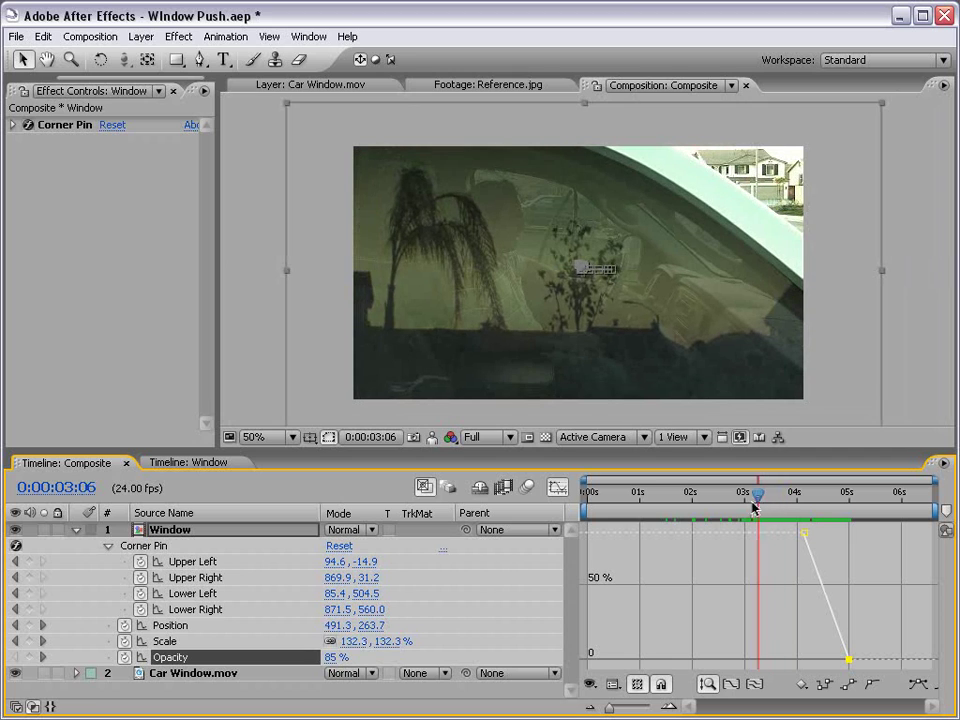
{"action": "left_click", "coordinate": [215, 463]}
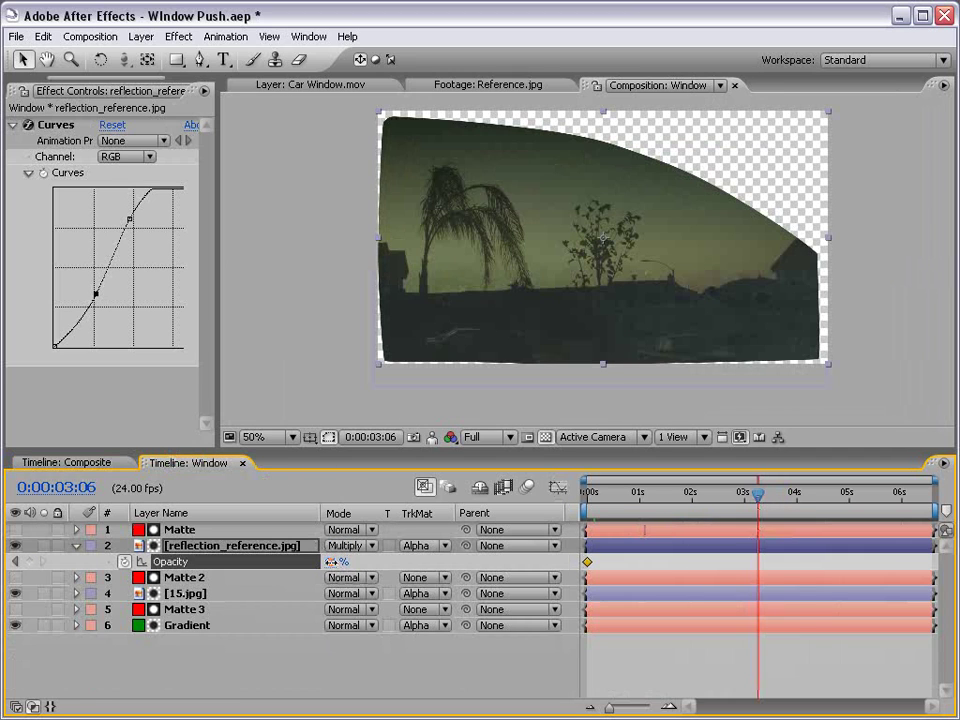
{"action": "left_click_drag", "start_coordinate": [329, 562], "coordinate": [287, 566]}
Preview the Composite push-in from the start to about two seconds
{"action": "left_click", "coordinate": [66, 463]}
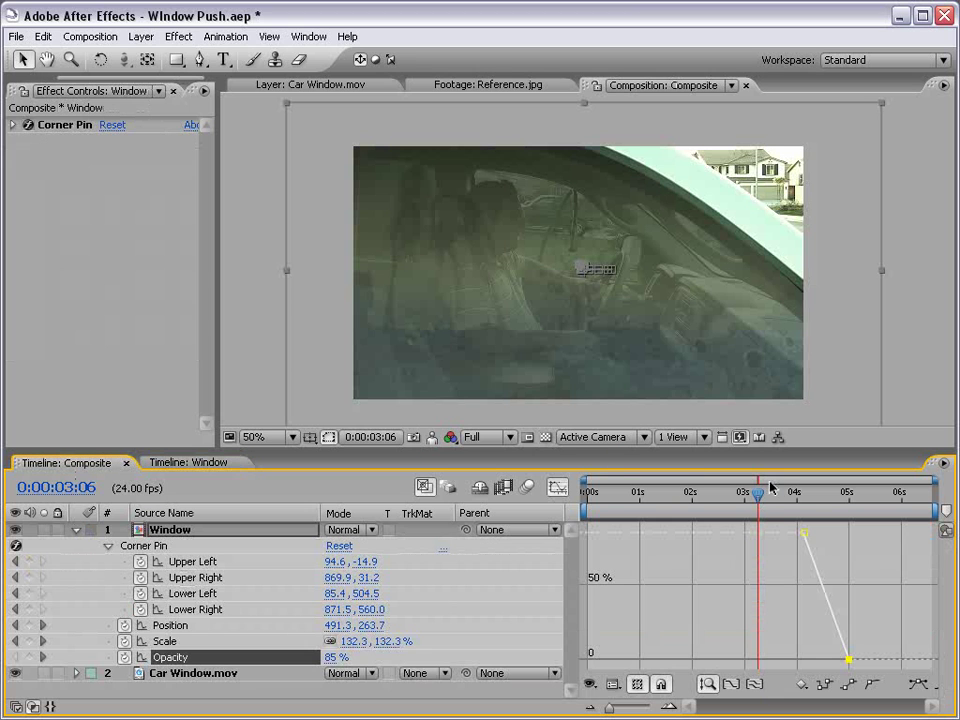
{"action": "left_click_drag", "start_coordinate": [773, 487], "coordinate": [565, 496]}
{"action": "left_click", "coordinate": [188, 463]}
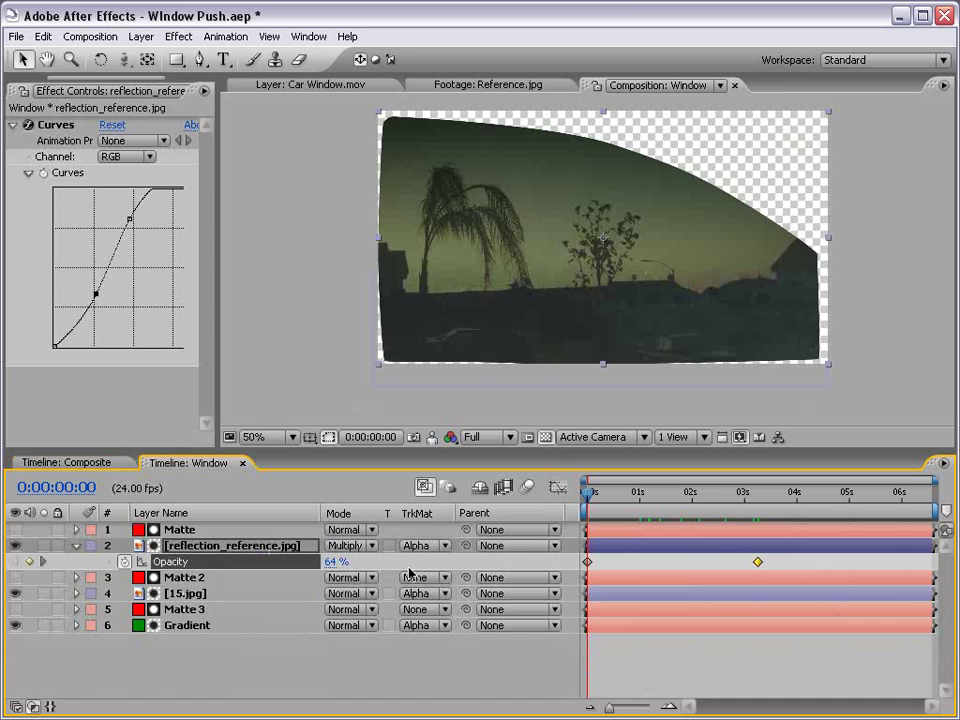
{"action": "left_click", "coordinate": [62, 465]}
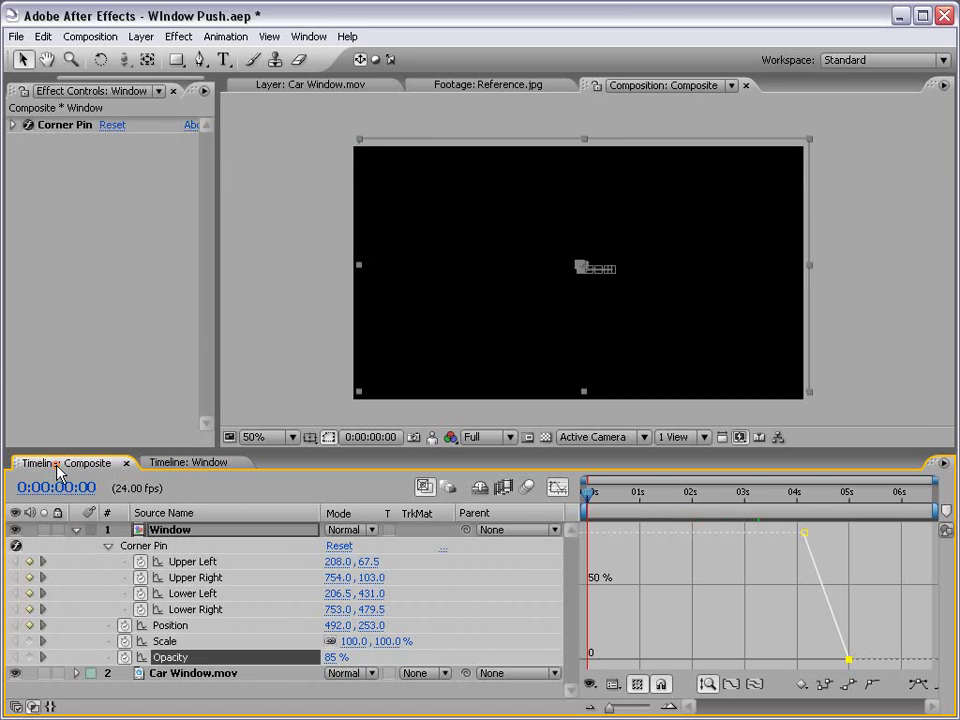
{"action": "mouse_move", "coordinate": [587, 501]}
{"action": "left_mouse_down"}
{"action": "mouse_move", "coordinate": [795, 500]}
{"action": "mouse_move", "coordinate": [752, 516]}
{"action": "mouse_move", "coordinate": [681, 500]}
{"action": "mouse_move", "coordinate": [739, 500]}
{"action": "left_mouse_up"}
Set 15.jpg Opacity to 38% and check the Composite around two seconds
{"action": "left_click", "coordinate": [185, 464]}
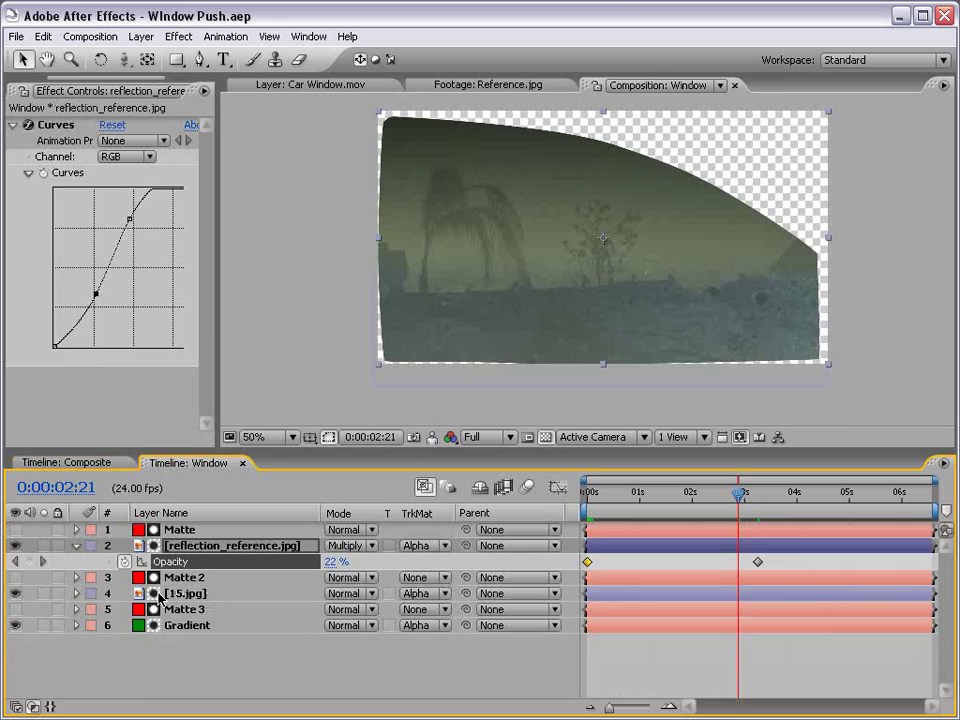
{"action": "left_click", "coordinate": [186, 594]}
{"action": "key", "text": "t"}
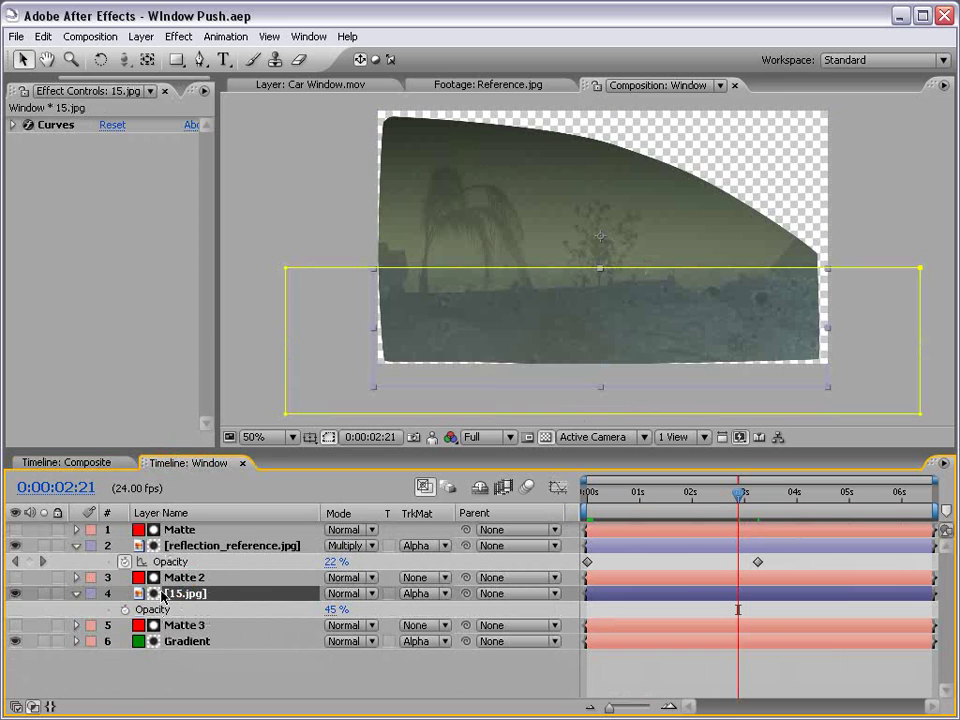
{"action": "left_click_drag", "start_coordinate": [330, 609], "coordinate": [325, 609]}
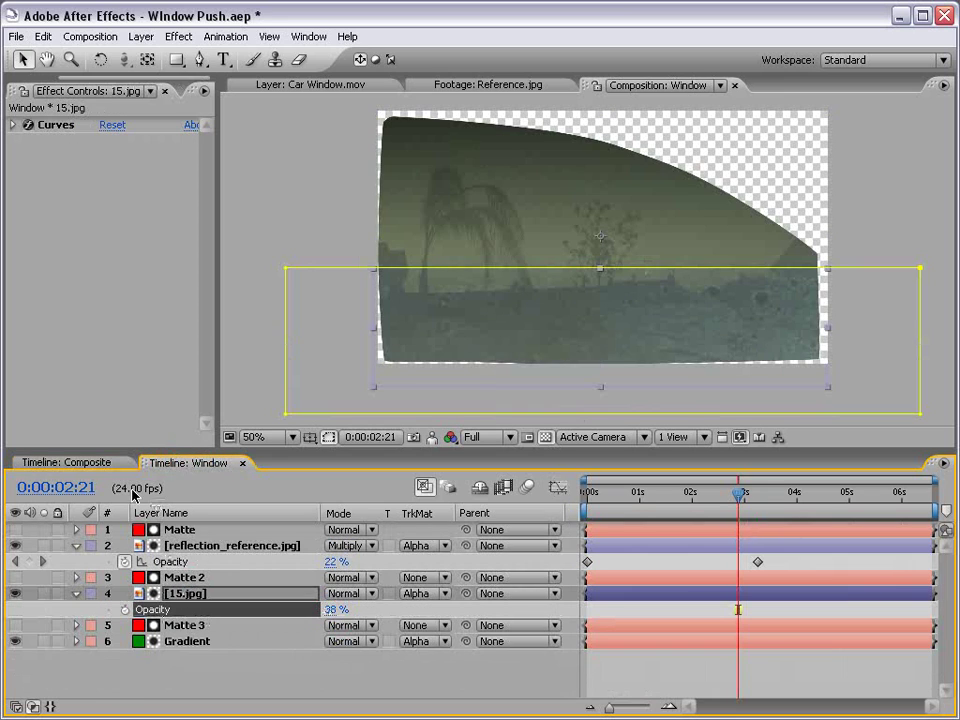
{"action": "left_click", "coordinate": [90, 463]}
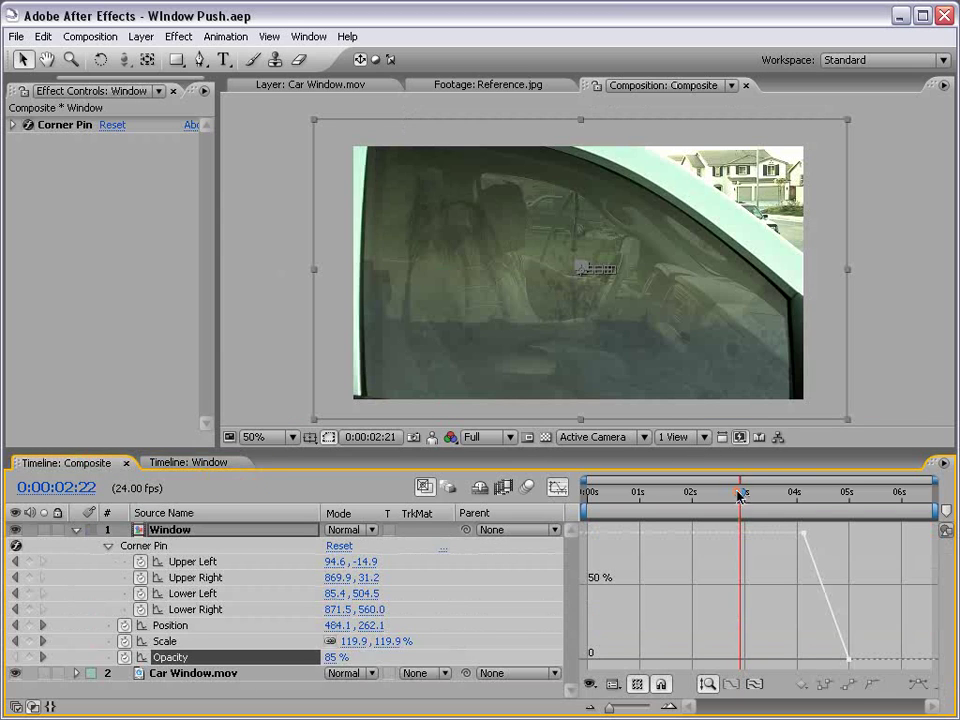
{"action": "mouse_move", "coordinate": [792, 492]}
{"action": "left_mouse_down"}
{"action": "mouse_move", "coordinate": [687, 510]}
{"action": "mouse_move", "coordinate": [518, 517]}
{"action": "left_mouse_up"}
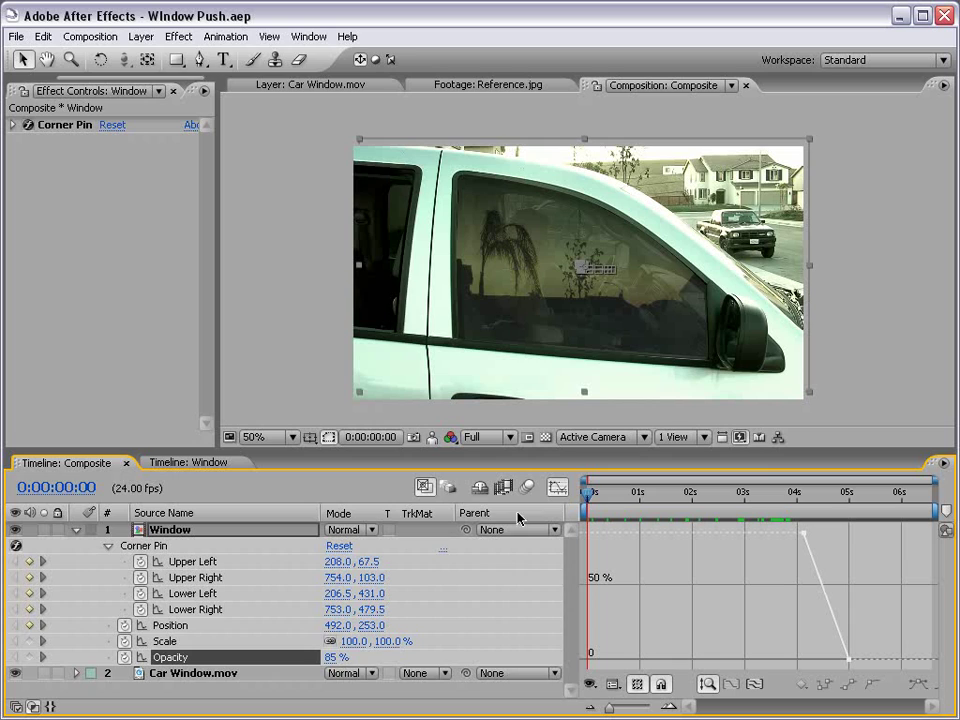
Leave the Graph Editor, add a Window Opacity keyframe at 0s and lower it at 4:03
{"action": "left_click", "coordinate": [78, 531]}
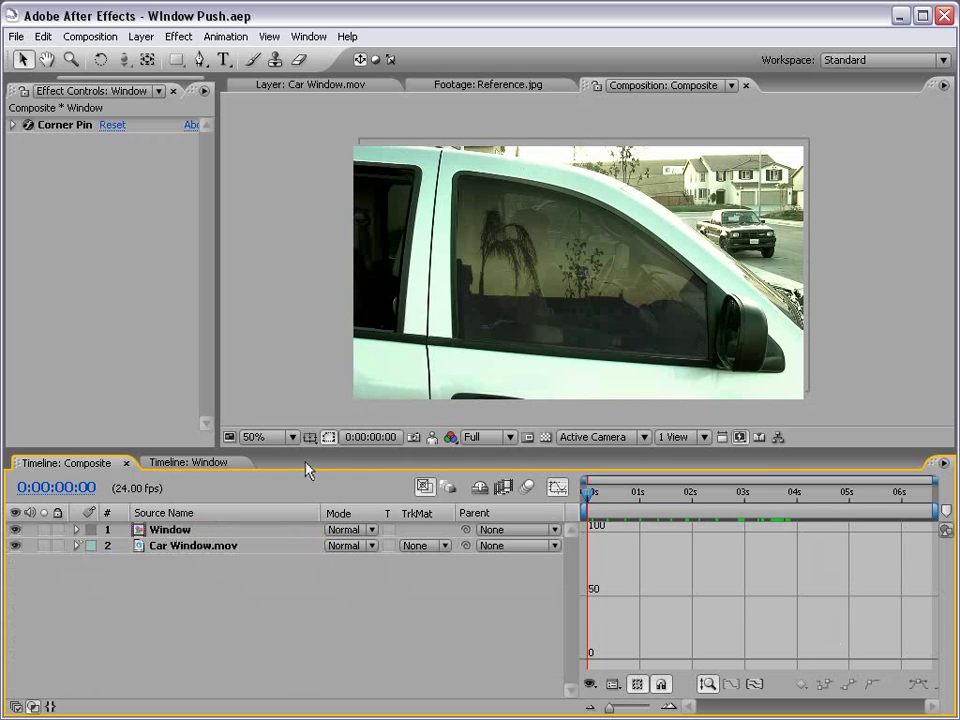
{"action": "left_click", "coordinate": [557, 487]}
{"action": "left_click", "coordinate": [197, 533]}
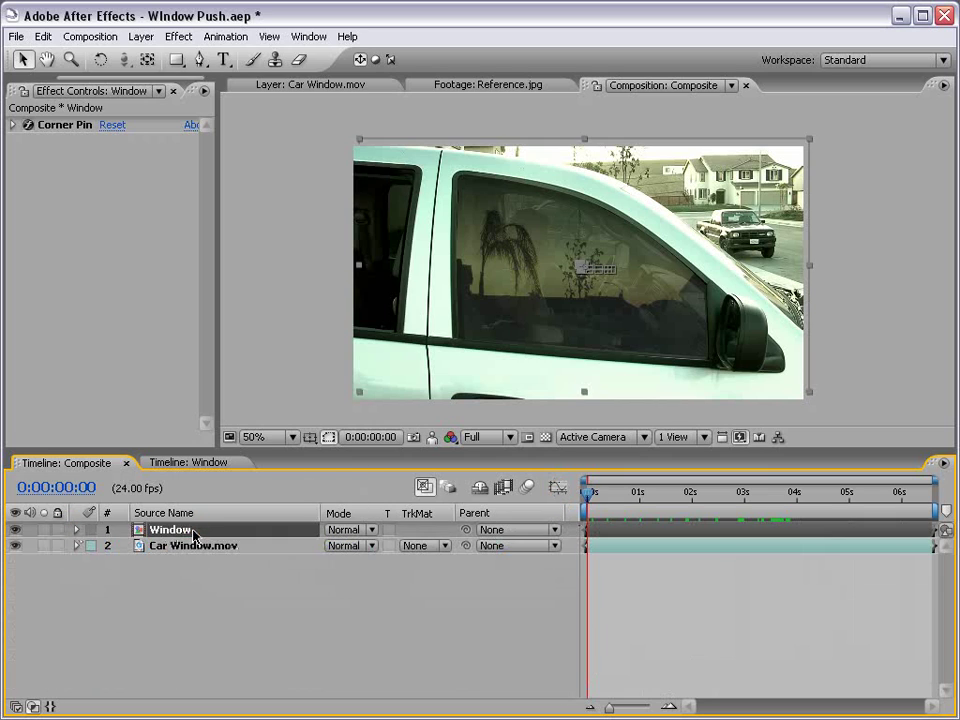
{"action": "key", "text": "t"}
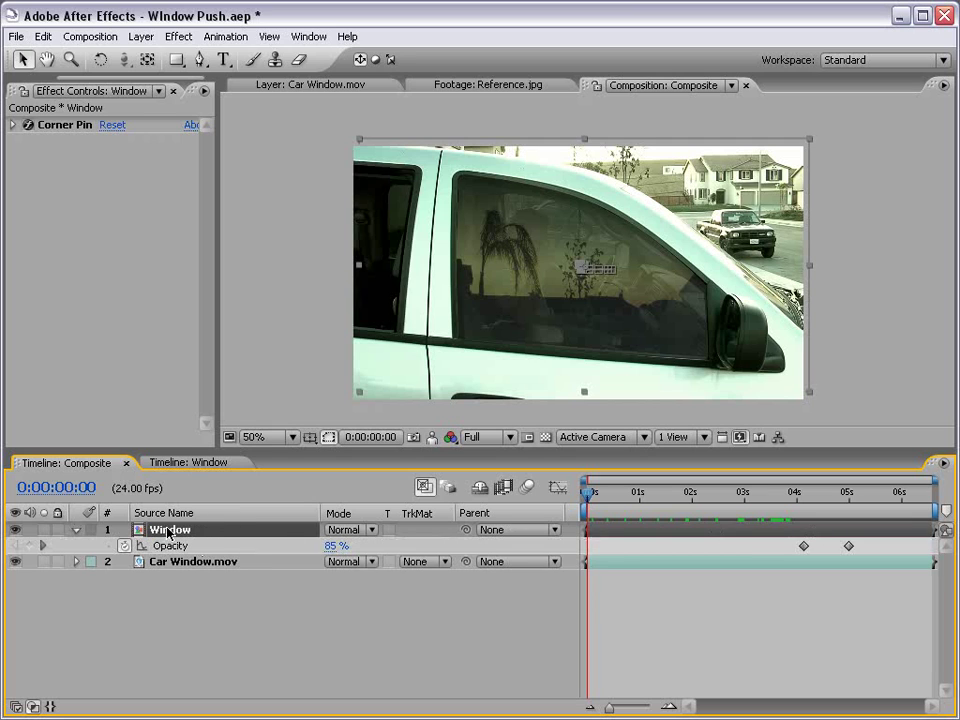
{"action": "left_click", "coordinate": [28, 545]}
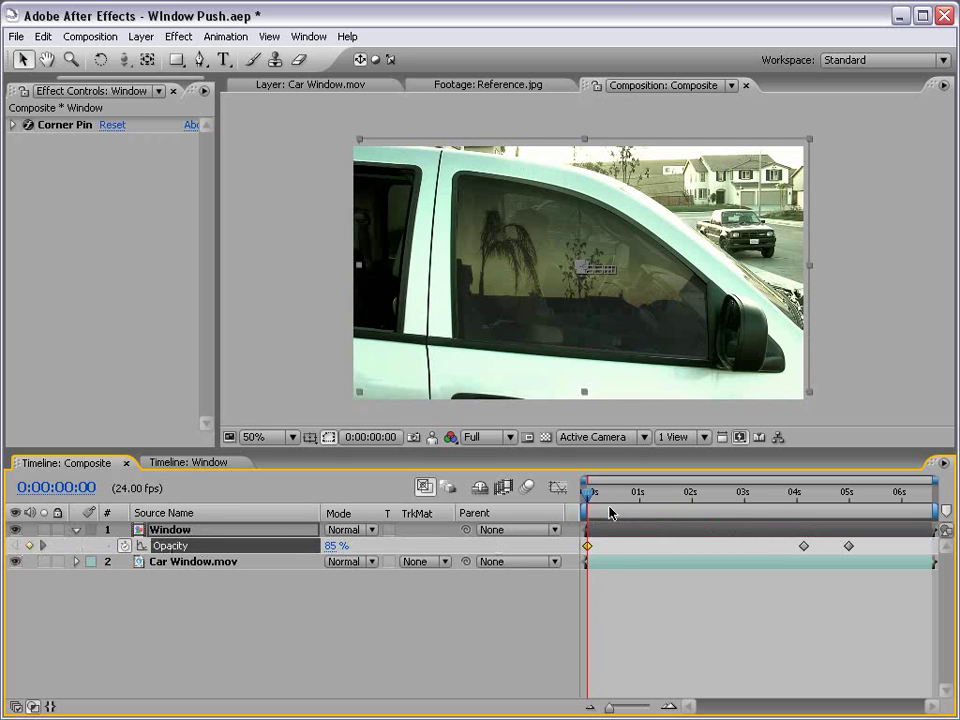
{"action": "left_click_drag", "start_coordinate": [605, 511], "coordinate": [808, 519]}
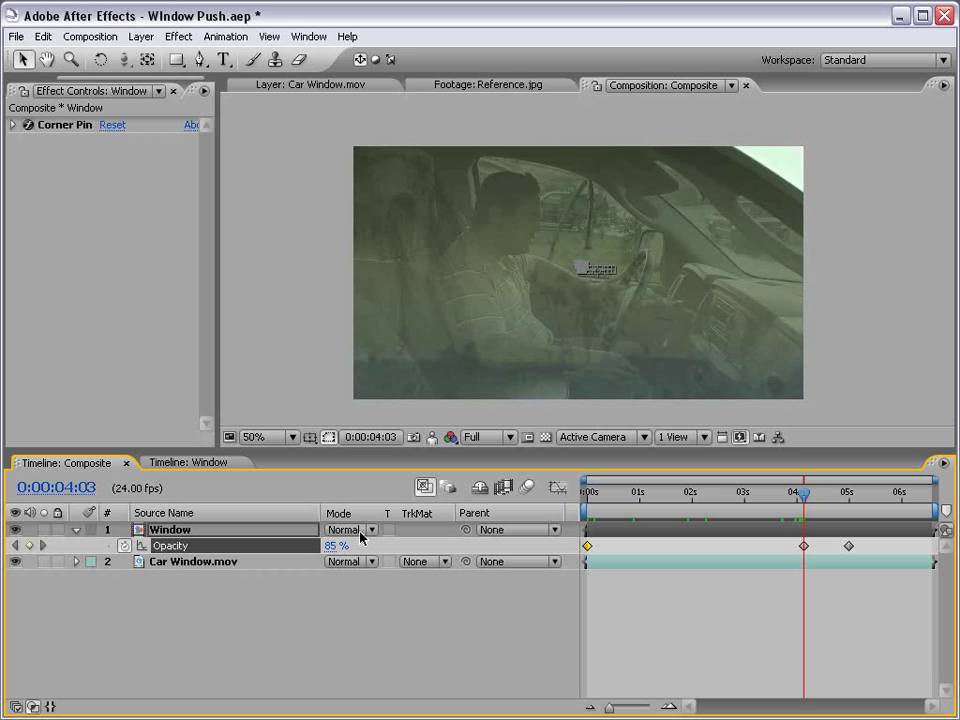
{"action": "left_click_drag", "start_coordinate": [332, 550], "coordinate": [318, 545]}
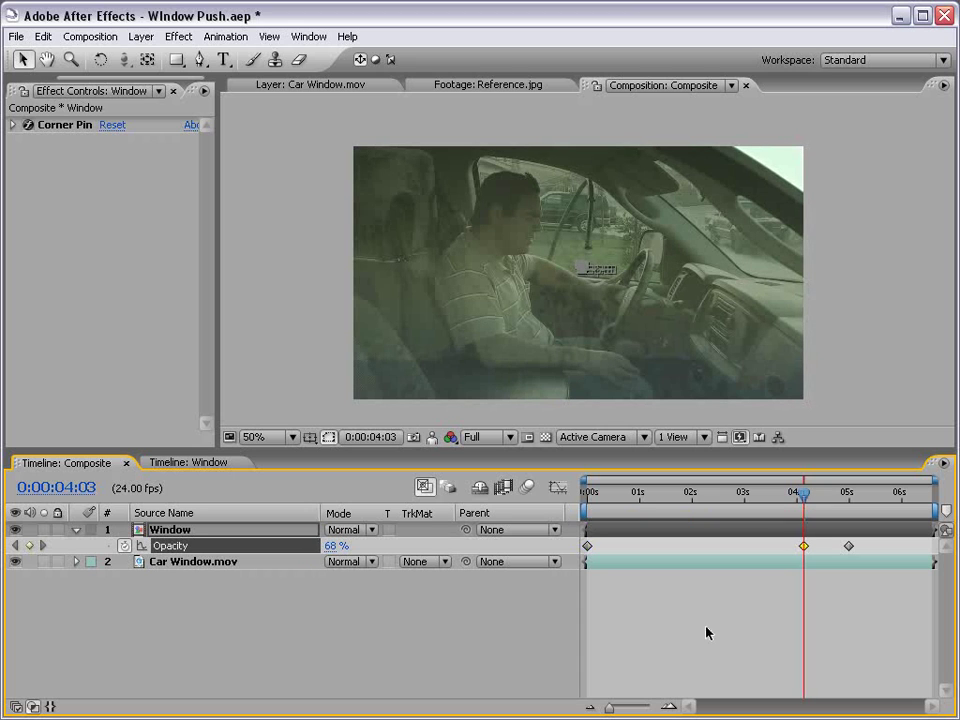
{"action": "mouse_move", "coordinate": [804, 495]}
{"action": "left_mouse_down"}
{"action": "mouse_move", "coordinate": [810, 500]}
{"action": "mouse_move", "coordinate": [570, 510]}
{"action": "left_mouse_up"}
Slide the first Window keyframe to about two seconds and delay the reflection's first Opacity keyframe
{"action": "left_click", "coordinate": [588, 547]}
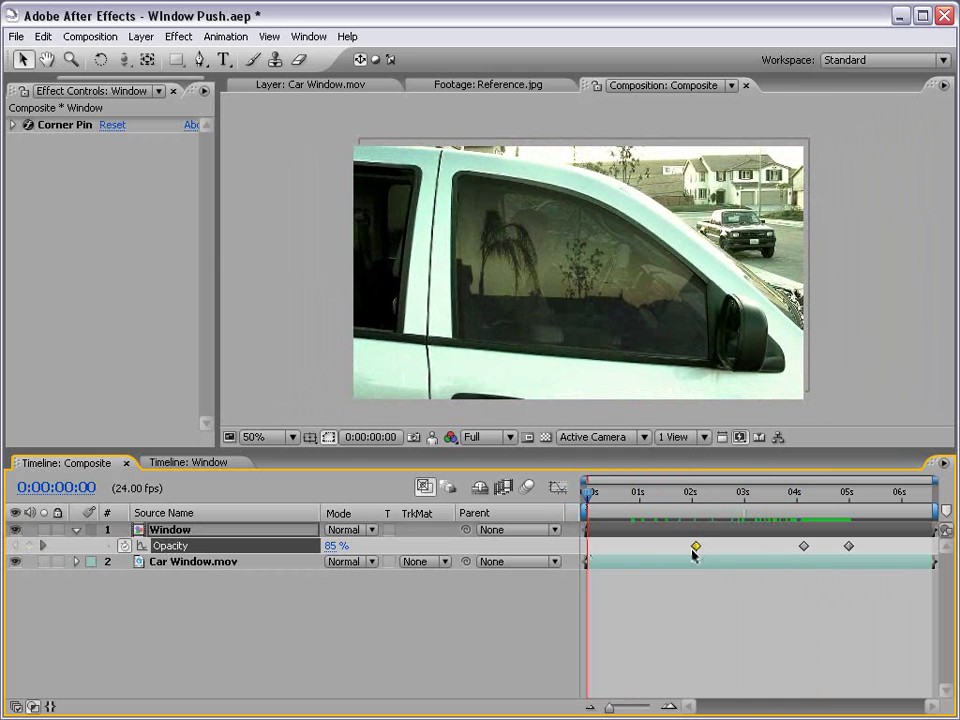
{"action": "mouse_move", "coordinate": [589, 497]}
{"action": "left_mouse_down"}
{"action": "mouse_move", "coordinate": [694, 500]}
{"action": "mouse_move", "coordinate": [715, 512]}
{"action": "left_mouse_up"}
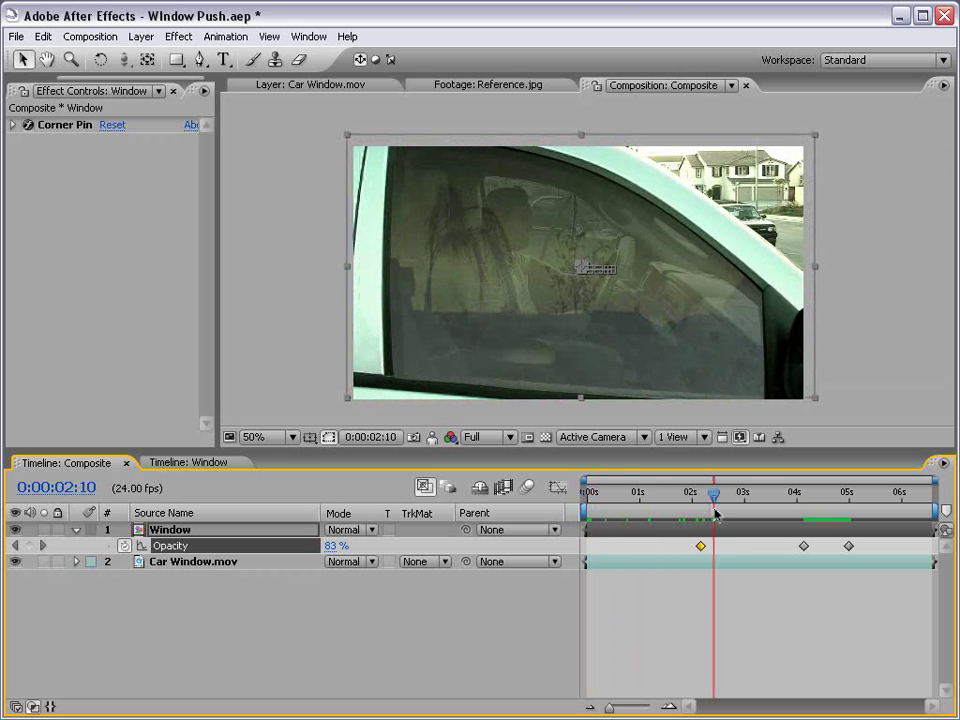
{"action": "left_click", "coordinate": [185, 463]}
{"action": "left_click", "coordinate": [621, 601]}
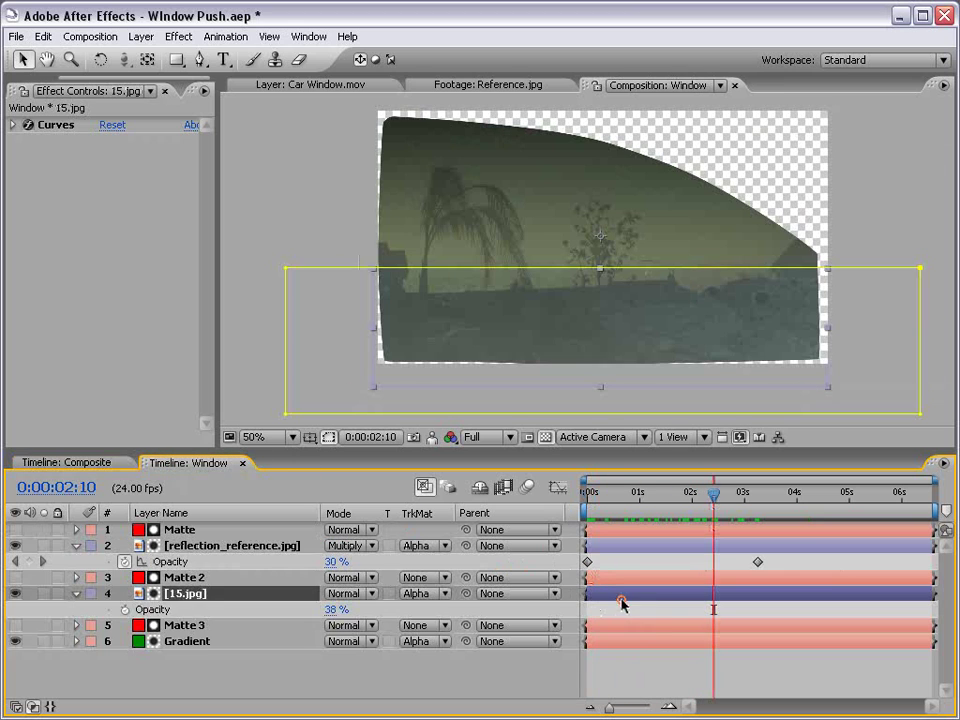
{"action": "left_click_drag", "start_coordinate": [588, 562], "coordinate": [599, 563]}
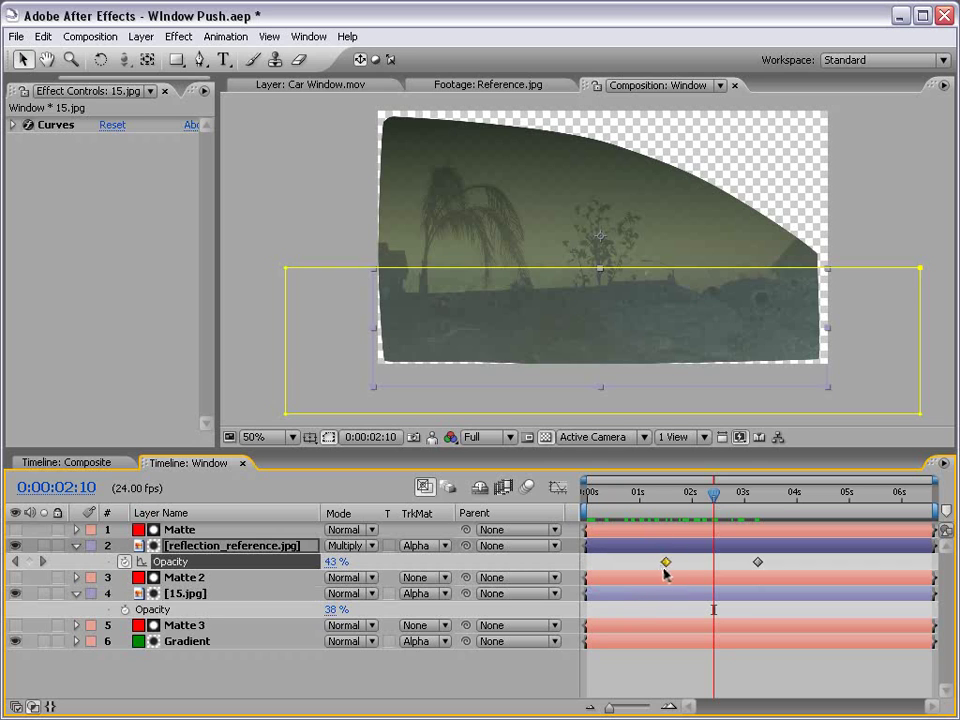
{"action": "left_click", "coordinate": [436, 541]}
{"action": "left_click", "coordinate": [70, 462]}
{"action": "mouse_move", "coordinate": [632, 506]}
{"action": "left_mouse_down"}
{"action": "mouse_move", "coordinate": [834, 510]}
{"action": "mouse_move", "coordinate": [767, 514]}
{"action": "left_mouse_up"}
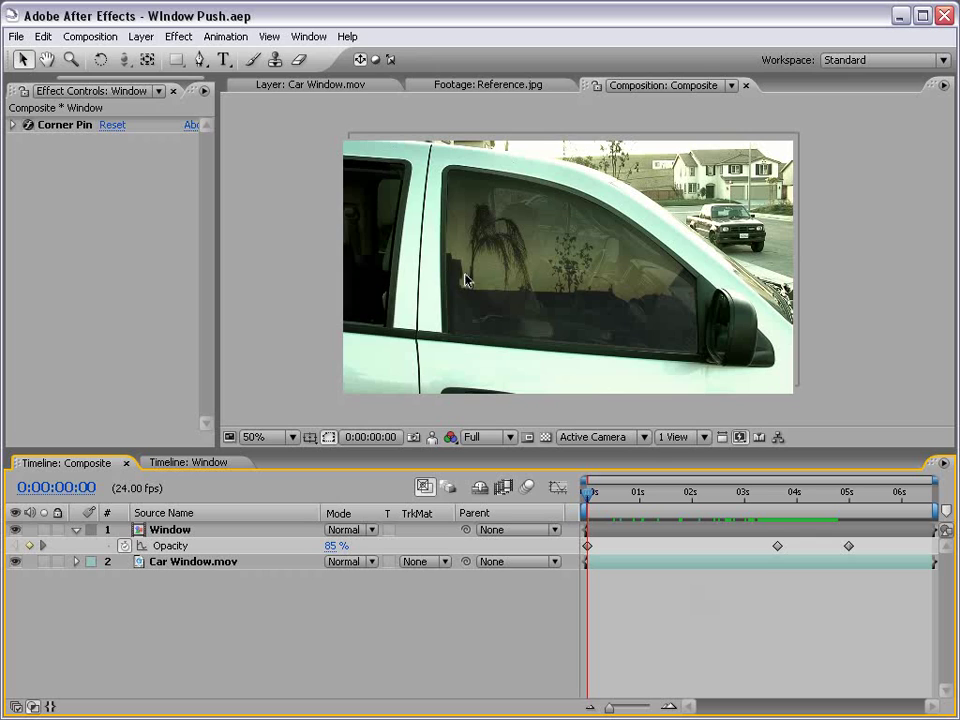
Keyframe reflection_reference.jpg Scale at 1:19 and shrink it to 70% at five seconds
{"action": "double_click", "coordinate": [167, 531]}
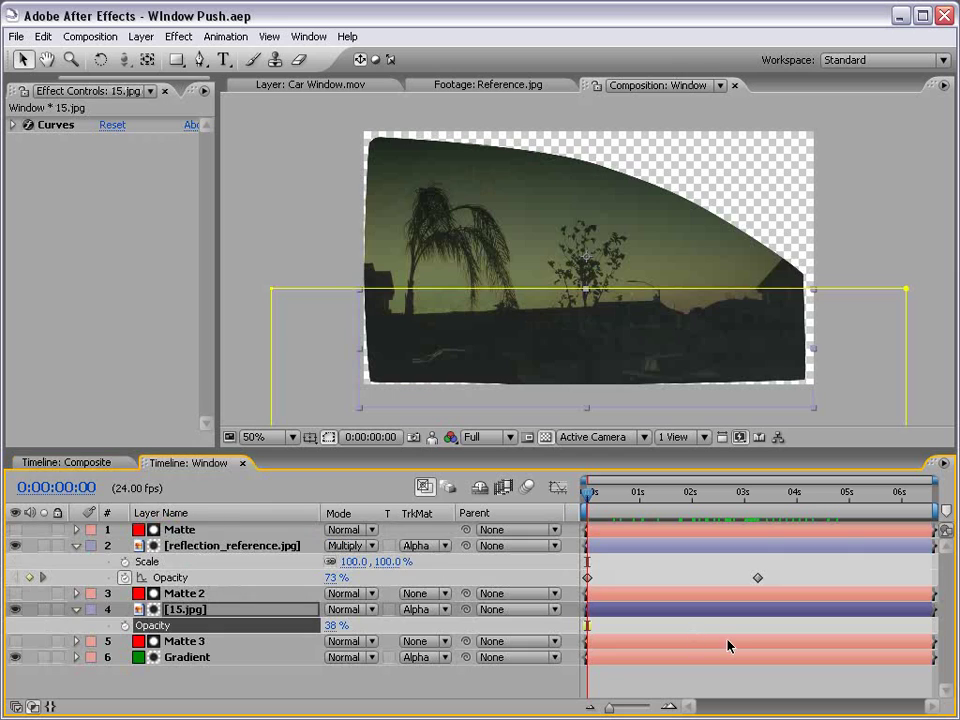
{"action": "left_click", "coordinate": [191, 549]}
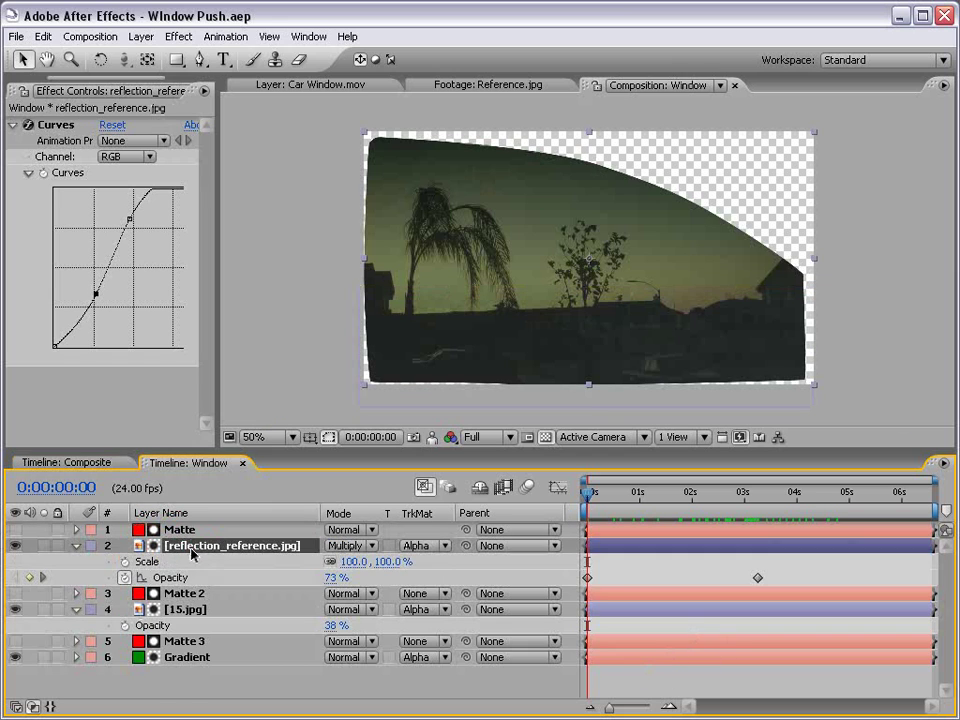
{"action": "key", "text": "s"}
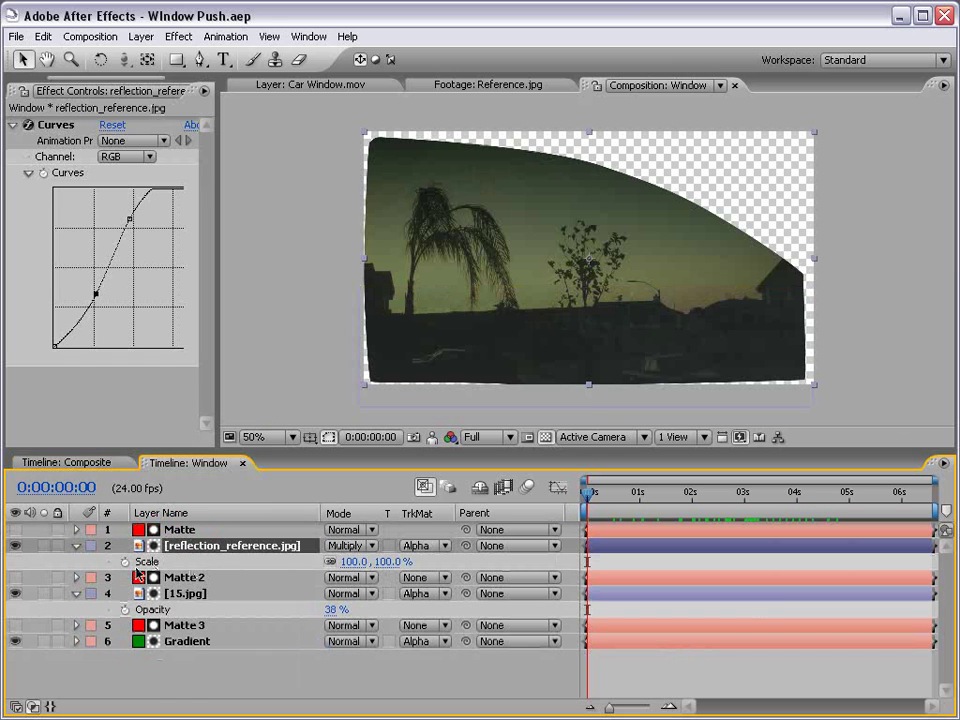
{"action": "left_click", "coordinate": [124, 562]}
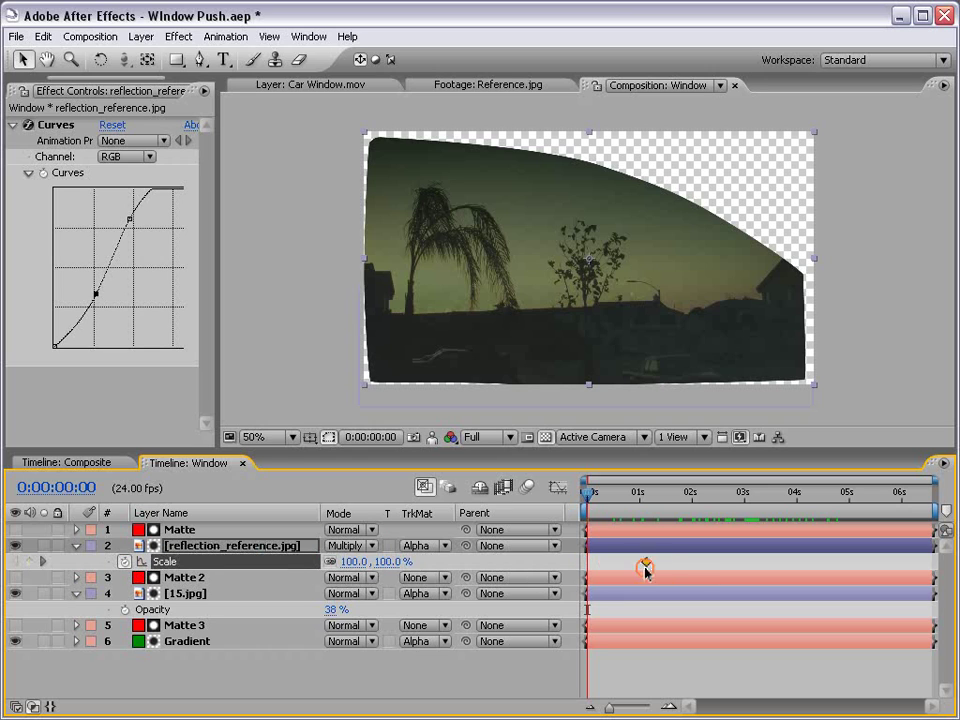
{"action": "left_click", "coordinate": [683, 492]}
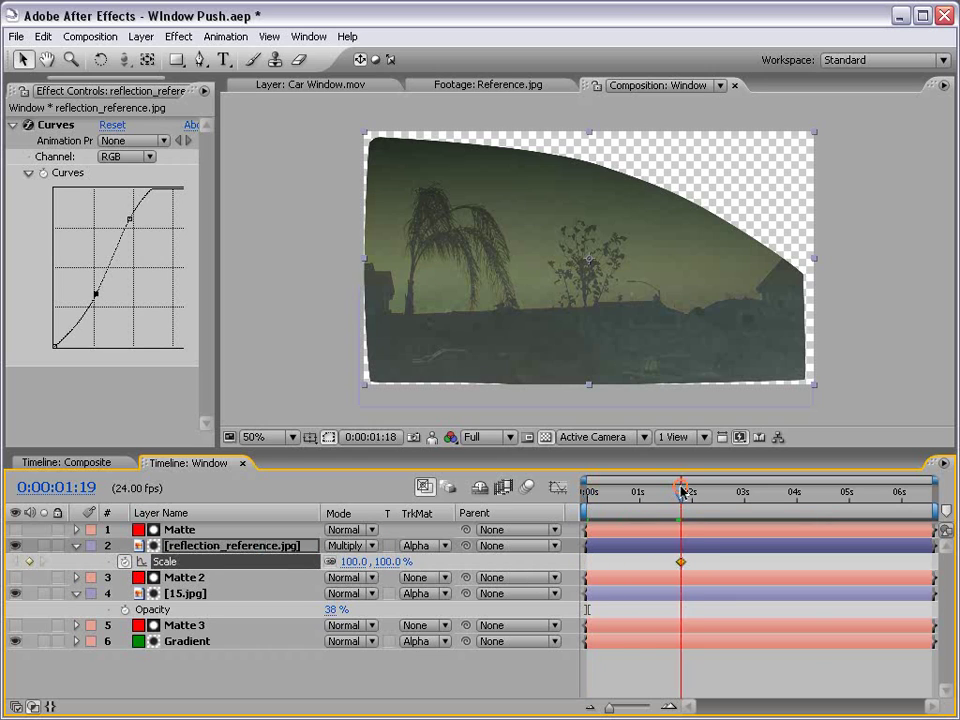
{"action": "left_click_drag", "start_coordinate": [686, 494], "coordinate": [850, 512]}
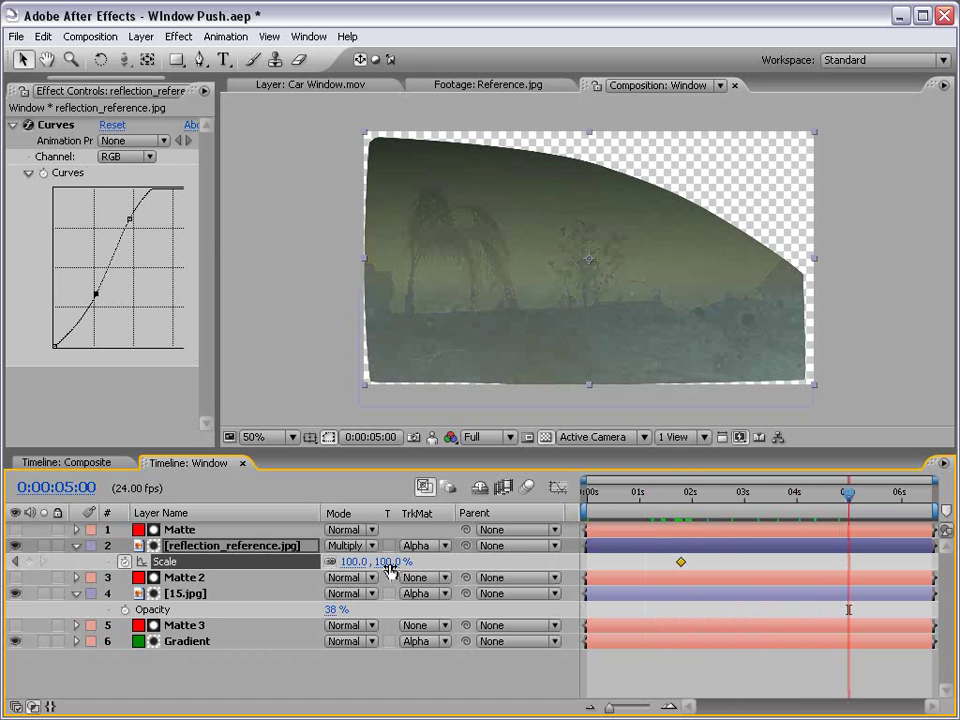
{"action": "mouse_move", "coordinate": [390, 562]}
{"action": "left_mouse_down"}
{"action": "mouse_move", "coordinate": [346, 562]}
{"action": "mouse_move", "coordinate": [364, 563]}
{"action": "left_mouse_up"}
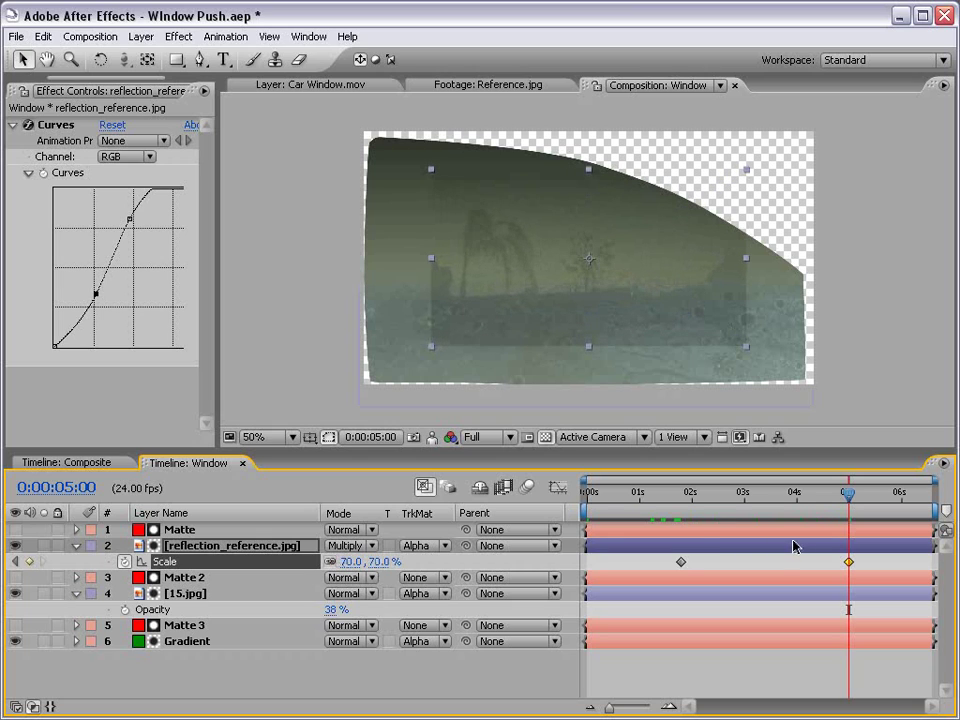
{"action": "mouse_move", "coordinate": [848, 497]}
{"action": "left_mouse_down"}
{"action": "mouse_move", "coordinate": [686, 500]}
{"action": "mouse_move", "coordinate": [739, 500]}
{"action": "mouse_move", "coordinate": [838, 525]}
{"action": "mouse_move", "coordinate": [679, 510]}
{"action": "left_mouse_up"}
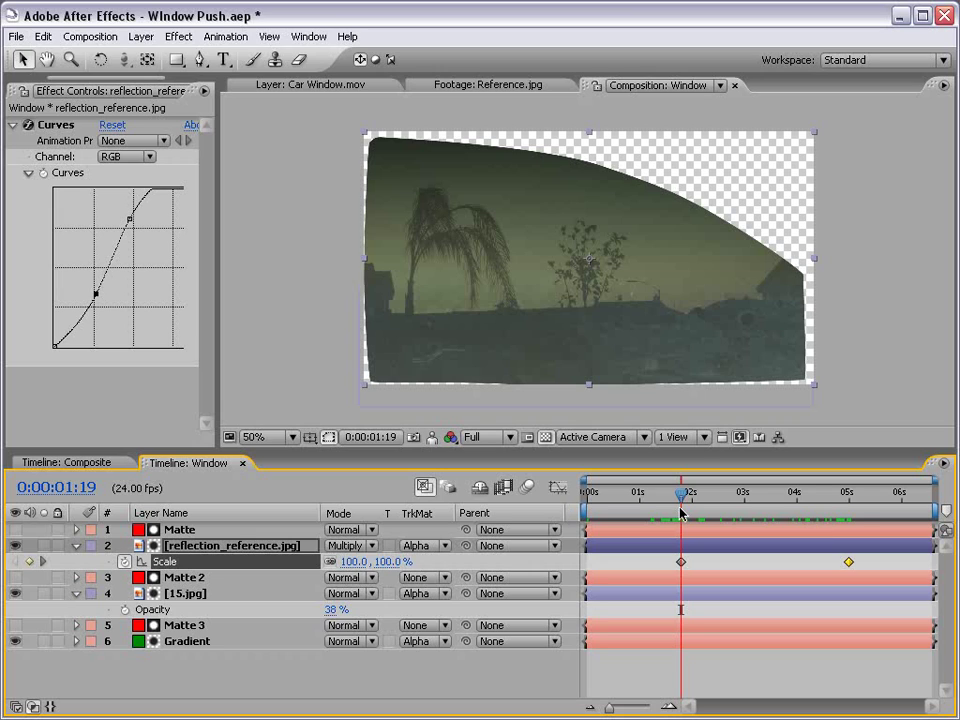
Enlarge the reflection to 165% at 1:19 and check the Composite result
{"action": "left_click_drag", "start_coordinate": [380, 562], "coordinate": [440, 562]}
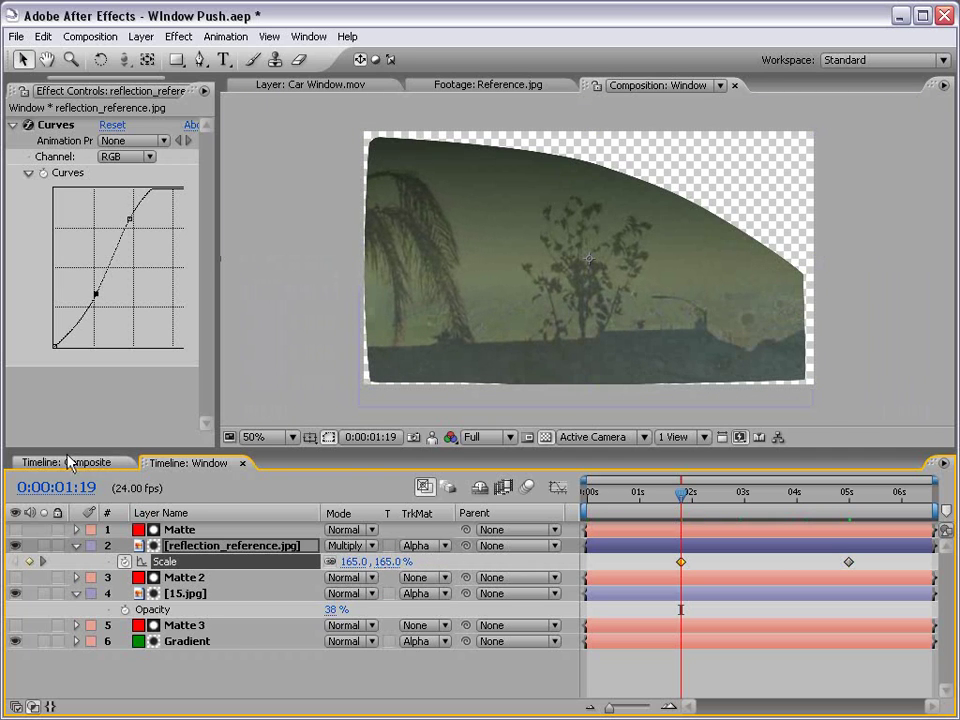
{"action": "left_click", "coordinate": [100, 462]}
{"action": "mouse_move", "coordinate": [681, 492]}
{"action": "left_mouse_down"}
{"action": "mouse_move", "coordinate": [817, 498]}
{"action": "mouse_move", "coordinate": [561, 508]}
{"action": "left_mouse_up"}
{"action": "left_click", "coordinate": [180, 462]}
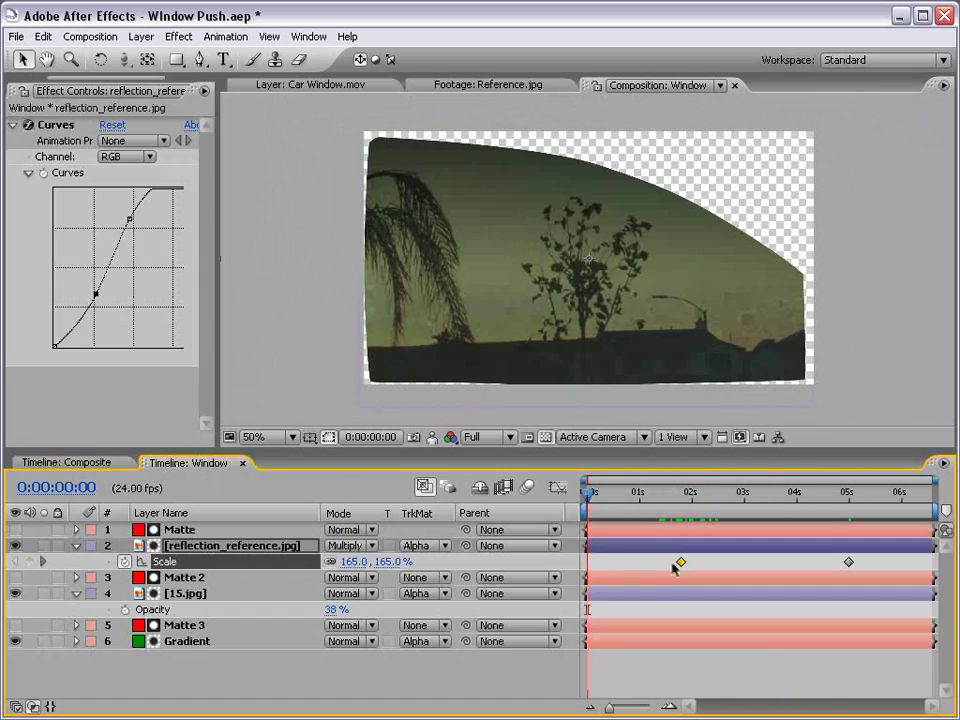
{"action": "left_click", "coordinate": [128, 463]}
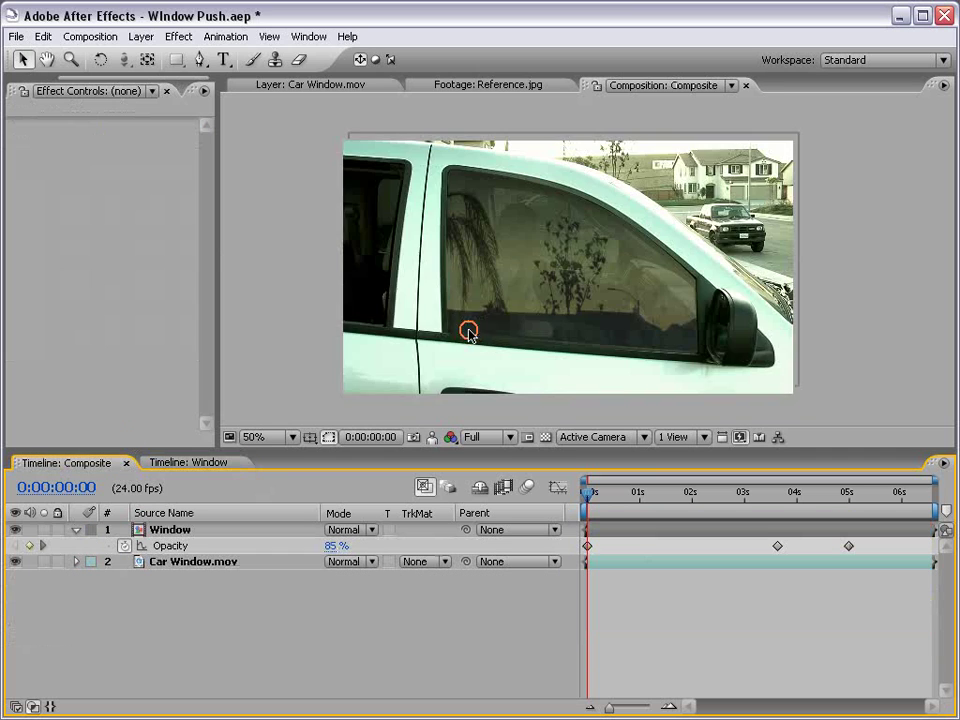
{"action": "scroll", "coordinate": [467, 332], "scroll_direction": "down", "scroll_amount": 1}
{"action": "left_click", "coordinate": [595, 496]}
{"action": "mouse_move", "coordinate": [594, 498]}
{"action": "left_mouse_down"}
{"action": "mouse_move", "coordinate": [820, 512]}
{"action": "mouse_move", "coordinate": [585, 552]}
{"action": "mouse_move", "coordinate": [611, 501]}
{"action": "mouse_move", "coordinate": [699, 506]}
{"action": "mouse_move", "coordinate": [600, 505]}
{"action": "mouse_move", "coordinate": [559, 518]}
{"action": "left_mouse_up"}
{"action": "scroll", "coordinate": [598, 358], "scroll_direction": "up", "scroll_amount": 1}
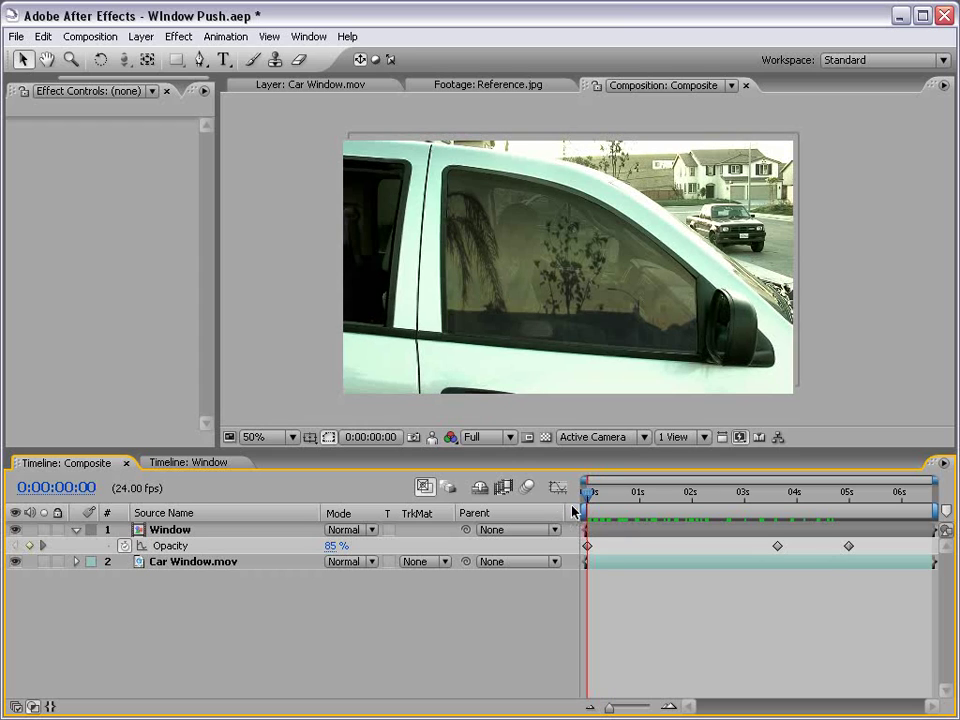
{"action": "mouse_move", "coordinate": [590, 494]}
{"action": "left_mouse_down"}
{"action": "mouse_move", "coordinate": [838, 497]}
{"action": "mouse_move", "coordinate": [633, 505]}
{"action": "mouse_move", "coordinate": [834, 516]}
{"action": "mouse_move", "coordinate": [577, 551]}
{"action": "left_mouse_up"}
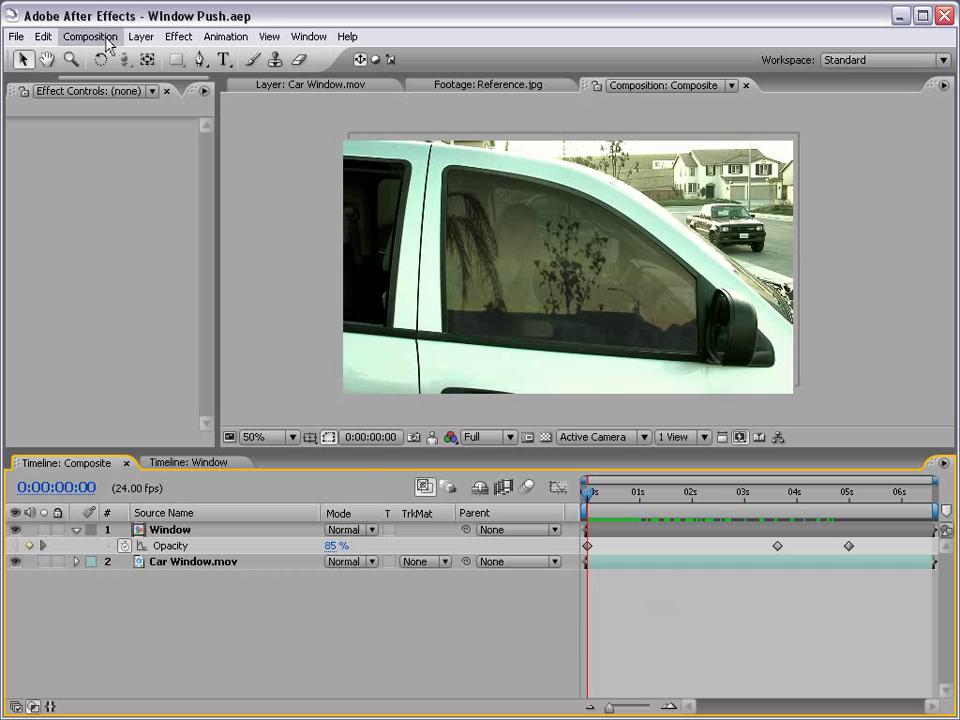
Create a new mid-grey solid with RGB 126 in the Composite comp
{"action": "left_click", "coordinate": [141, 36]}
{"action": "left_click", "coordinate": [388, 72]}
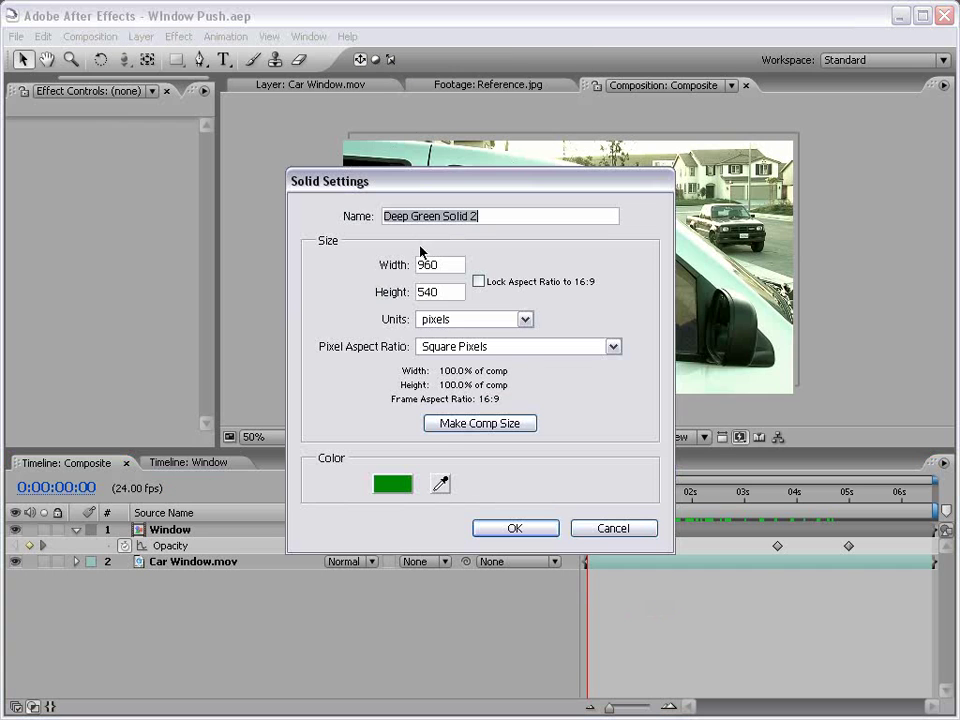
{"action": "left_click", "coordinate": [394, 488]}
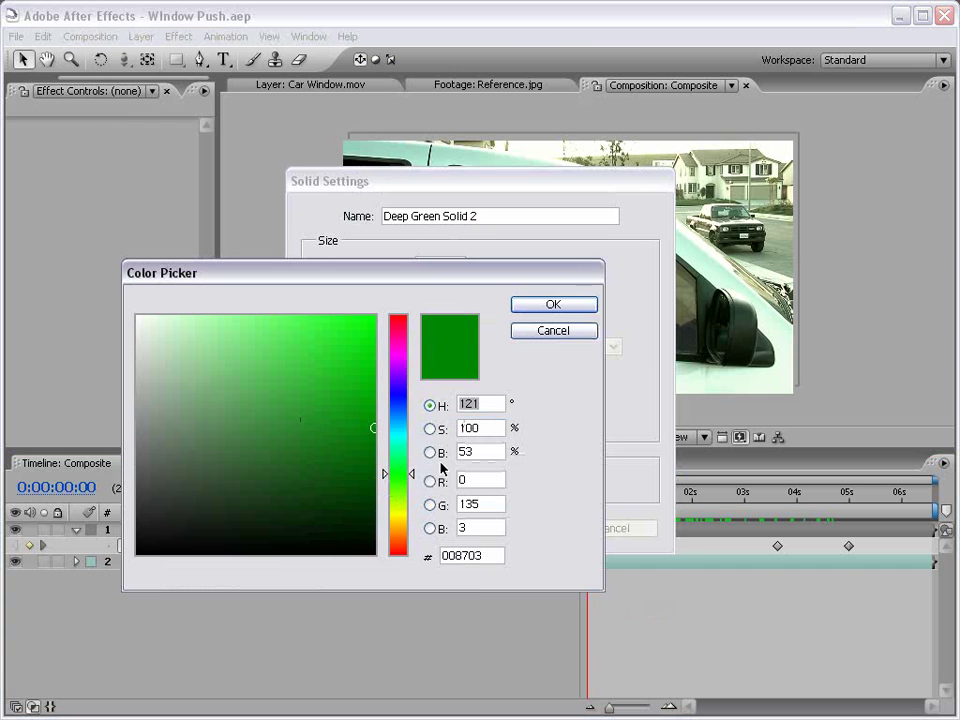
{"action": "type", "text": "26"}
{"action": "key", "text": "Tab"}
{"action": "type", "text": "1266"}
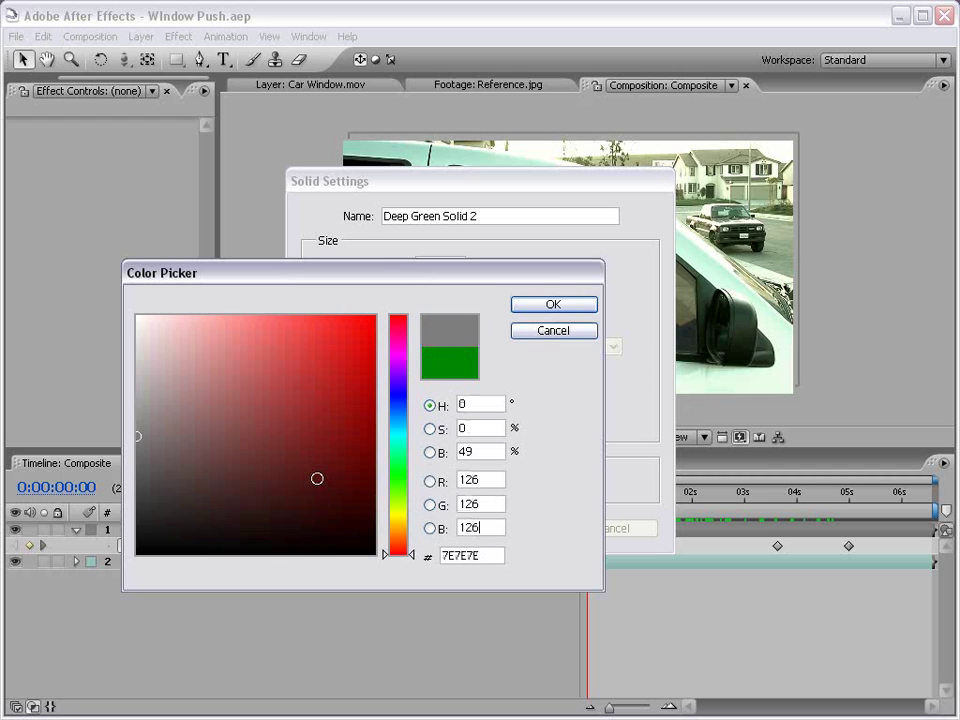
{"action": "left_click", "coordinate": [545, 305]}
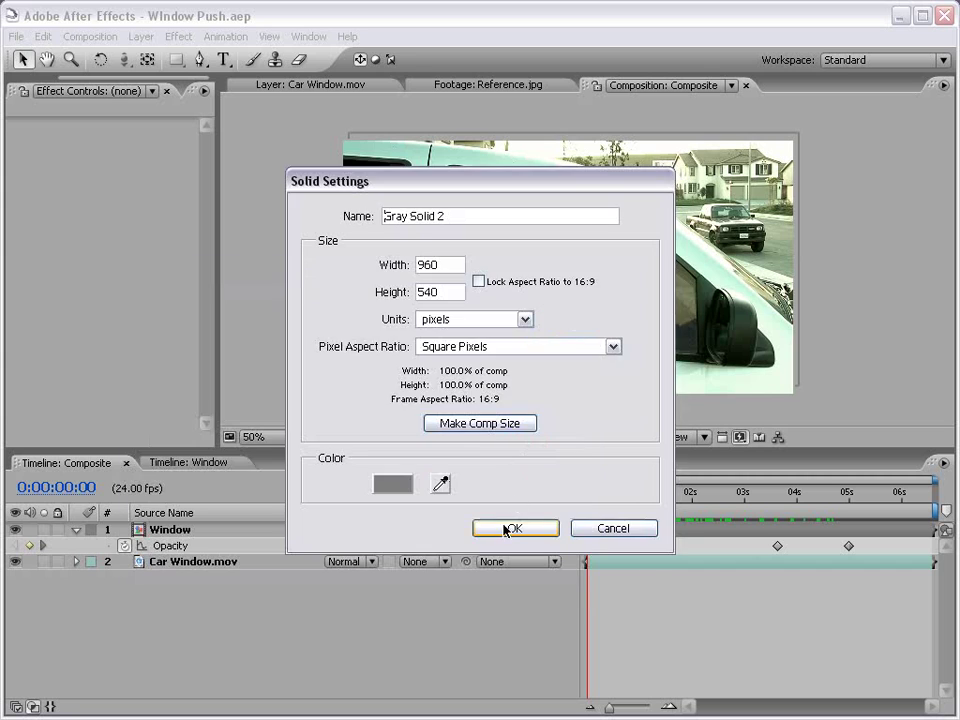
{"action": "left_click", "coordinate": [510, 527]}
{"action": "left_click", "coordinate": [400, 233]}
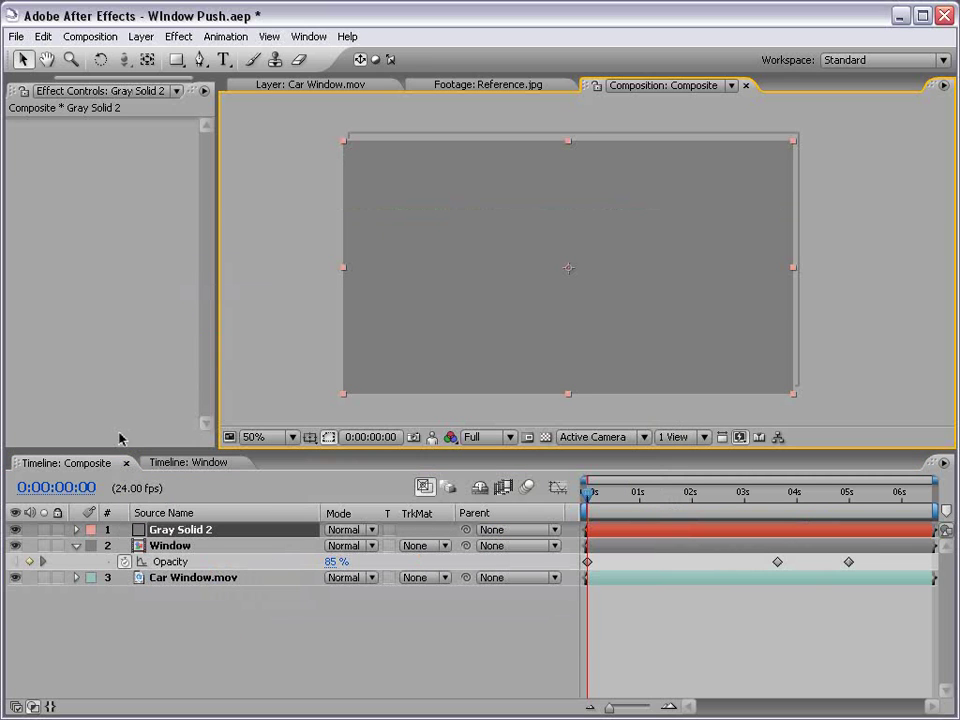
Pre-compose the grey solid as 'Warp Map', moving all attributes, and hide it
{"action": "left_click", "coordinate": [141, 36]}
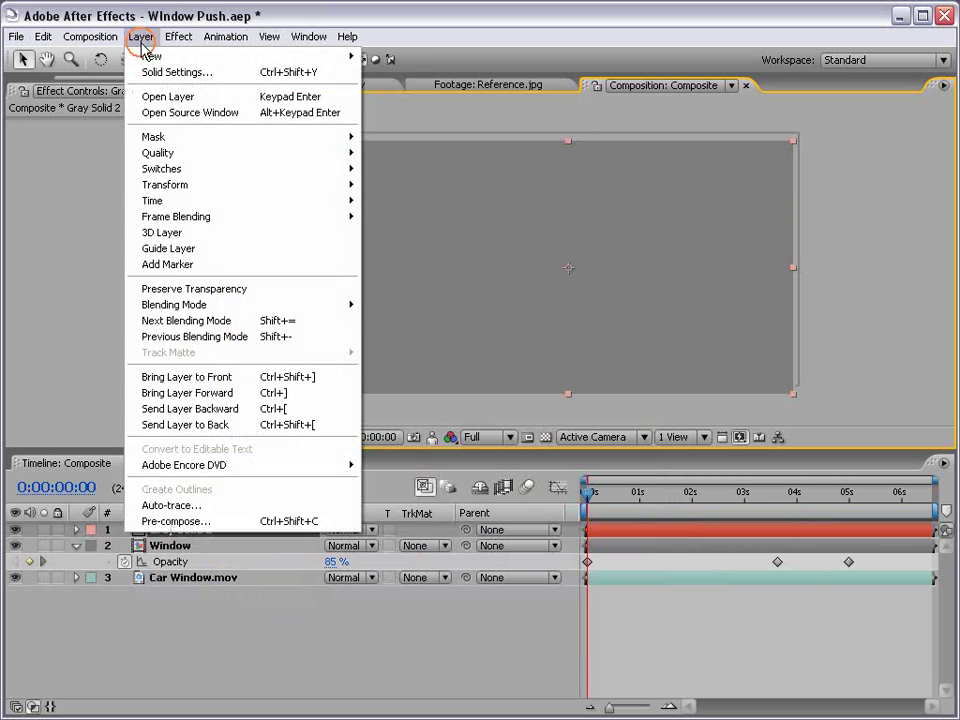
{"action": "left_click", "coordinate": [190, 520]}
{"action": "left_click", "coordinate": [296, 347]}
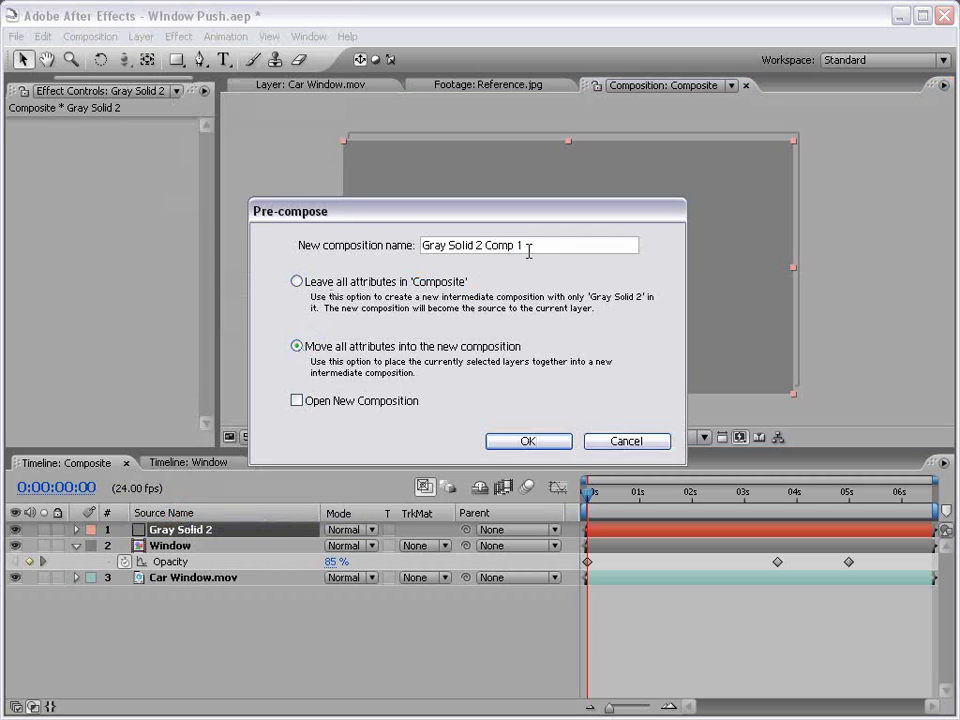
{"action": "left_click", "coordinate": [219, 230]}
{"action": "type", "text": "Warp Map"}
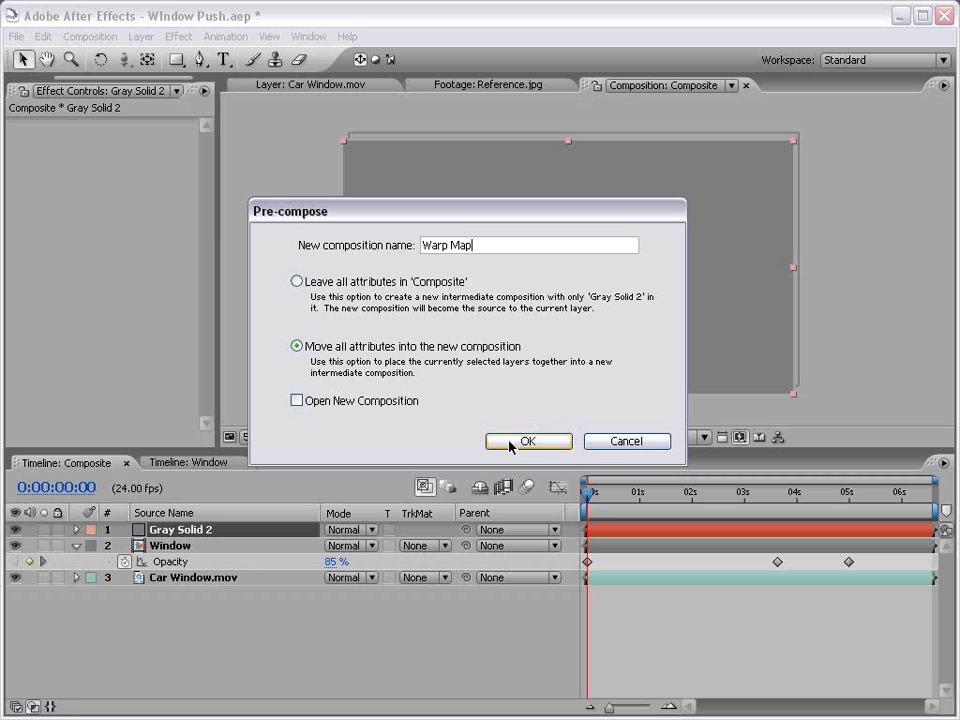
{"action": "left_click", "coordinate": [510, 444]}
{"action": "left_click", "coordinate": [15, 530]}
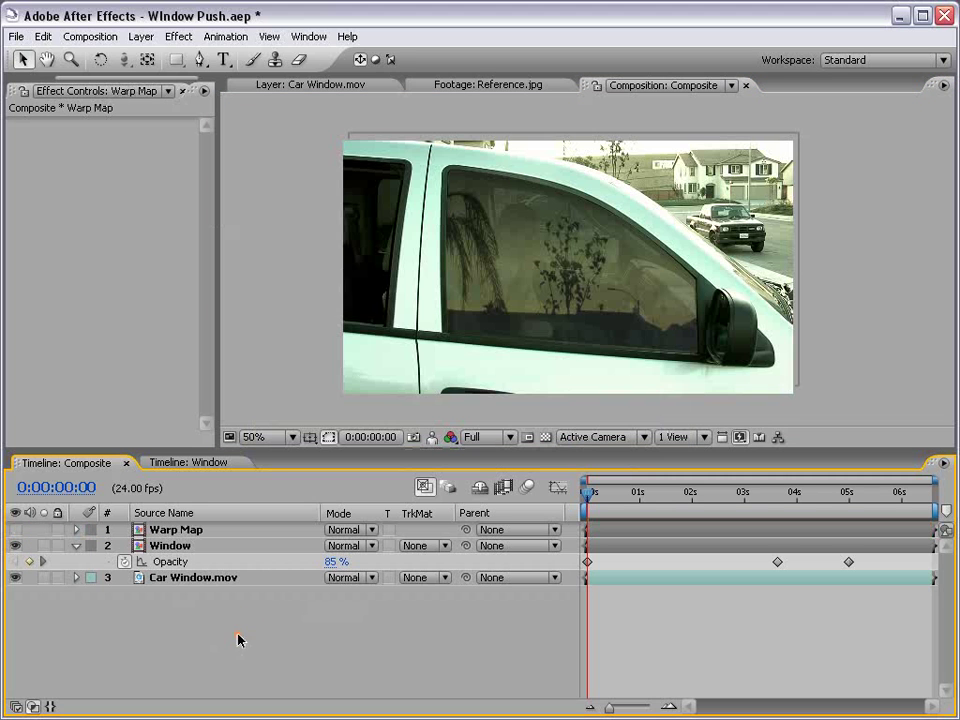
Add a top adjustment layer with Displacement Map using Warp Map as its displacement layer
{"action": "left_click", "coordinate": [141, 36]}
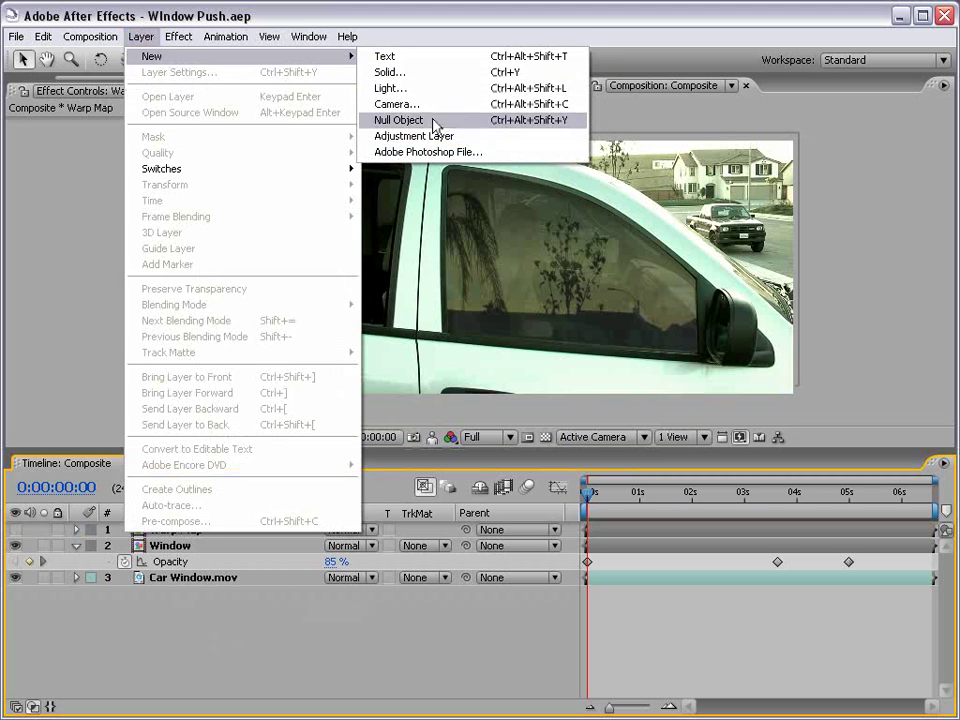
{"action": "left_click", "coordinate": [420, 135]}
{"action": "left_click", "coordinate": [180, 36]}
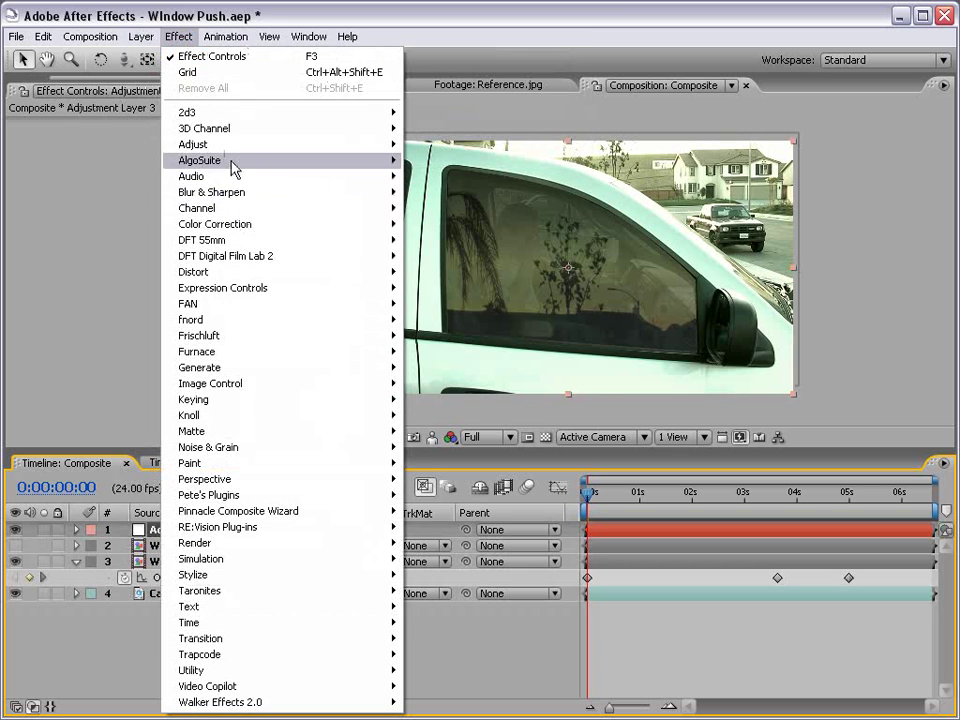
{"action": "mouse_move", "coordinate": [193, 272]}
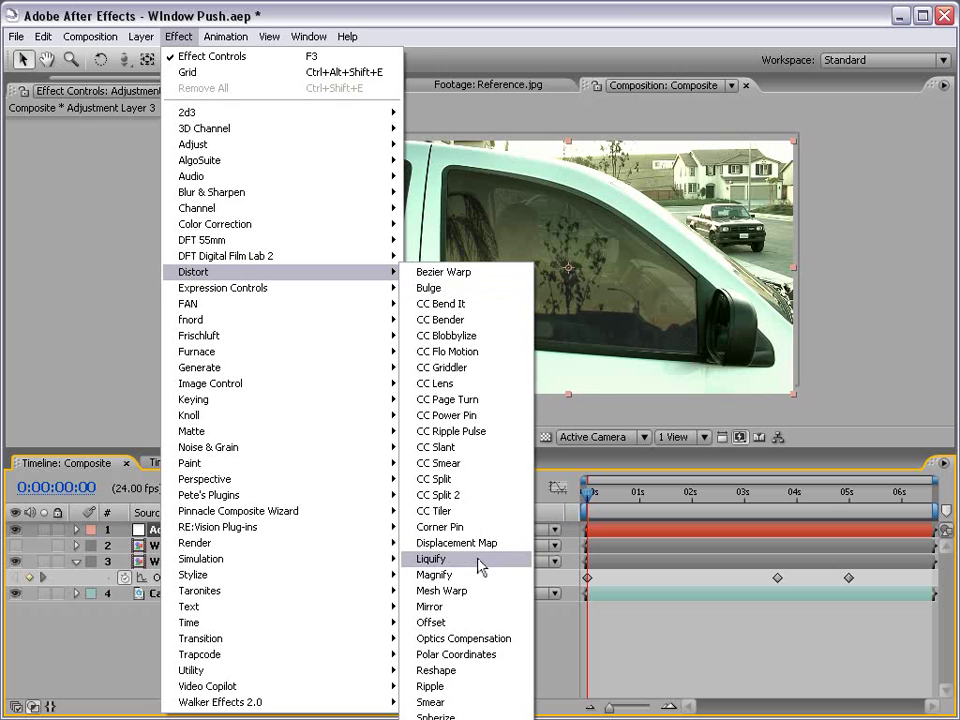
{"action": "left_click", "coordinate": [483, 549]}
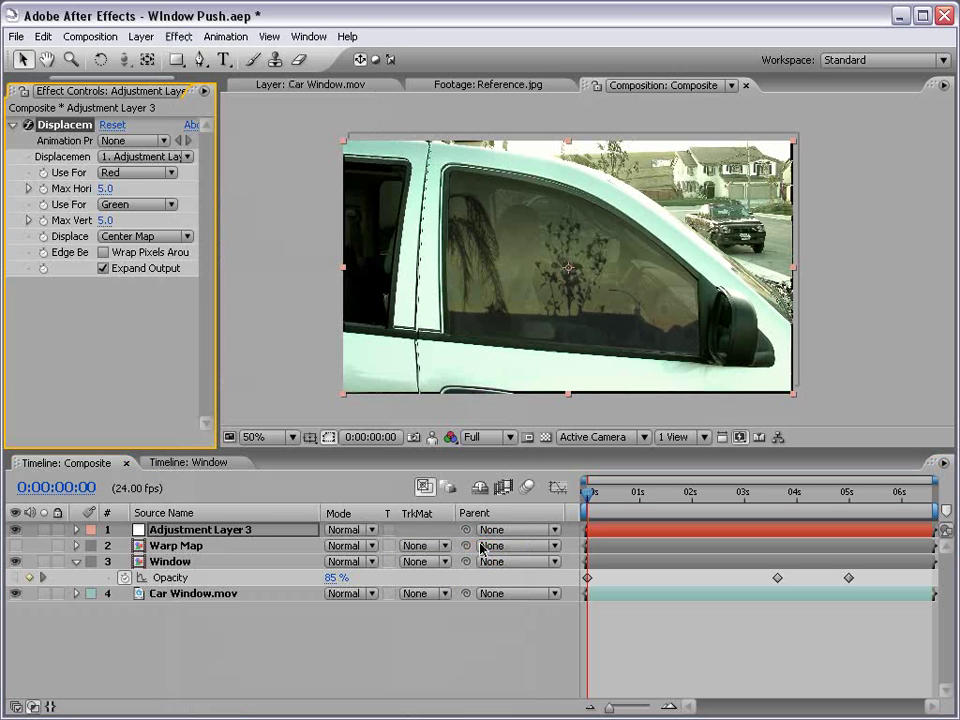
{"action": "left_click", "coordinate": [120, 156]}
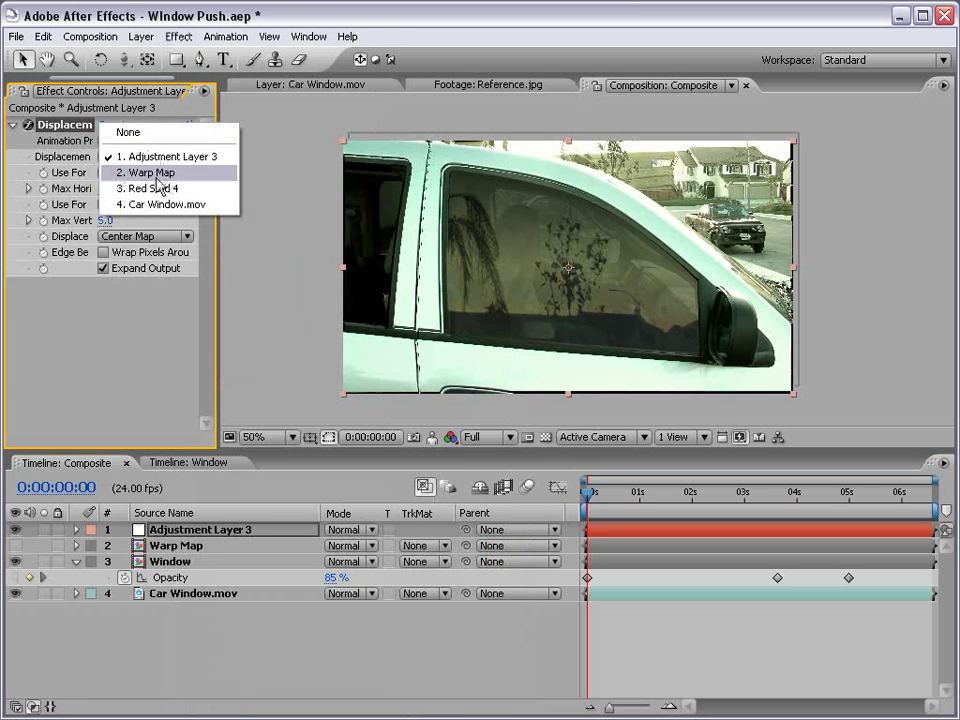
{"action": "left_click", "coordinate": [155, 174]}
{"action": "left_click_drag", "start_coordinate": [222, 268], "coordinate": [286, 268]}
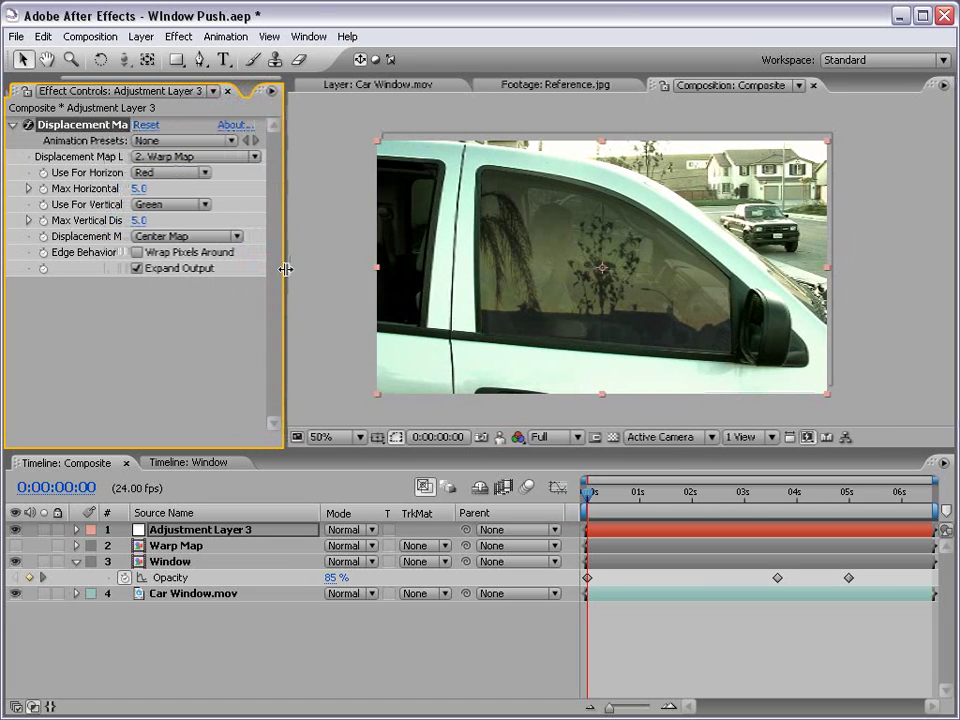
{"action": "mouse_move", "coordinate": [604, 505]}
{"action": "left_mouse_down"}
{"action": "mouse_move", "coordinate": [763, 508]}
{"action": "mouse_move", "coordinate": [653, 503]}
{"action": "left_mouse_up"}
{"action": "mouse_move", "coordinate": [741, 503]}
{"action": "left_mouse_down"}
{"action": "mouse_move", "coordinate": [821, 494]}
{"action": "mouse_move", "coordinate": [805, 494]}
{"action": "left_mouse_up"}
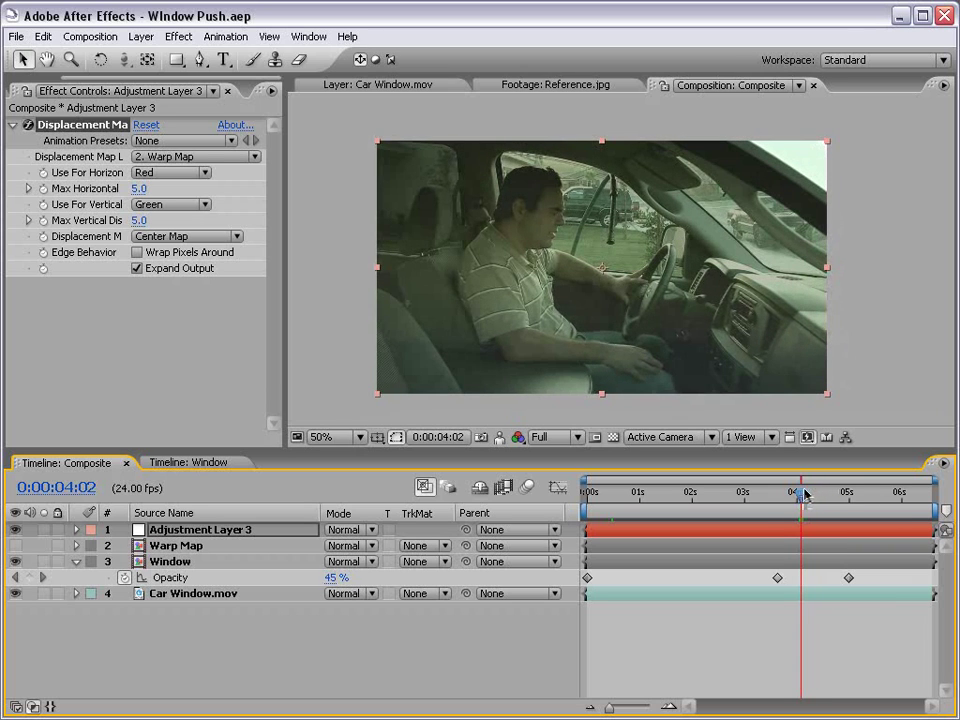
Inside the Warp Map comp, create a new white solid
{"action": "double_click", "coordinate": [176, 546]}
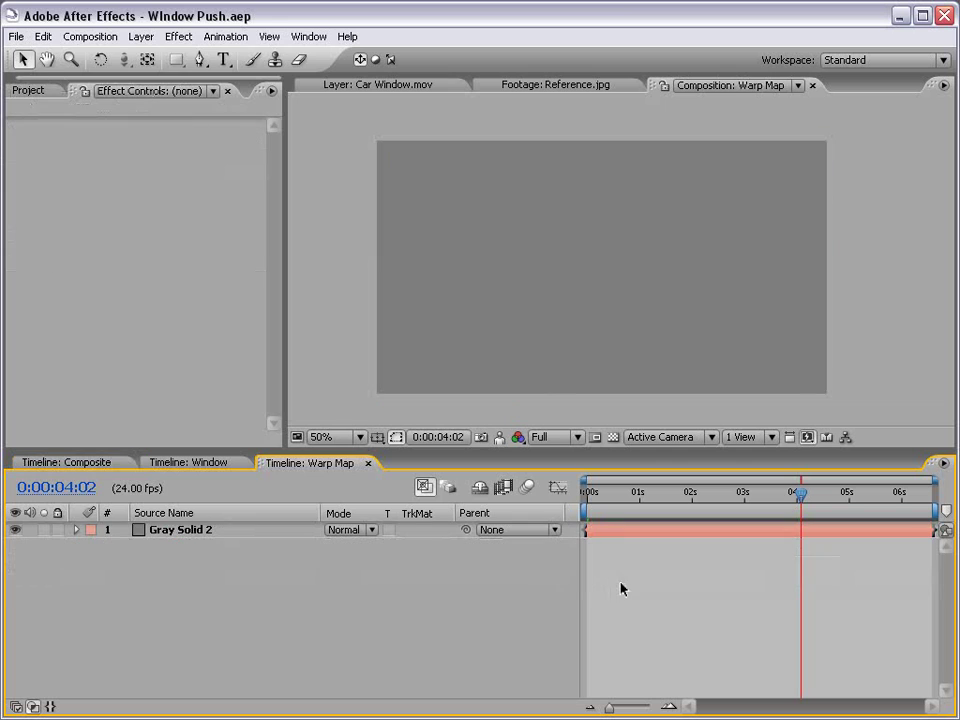
{"action": "left_click", "coordinate": [140, 36]}
{"action": "mouse_move", "coordinate": [152, 56]}
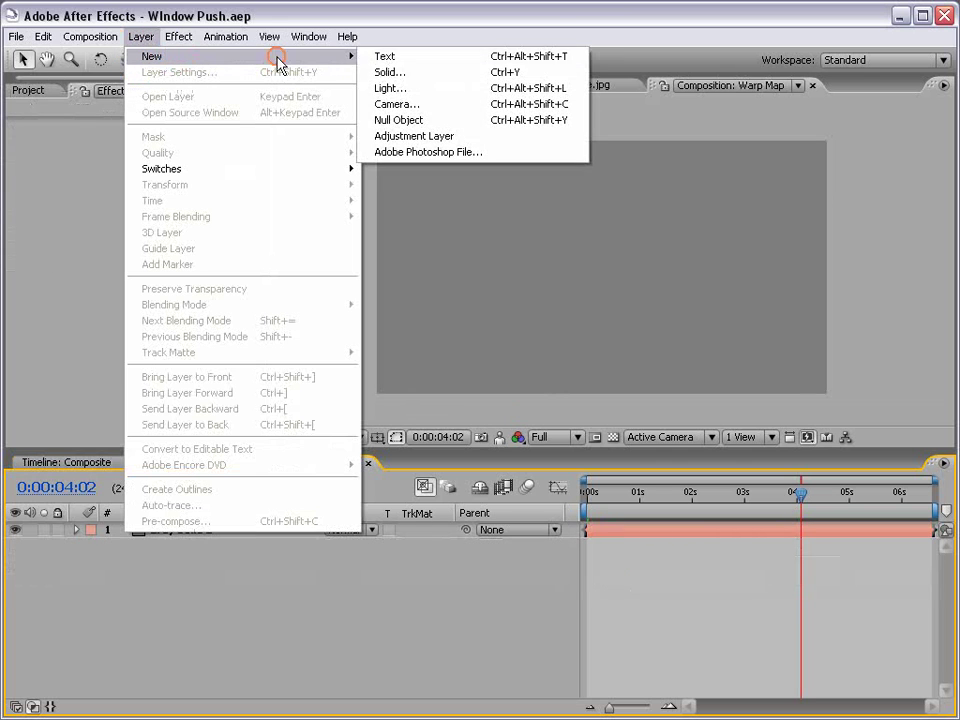
{"action": "left_click", "coordinate": [388, 72]}
{"action": "left_click", "coordinate": [390, 482]}
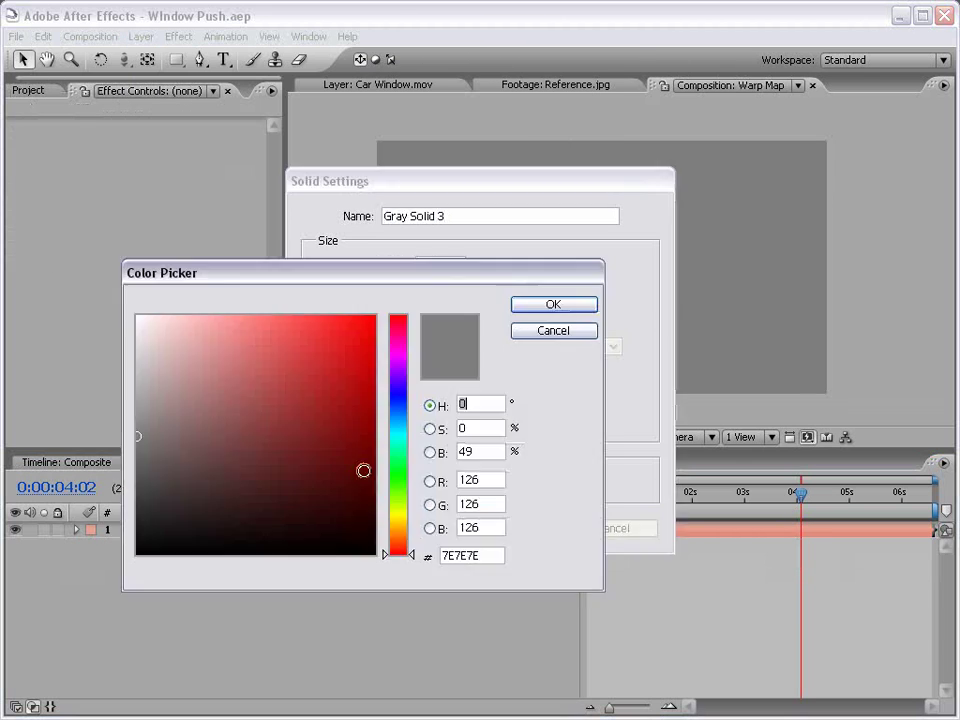
{"action": "left_click_drag", "start_coordinate": [321, 450], "coordinate": [112, 280]}
{"action": "left_click", "coordinate": [542, 306]}
{"action": "left_click", "coordinate": [536, 527]}
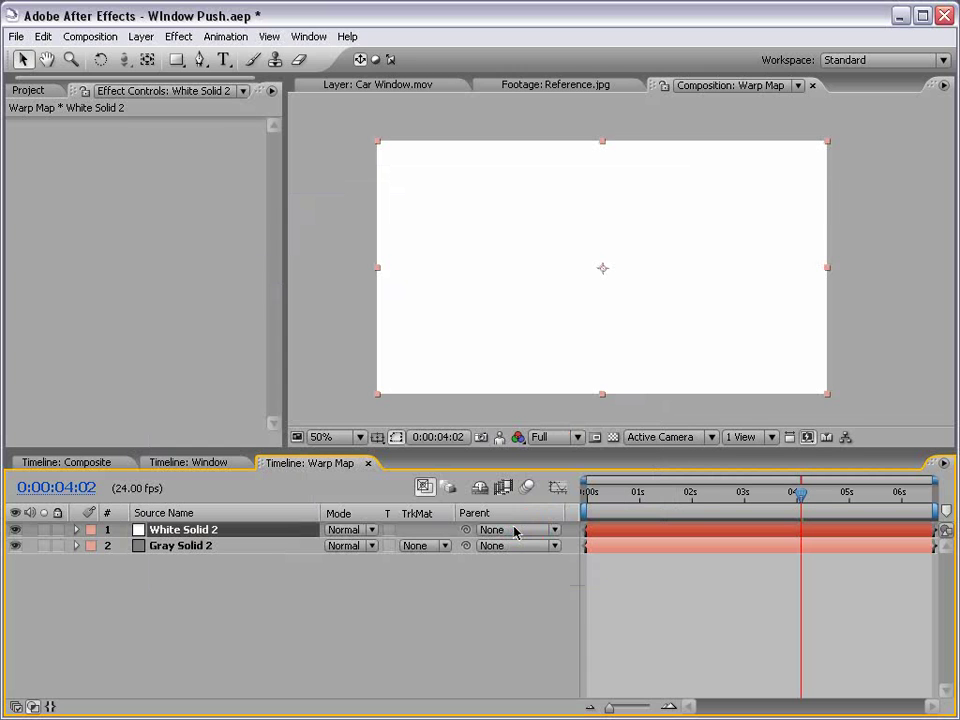
Draw a tall narrow rectangle mask on the white solid, feathered to about 61 px
{"action": "left_click_drag", "start_coordinate": [185, 73], "coordinate": [258, 62]}
{"action": "key", "text": "comma"}
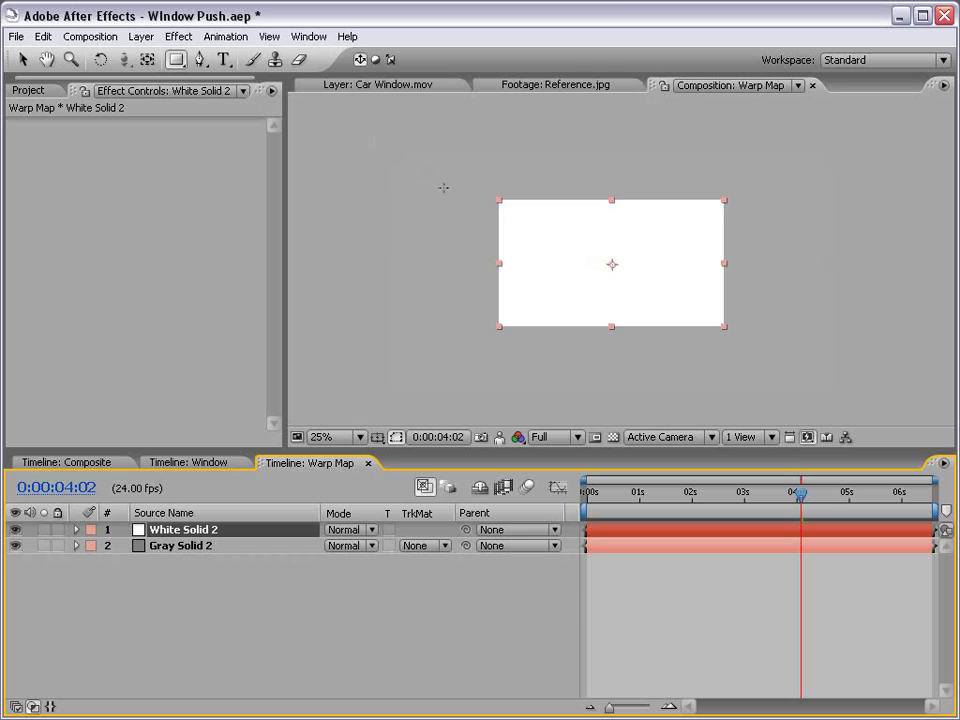
{"action": "left_click_drag", "start_coordinate": [508, 161], "coordinate": [528, 398]}
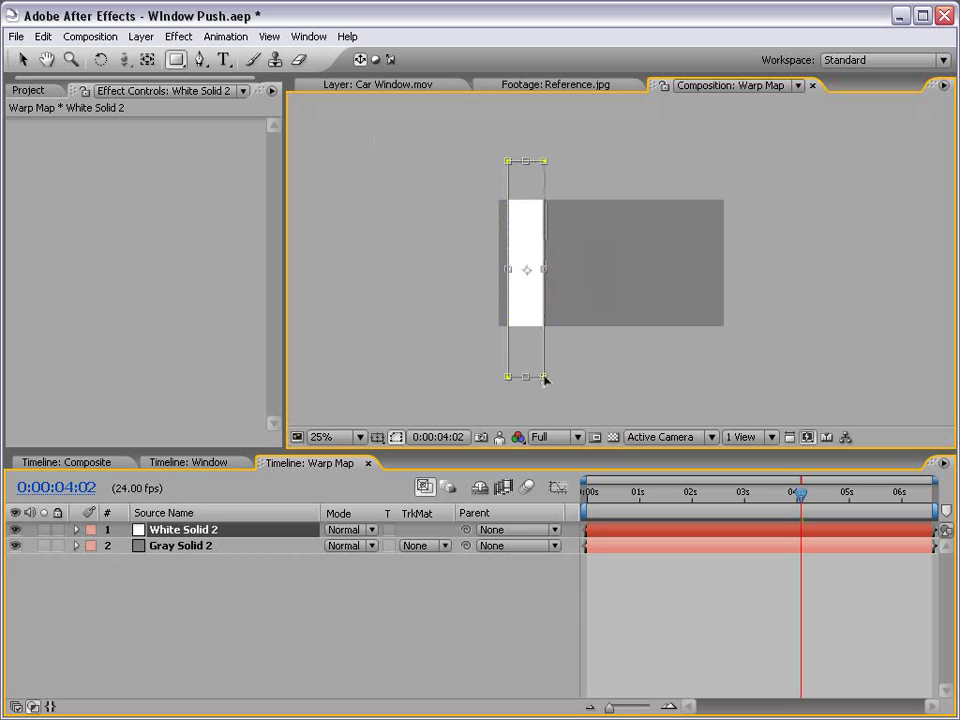
{"action": "key", "text": "period"}
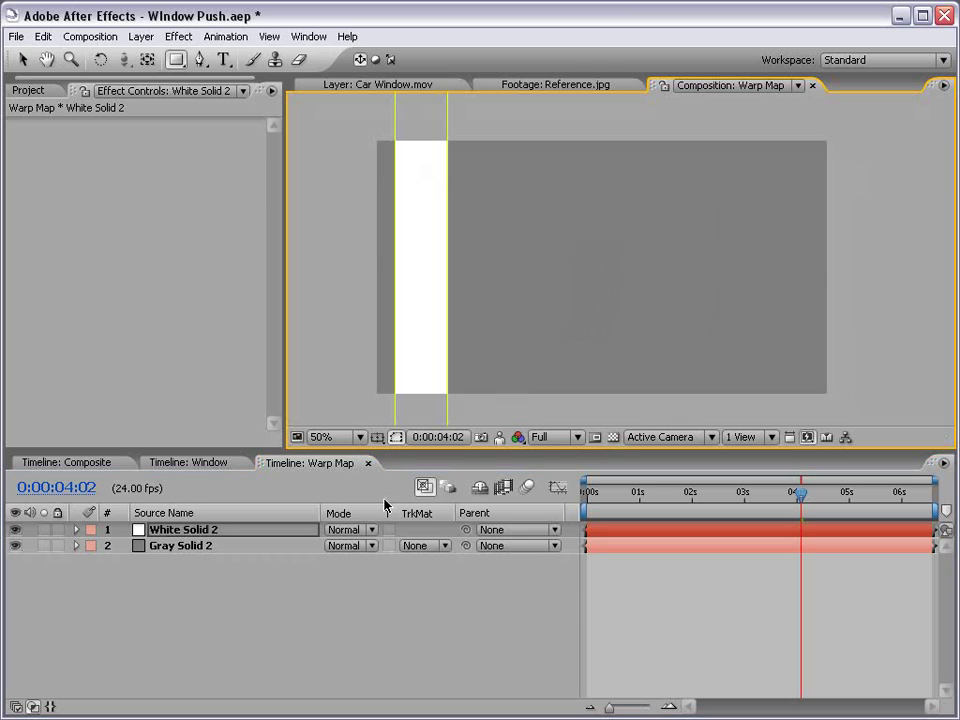
{"action": "key", "text": "f"}
{"action": "left_click_drag", "start_coordinate": [372, 567], "coordinate": [421, 556]}
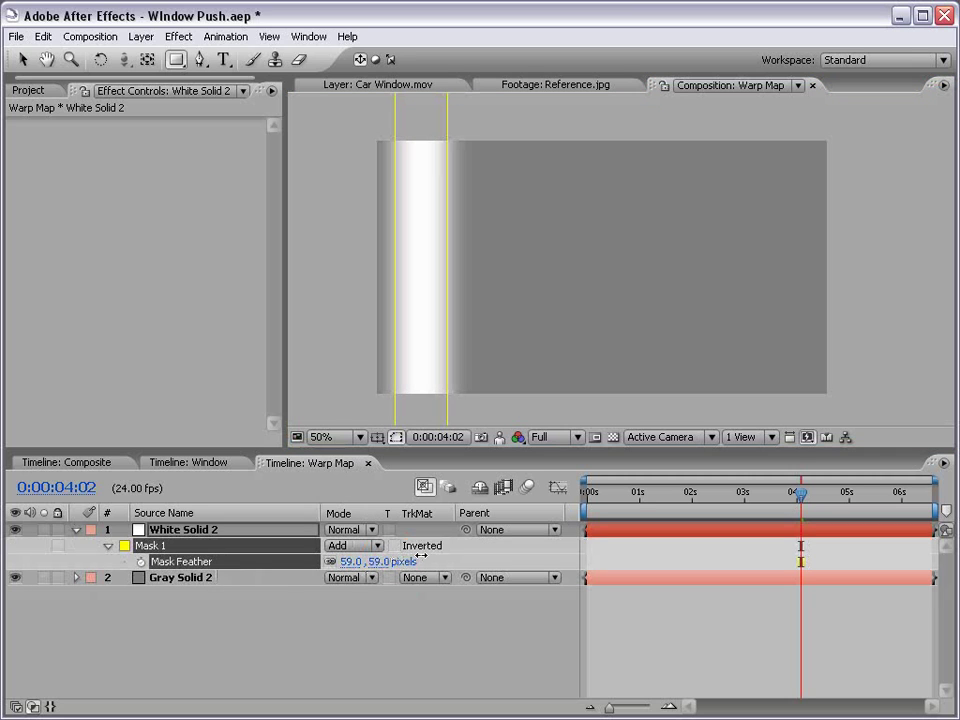
{"action": "key", "text": "v"}
{"action": "key", "text": "comma"}
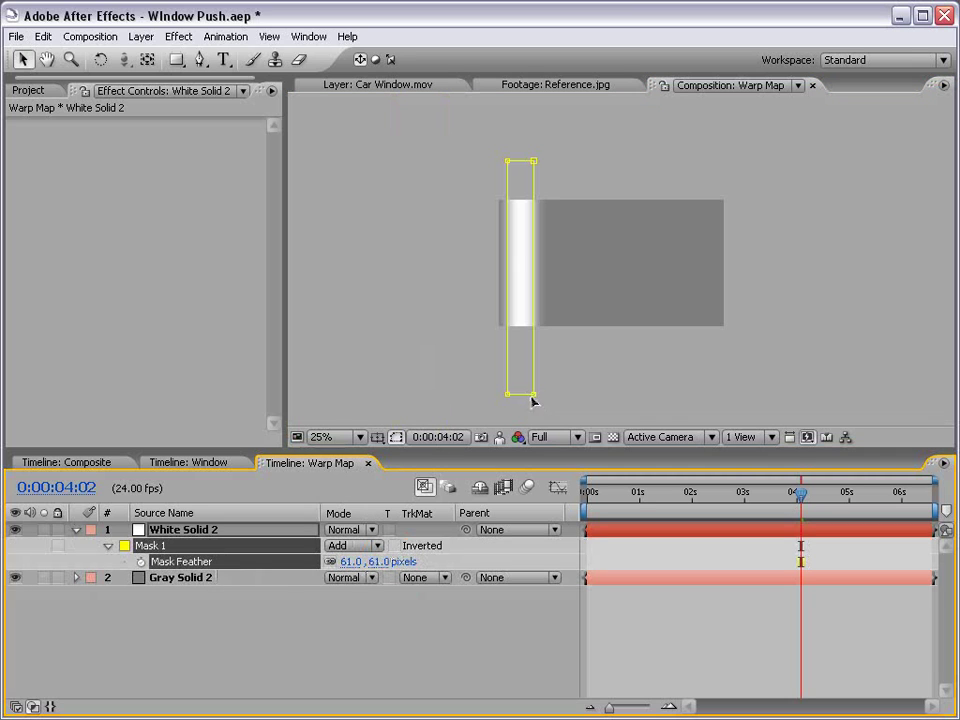
{"action": "left_click", "coordinate": [534, 395]}
{"action": "left_click_drag", "start_coordinate": [524, 351], "coordinate": [533, 350]}
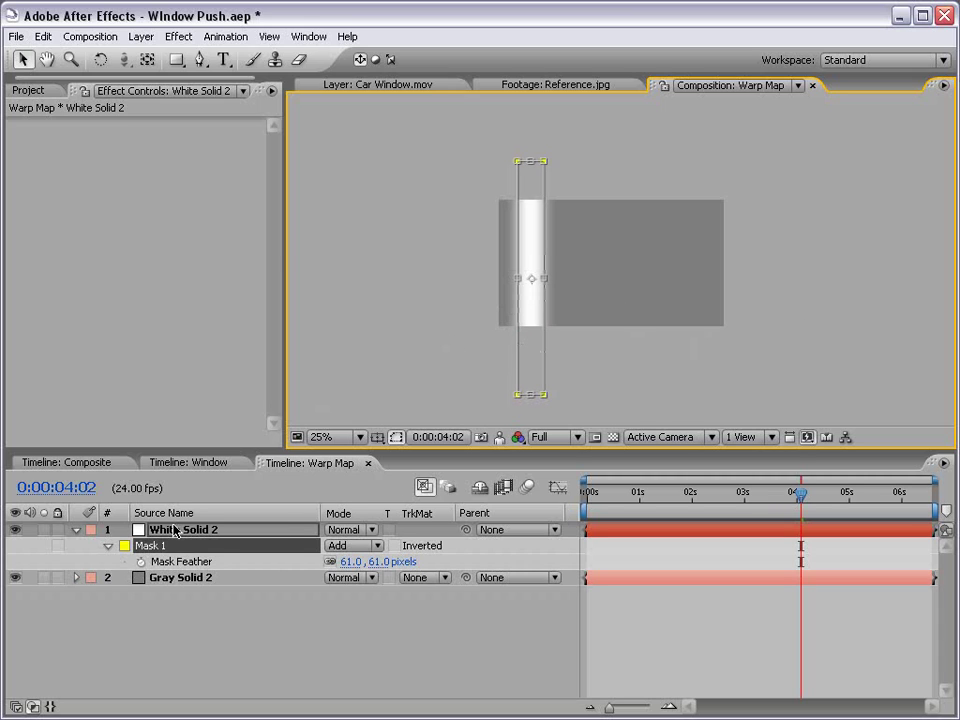
Keyframe the Mask Shape at 4:02 and 4:12, sliding the band to the right
{"action": "key", "text": "m"}
{"action": "left_click", "coordinate": [141, 563]}
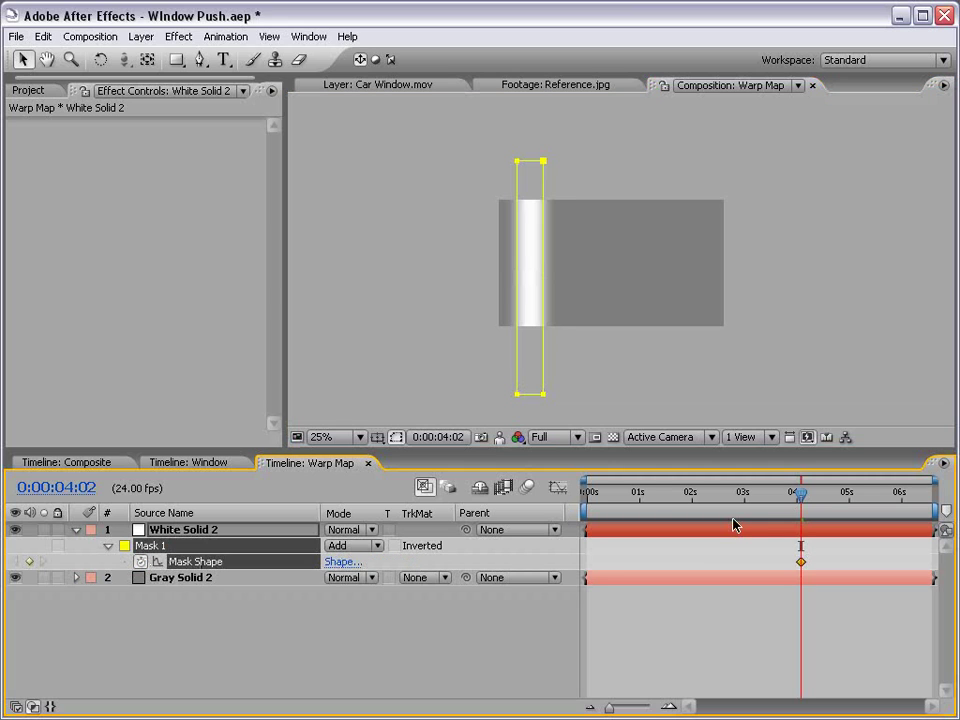
{"action": "left_click_drag", "start_coordinate": [800, 493], "coordinate": [824, 497]}
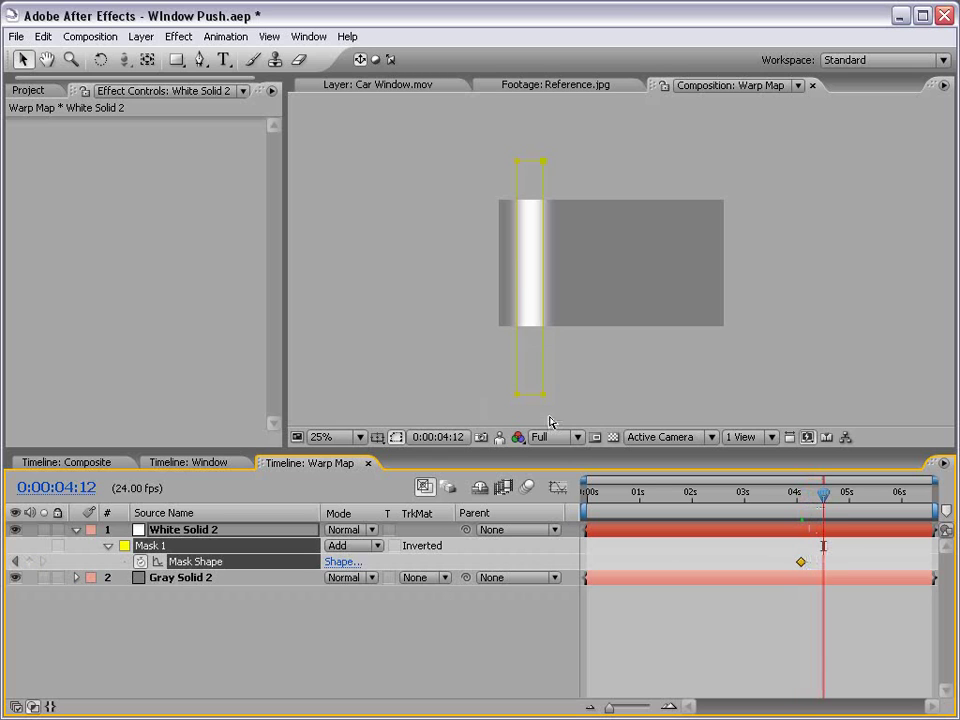
{"action": "left_click_drag", "start_coordinate": [544, 398], "coordinate": [723, 408]}
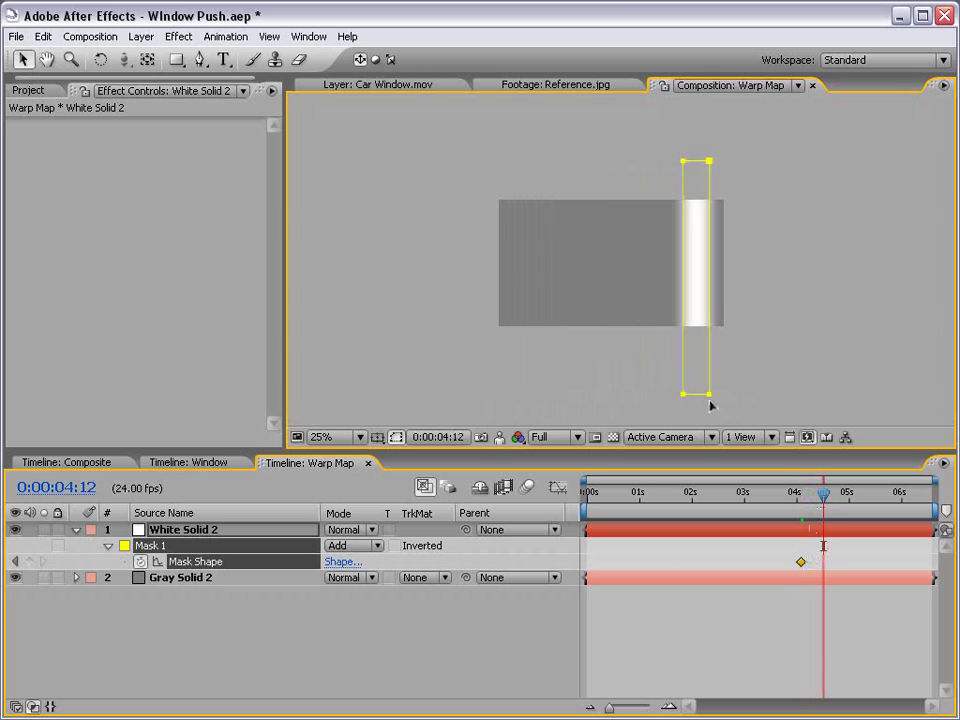
{"action": "key", "text": "period"}
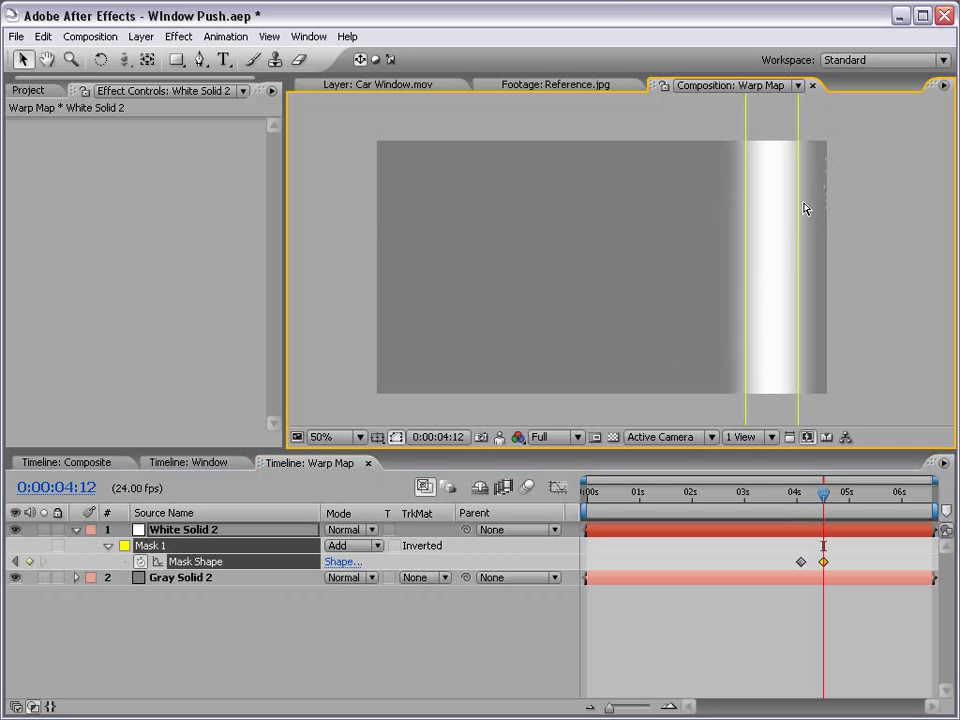
{"action": "left_click", "coordinate": [806, 493]}
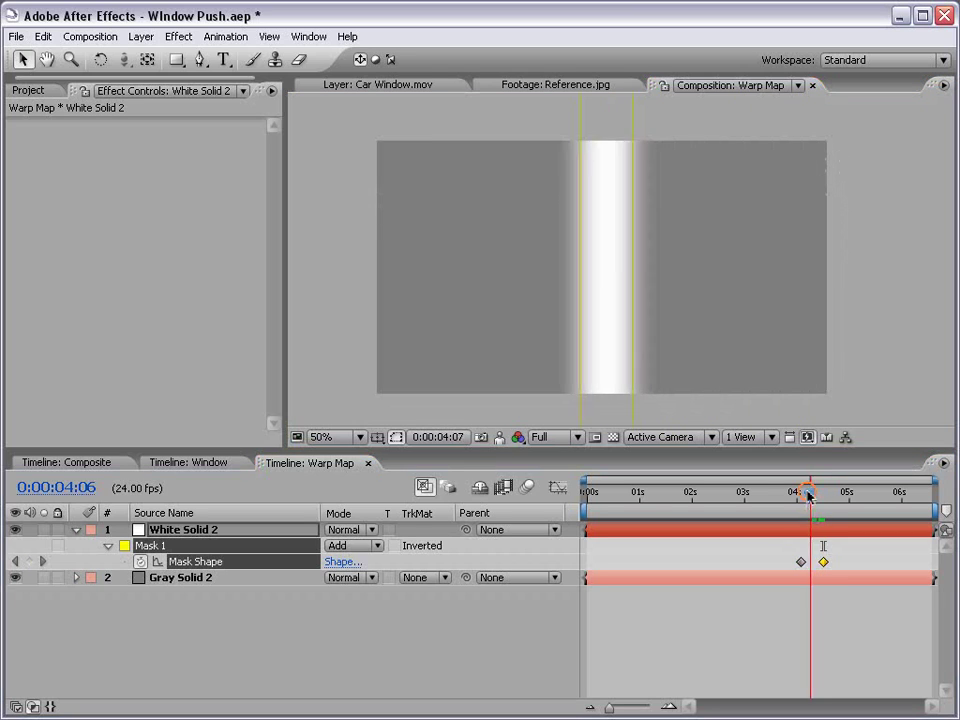
{"action": "left_click_drag", "start_coordinate": [806, 493], "coordinate": [801, 497]}
Keyframe the white solid's Opacity at 0% at 4:02, 100% at 4:06, 0% at 4:12
{"action": "key", "text": "shift+t"}
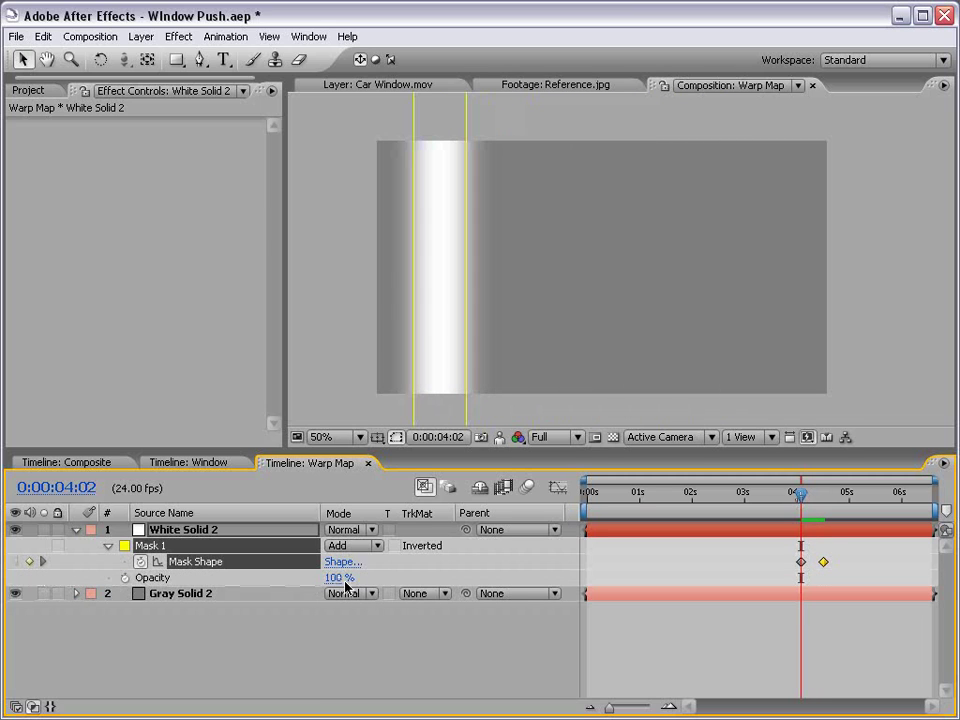
{"action": "left_click", "coordinate": [338, 578]}
{"action": "type", "text": "0"}
{"action": "key", "text": "Return"}
{"action": "left_click", "coordinate": [123, 578]}
{"action": "left_click_drag", "start_coordinate": [802, 496], "coordinate": [810, 497]}
{"action": "left_click", "coordinate": [334, 578]}
{"action": "type", "text": "100"}
{"action": "key", "text": "Return"}
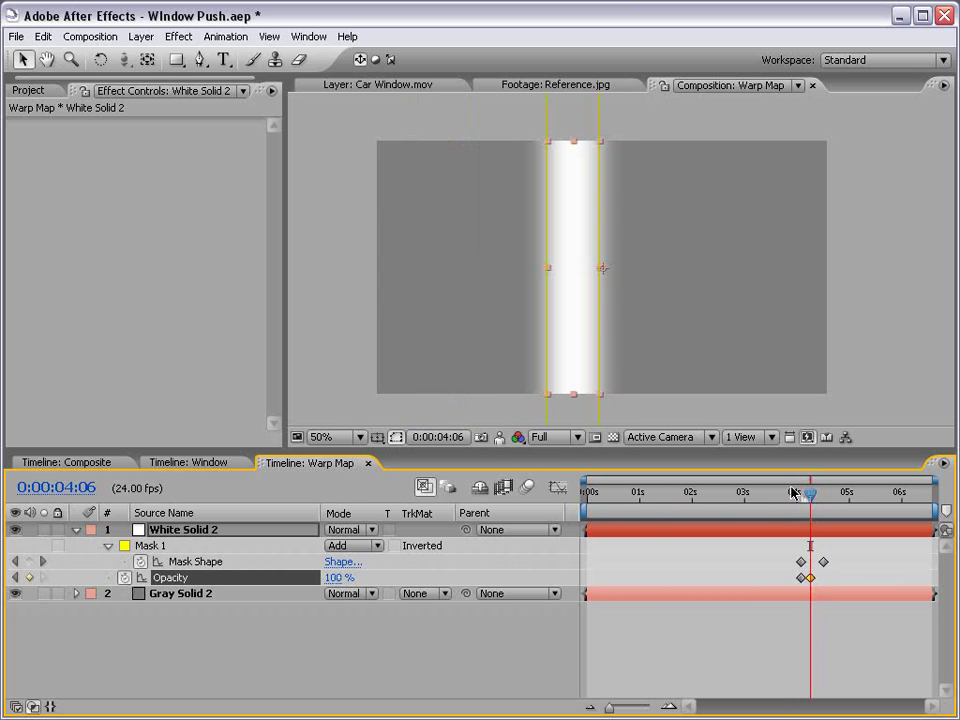
{"action": "left_click_drag", "start_coordinate": [810, 494], "coordinate": [827, 494]}
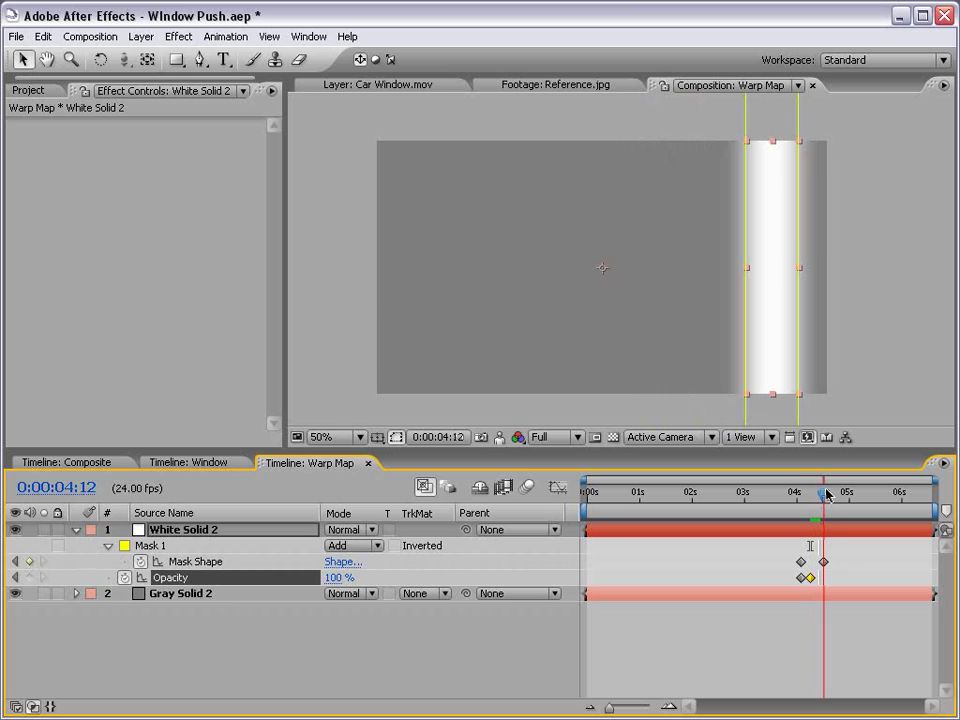
{"action": "left_click", "coordinate": [336, 578]}
{"action": "type", "text": "0"}
{"action": "key", "text": "Return"}
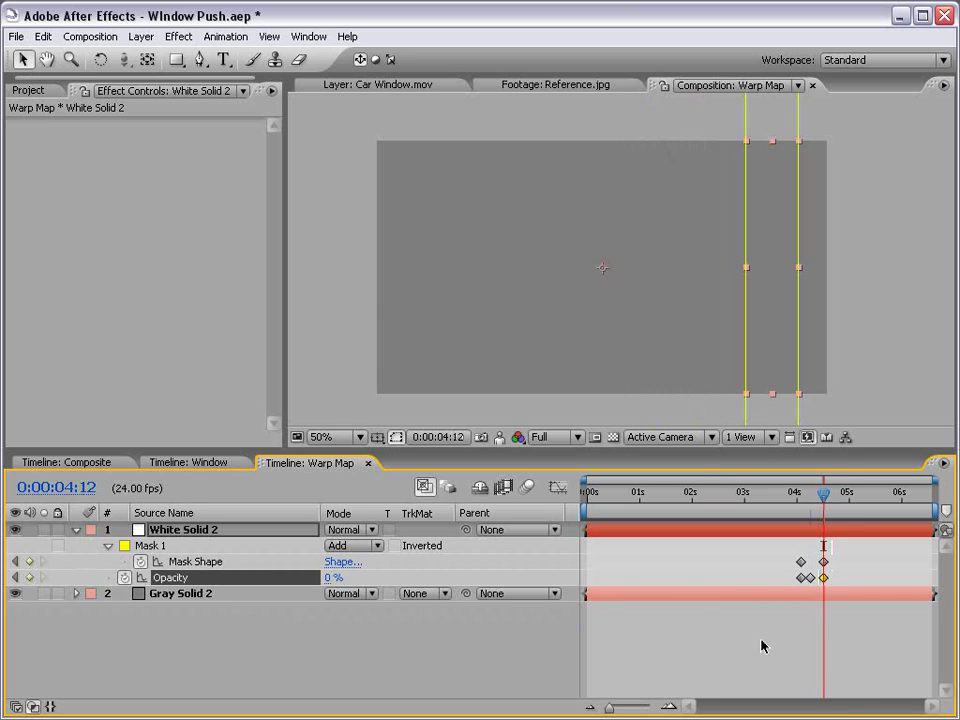
{"action": "key", "text": "equal"}
{"action": "key", "text": "equal"}
Spread the opacity keyframes: first earlier, middle and last slightly later, then review the fade
{"action": "left_click_drag", "start_coordinate": [758, 514], "coordinate": [797, 494]}
{"action": "left_click_drag", "start_coordinate": [770, 578], "coordinate": [779, 578]}
{"action": "left_click_drag", "start_coordinate": [797, 507], "coordinate": [737, 506]}
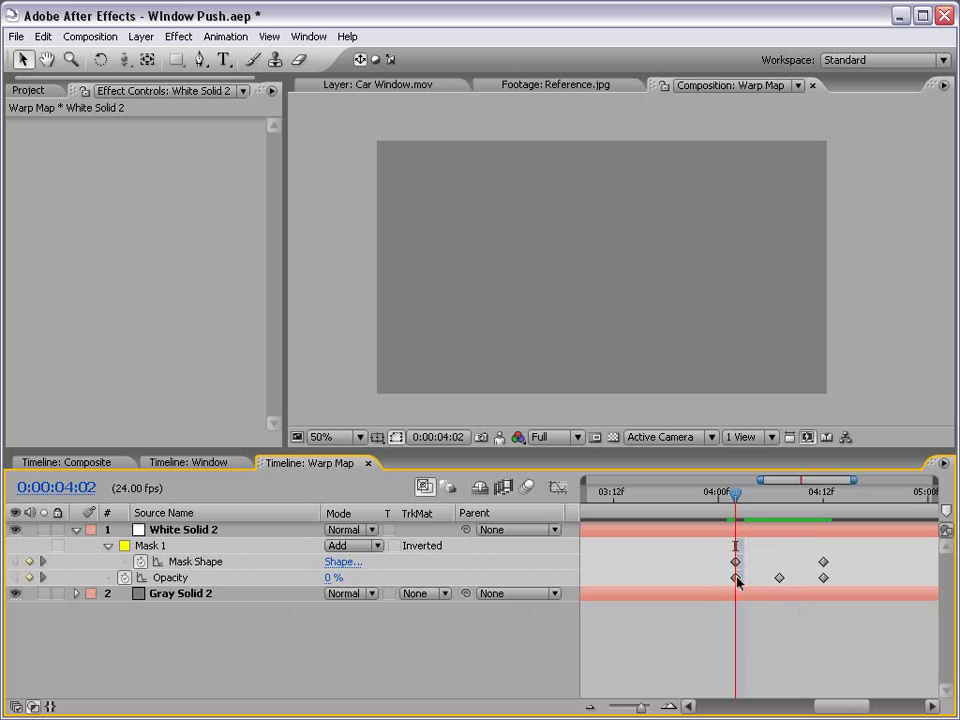
{"action": "left_click_drag", "start_coordinate": [735, 578], "coordinate": [727, 578]}
{"action": "left_click_drag", "start_coordinate": [823, 578], "coordinate": [831, 578]}
{"action": "left_click", "coordinate": [808, 624]}
{"action": "mouse_move", "coordinate": [736, 494]}
{"action": "left_mouse_down"}
{"action": "mouse_move", "coordinate": [831, 502]}
{"action": "mouse_move", "coordinate": [727, 502]}
{"action": "left_mouse_up"}
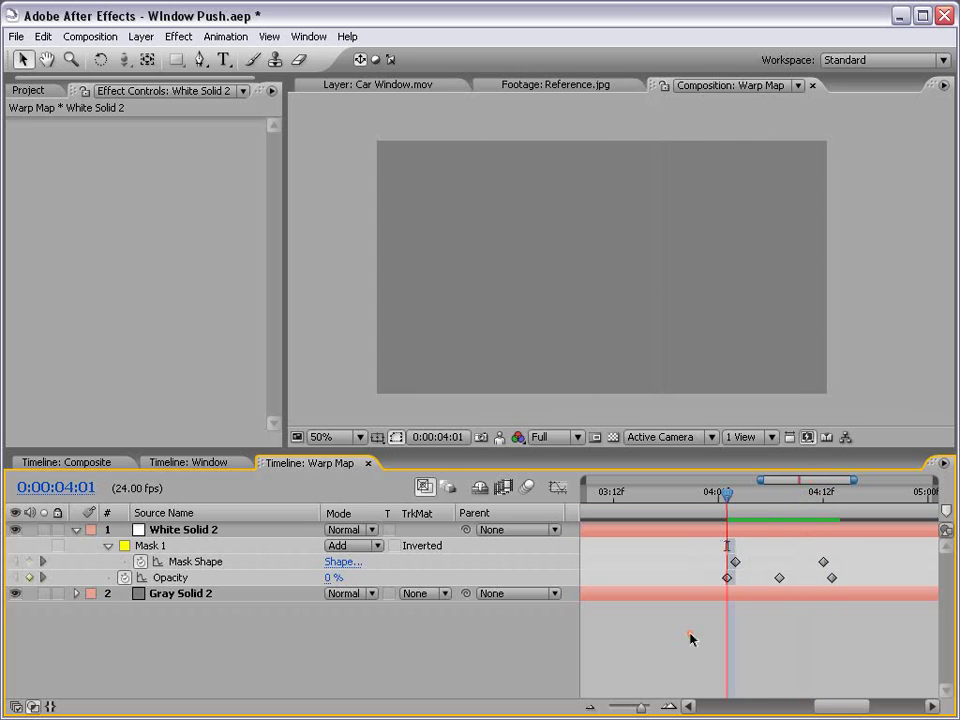
In the Composite comp, reveal Adjustment Layer 3's Displacement Map settings
{"action": "left_click", "coordinate": [189, 462]}
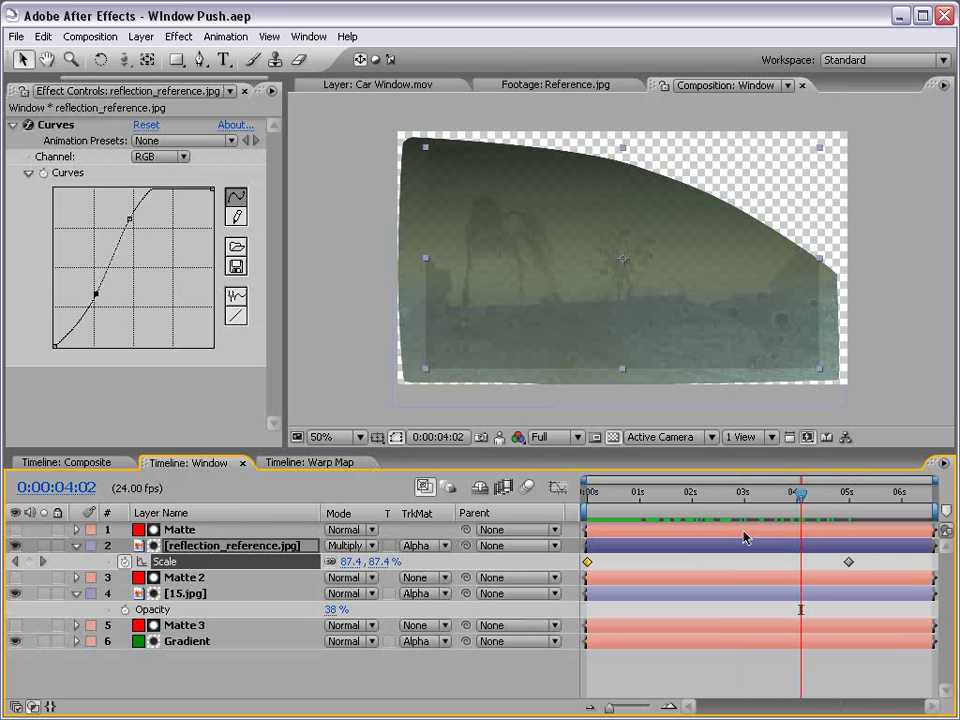
{"action": "left_click", "coordinate": [60, 463]}
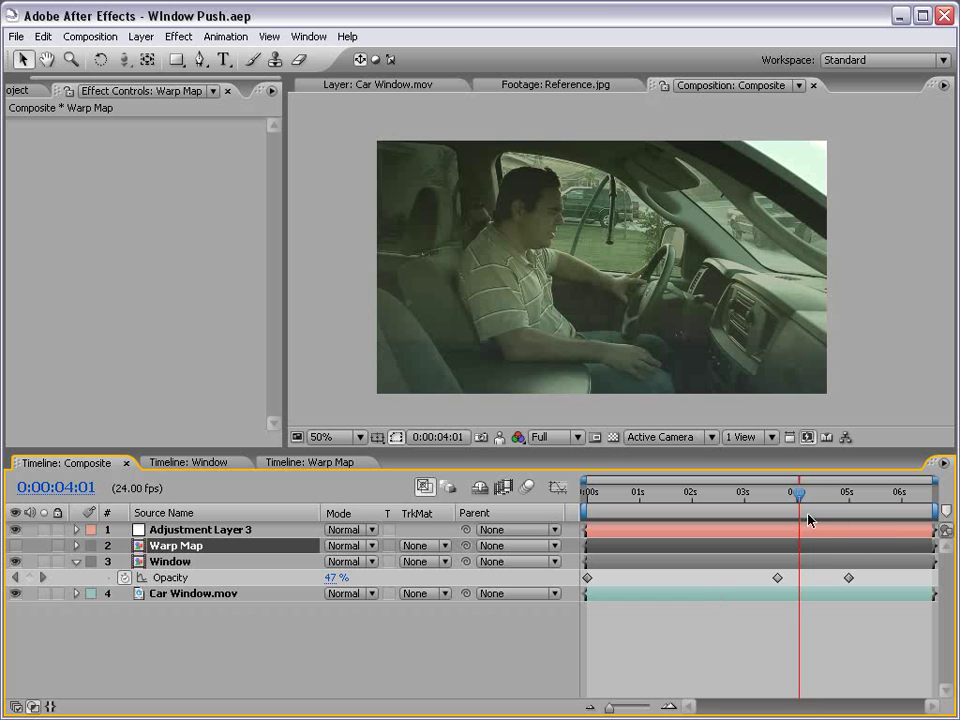
{"action": "mouse_move", "coordinate": [801, 505]}
{"action": "left_mouse_down"}
{"action": "mouse_move", "coordinate": [827, 500]}
{"action": "mouse_move", "coordinate": [791, 497]}
{"action": "mouse_move", "coordinate": [809, 497]}
{"action": "left_mouse_up"}
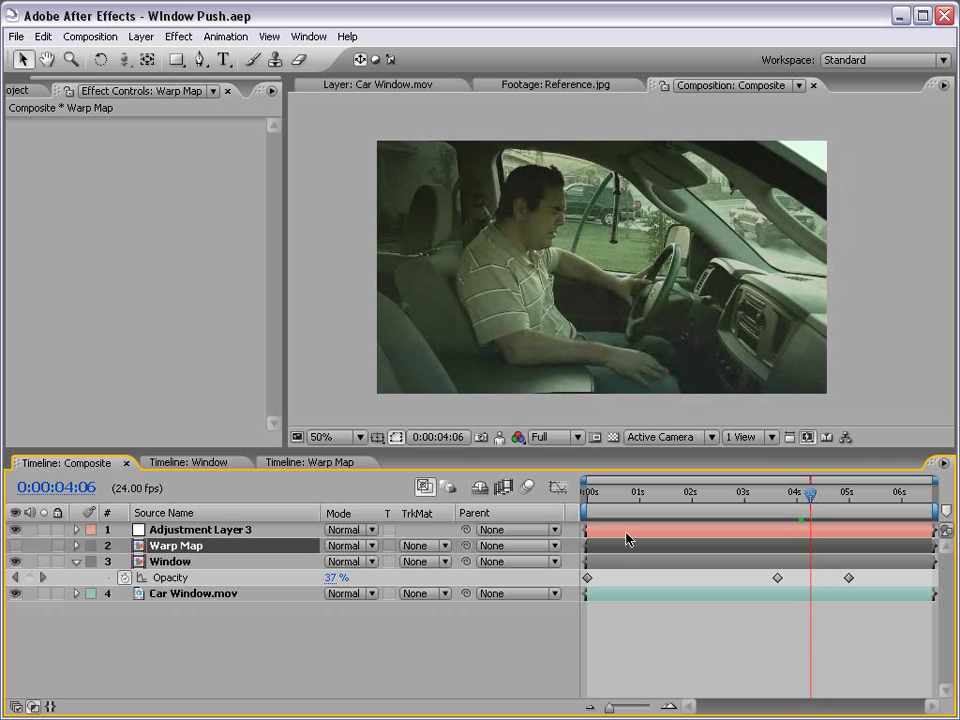
{"action": "left_click", "coordinate": [176, 530]}
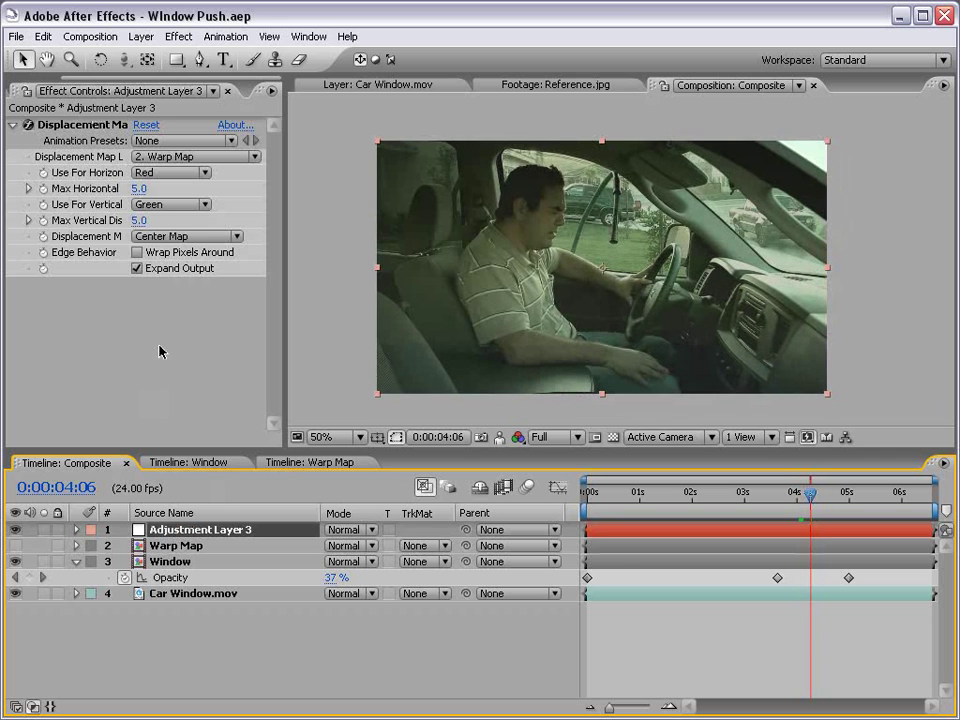
Set Displacement Map Max Vertical to 0 after testing a larger amount
{"action": "left_click", "coordinate": [138, 220]}
{"action": "type", "text": "0"}
{"action": "key", "text": "Return"}
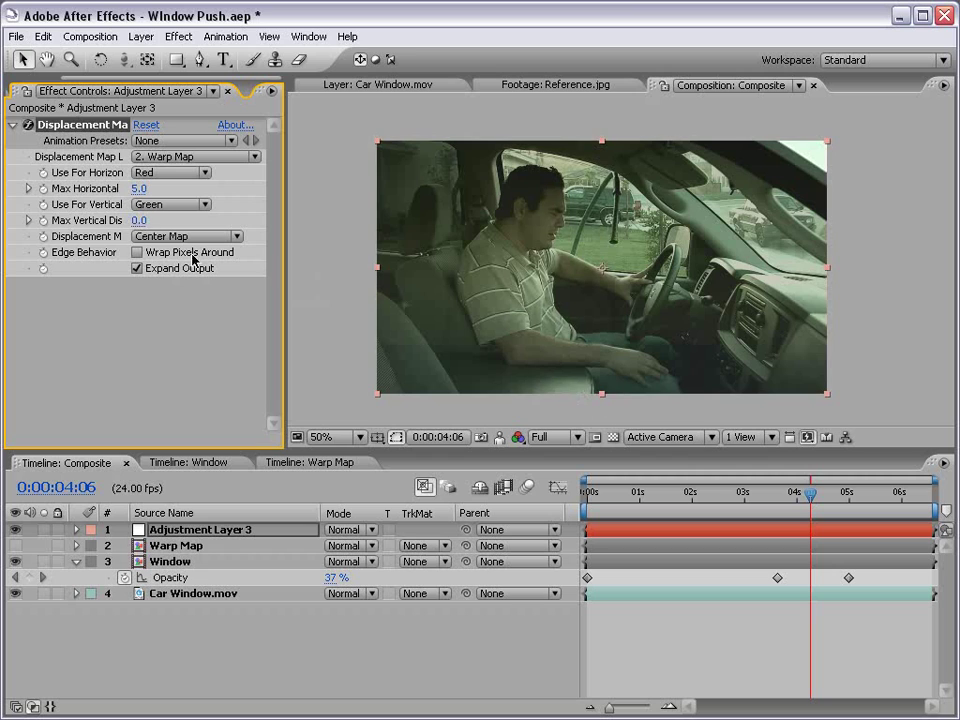
{"action": "left_click_drag", "start_coordinate": [138, 220], "coordinate": [237, 228]}
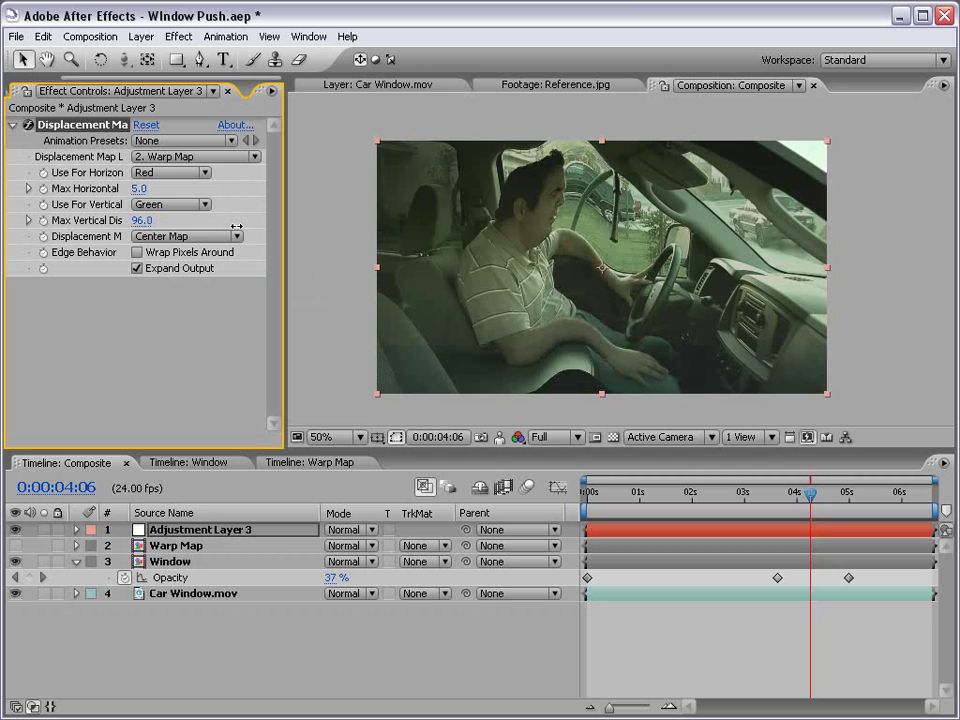
{"action": "left_click", "coordinate": [138, 220]}
{"action": "type", "text": "0"}
{"action": "key", "text": "Return"}
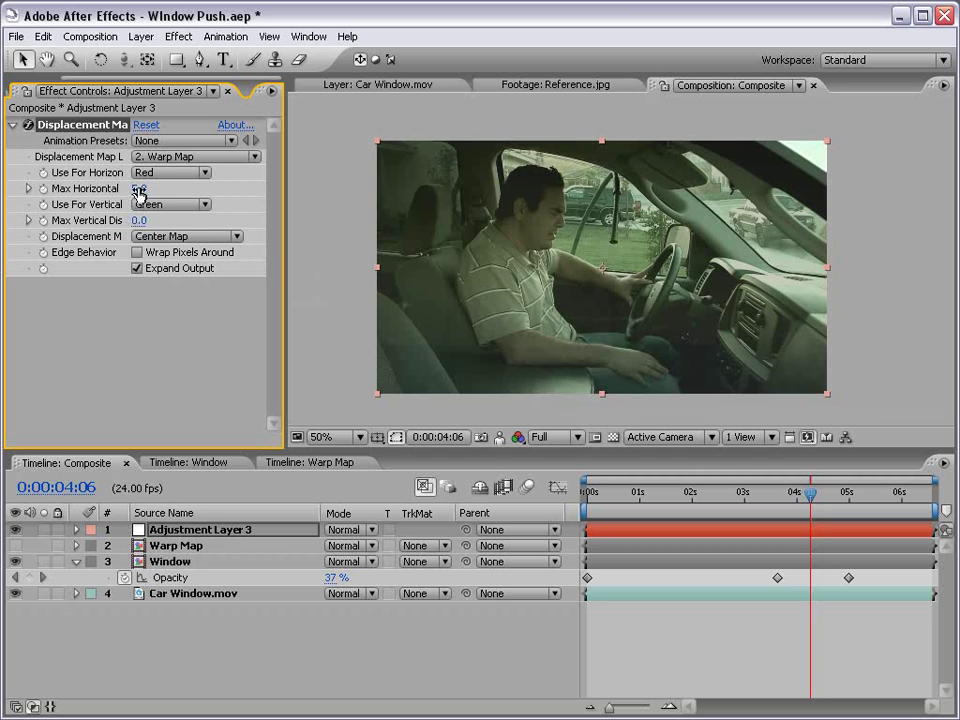
Set Max Horizontal displacement to -10 and preview the warp on nearby frames
{"action": "left_click_drag", "start_coordinate": [138, 193], "coordinate": [120, 188]}
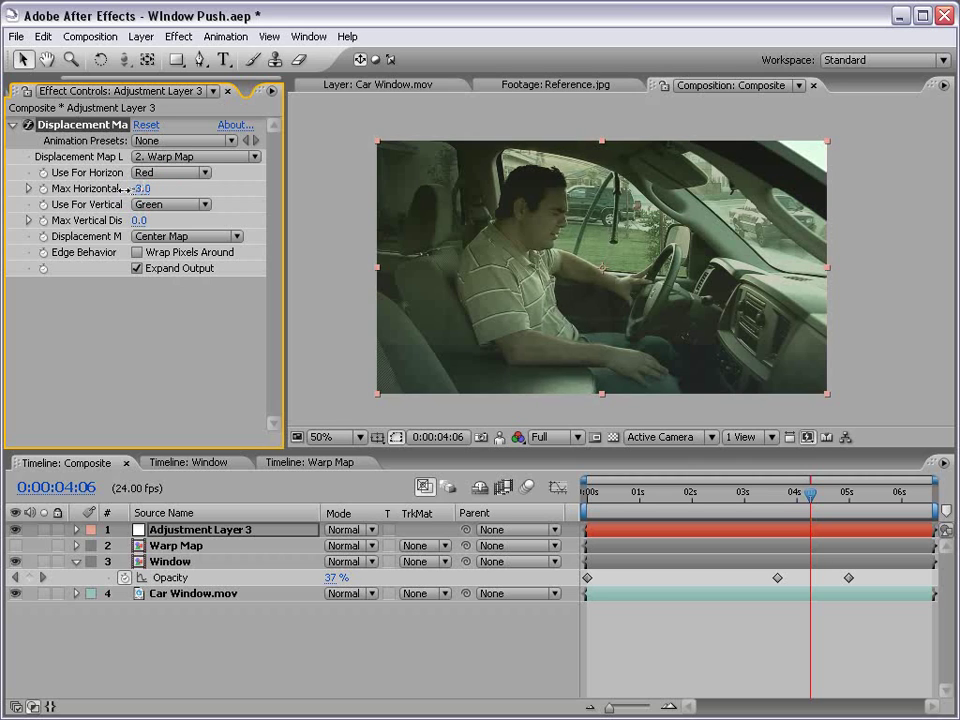
{"action": "left_click", "coordinate": [141, 188]}
{"action": "type", "text": "-10"}
{"action": "key", "text": "Return"}
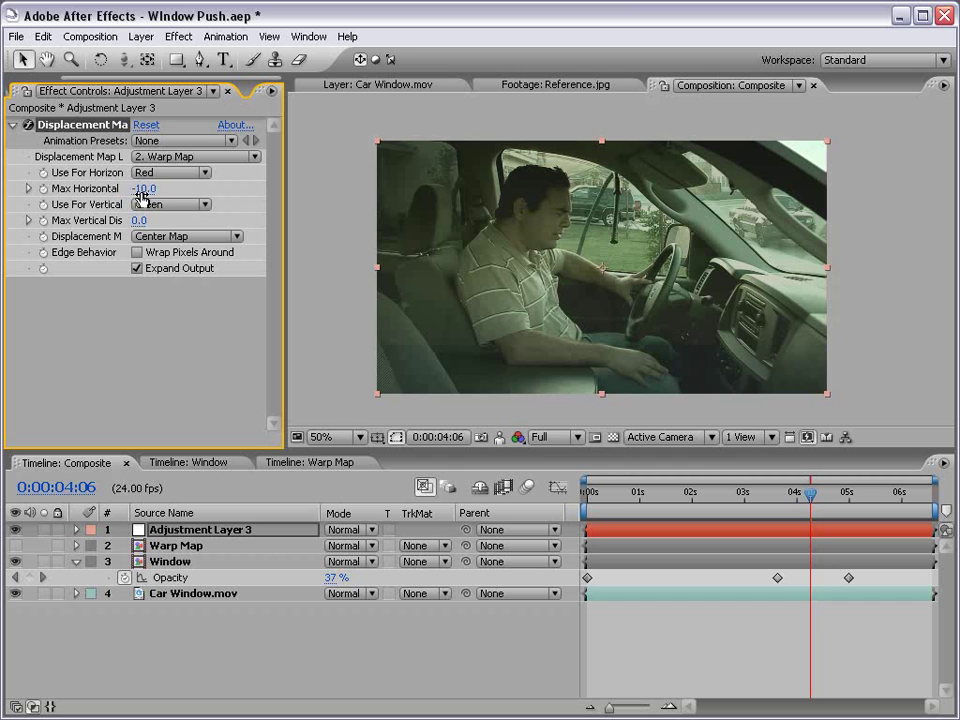
{"action": "mouse_move", "coordinate": [771, 494]}
{"action": "left_mouse_down"}
{"action": "mouse_move", "coordinate": [813, 497]}
{"action": "mouse_move", "coordinate": [799, 497]}
{"action": "left_mouse_up"}
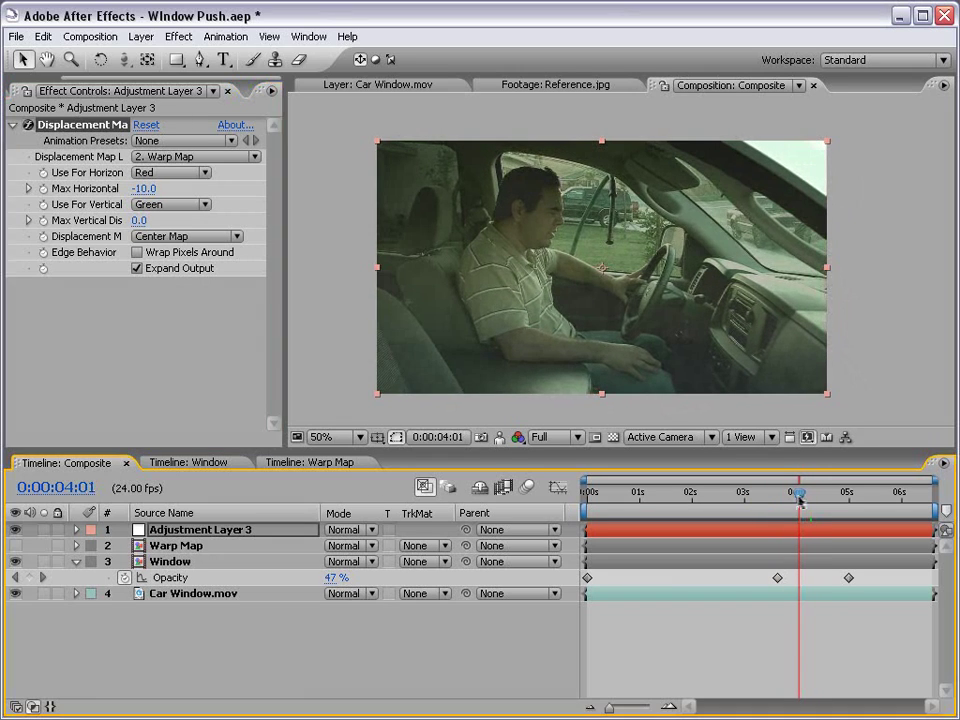